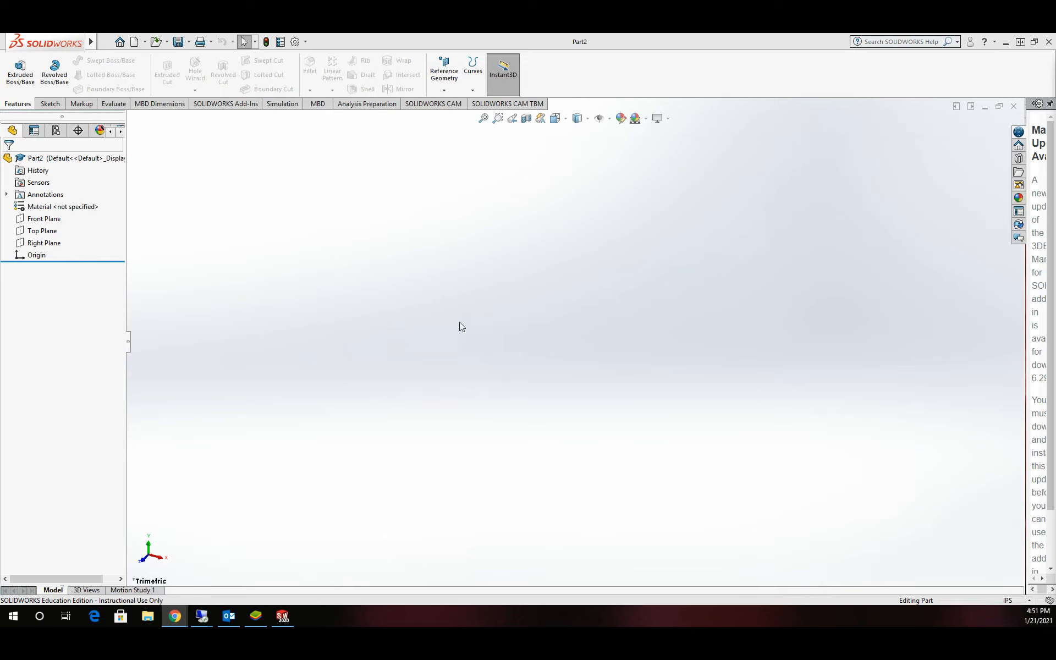
- Start a sketch on the Top Plane and draw a center rectangle about 10.15 by 5.40 in around the origin
{"action": "left_click", "coordinate": [49, 104]}
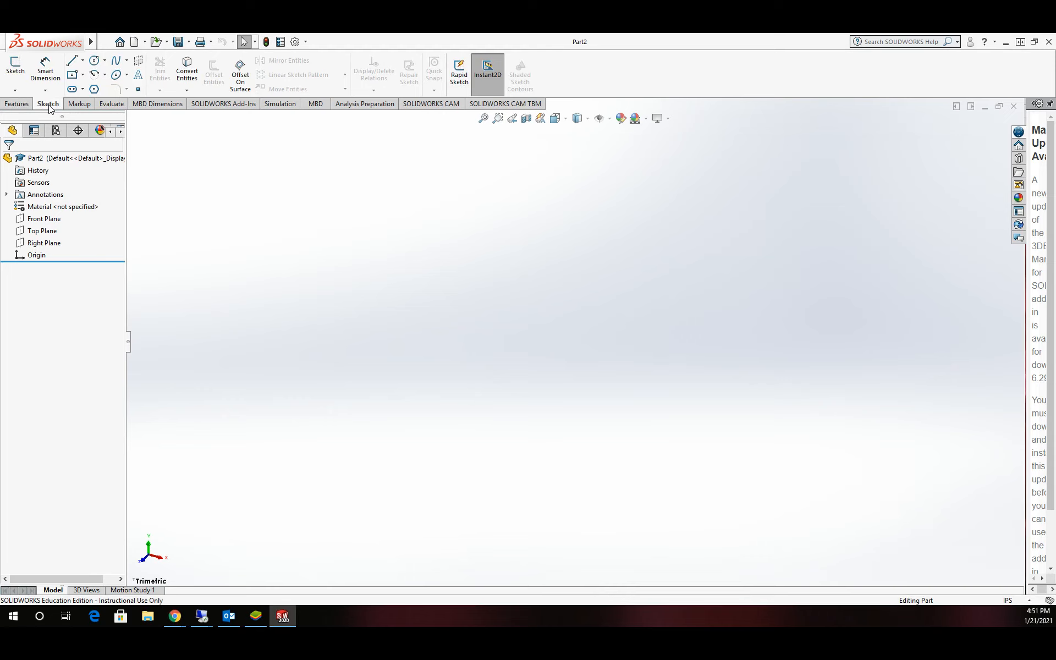
{"action": "left_click", "coordinate": [16, 65]}
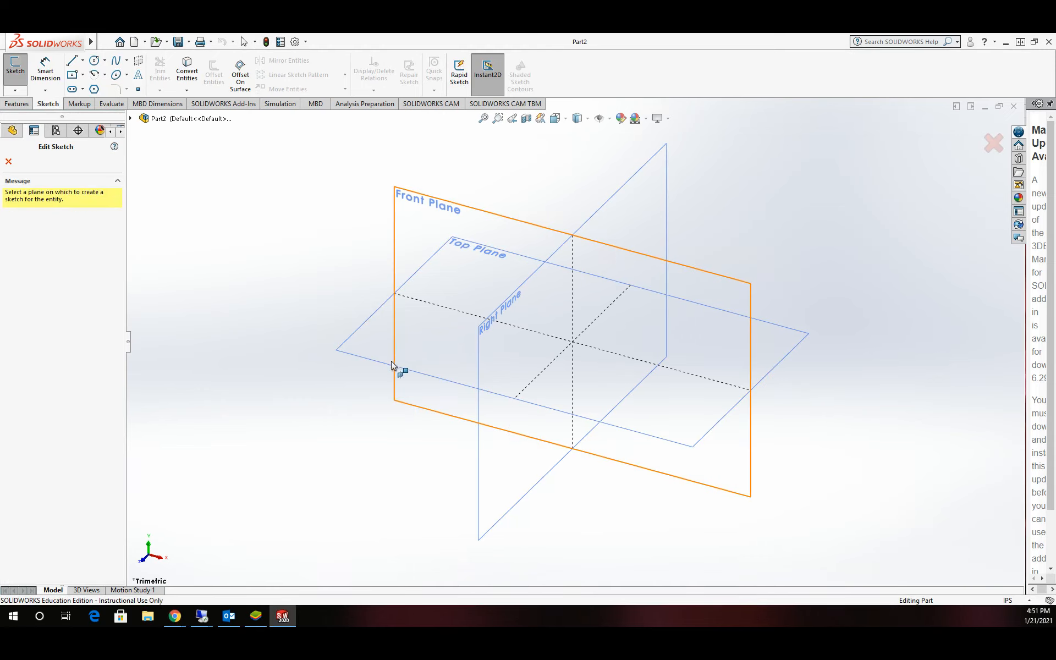
{"action": "left_click", "coordinate": [397, 366]}
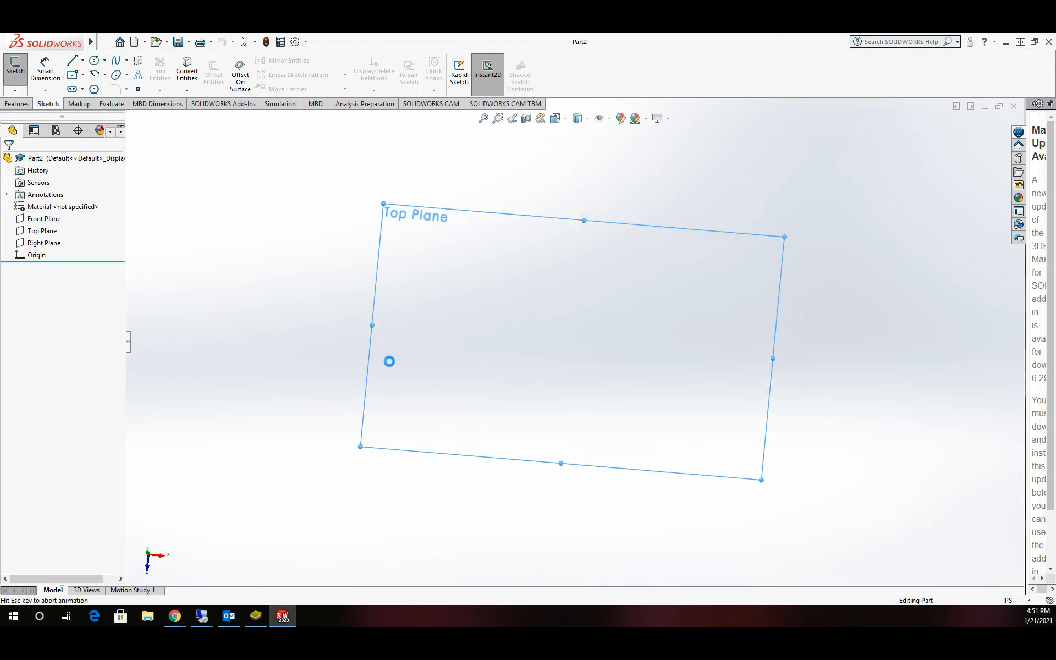
{"action": "left_click", "coordinate": [74, 77]}
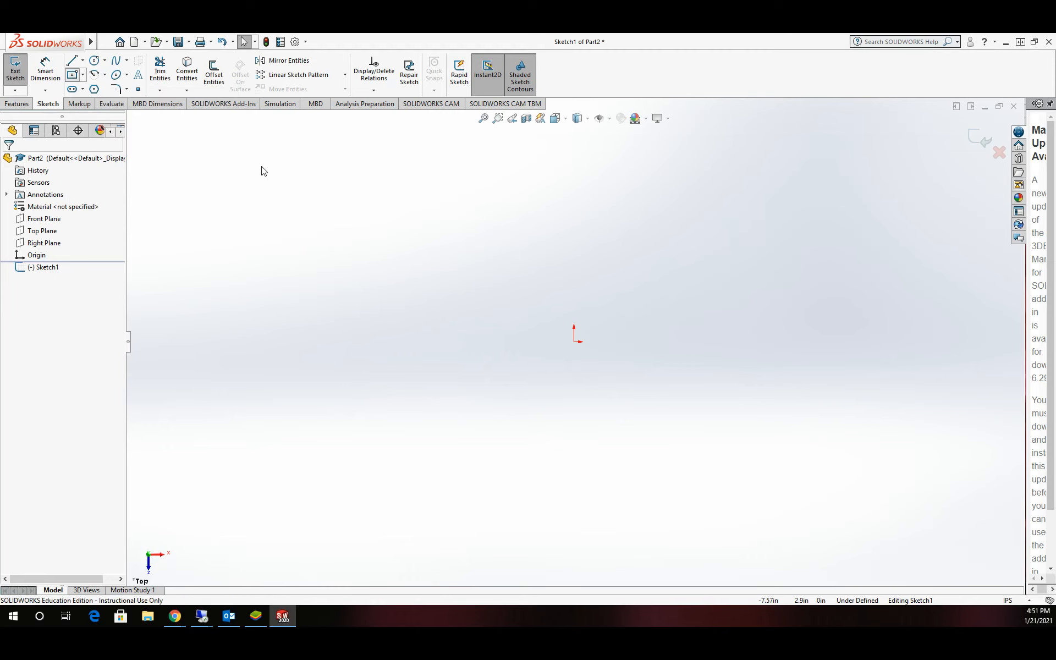
{"action": "left_click", "coordinate": [574, 341]}
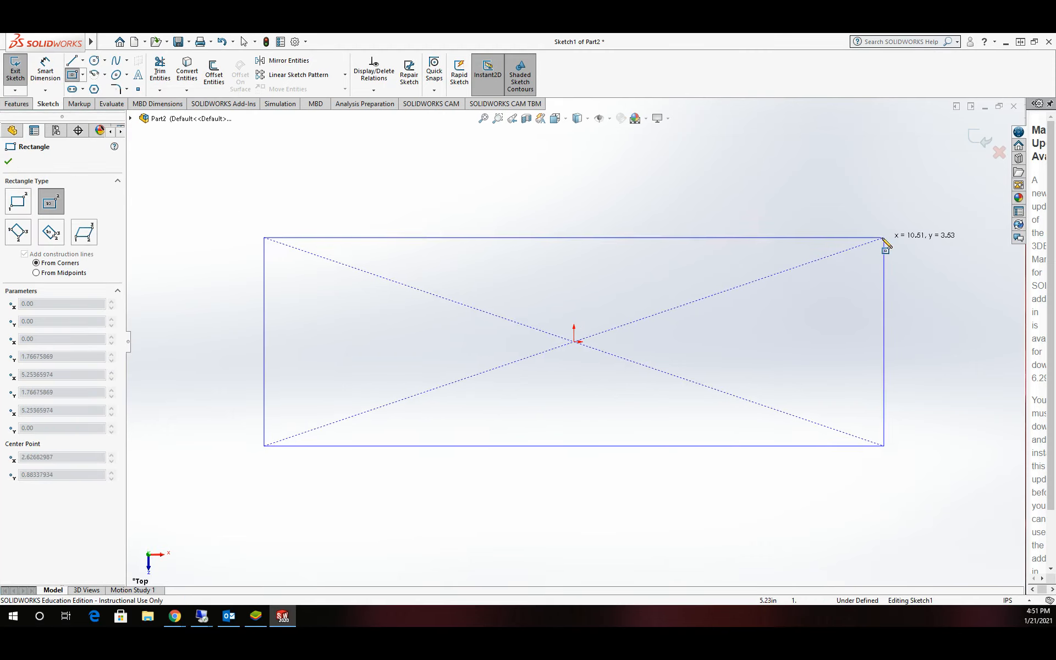
{"action": "left_click", "coordinate": [874, 182]}
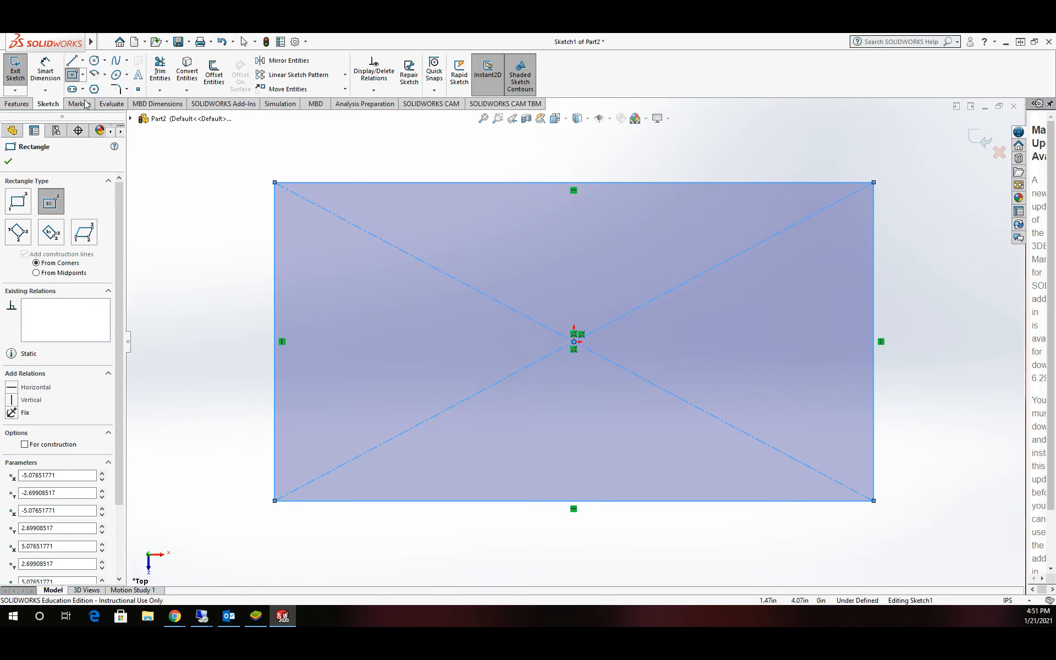
- Dimension the rectangle 9 in wide and 6 in high
{"action": "left_click", "coordinate": [35, 67]}
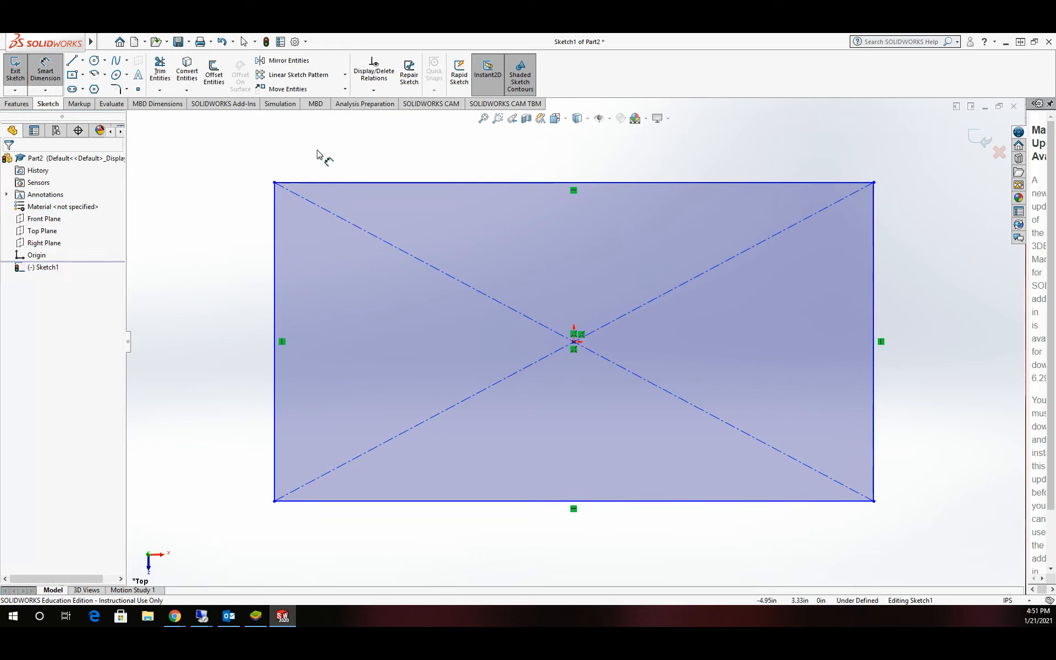
{"action": "left_click", "coordinate": [413, 182]}
{"action": "left_click", "coordinate": [428, 159]}
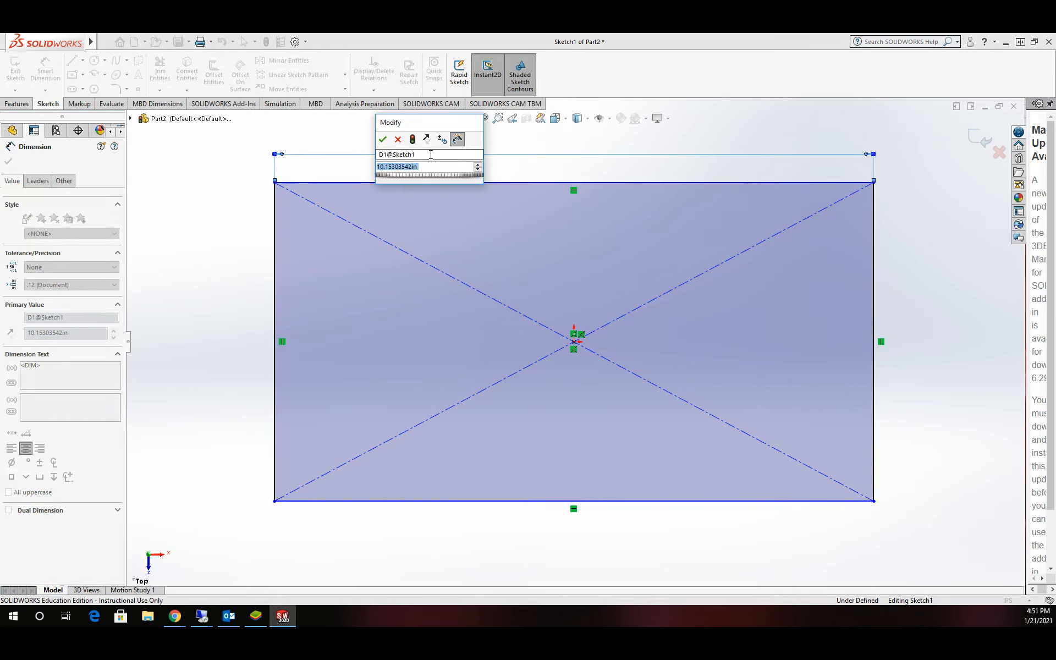
{"action": "type", "text": "9"}
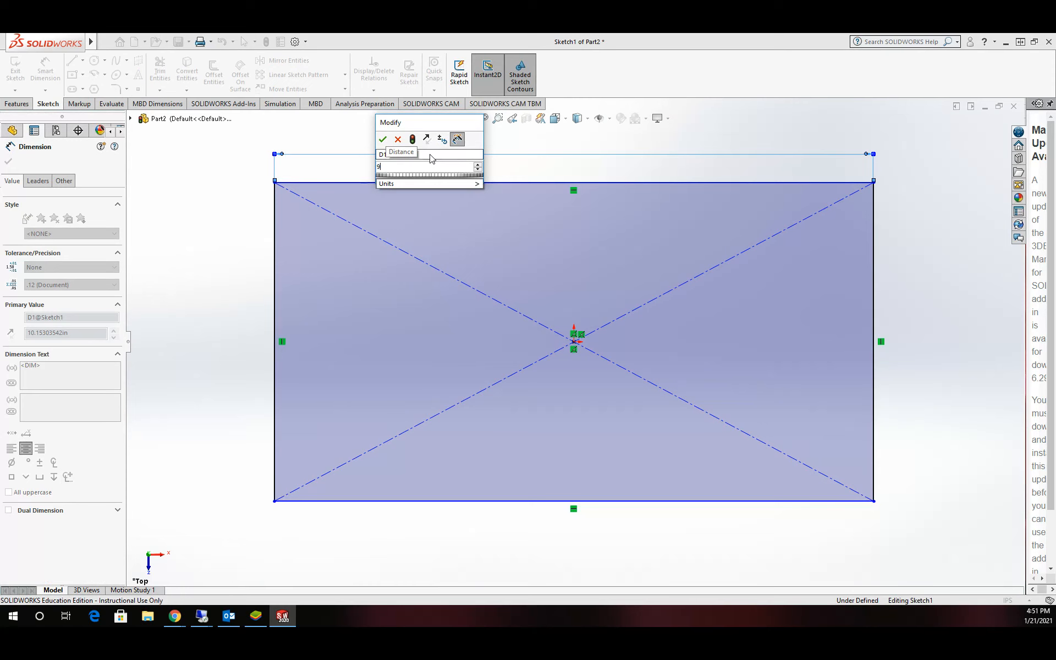
{"action": "left_click", "coordinate": [383, 140]}
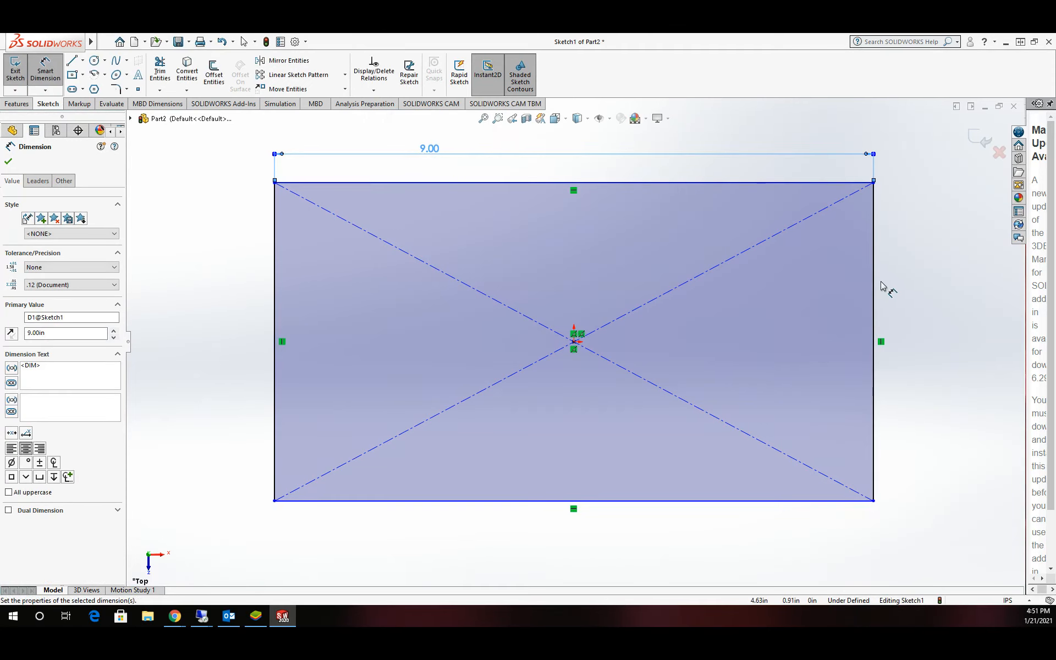
{"action": "left_click", "coordinate": [877, 286]}
{"action": "left_click", "coordinate": [935, 279]}
{"action": "type", "text": "6"}
{"action": "key", "text": "Return"}
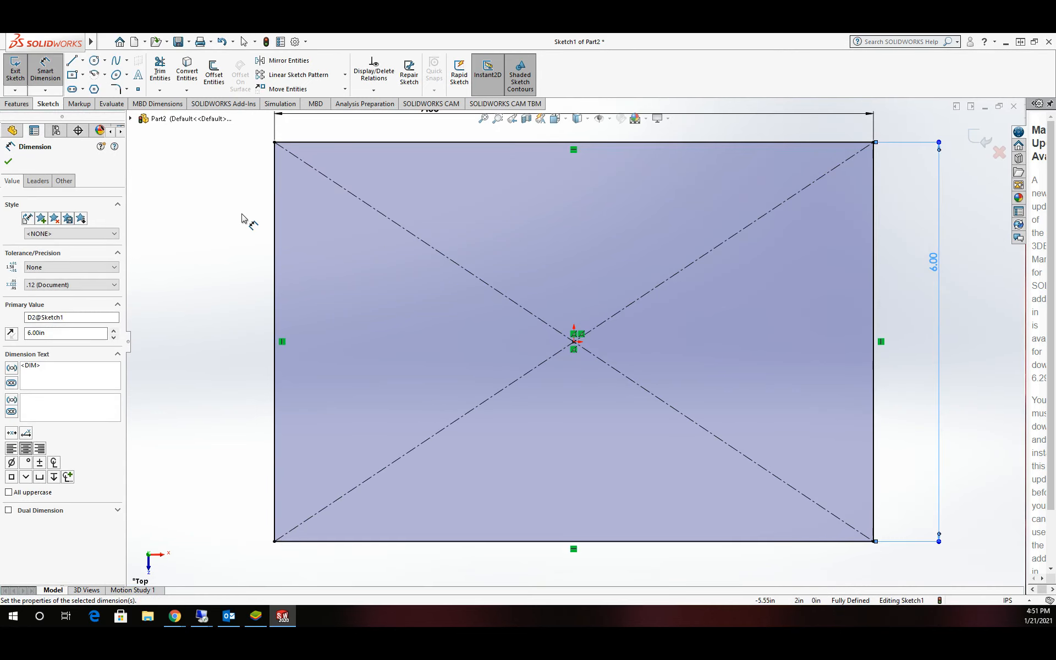
{"action": "key", "text": "f"}
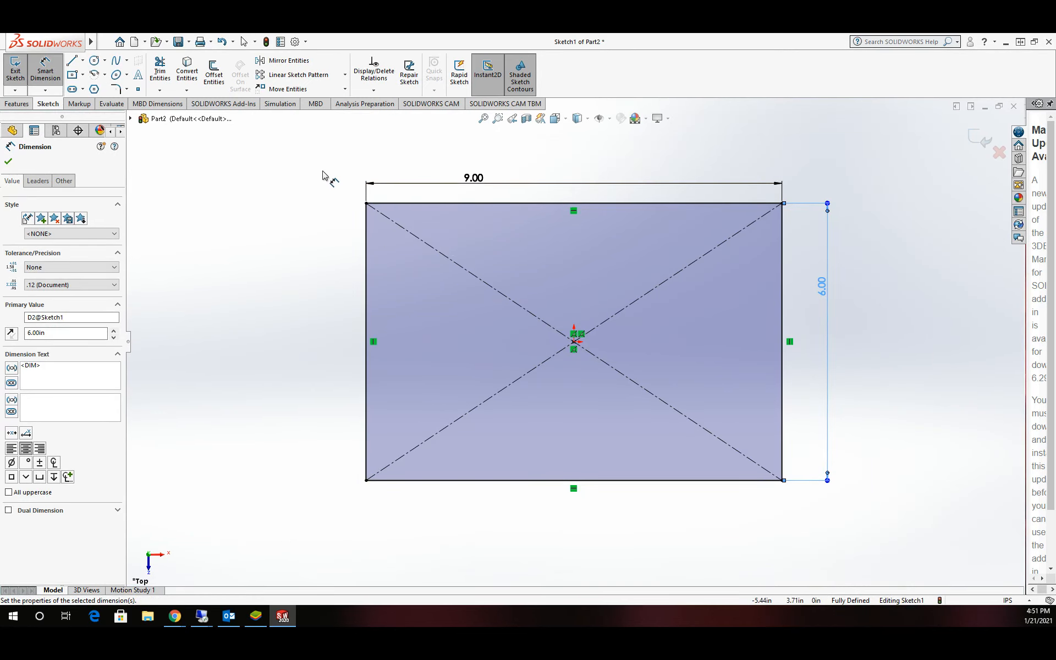
{"action": "left_click", "coordinate": [8, 159]}
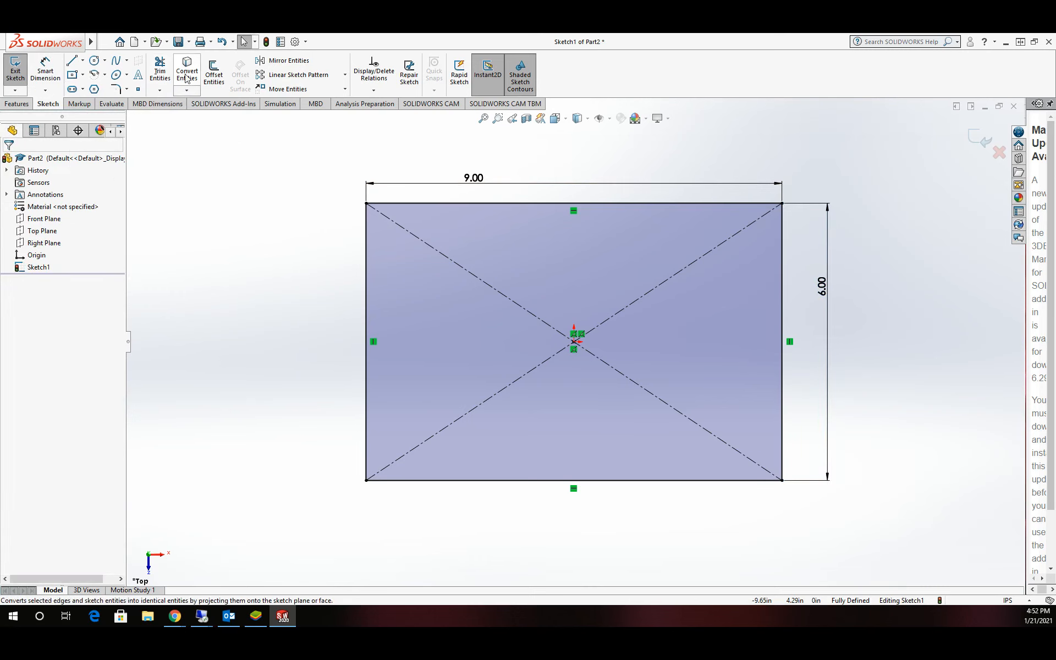
- Offset the rectangle inward by 0.5 in as construction geometry
{"action": "left_click", "coordinate": [214, 74]}
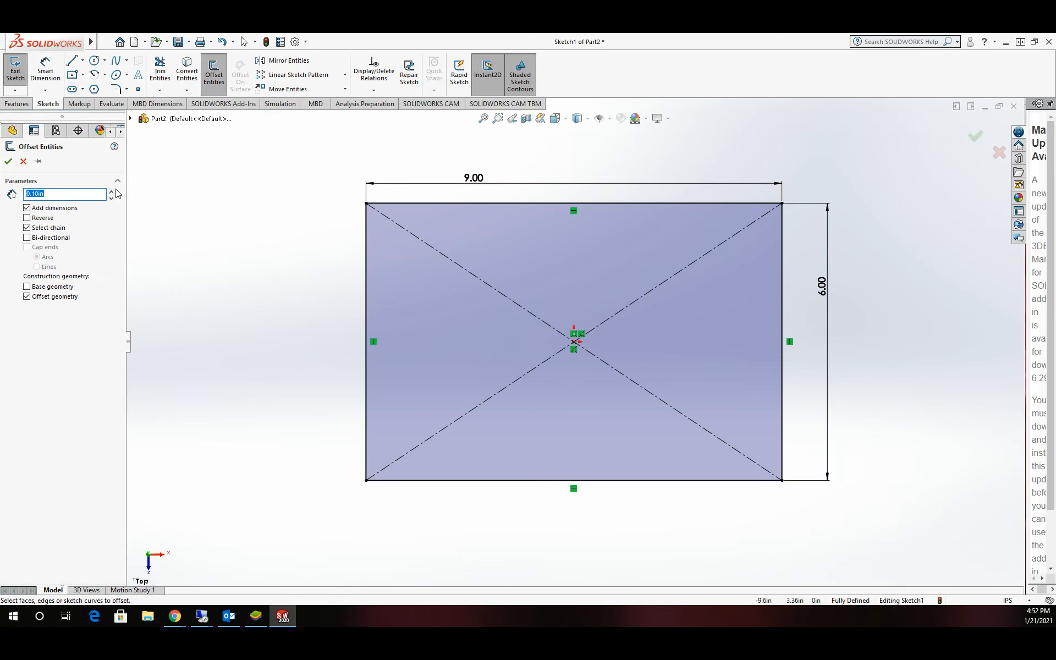
{"action": "type", "text": ".5"}
{"action": "left_click", "coordinate": [428, 204]}
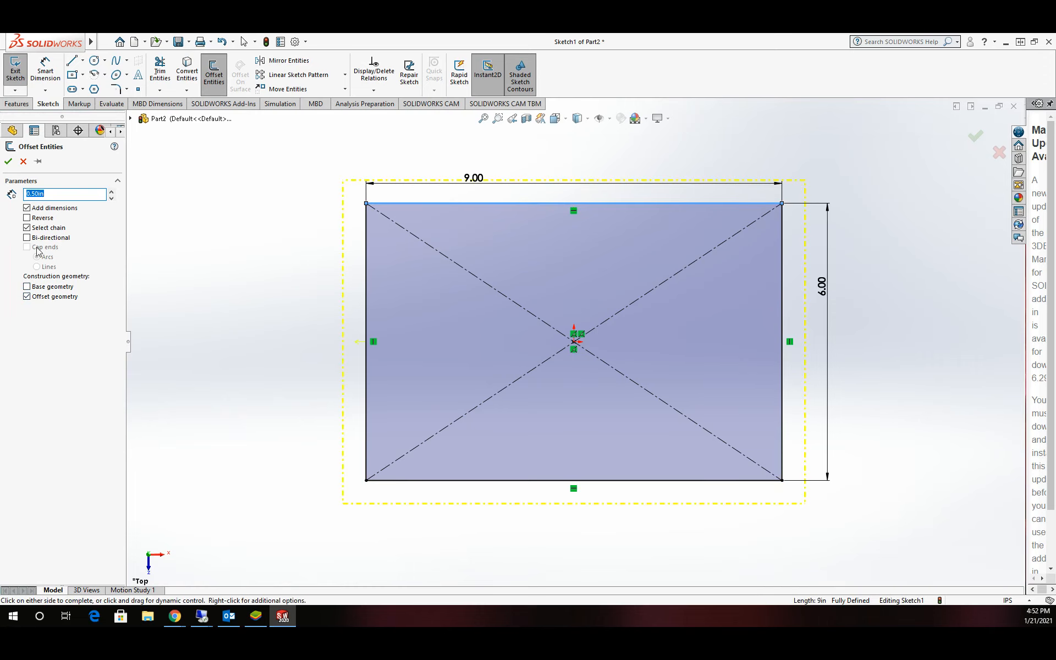
{"action": "left_click", "coordinate": [26, 217]}
{"action": "left_click", "coordinate": [8, 161]}
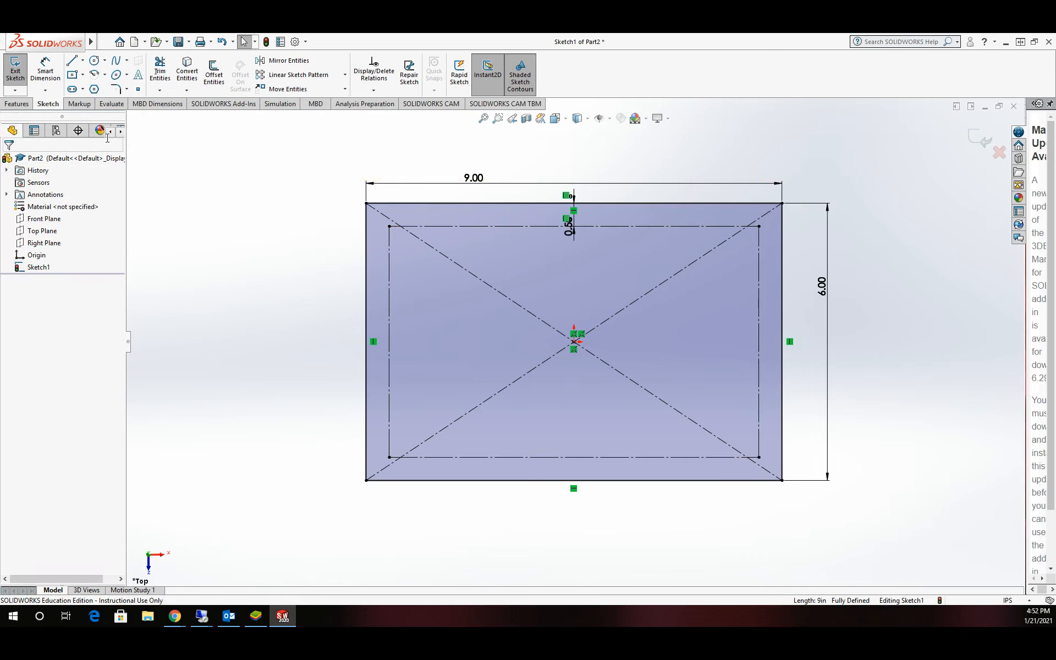
- Sketch a circle with a 0.125 in radius centered on the upper-left corner of the construction rectangle
{"action": "left_click", "coordinate": [96, 61]}
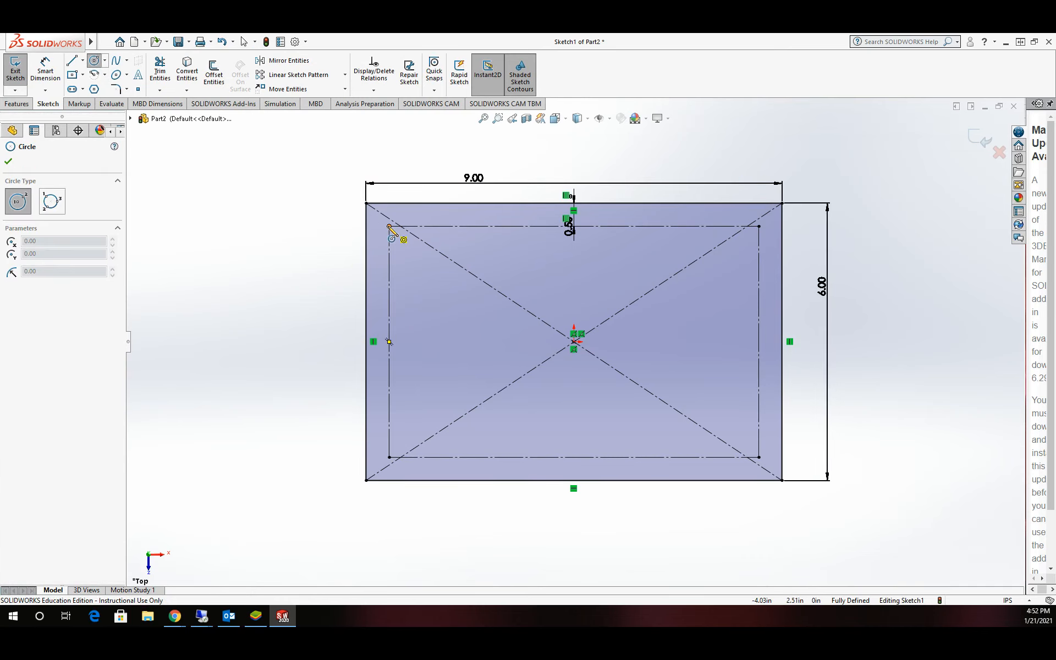
{"action": "left_click", "coordinate": [389, 226]}
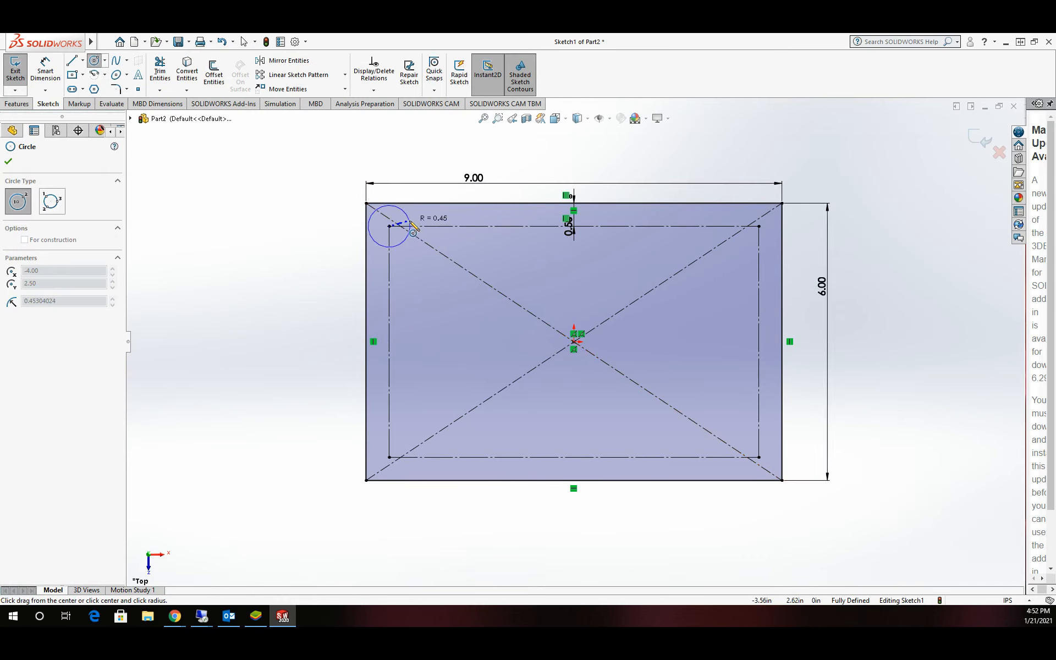
{"action": "left_click", "coordinate": [410, 224]}
{"action": "type", "text": "."}
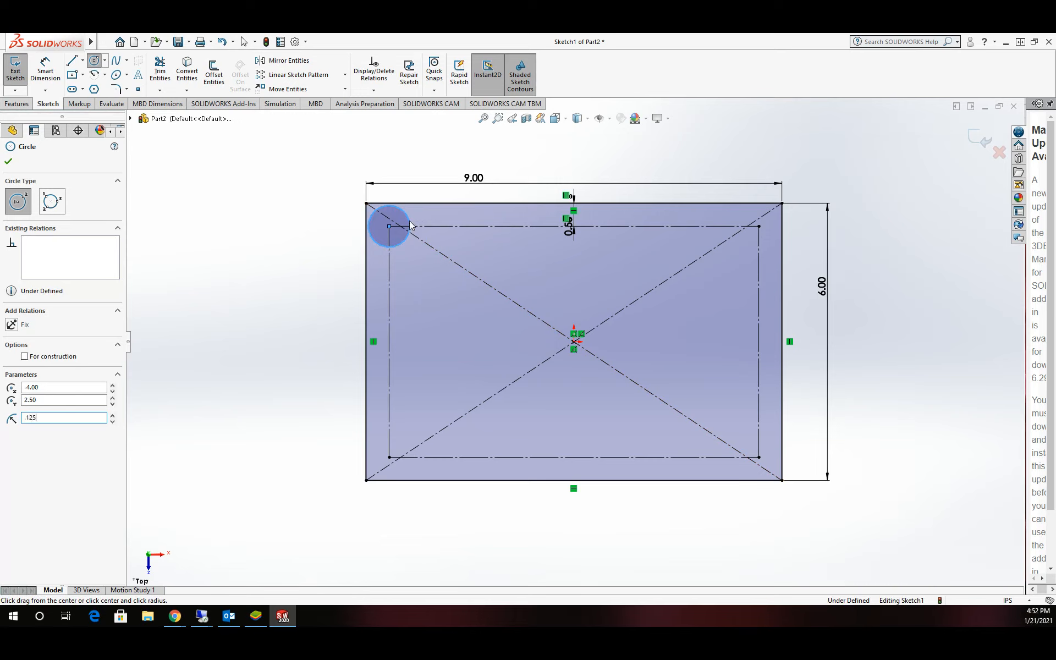
{"action": "type", "text": "125"}
{"action": "key", "text": "Return"}
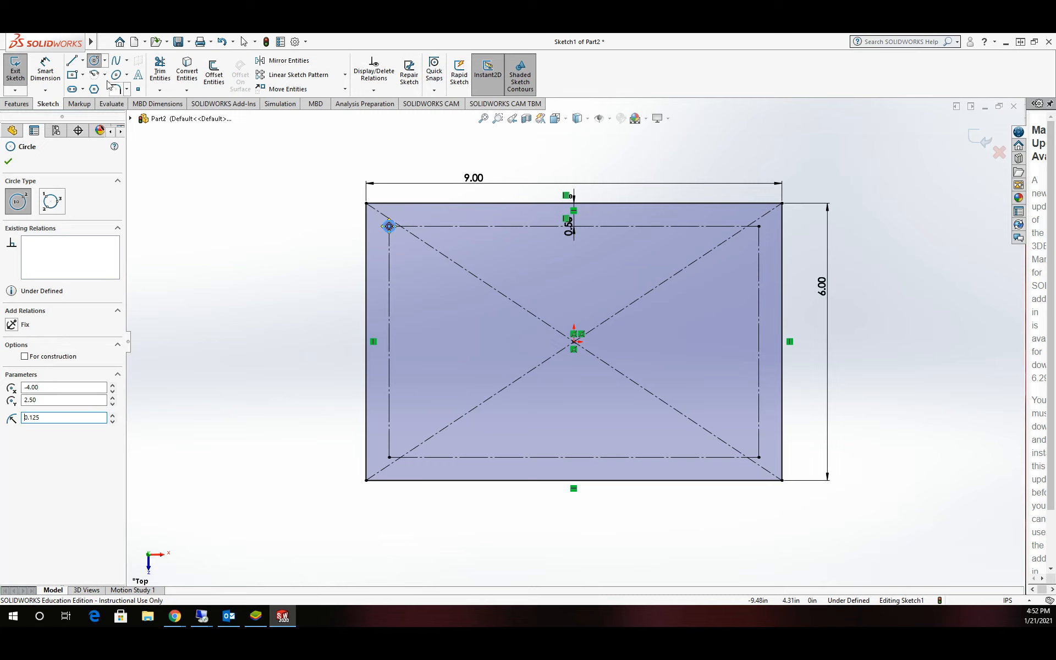
- Draw a circle with a 0.125 in radius centered on the upper-right corner of the construction rectangle
{"action": "left_click", "coordinate": [760, 226]}
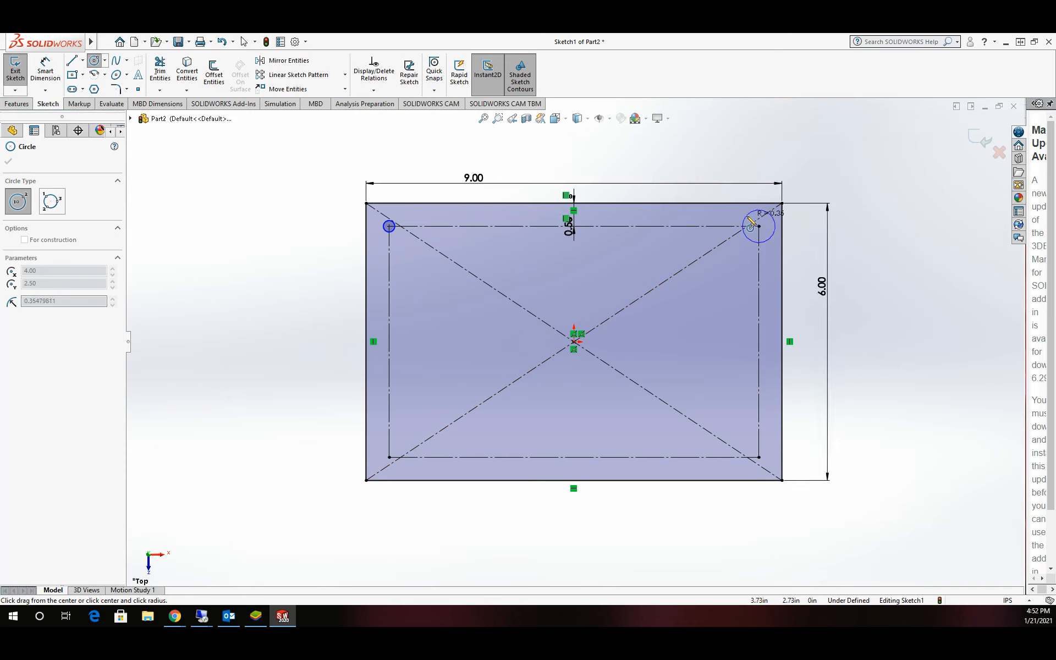
{"action": "left_click", "coordinate": [749, 221]}
{"action": "type", "text": ".1"}
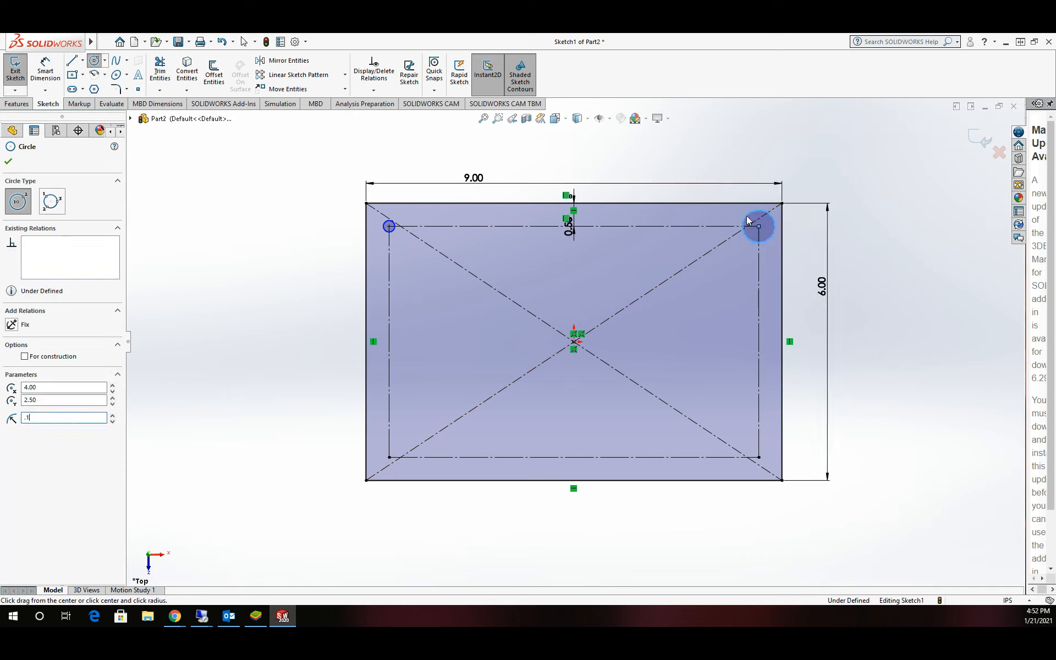
{"action": "type", "text": "25"}
{"action": "key", "text": "Return"}
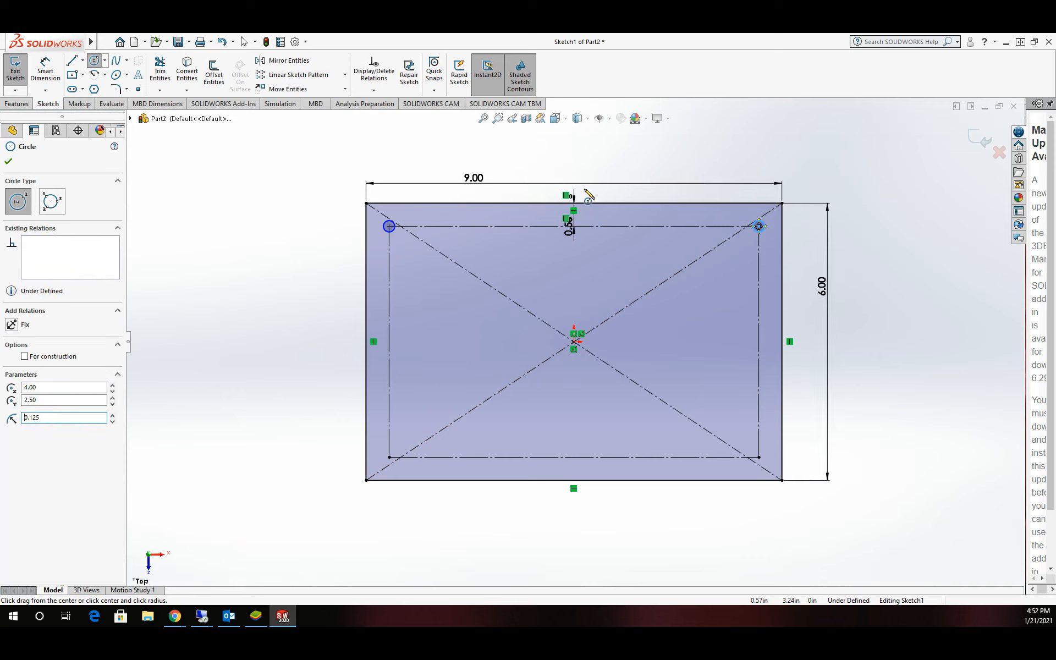
- Draw a circle with a 0.125 in radius centered on the lower-left corner of the construction rectangle
{"action": "left_click", "coordinate": [389, 457]}
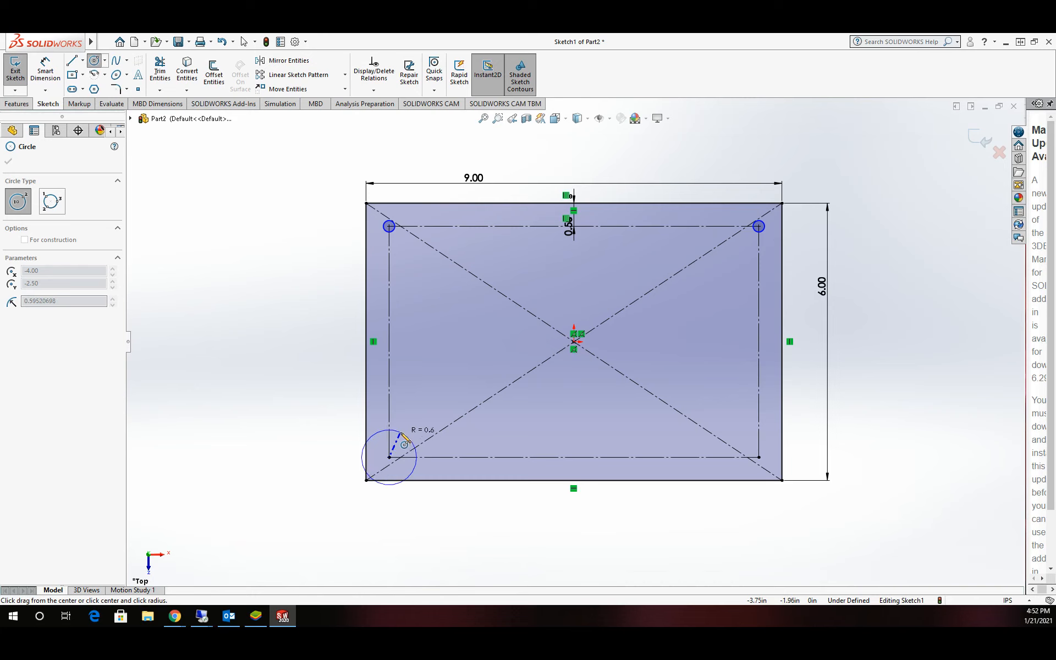
{"action": "left_click", "coordinate": [402, 435]}
{"action": "type", "text": ".12"}
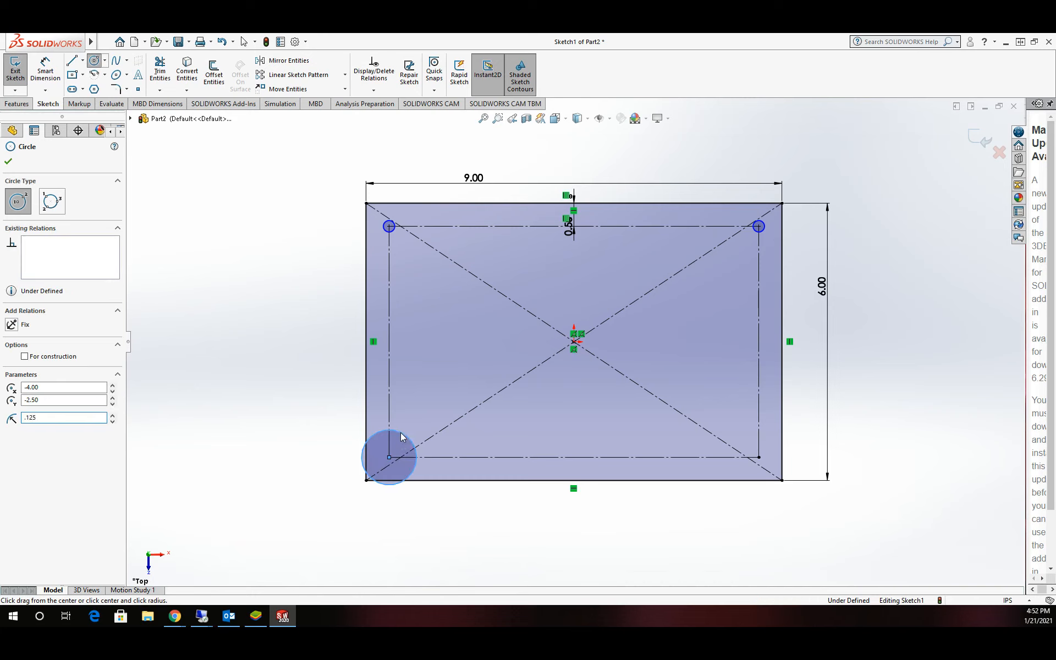
{"action": "type", "text": "5"}
{"action": "key", "text": "Return"}
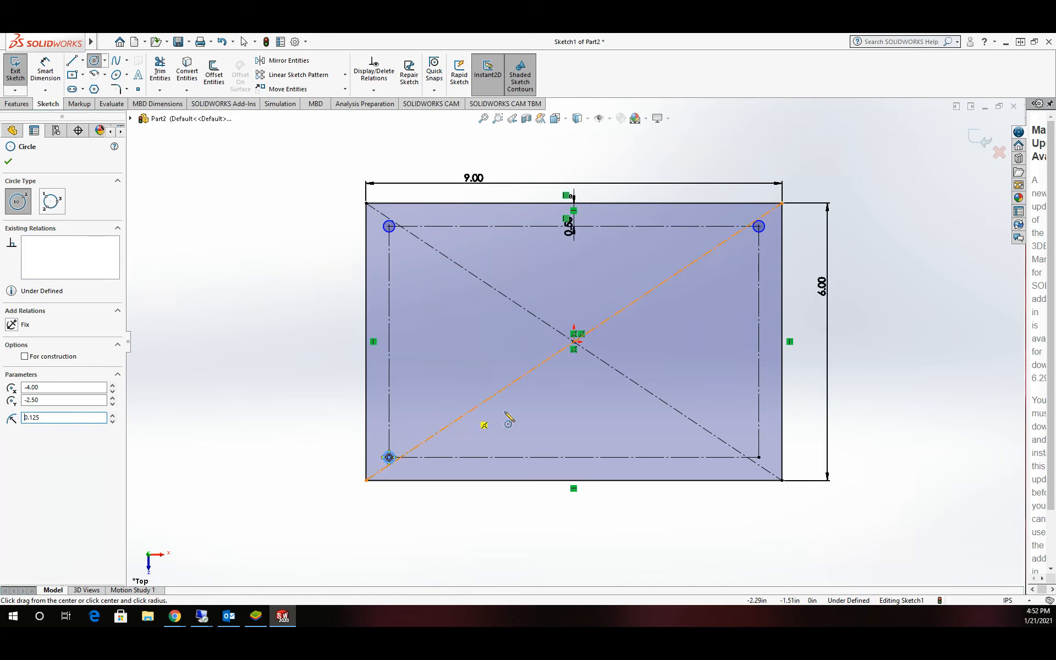
- Add the last 0.125 in radius circle, centered on the lower-right corner of the construction rectangle
{"action": "left_click", "coordinate": [759, 457]}
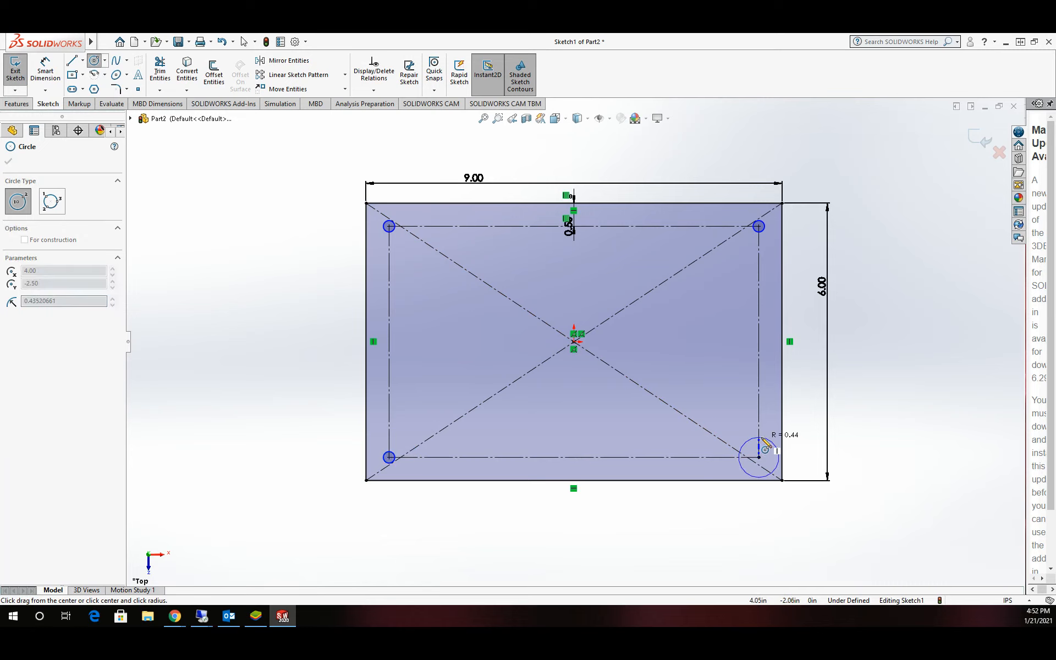
{"action": "left_click", "coordinate": [763, 442]}
{"action": "type", "text": ".125"}
{"action": "key", "text": "Return"}
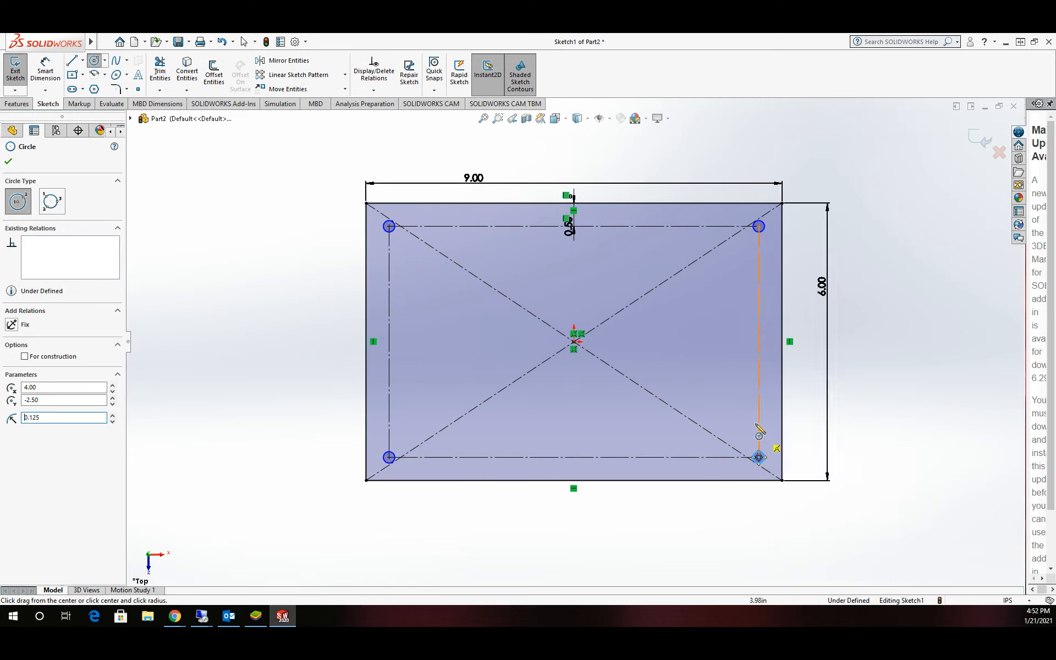
{"action": "left_click", "coordinate": [6, 163]}
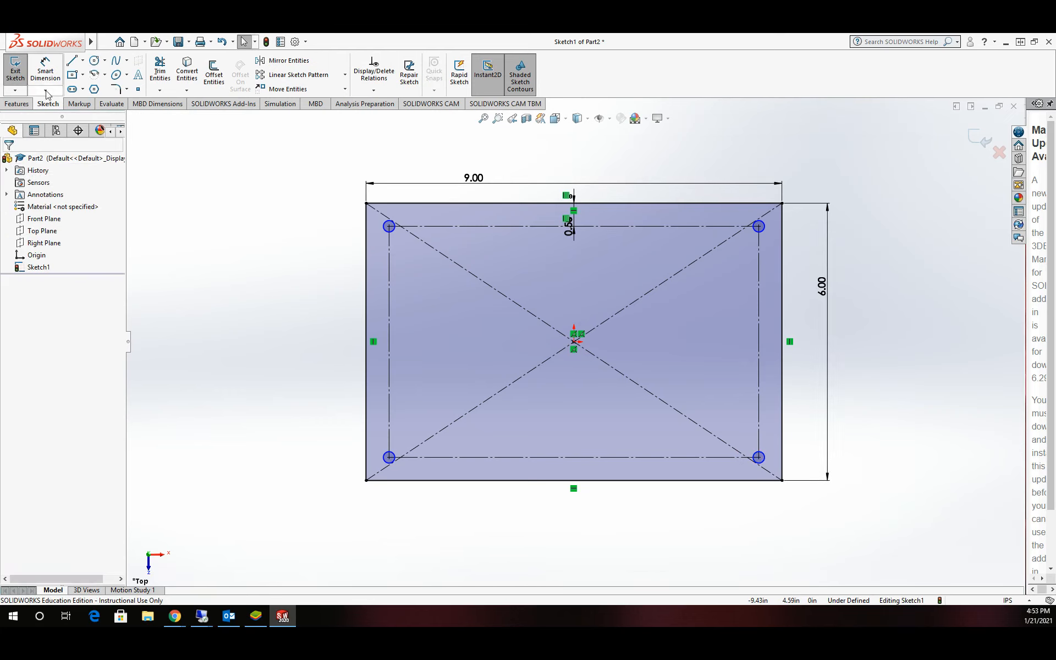
- Finish the sketch and extrude the rectangle with its four corner holes to a blind depth of 0.5 in
{"action": "left_click", "coordinate": [16, 67]}
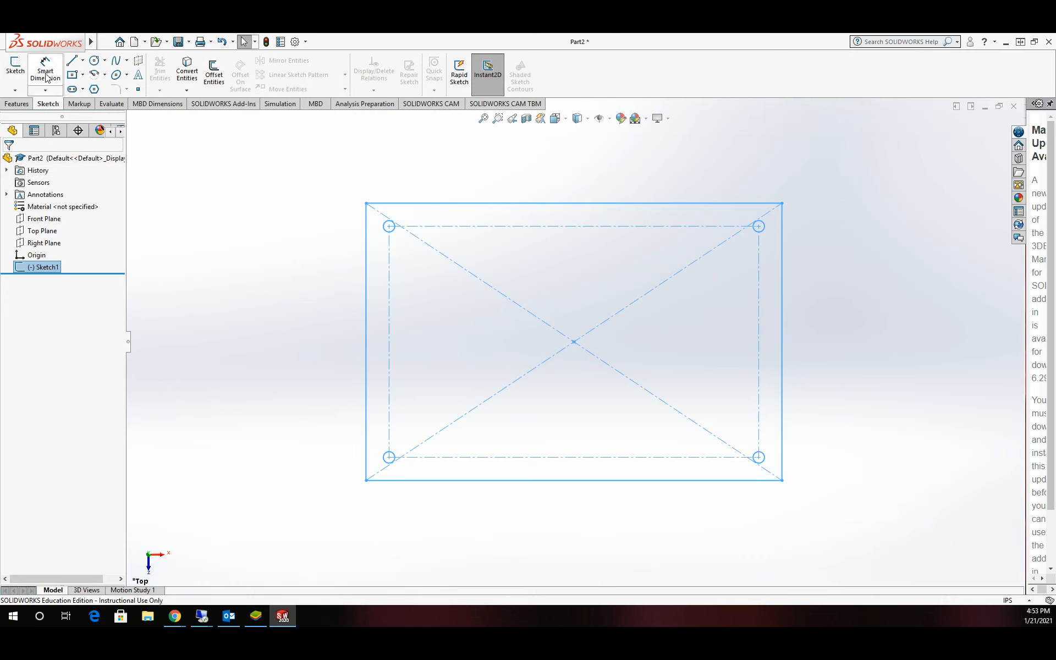
{"action": "left_click", "coordinate": [18, 104]}
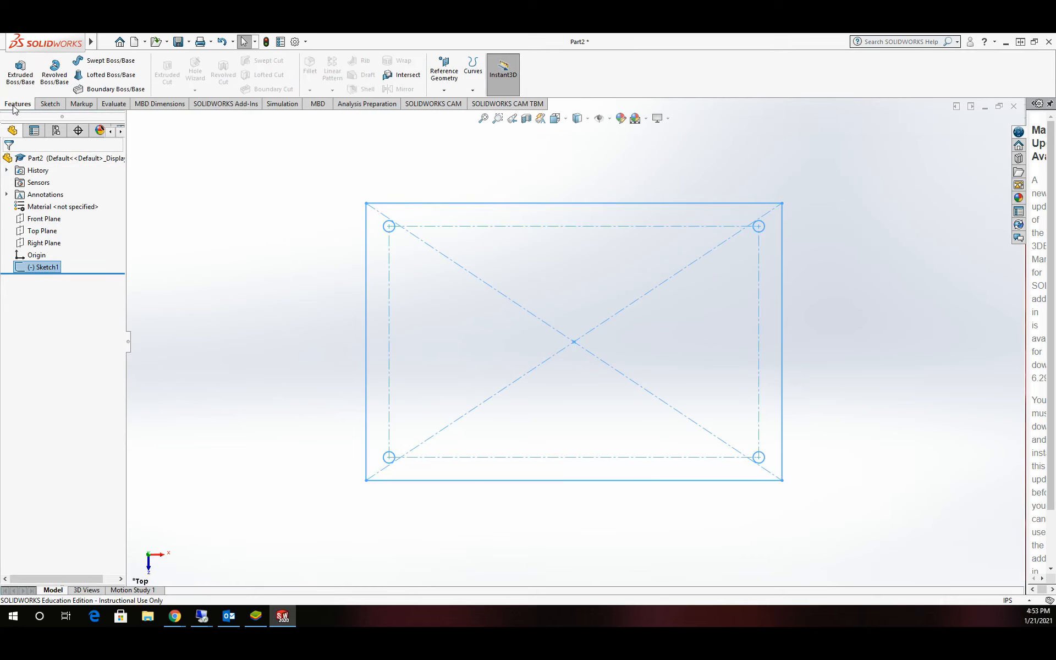
{"action": "left_click", "coordinate": [20, 77]}
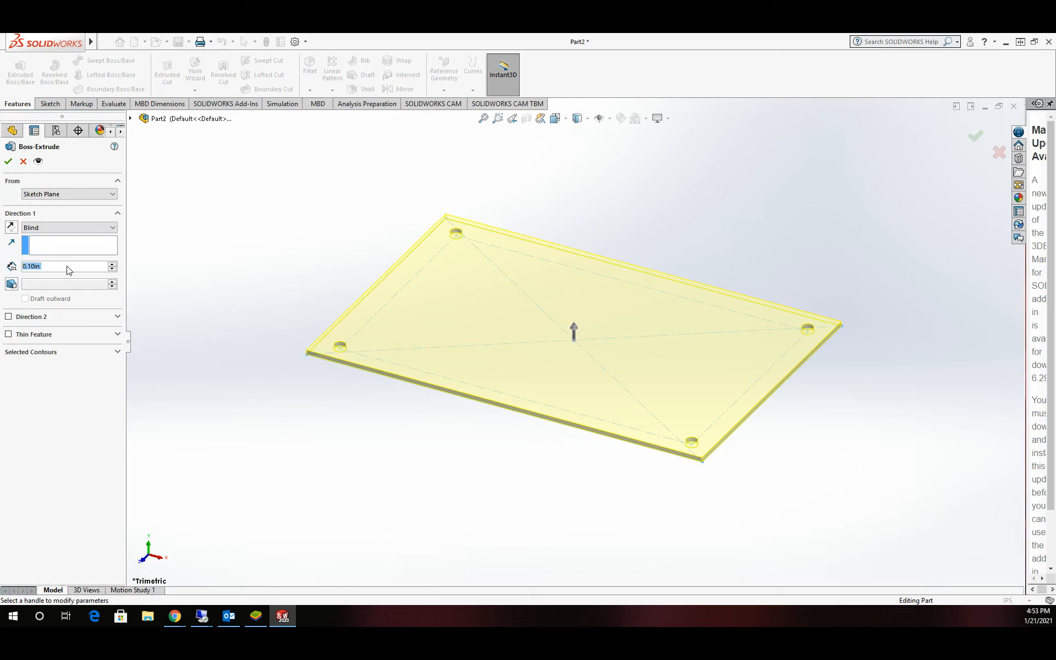
{"action": "type", "text": ".5"}
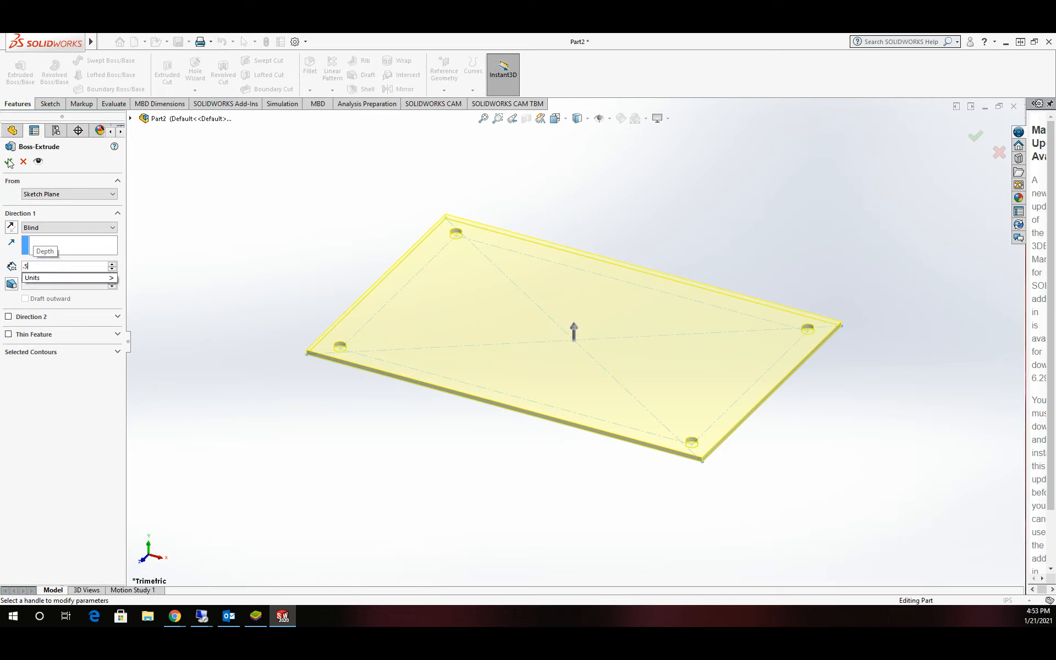
{"action": "key", "text": "Return"}
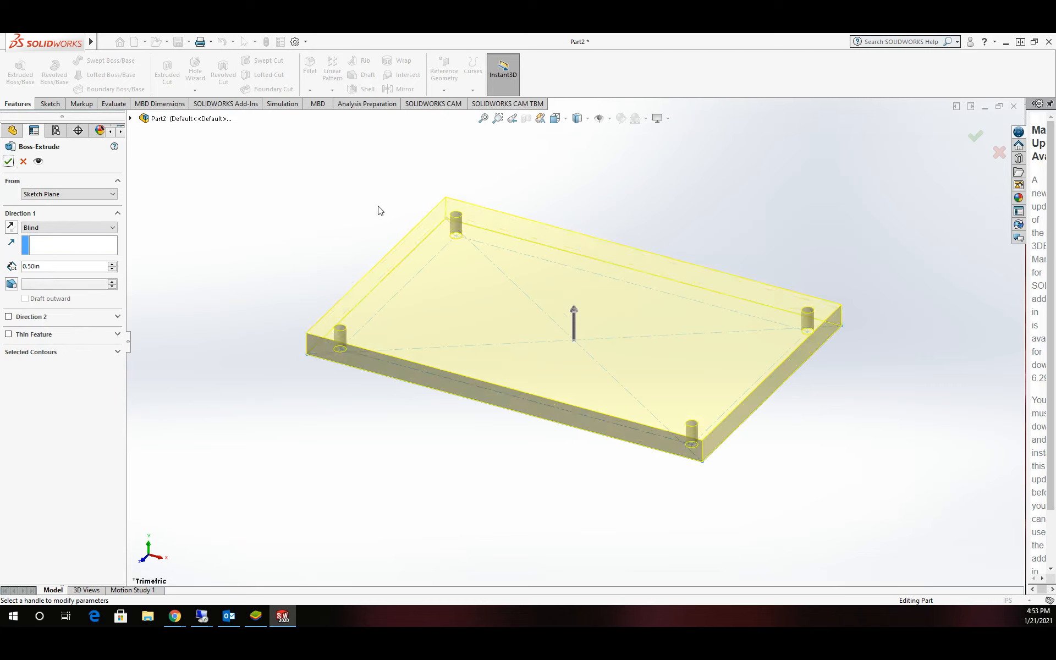
{"action": "left_click", "coordinate": [8, 161]}
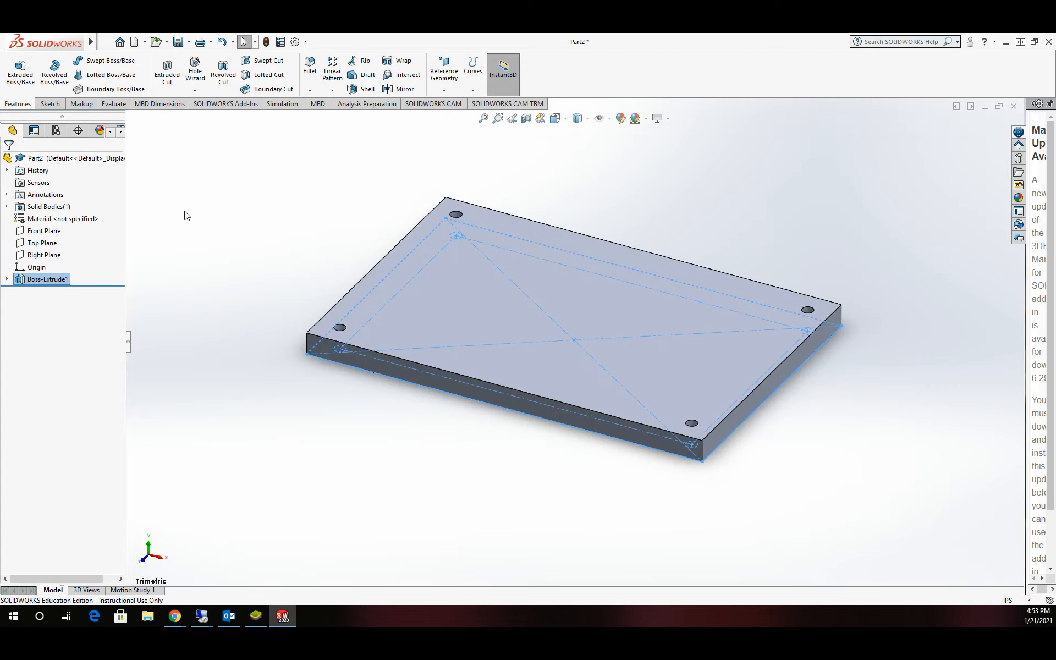
- Apply the Mahogany material from the Woods category to the plate
{"action": "right_click", "coordinate": [49, 159]}
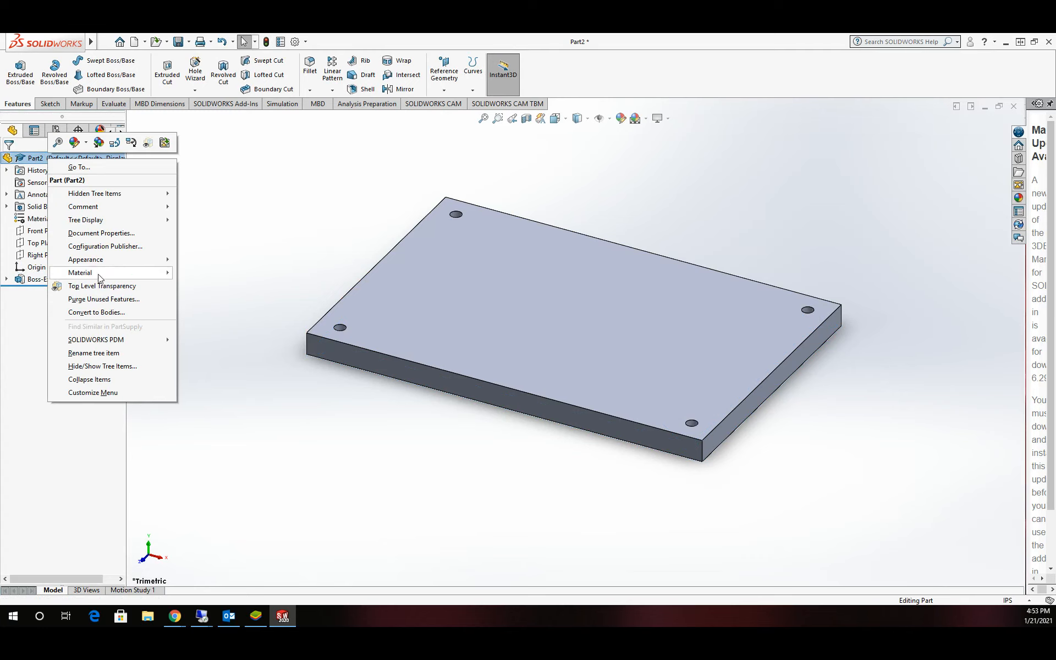
{"action": "mouse_move", "coordinate": [100, 278]}
{"action": "left_click", "coordinate": [222, 272]}
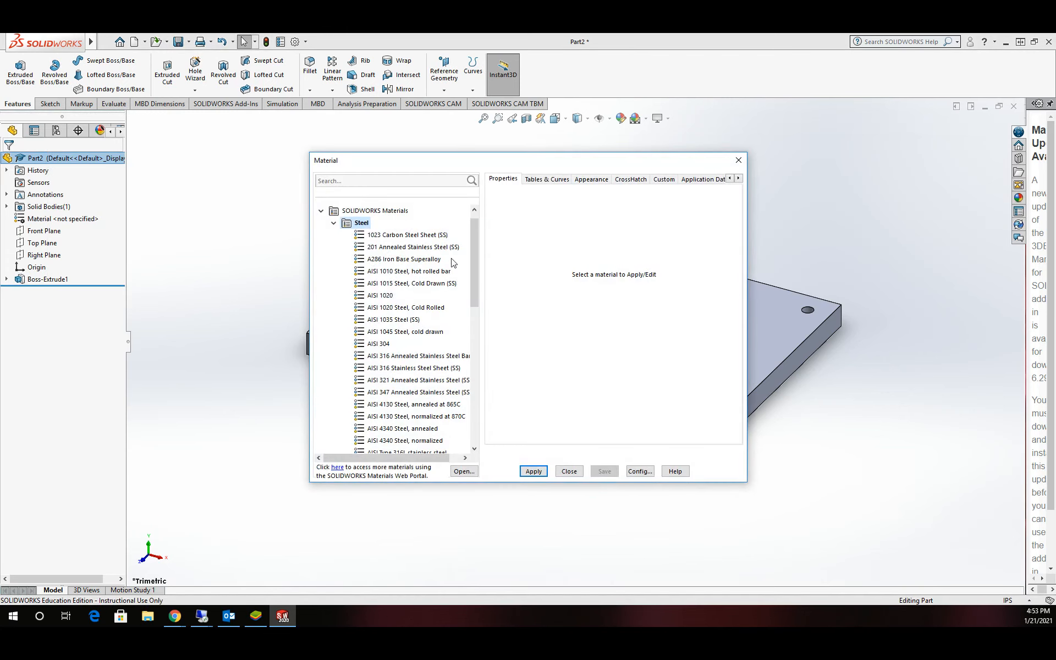
{"action": "left_click_drag", "start_coordinate": [476, 254], "coordinate": [485, 389]}
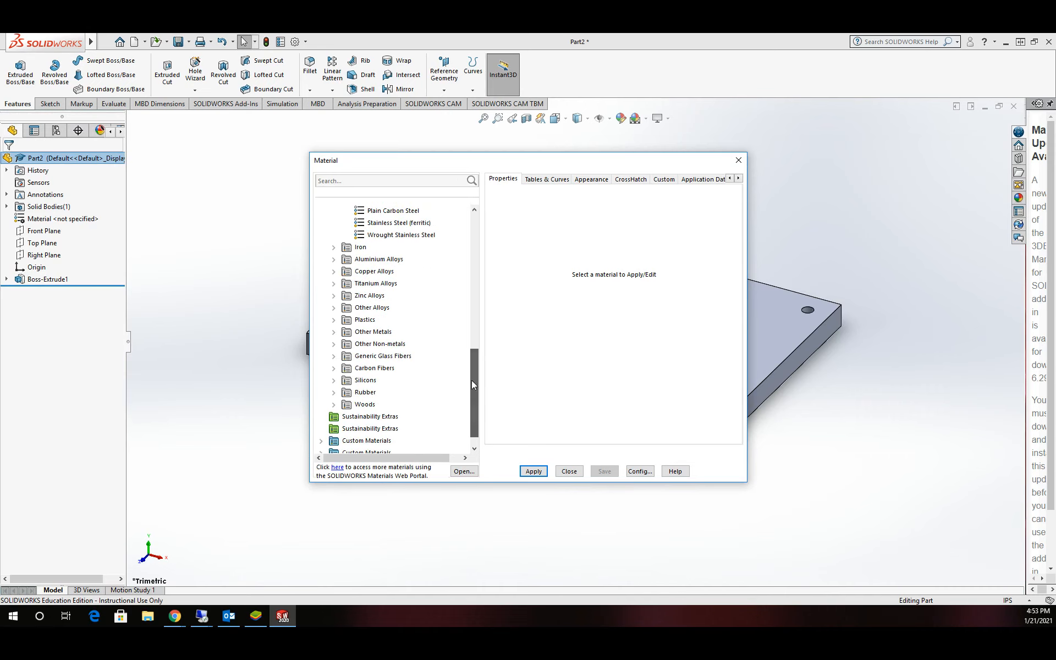
{"action": "left_click", "coordinate": [333, 405]}
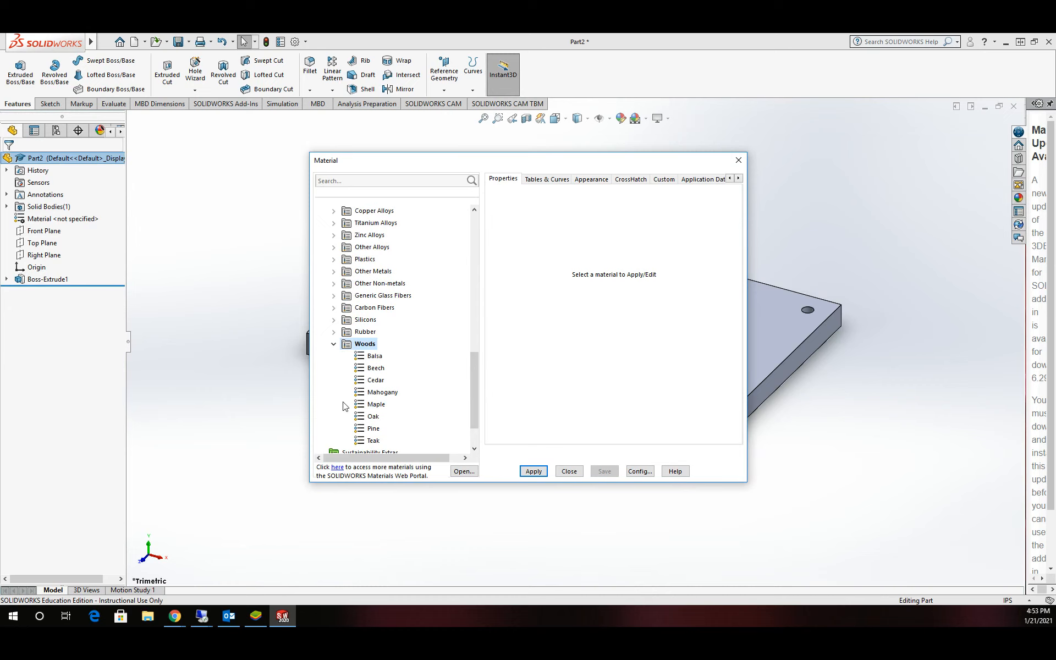
{"action": "left_click", "coordinate": [382, 392]}
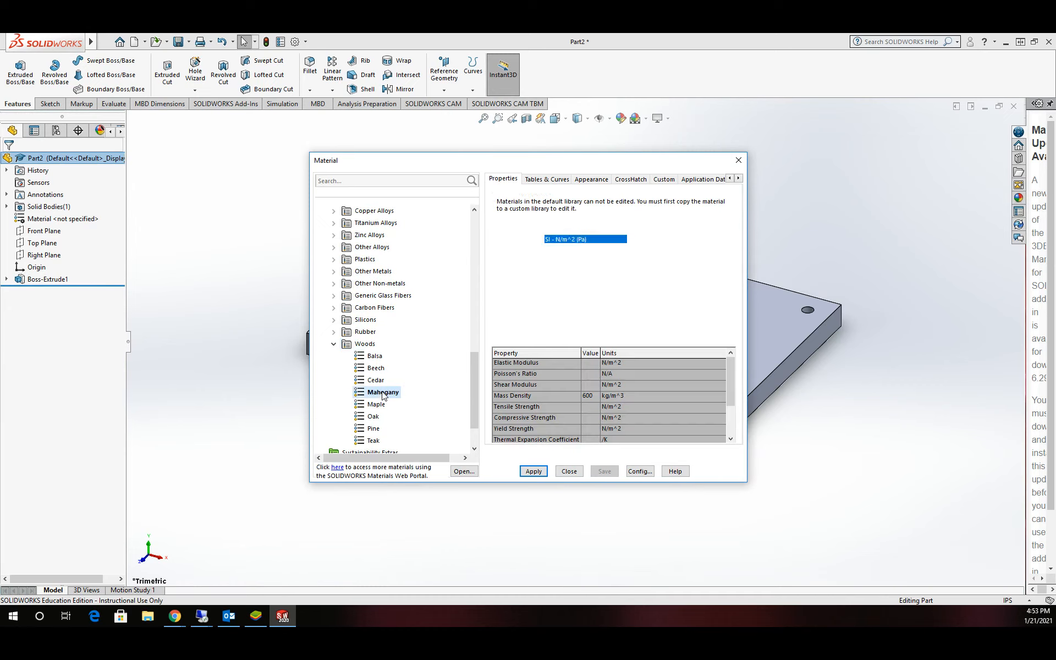
{"action": "left_click", "coordinate": [533, 472]}
{"action": "left_click", "coordinate": [569, 471]}
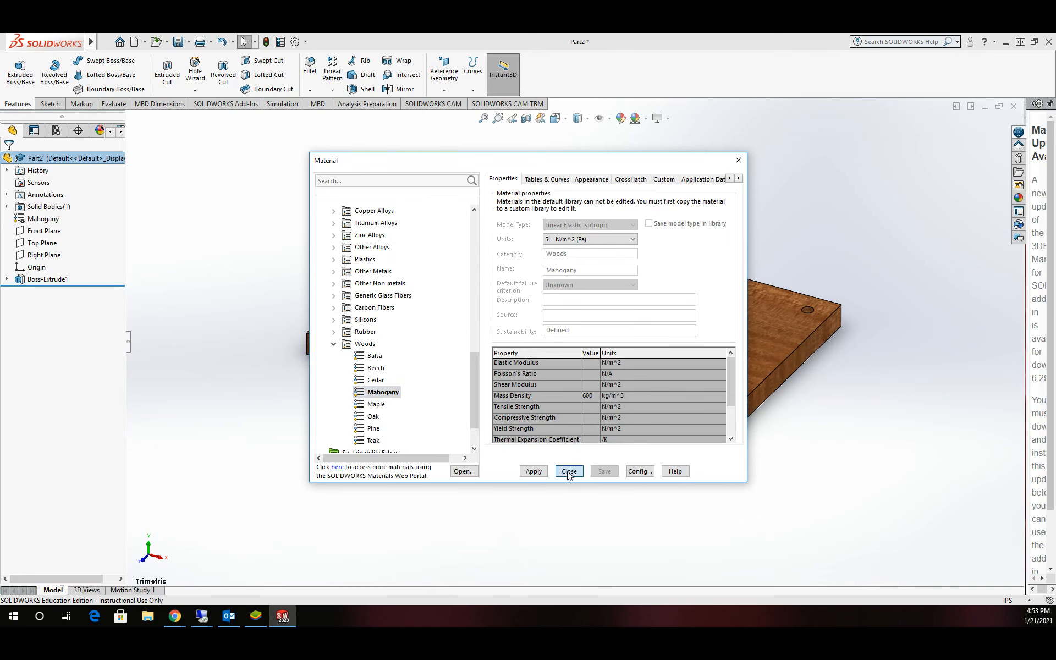
- Save the part under the name BASE1 in the NCSW folder
{"action": "mouse_move", "coordinate": [73, 40]}
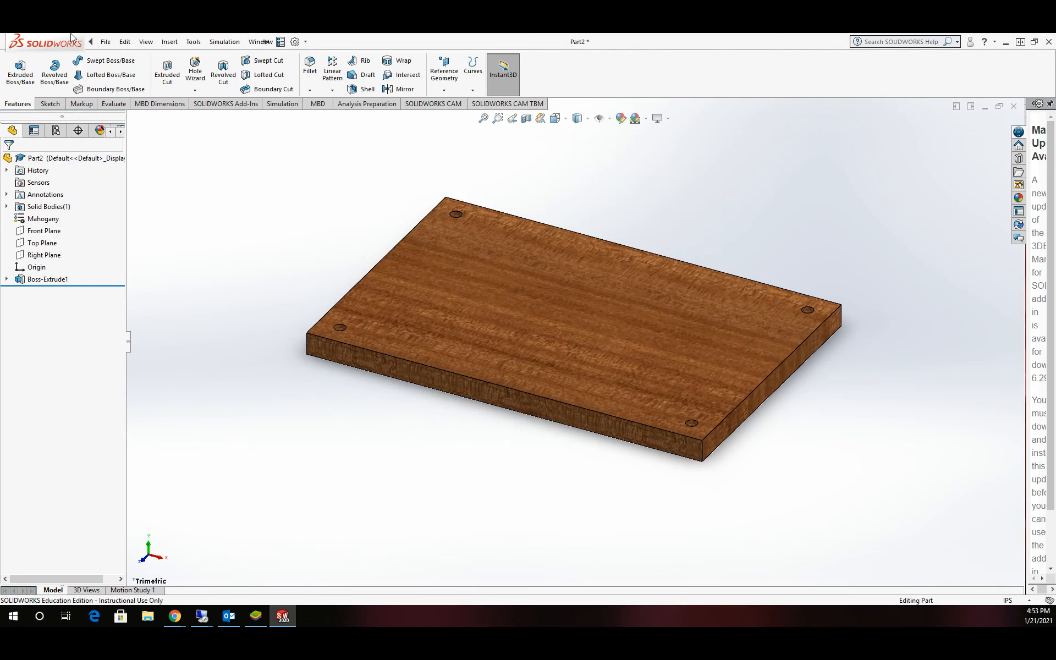
{"action": "left_click", "coordinate": [105, 42]}
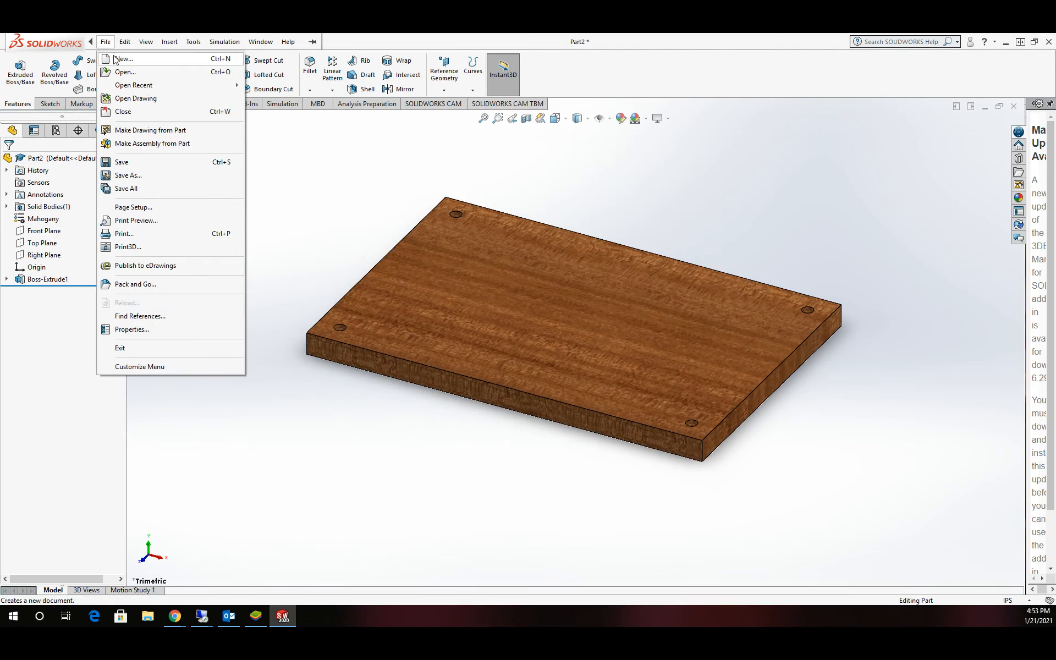
{"action": "left_click", "coordinate": [126, 174]}
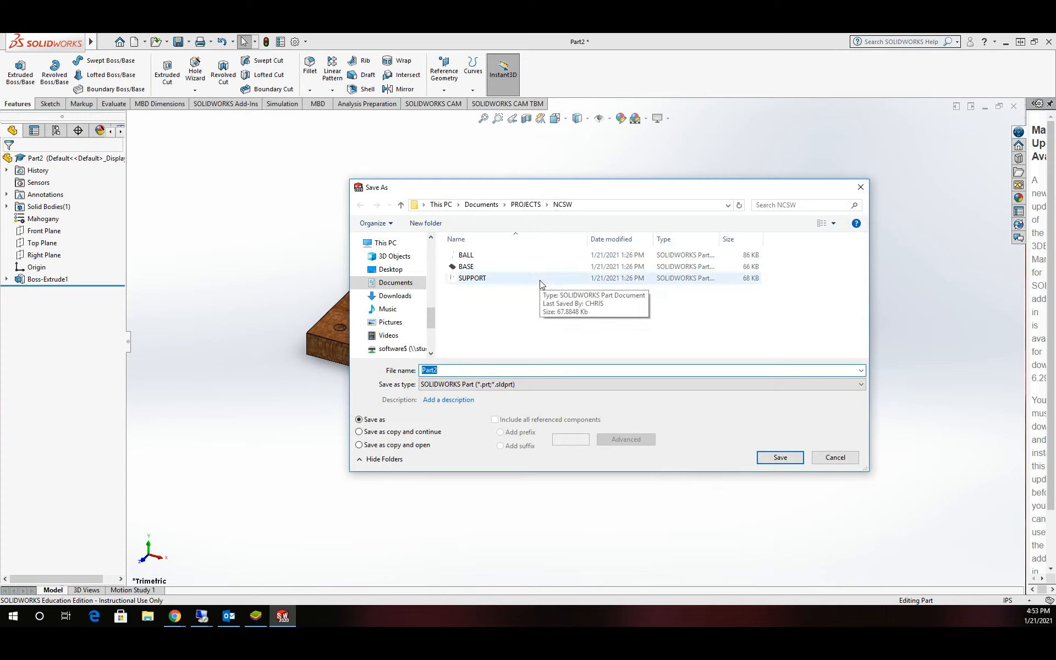
{"action": "type", "text": "BA"}
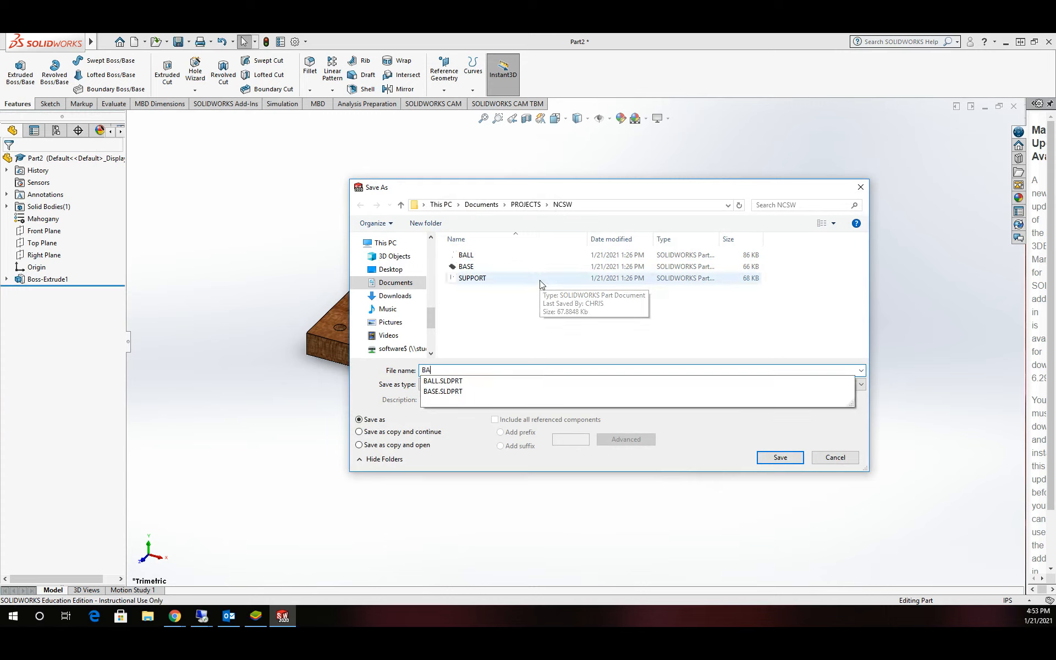
{"action": "type", "text": "SE1"}
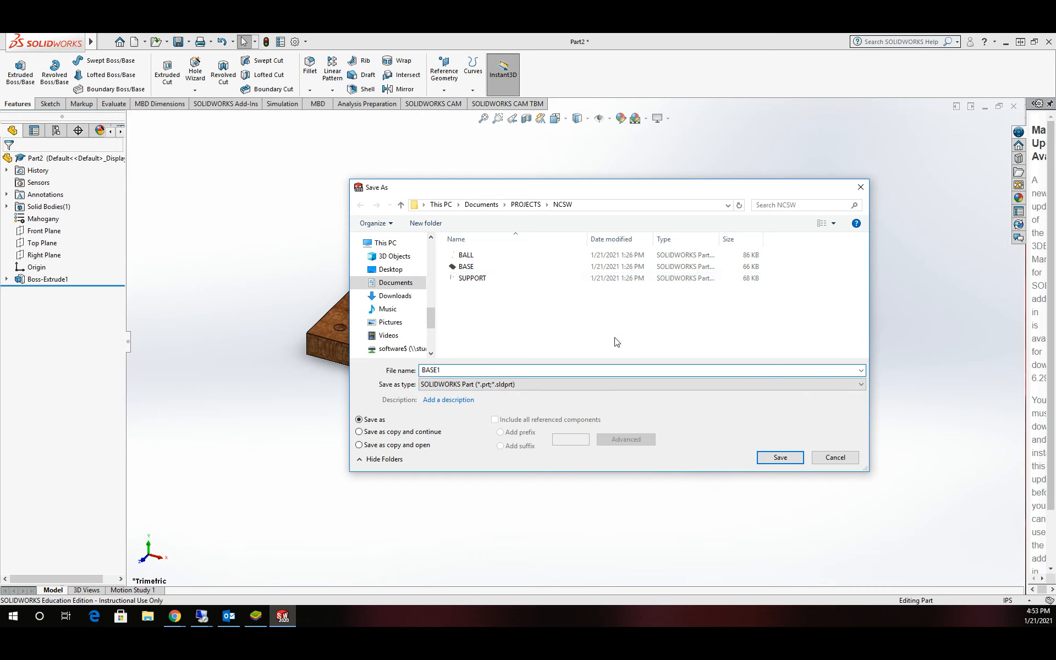
{"action": "left_click", "coordinate": [765, 456]}
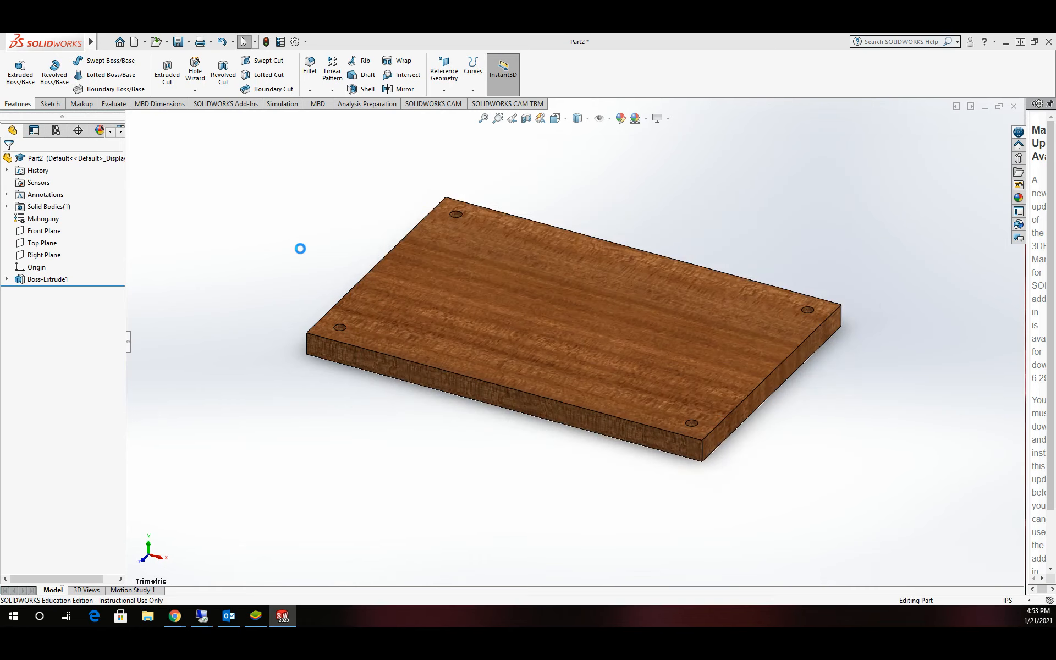
- Create a new part and start a sketch on its Front Plane
{"action": "left_click", "coordinate": [104, 43]}
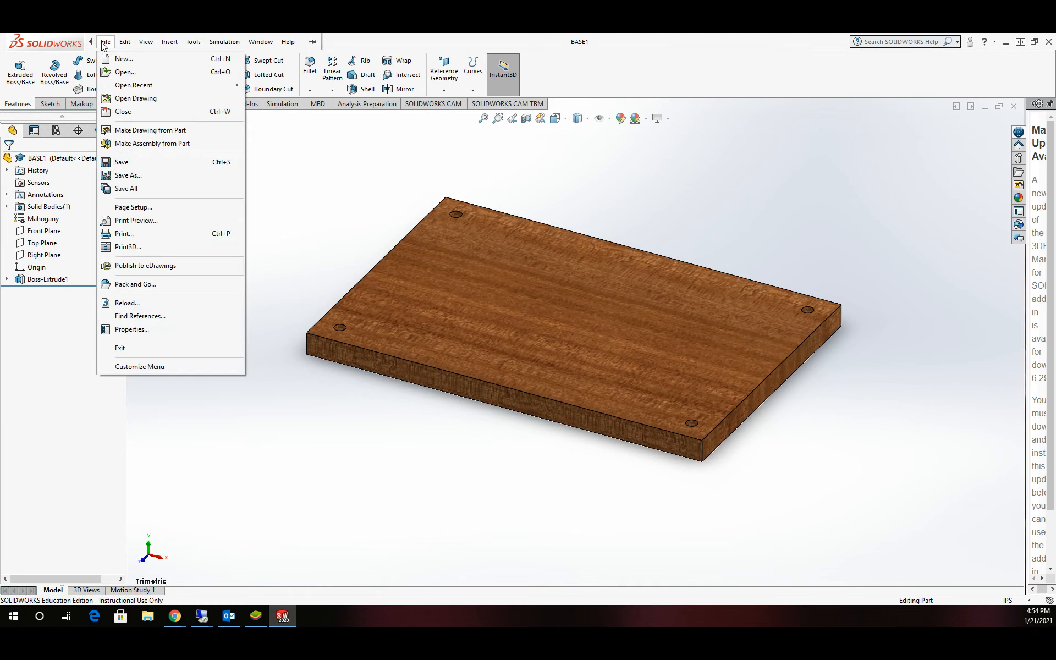
{"action": "left_click", "coordinate": [118, 59]}
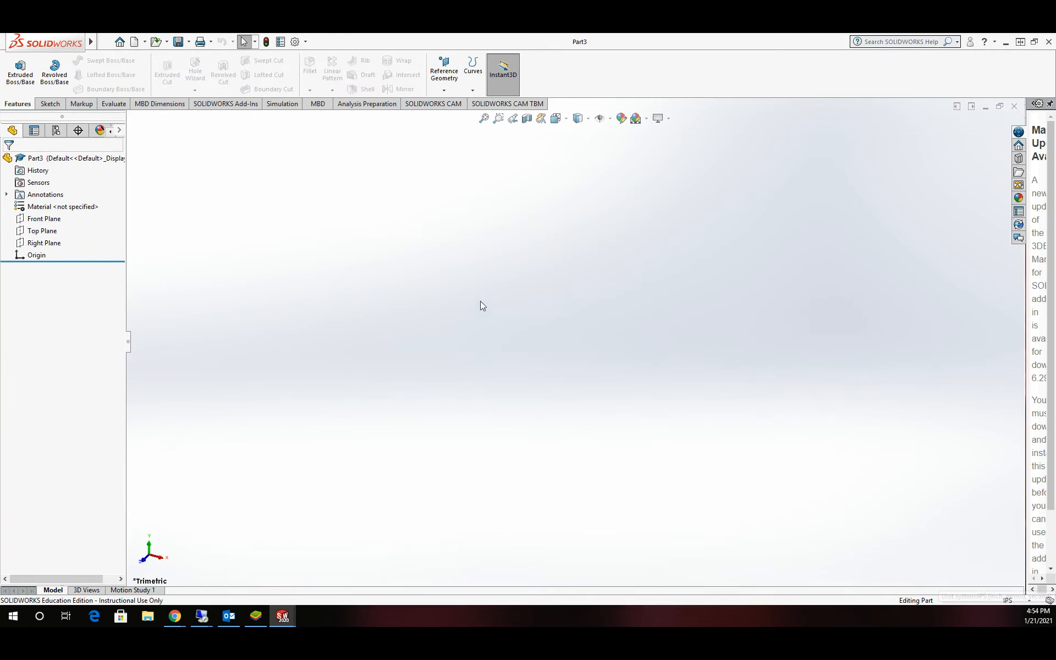
{"action": "left_click", "coordinate": [47, 106]}
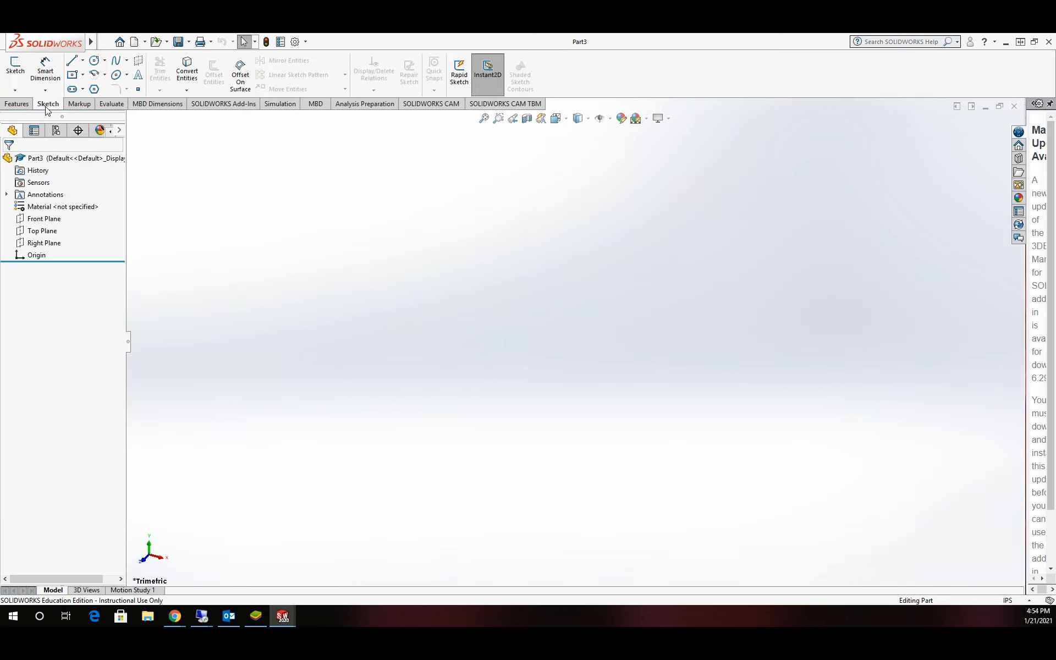
{"action": "left_click", "coordinate": [15, 67]}
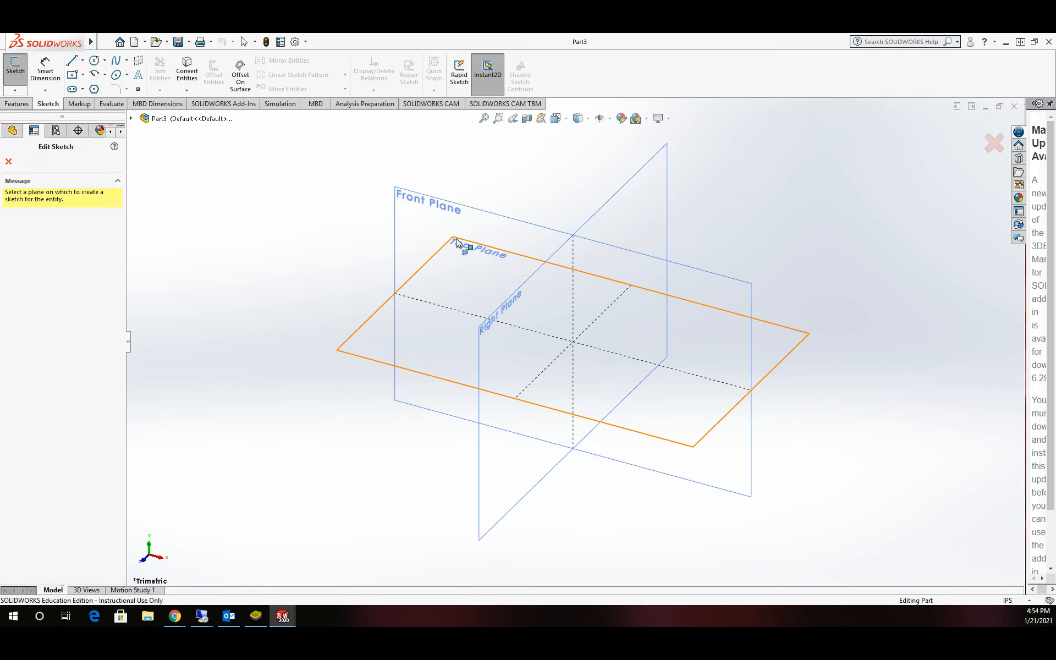
{"action": "left_click", "coordinate": [502, 223]}
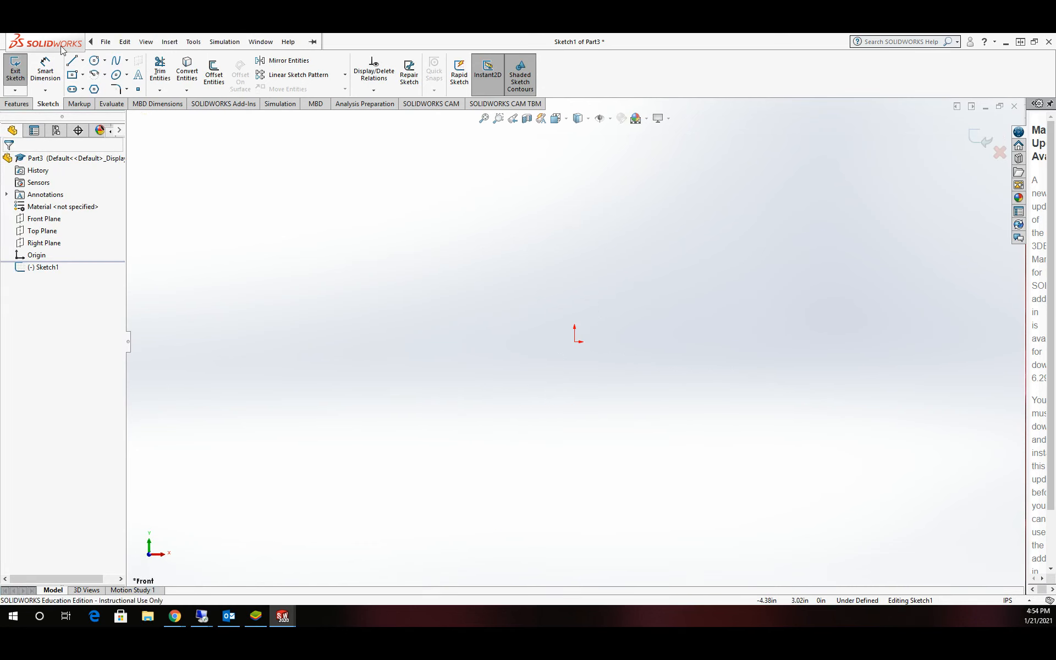
- Sketch an open three-line profile from the origin: about 2.1 in up, about 3.9 in right, and back down to origin level
{"action": "left_click", "coordinate": [72, 60]}
{"action": "left_click", "coordinate": [574, 341]}
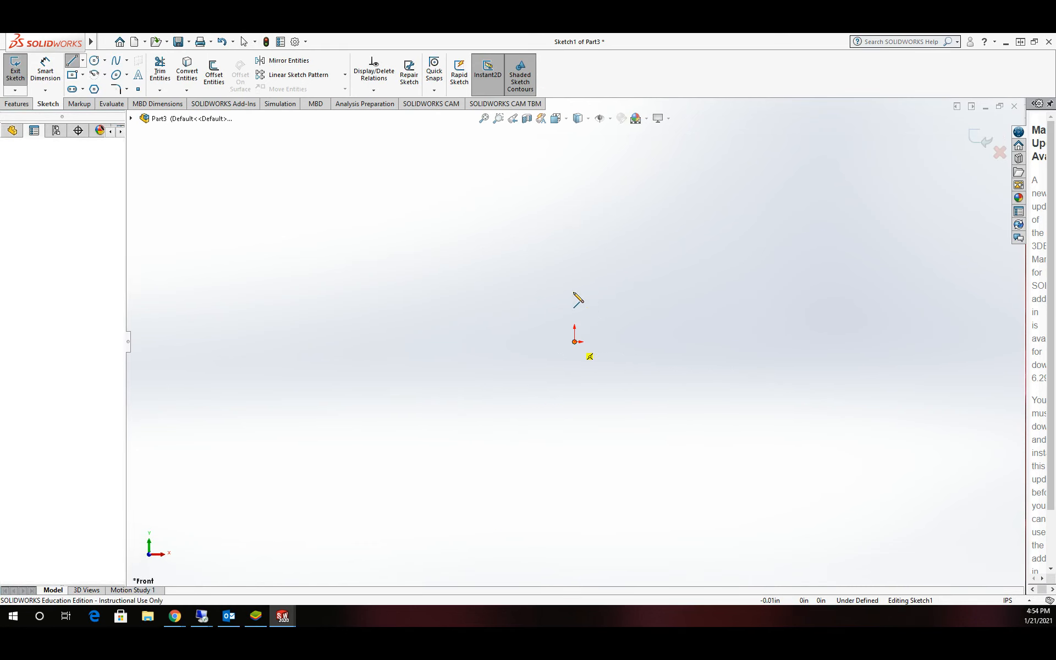
{"action": "left_click", "coordinate": [575, 181]}
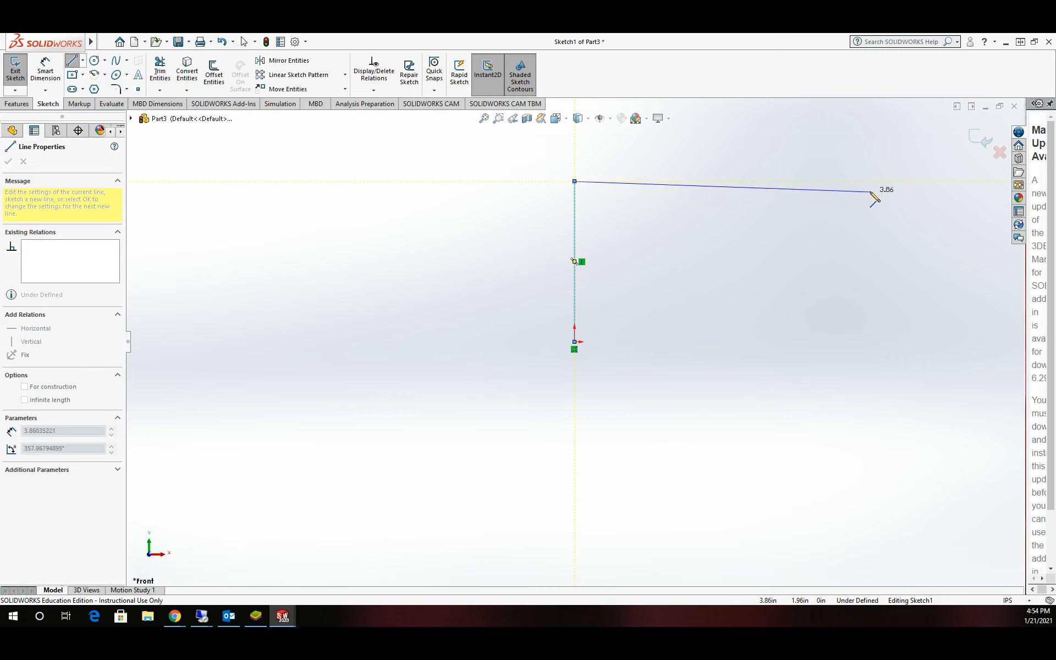
{"action": "left_click", "coordinate": [872, 180]}
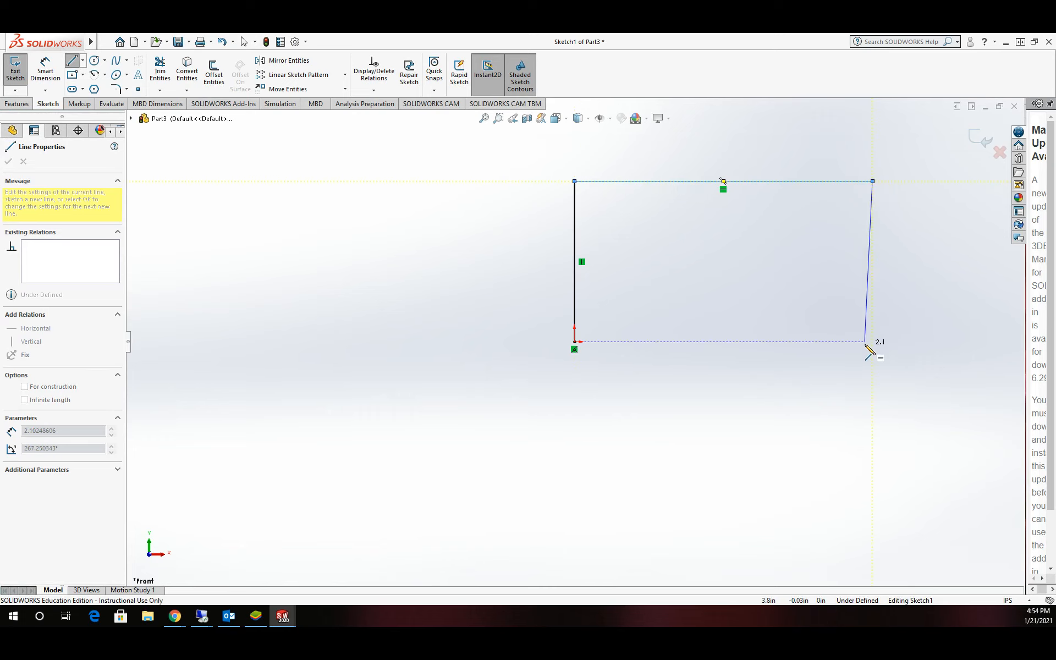
{"action": "left_click", "coordinate": [873, 343]}
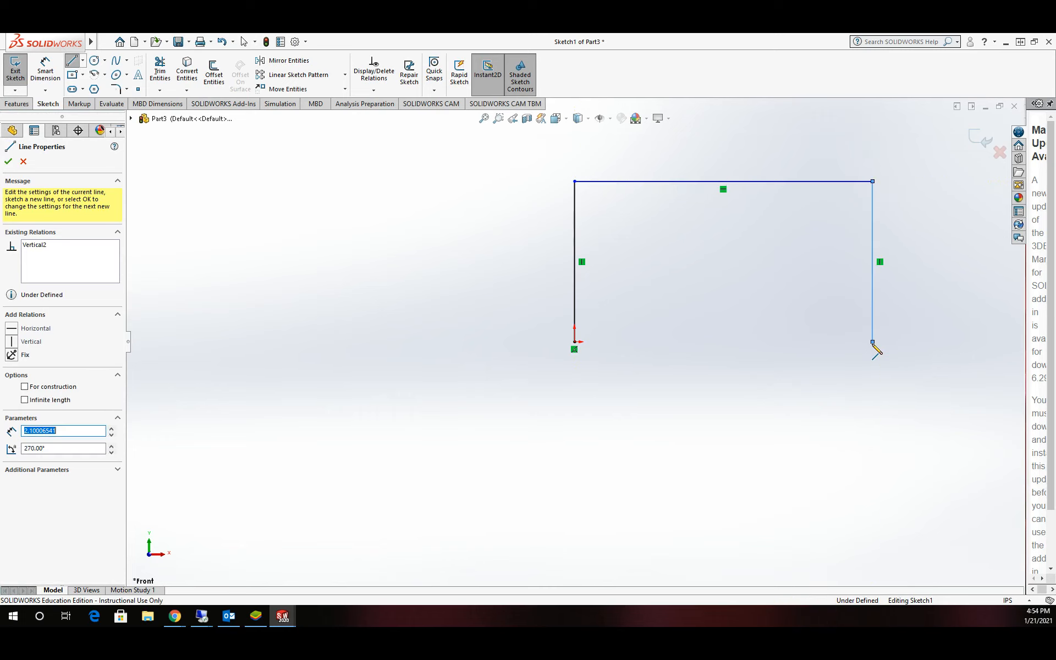
{"action": "key", "text": "Escape"}
- Add an Equal relation between the two vertical lines of the profile
{"action": "left_click", "coordinate": [872, 237]}
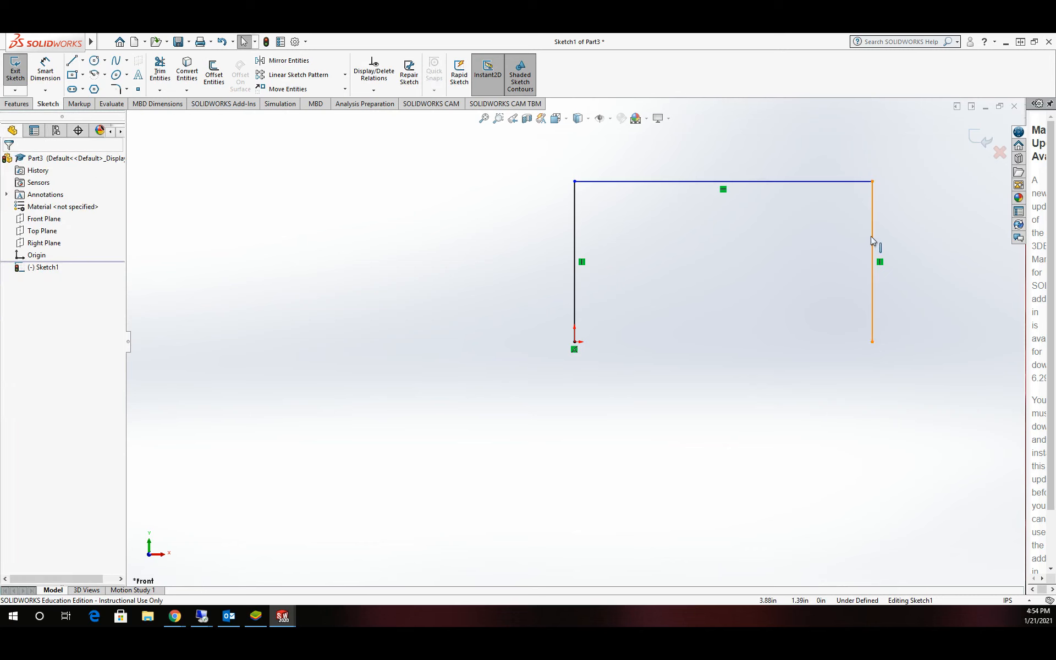
{"action": "left_click", "coordinate": [575, 236], "text": "ctrl"}
{"action": "left_click", "coordinate": [12, 406]}
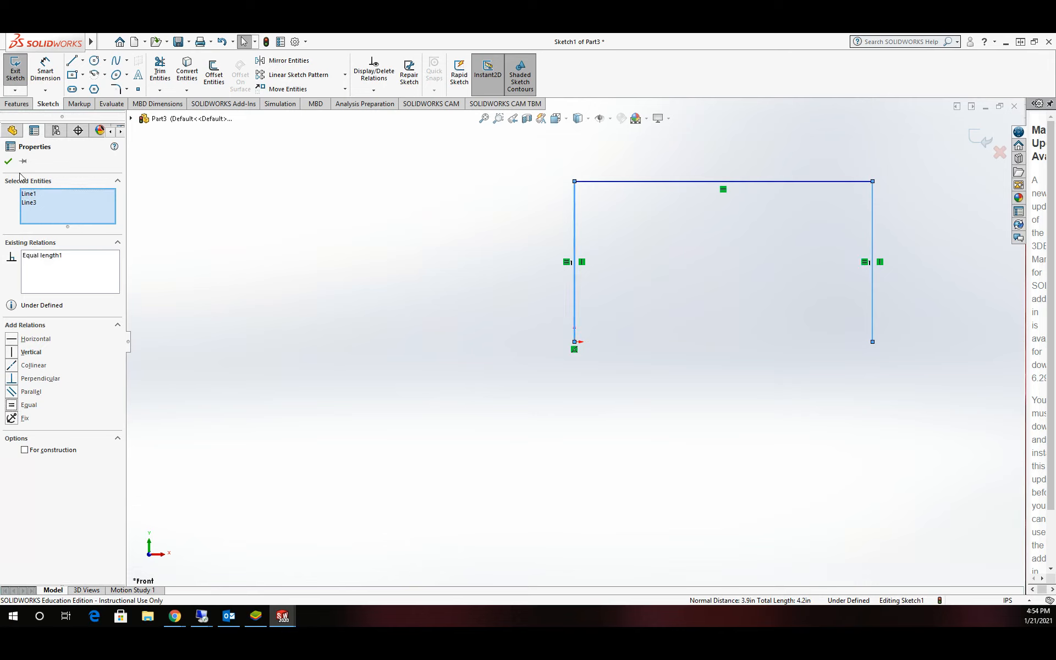
{"action": "left_click", "coordinate": [9, 161]}
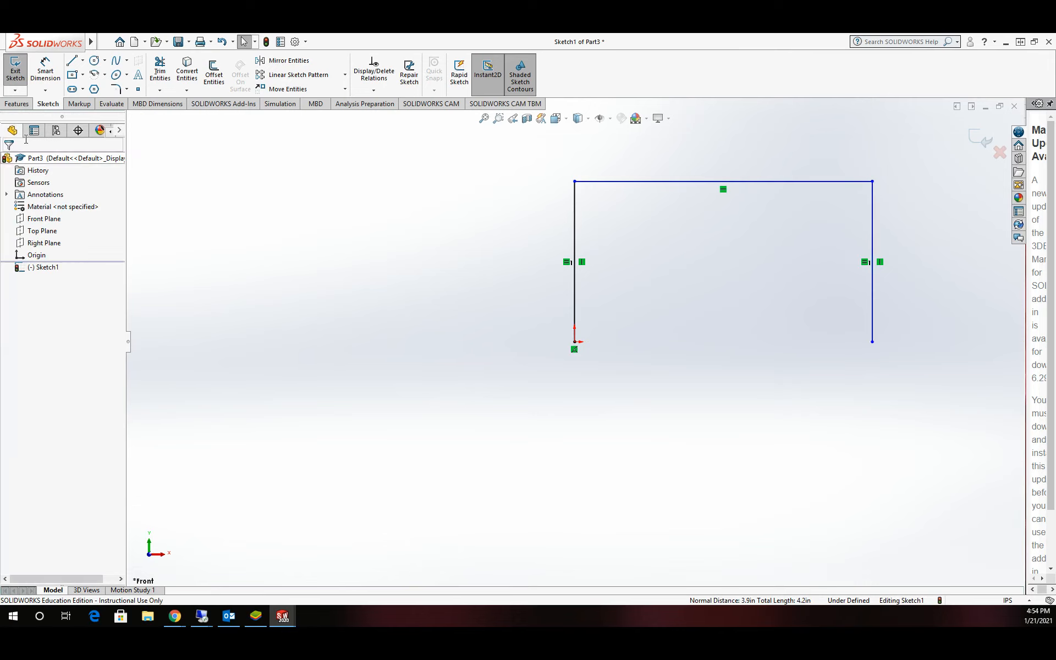
- Dimension the height from the origin to the profile's upper horizontal line and set it to 7 in
{"action": "left_click", "coordinate": [46, 70]}
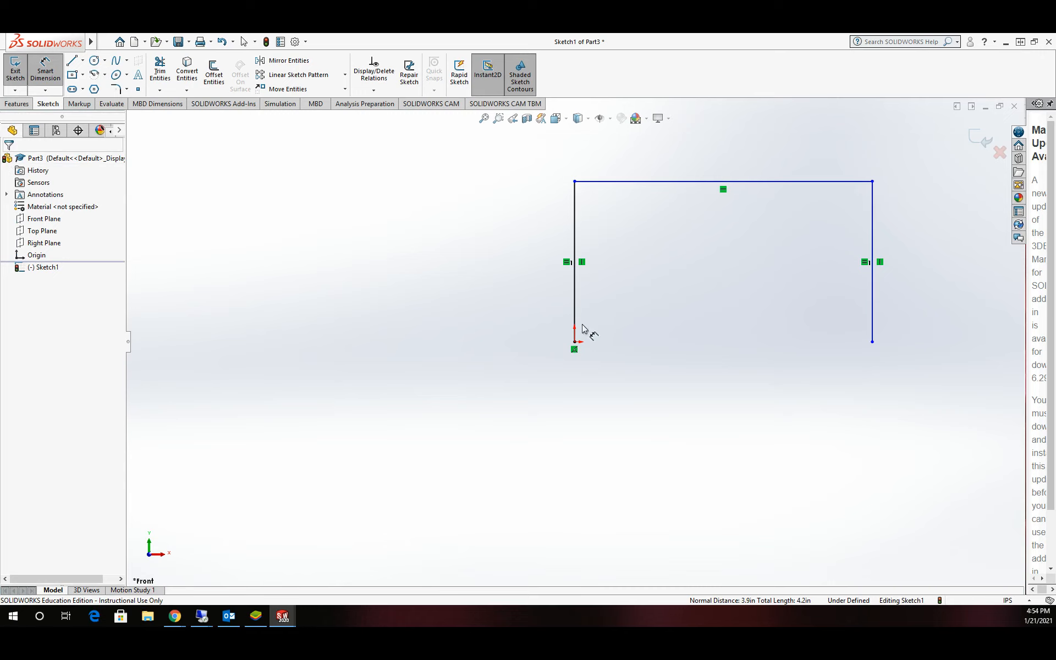
{"action": "left_click", "coordinate": [576, 342]}
{"action": "left_click", "coordinate": [643, 182]}
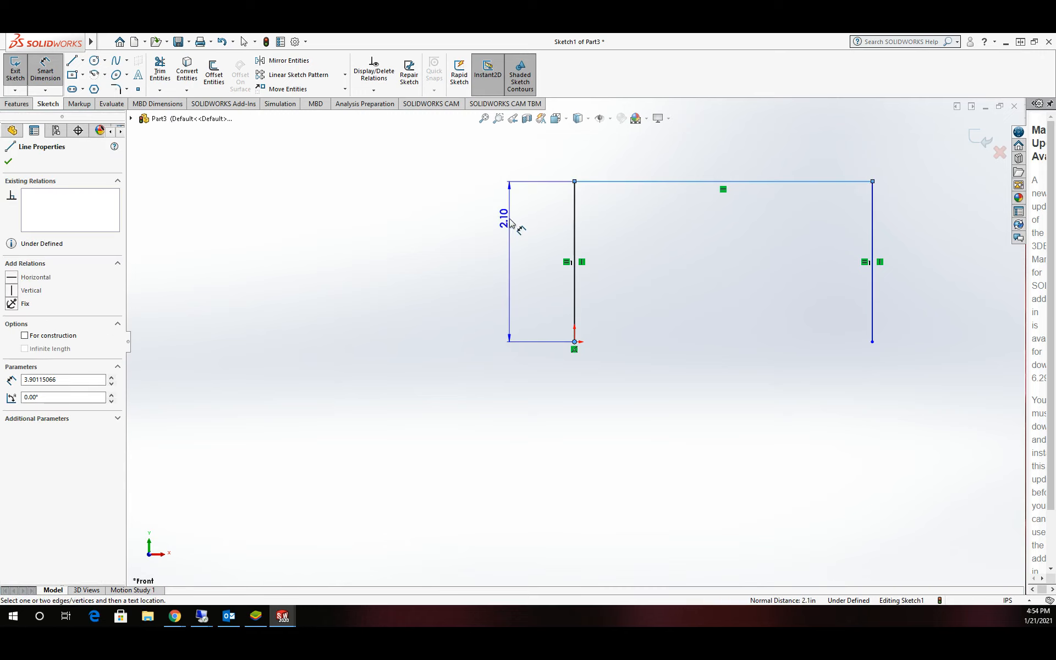
{"action": "left_click", "coordinate": [498, 225]}
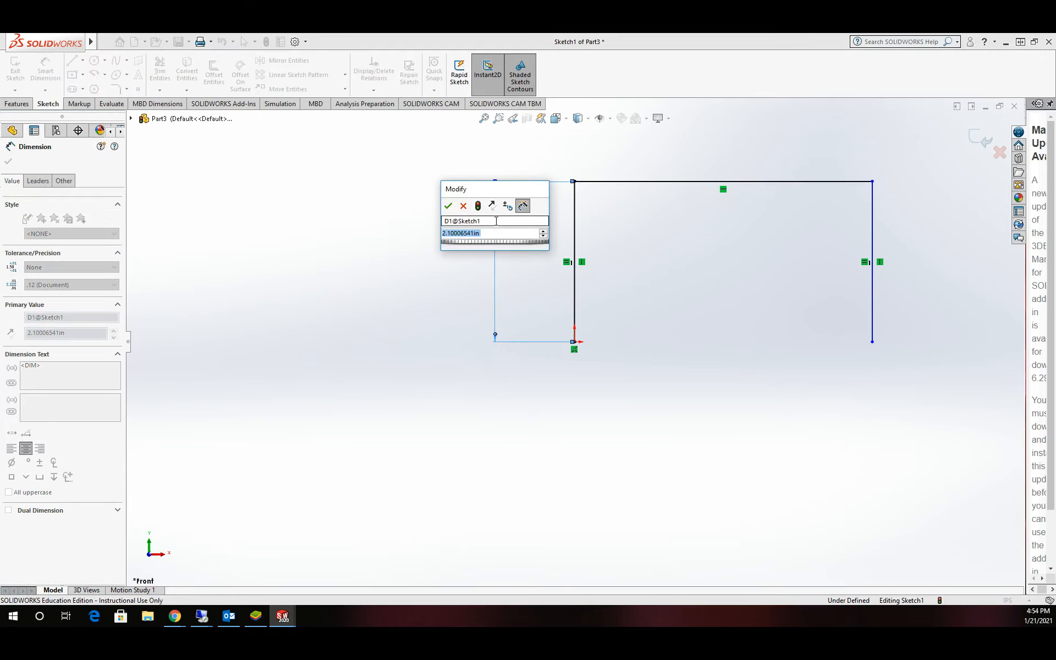
{"action": "type", "text": "7"}
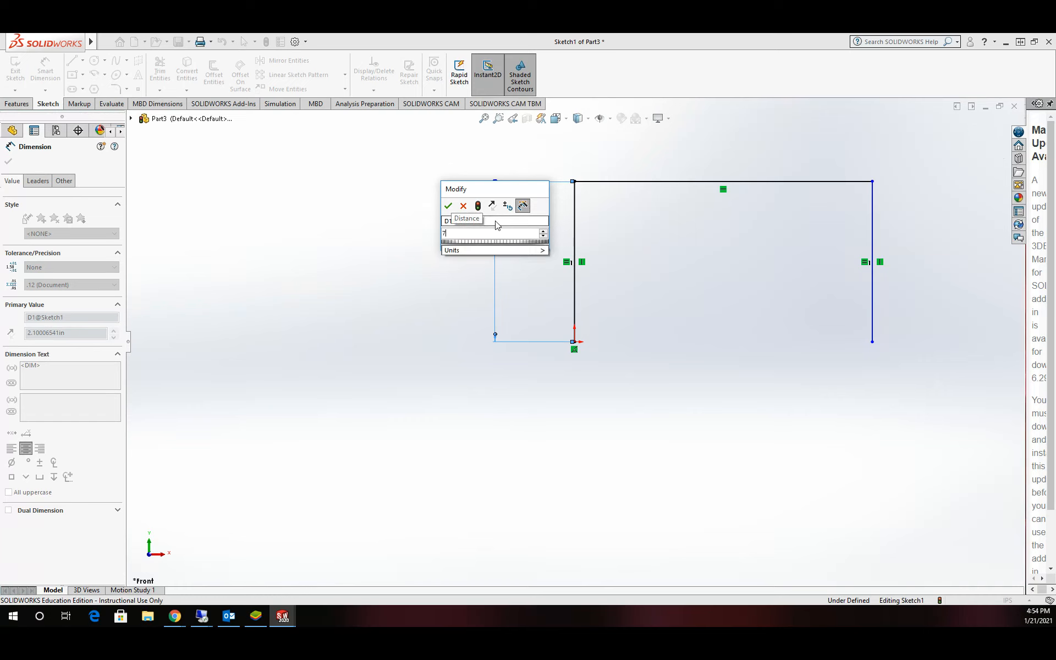
{"action": "key", "text": "Return"}
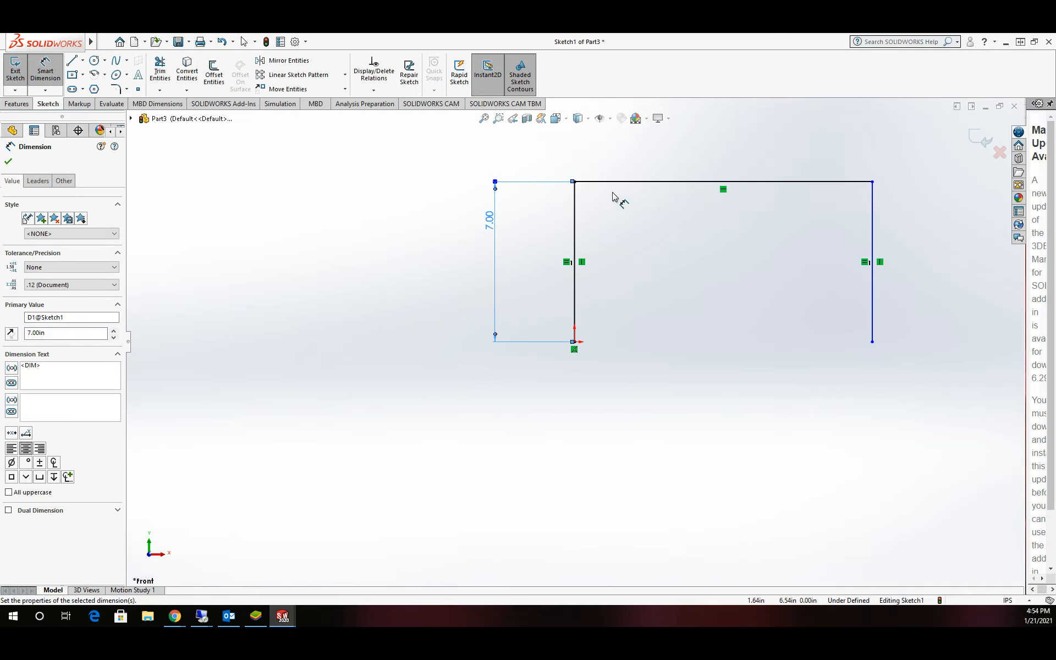
- Dimension the distance between the two vertical lines and set it to 8 in
{"action": "left_click", "coordinate": [575, 245]}
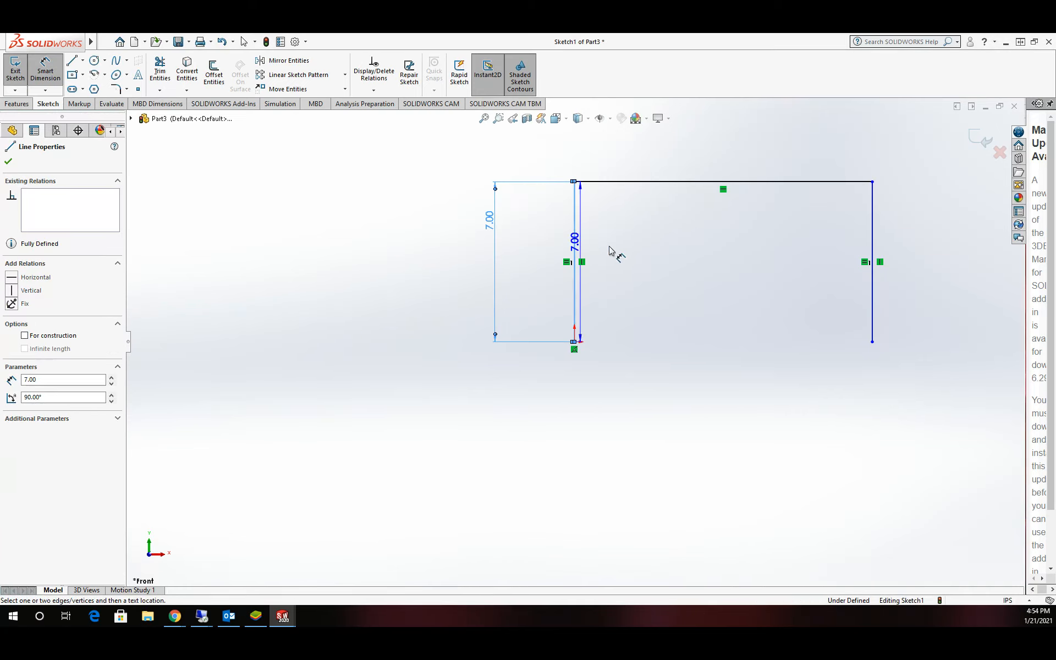
{"action": "left_click", "coordinate": [873, 241]}
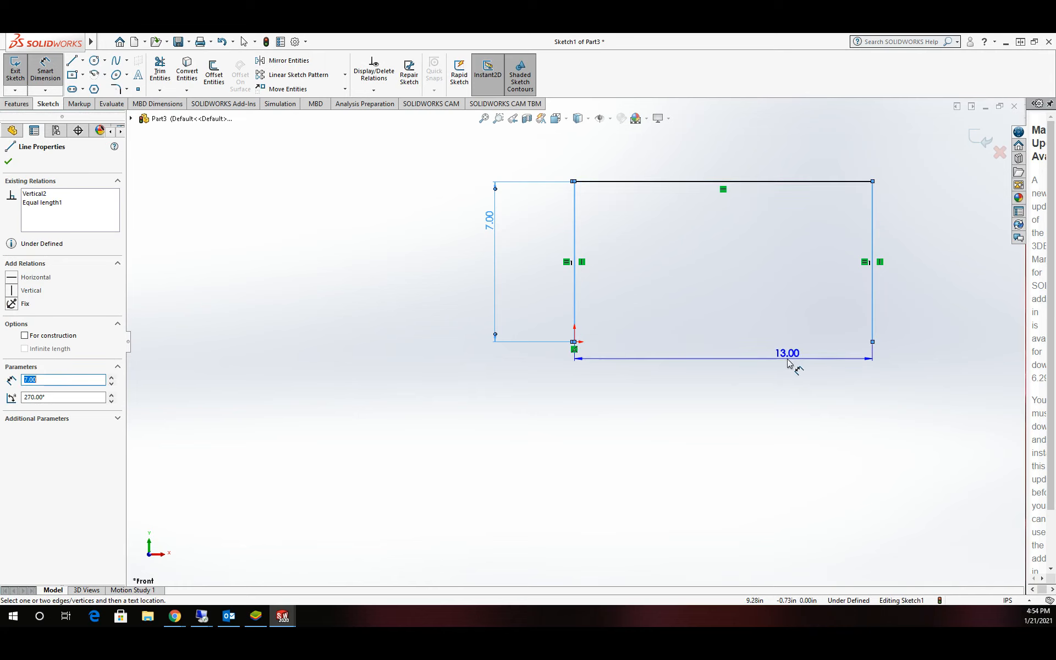
{"action": "left_click", "coordinate": [772, 392]}
{"action": "type", "text": "8"}
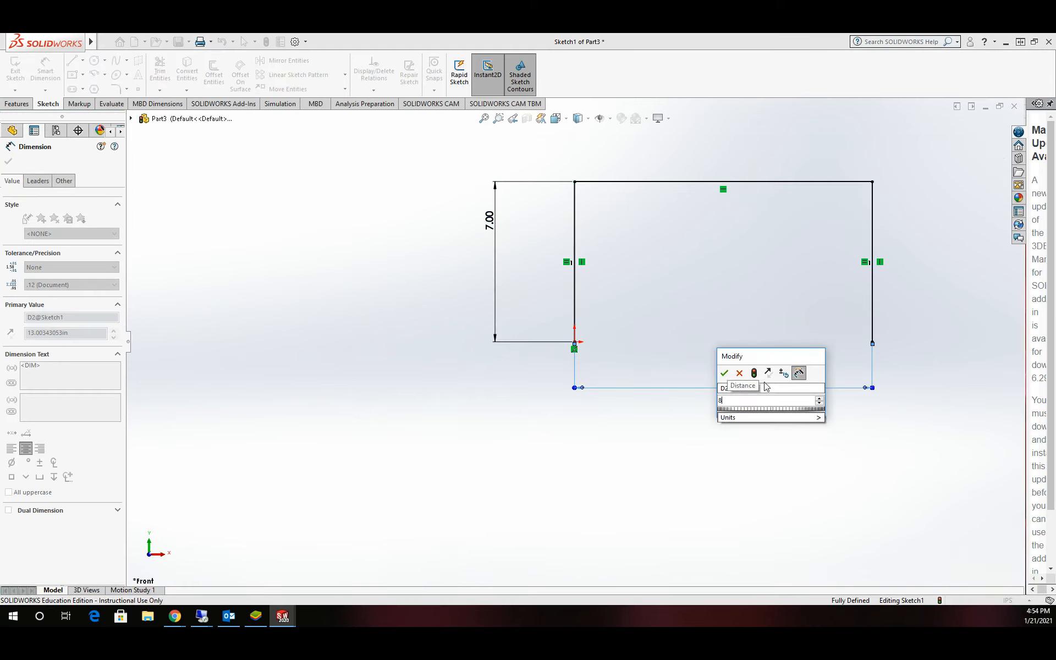
{"action": "key", "text": "Return"}
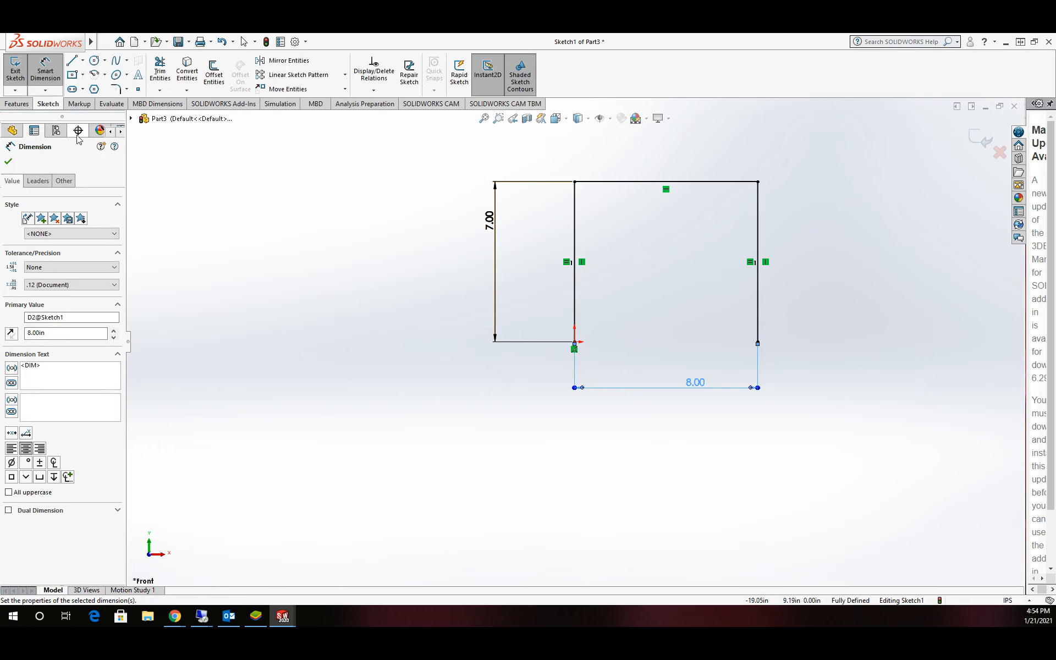
{"action": "left_click", "coordinate": [8, 161]}
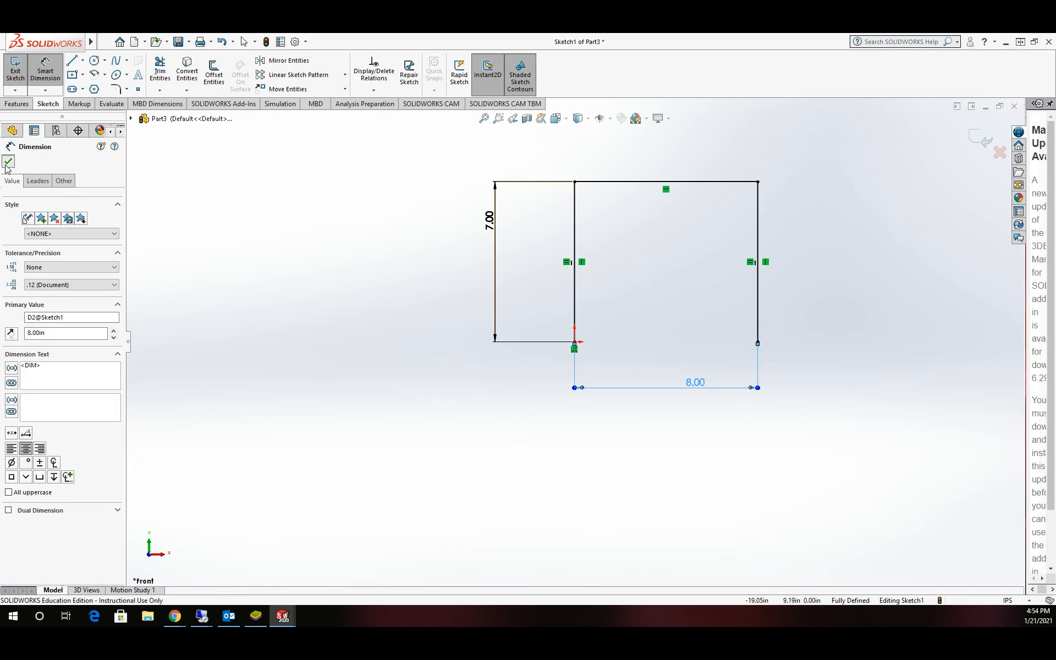
- Fillet both upper corners of the open profile with a 0.5 in radius, keeping constrained corners, and finish the sketch
{"action": "left_click", "coordinate": [115, 89]}
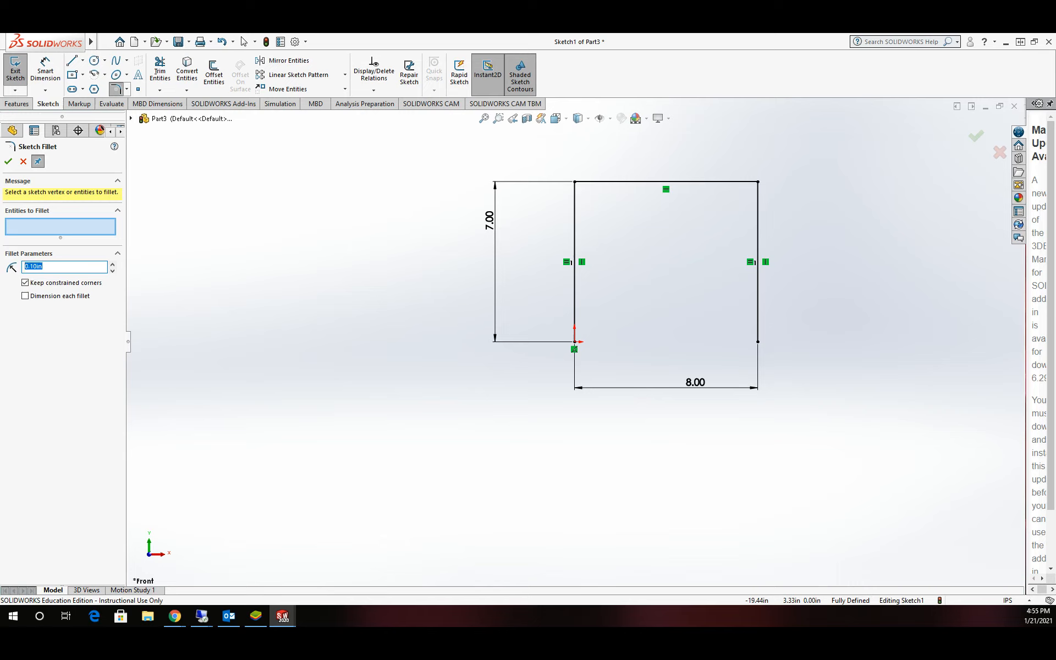
{"action": "type", "text": ".5"}
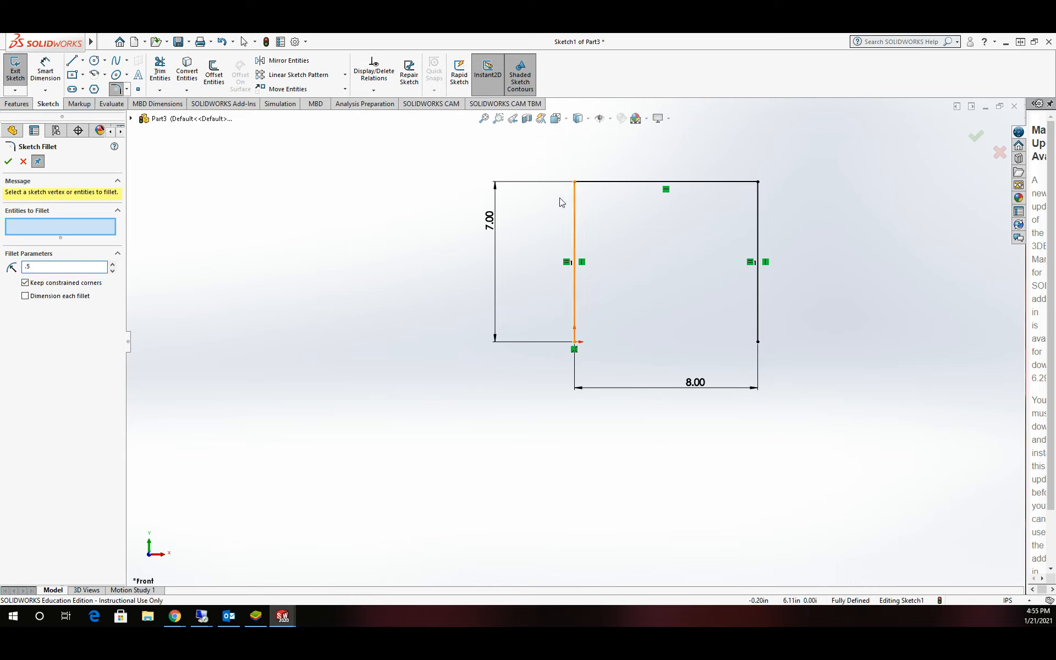
{"action": "left_click", "coordinate": [577, 201]}
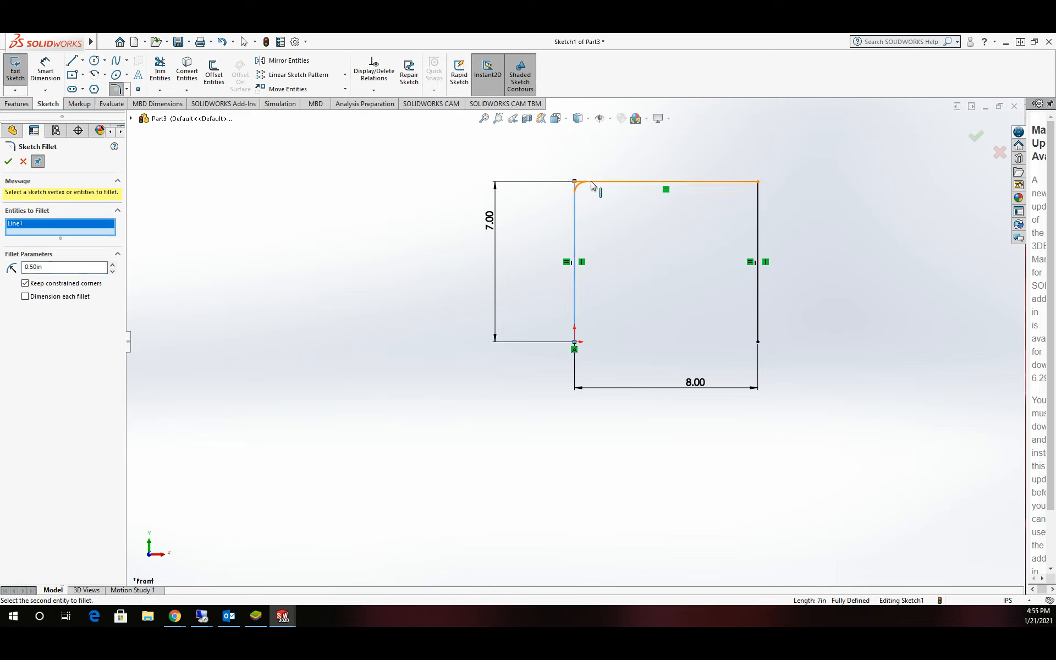
{"action": "left_click", "coordinate": [596, 185]}
{"action": "left_click", "coordinate": [557, 331]}
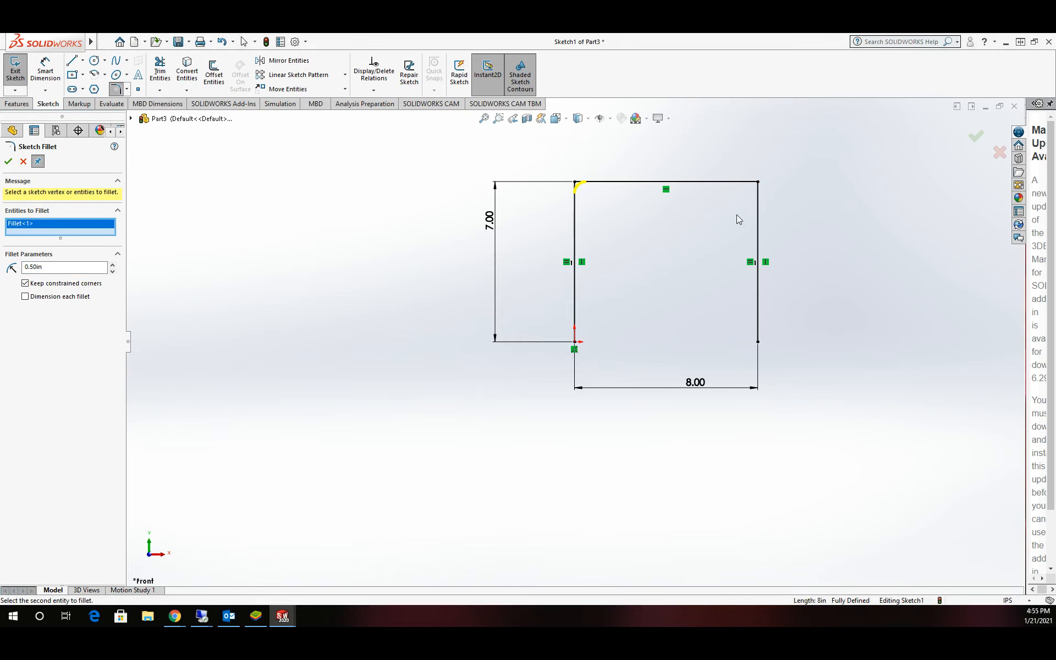
{"action": "left_click", "coordinate": [739, 184]}
{"action": "left_click", "coordinate": [758, 211]}
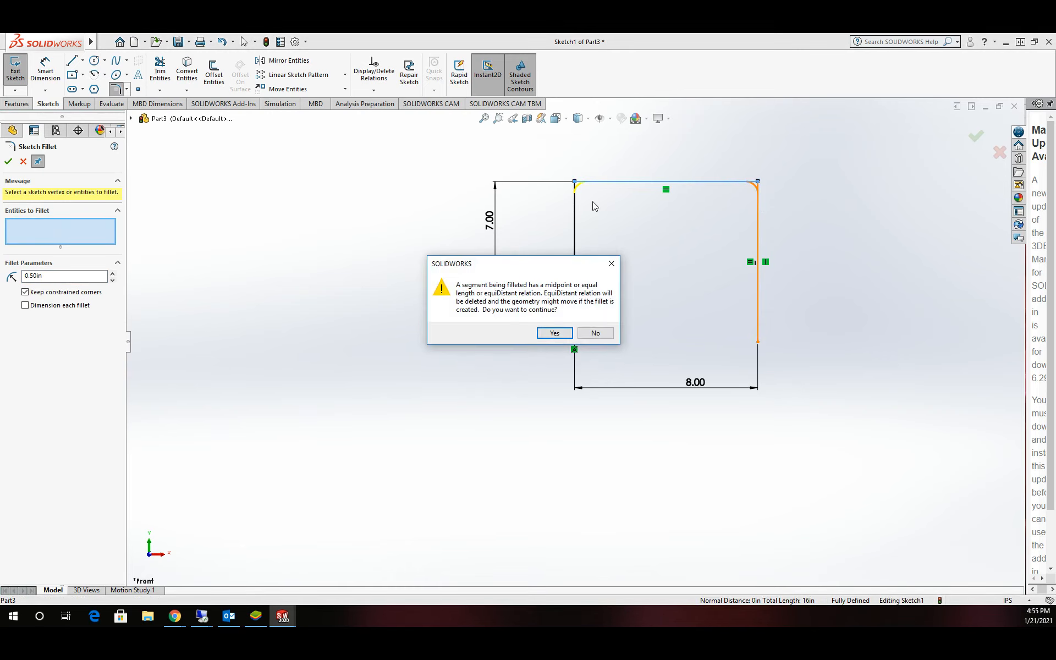
{"action": "left_click", "coordinate": [555, 332]}
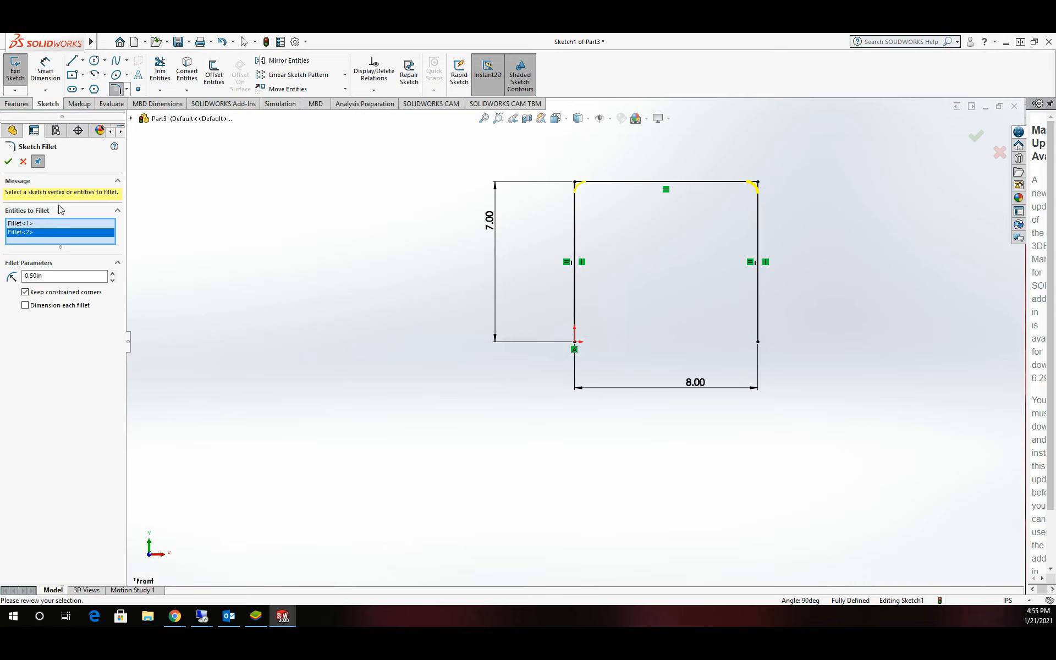
{"action": "left_click", "coordinate": [8, 162]}
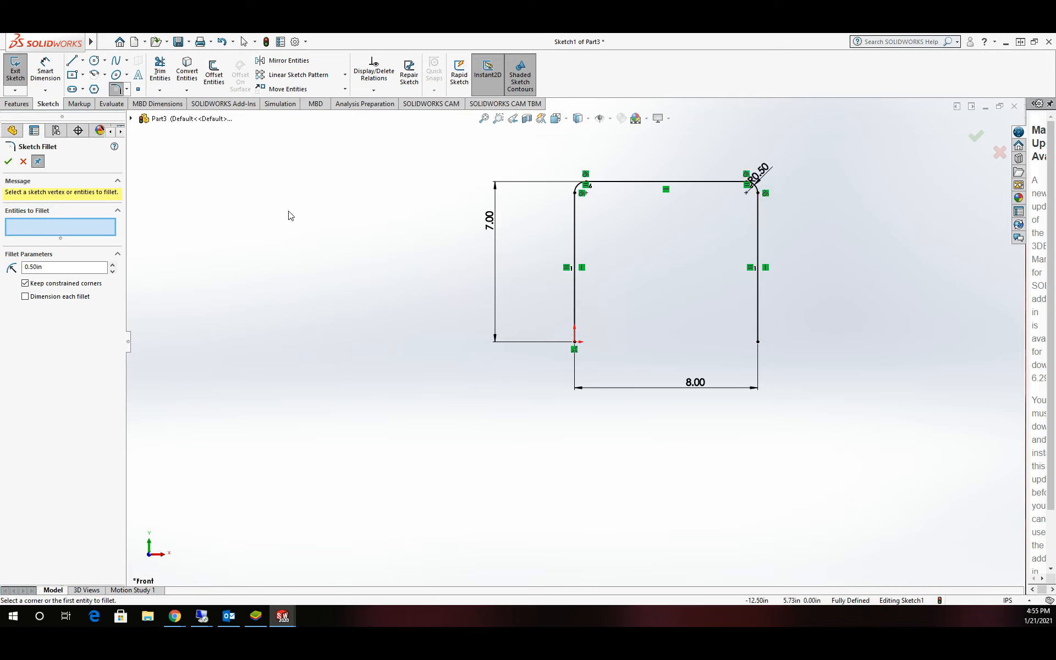
{"action": "left_click", "coordinate": [9, 161]}
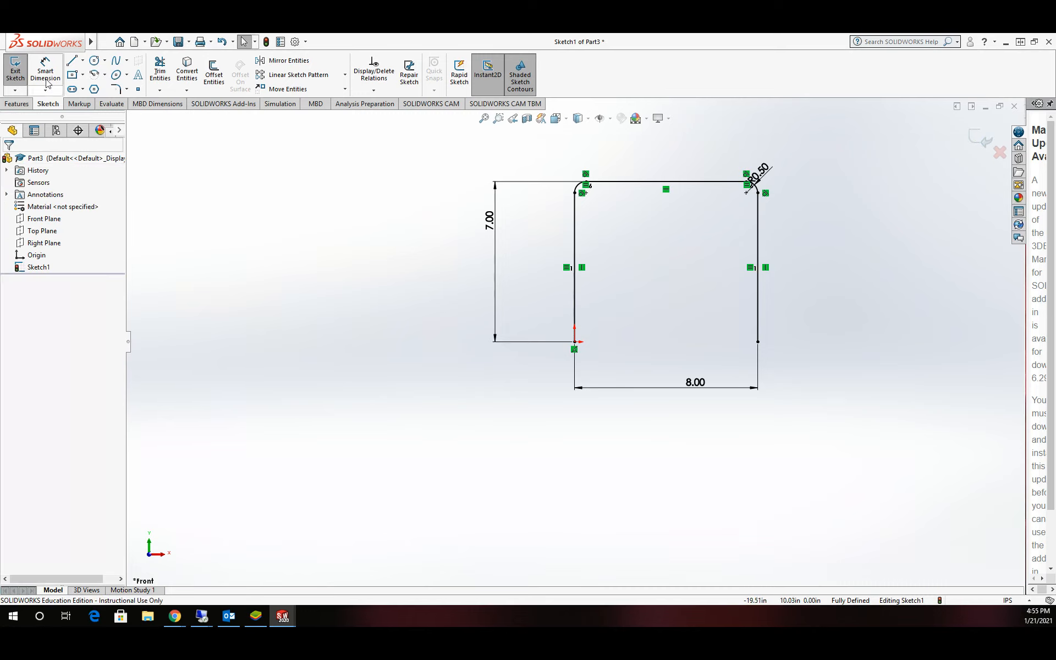
{"action": "left_click", "coordinate": [16, 69]}
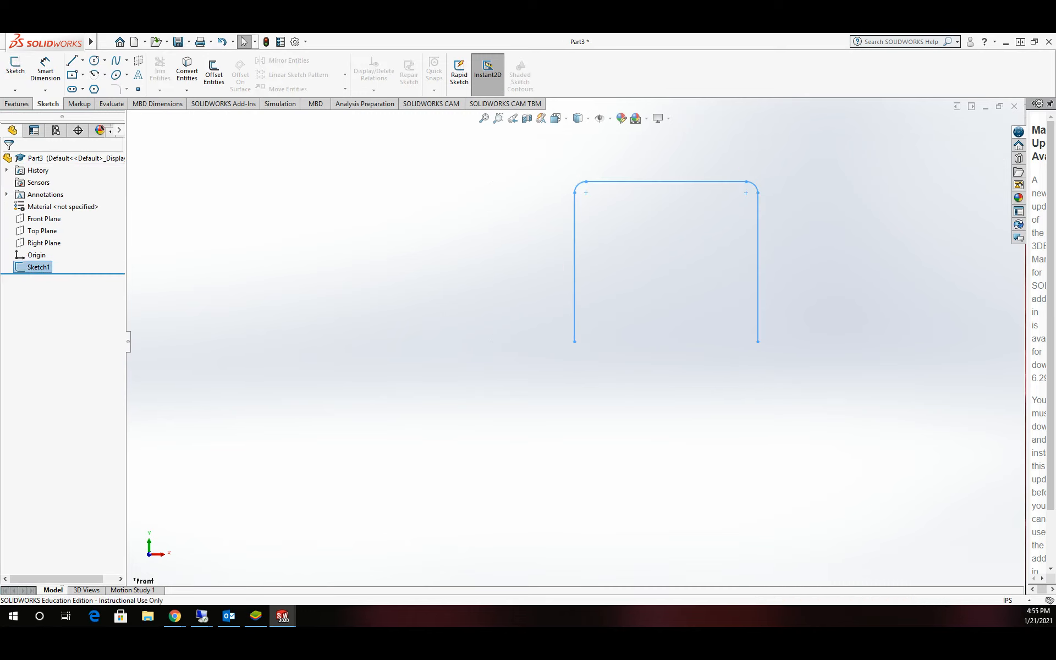
- Sketch a circle of radius 0.125 in centred on the origin on the Top Plane and finish the sketch
{"action": "mouse_move", "coordinate": [446, 268]}
{"action": "middle_mouse_down"}
{"action": "mouse_move", "coordinate": [478, 280]}
{"action": "mouse_move", "coordinate": [520, 345]}
{"action": "middle_mouse_up"}
{"action": "key", "text": "Escape"}
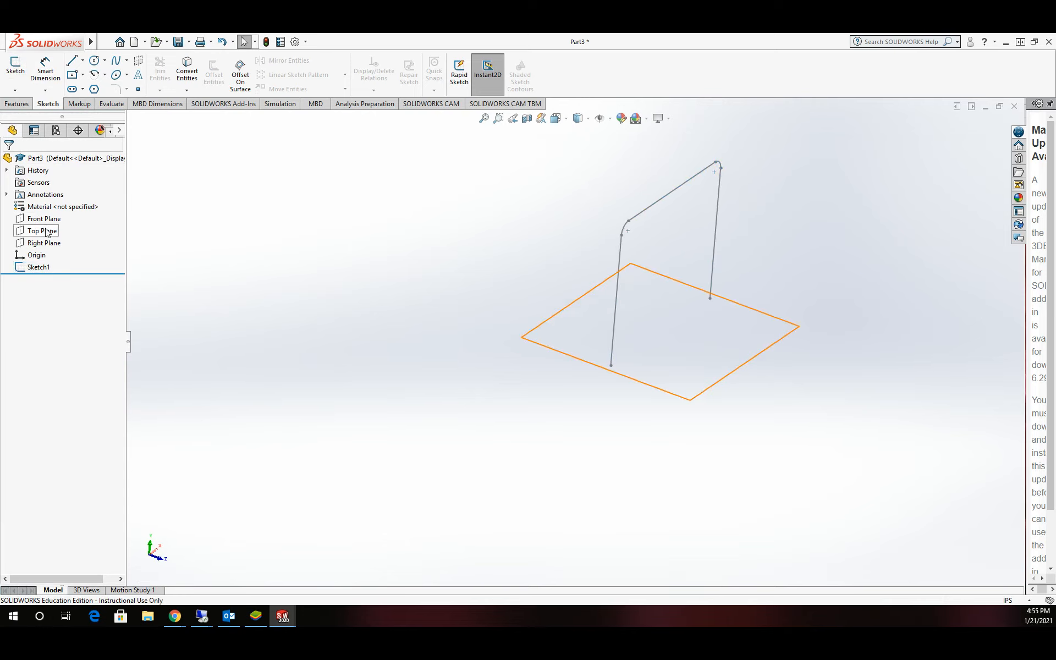
{"action": "left_click", "coordinate": [46, 234]}
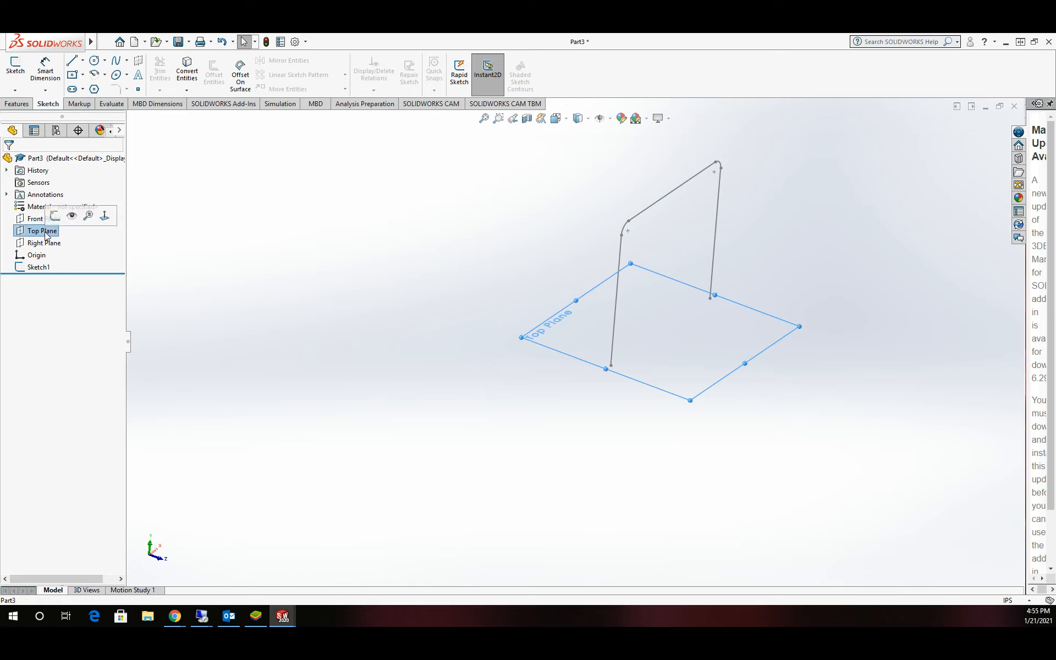
{"action": "left_click", "coordinate": [15, 67]}
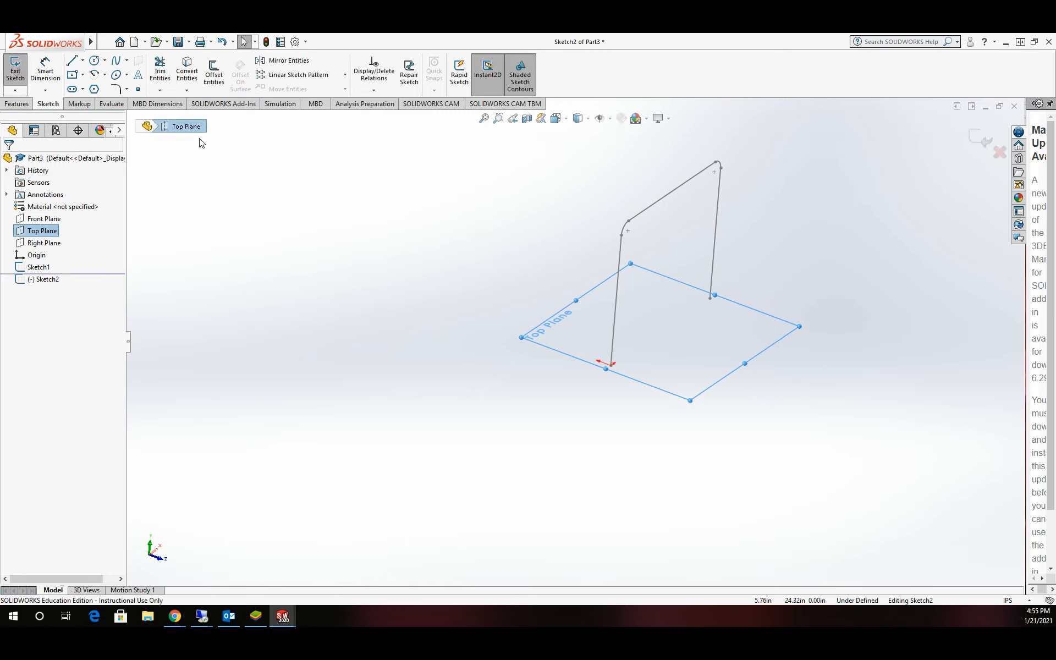
{"action": "left_click", "coordinate": [95, 61]}
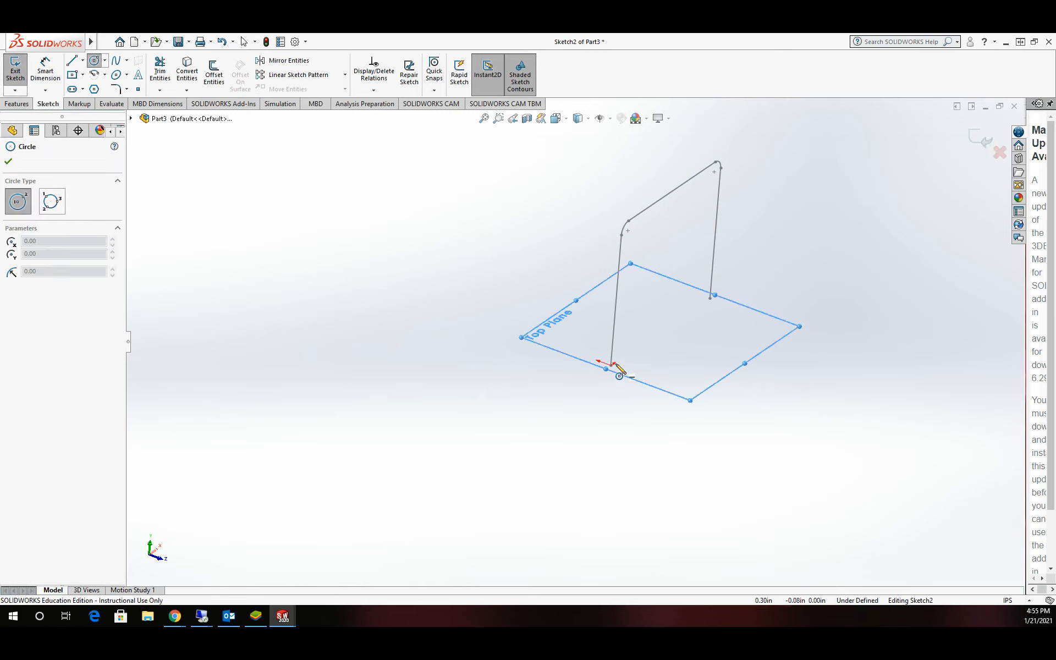
{"action": "scroll", "coordinate": [612, 364], "scroll_direction": "down", "scroll_amount": 4}
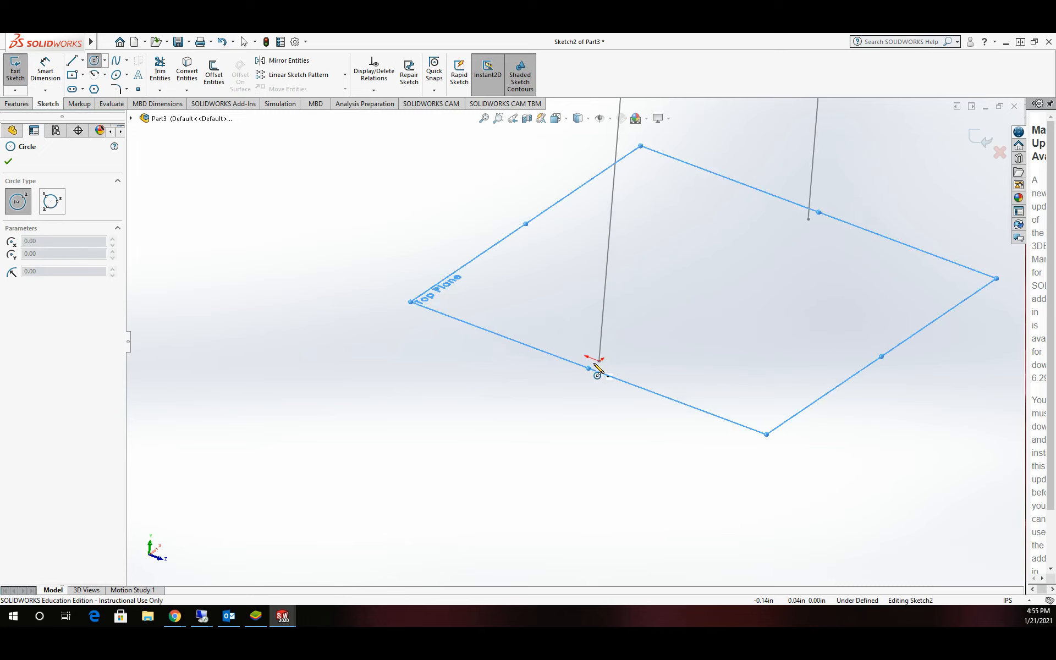
{"action": "left_click", "coordinate": [600, 360]}
{"action": "left_click", "coordinate": [641, 362]}
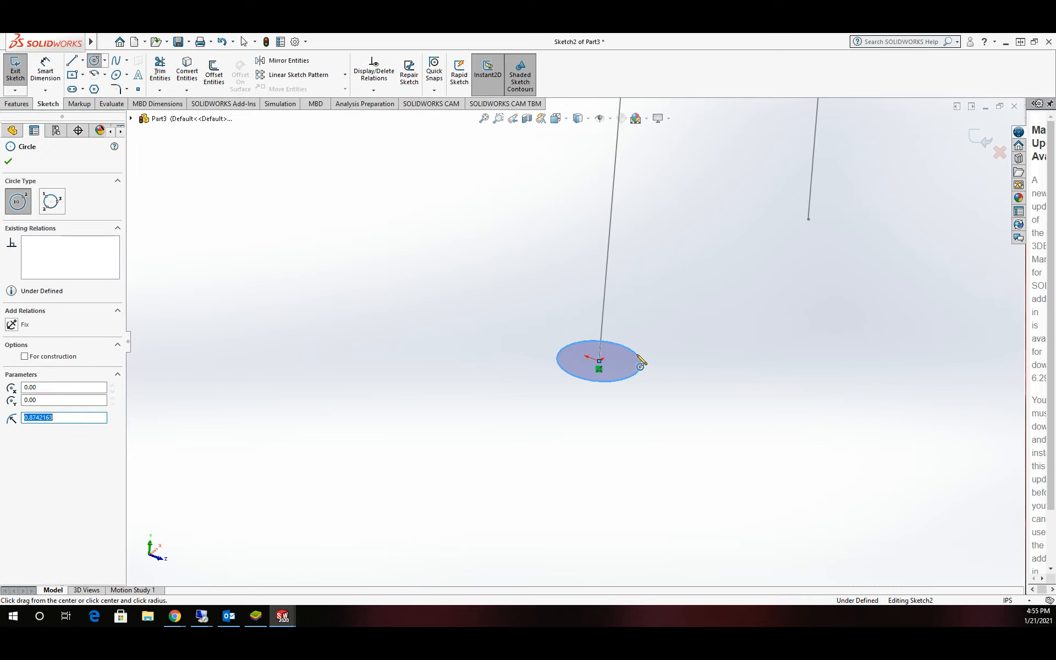
{"action": "type", "text": "0.125"}
{"action": "key", "text": "Return"}
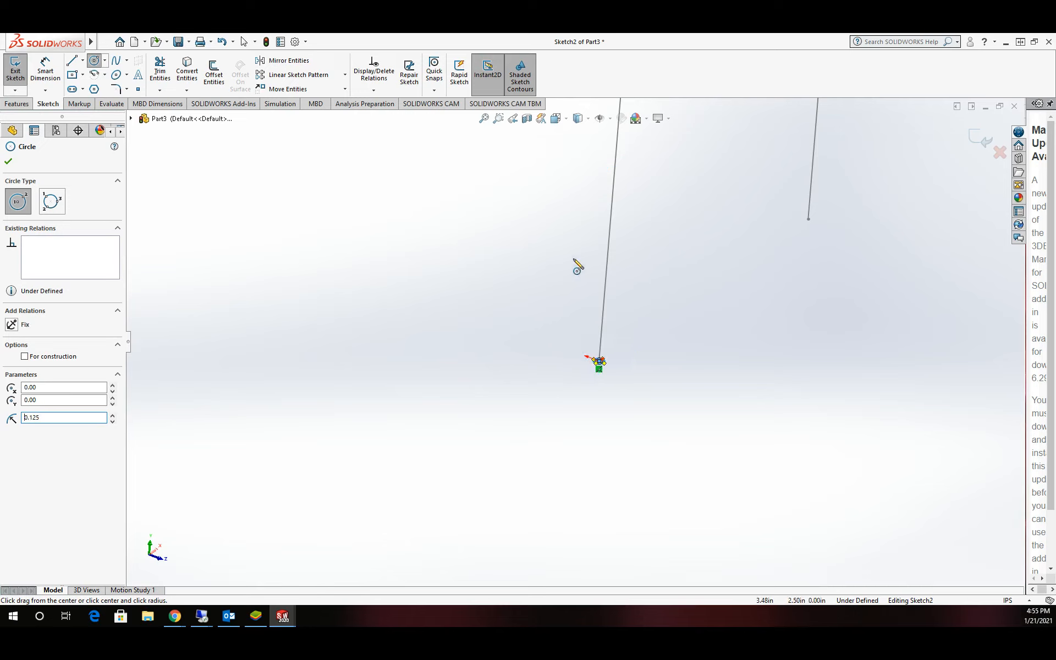
{"action": "left_click", "coordinate": [8, 162]}
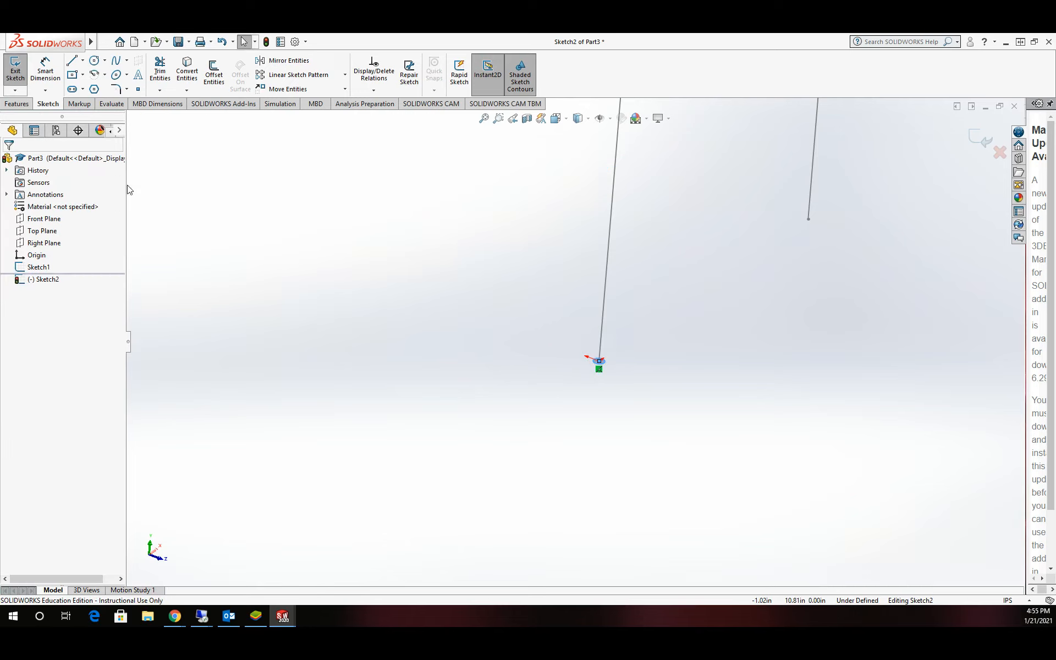
{"action": "scroll", "coordinate": [242, 208], "scroll_direction": "up", "scroll_amount": 4}
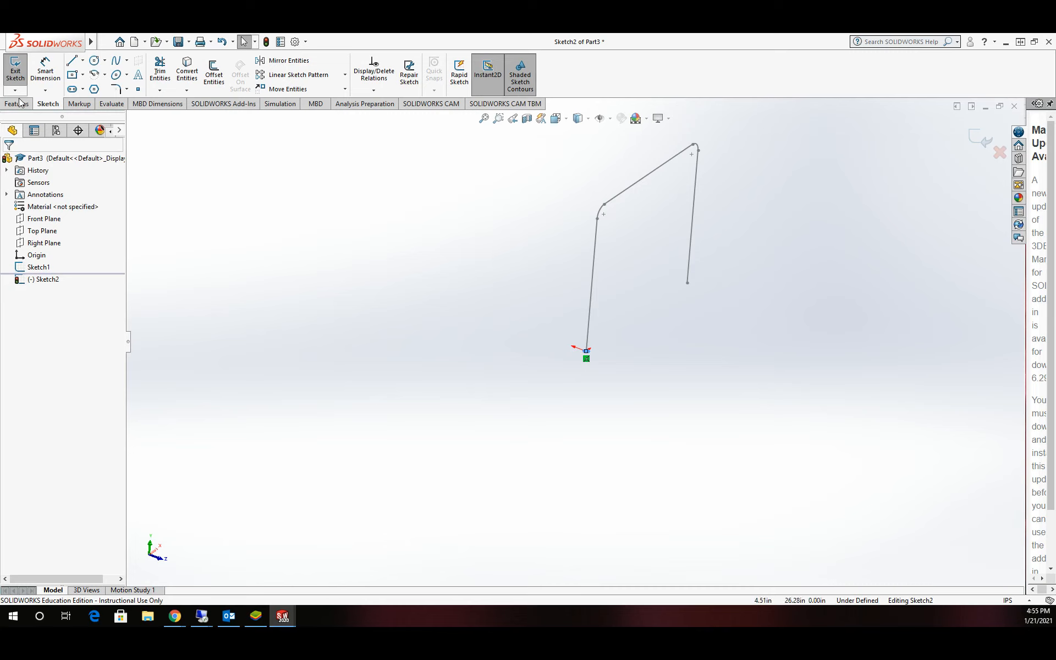
{"action": "left_click", "coordinate": [18, 68]}
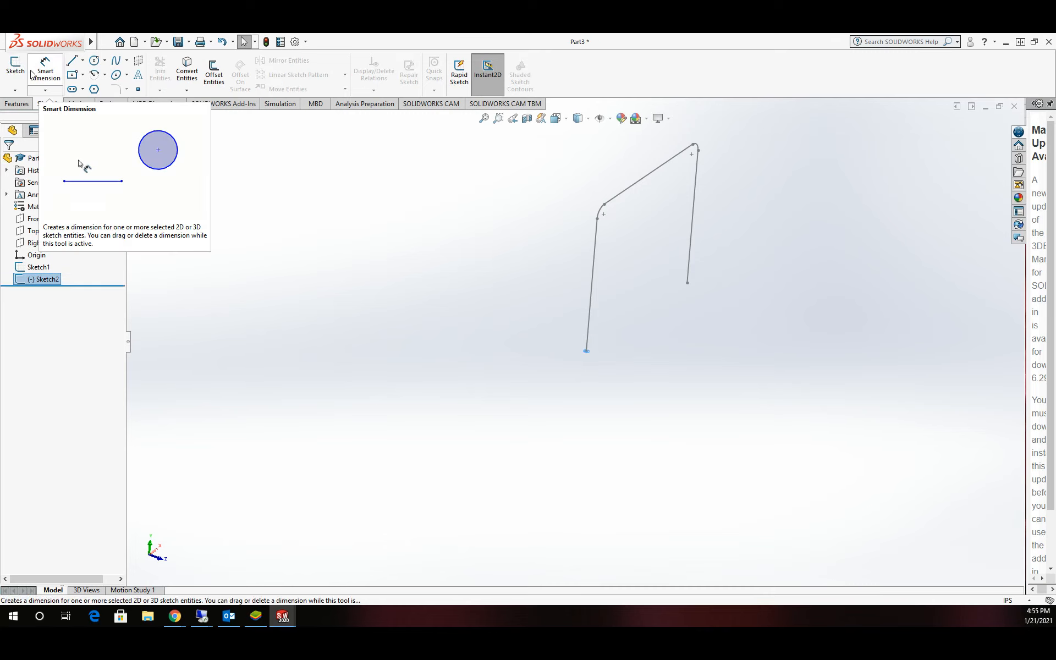
- Create a swept boss using the small circle as the profile and the filleted open sketch as the path
{"action": "left_click", "coordinate": [22, 102]}
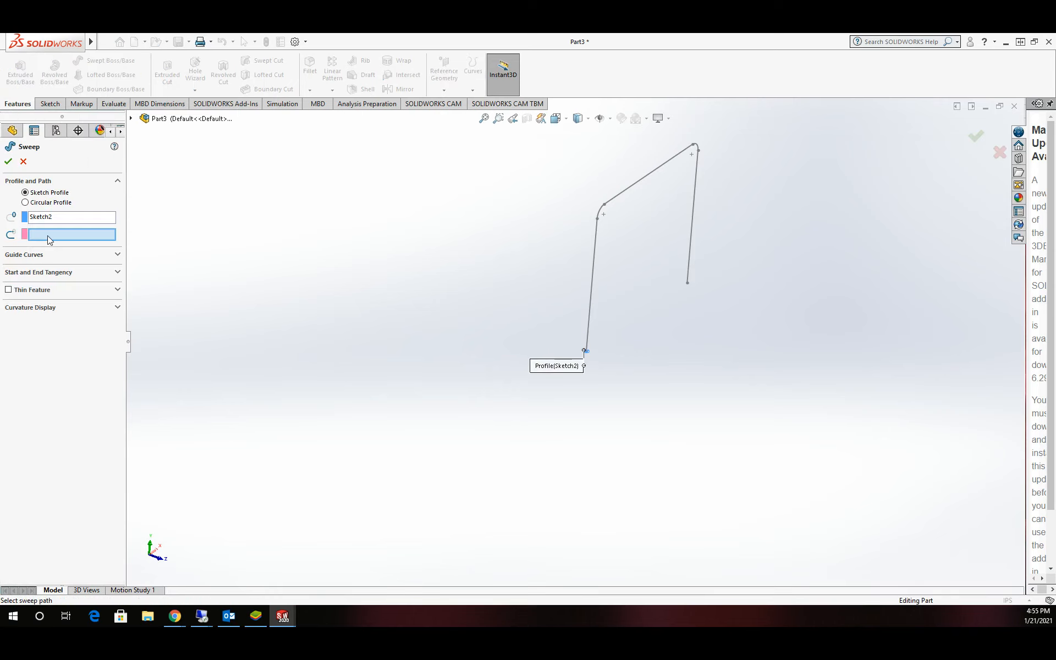
{"action": "left_click", "coordinate": [41, 235]}
{"action": "left_click", "coordinate": [132, 118]}
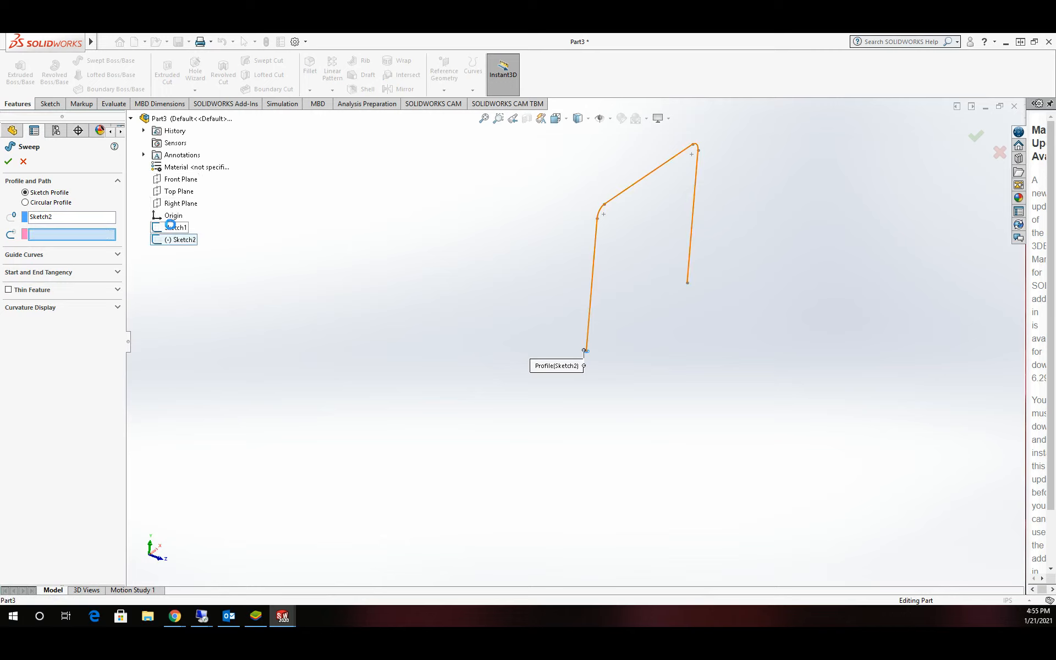
{"action": "left_click", "coordinate": [171, 227]}
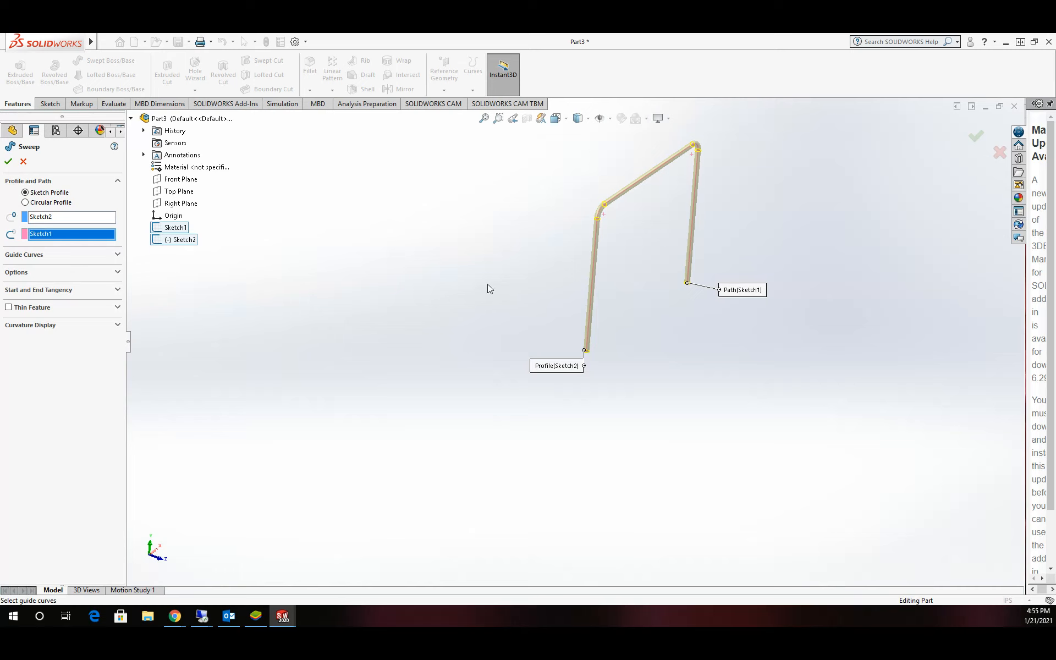
{"action": "left_click", "coordinate": [7, 162]}
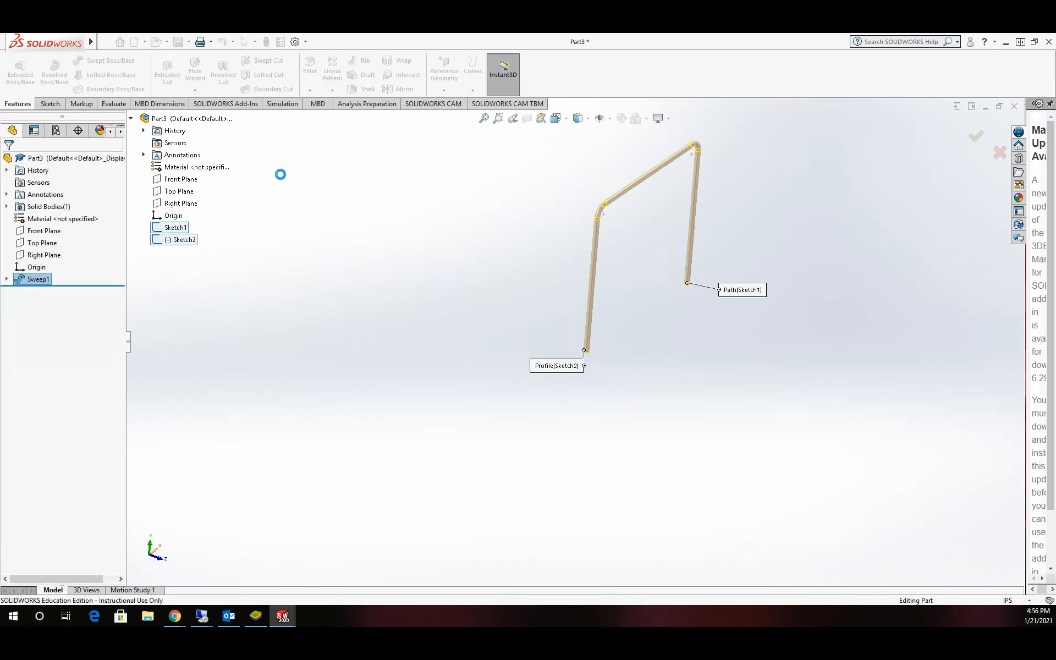
- Apply Chrome Stainless Steel from the Steel category as the support part's material
{"action": "right_click", "coordinate": [59, 162]}
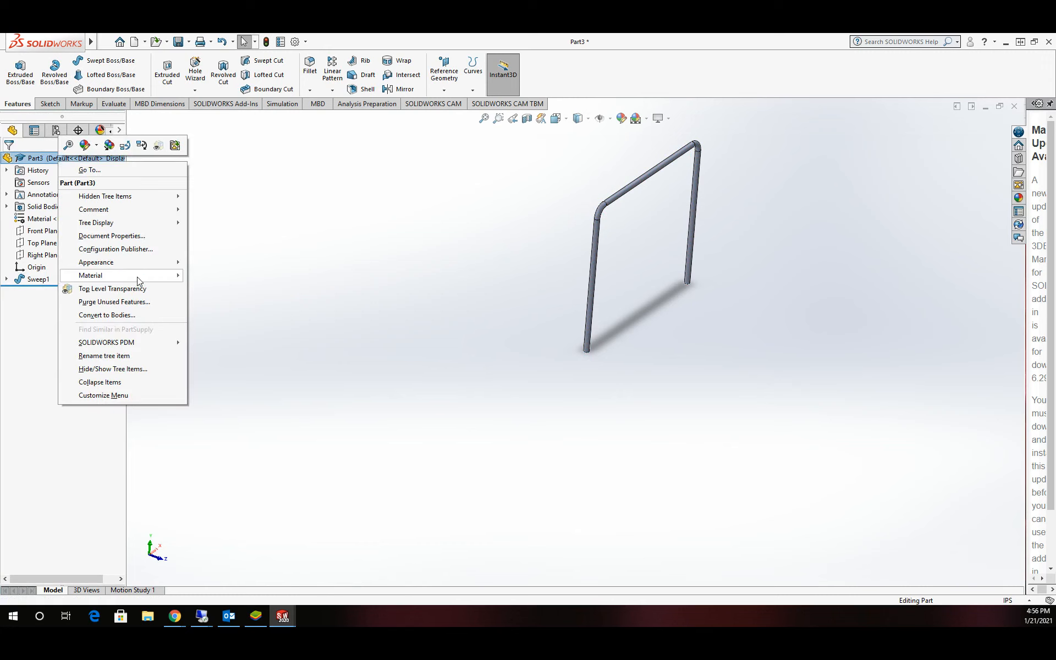
{"action": "mouse_move", "coordinate": [138, 277]}
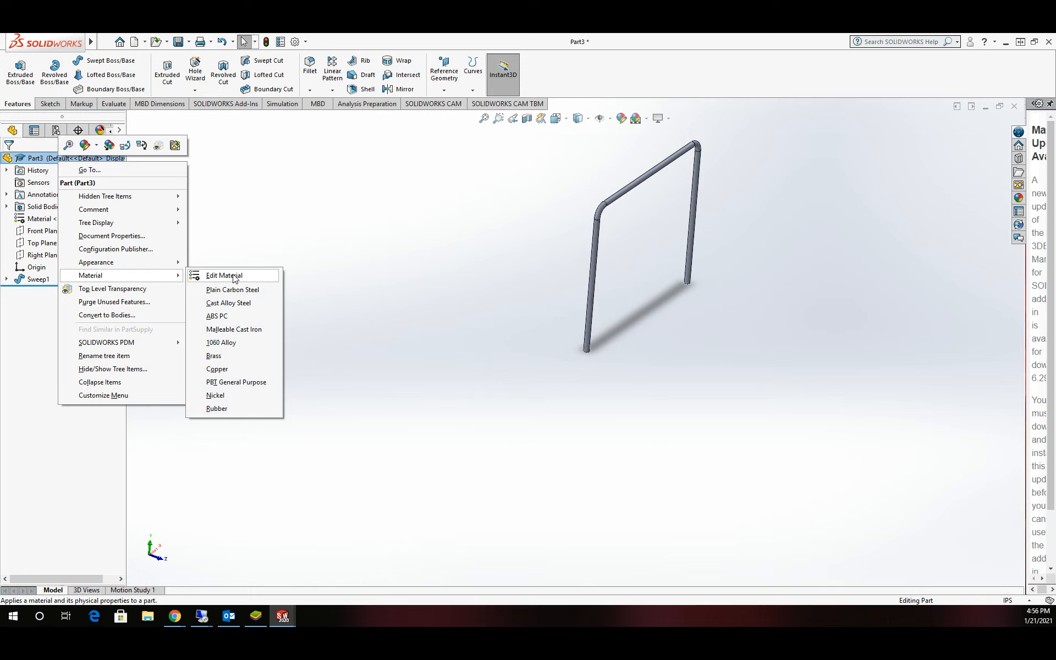
{"action": "left_click", "coordinate": [234, 277]}
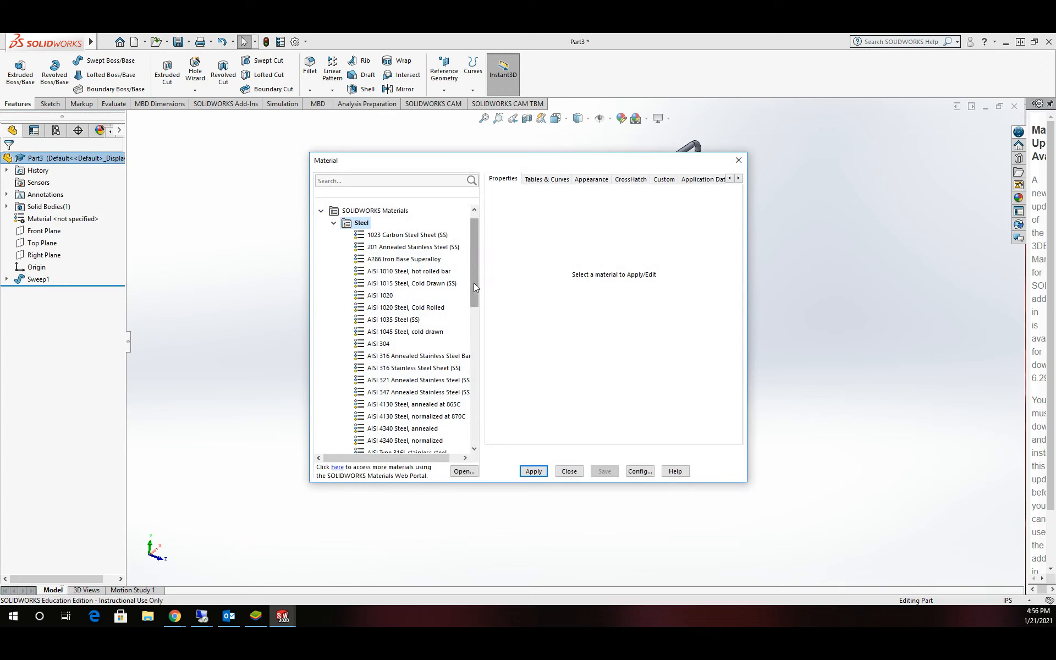
{"action": "left_click_drag", "start_coordinate": [473, 283], "coordinate": [476, 345]}
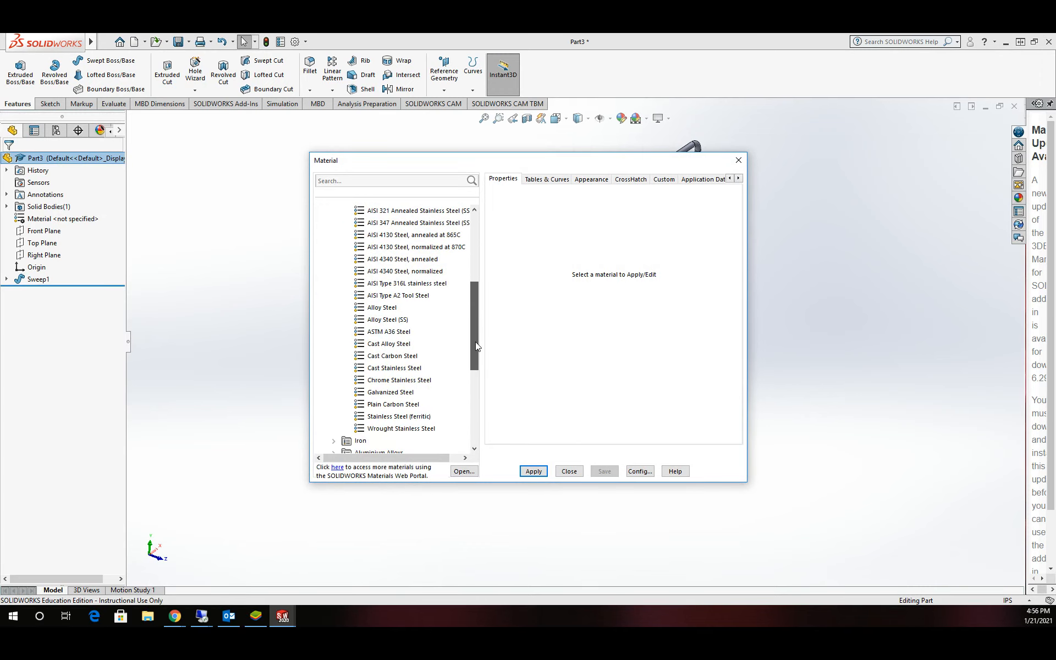
{"action": "left_click", "coordinate": [392, 384]}
{"action": "left_click", "coordinate": [531, 471]}
{"action": "left_click", "coordinate": [568, 471]}
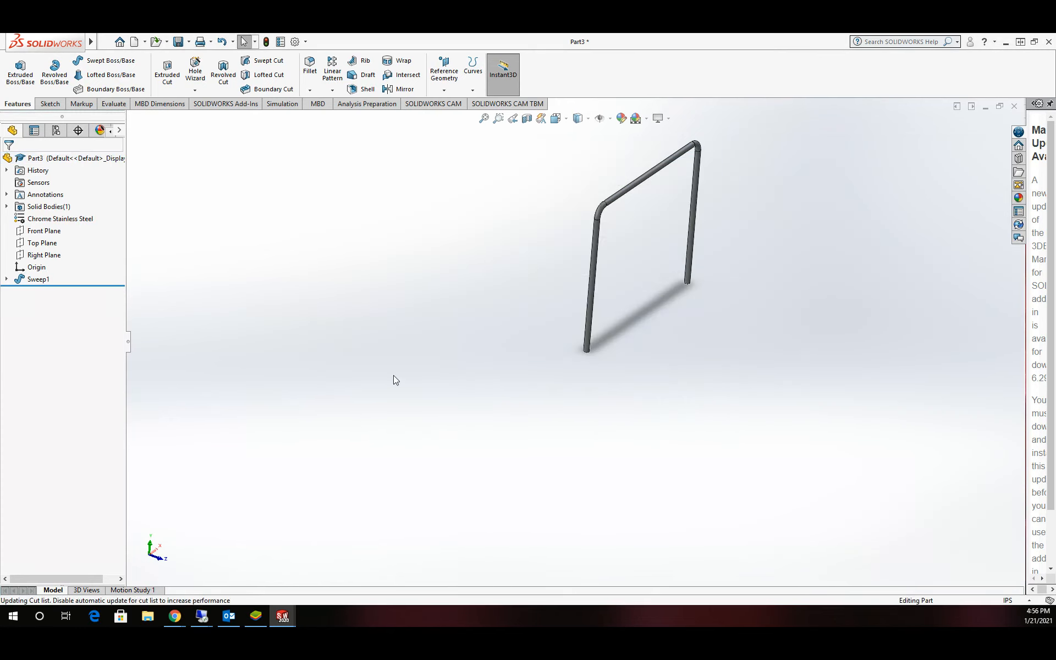
- Save the part as SUPPORT1 in the NCSW folder
{"action": "left_click", "coordinate": [106, 42]}
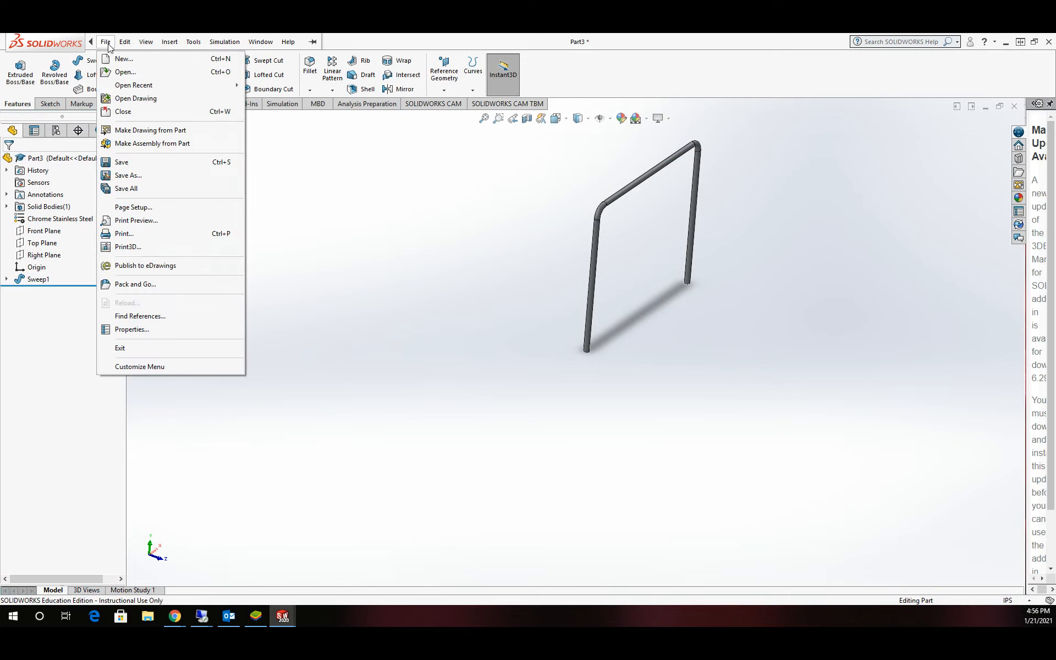
{"action": "left_click", "coordinate": [124, 175]}
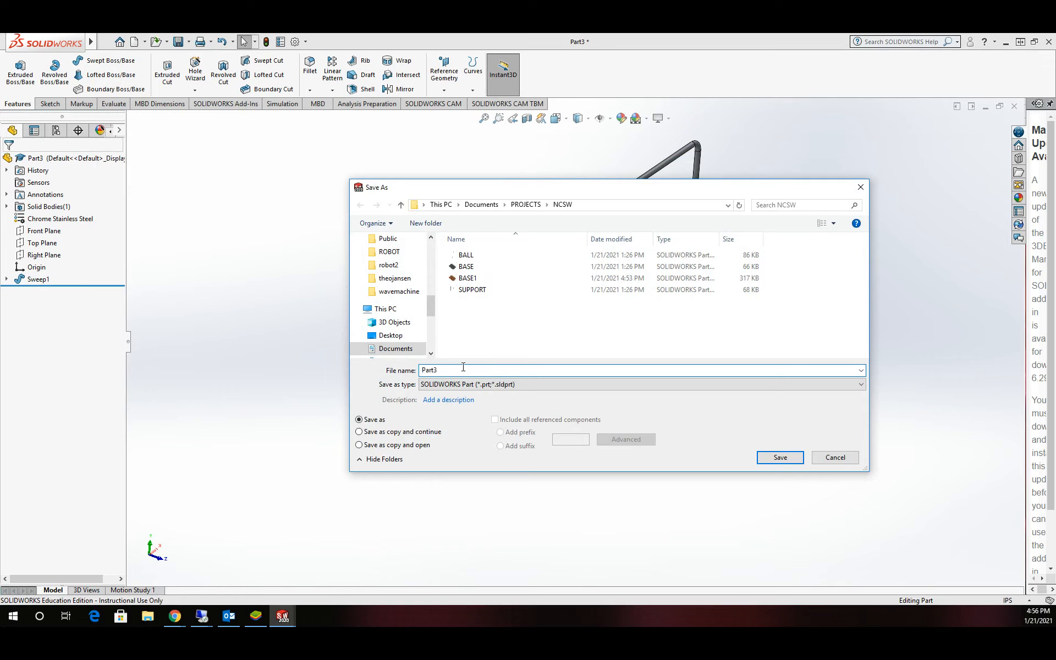
{"action": "type", "text": "SU"}
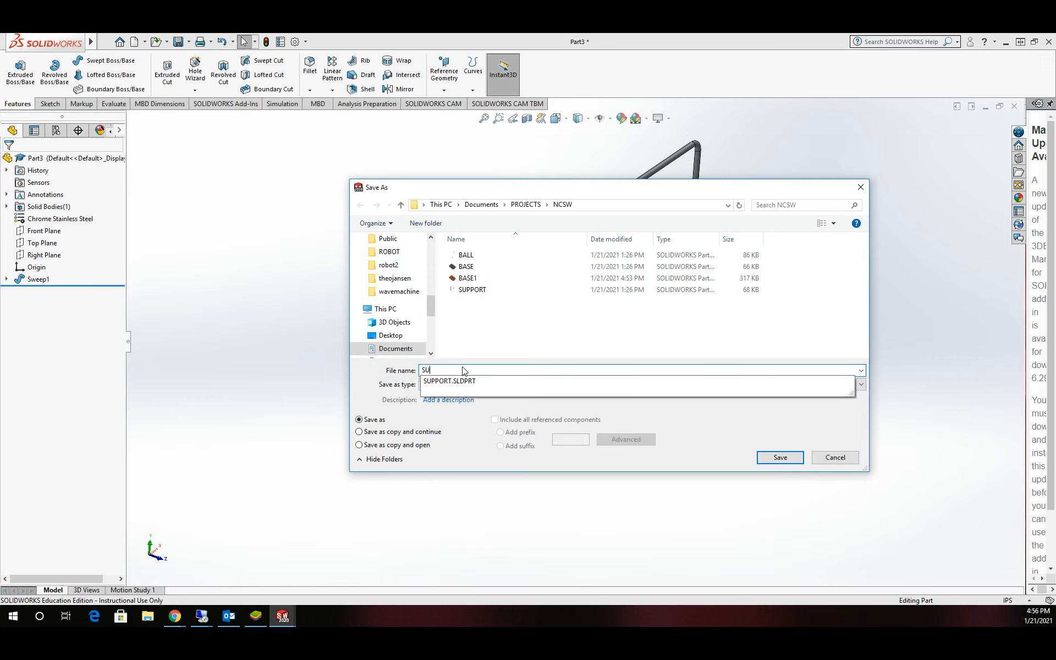
{"action": "type", "text": "PPORT1"}
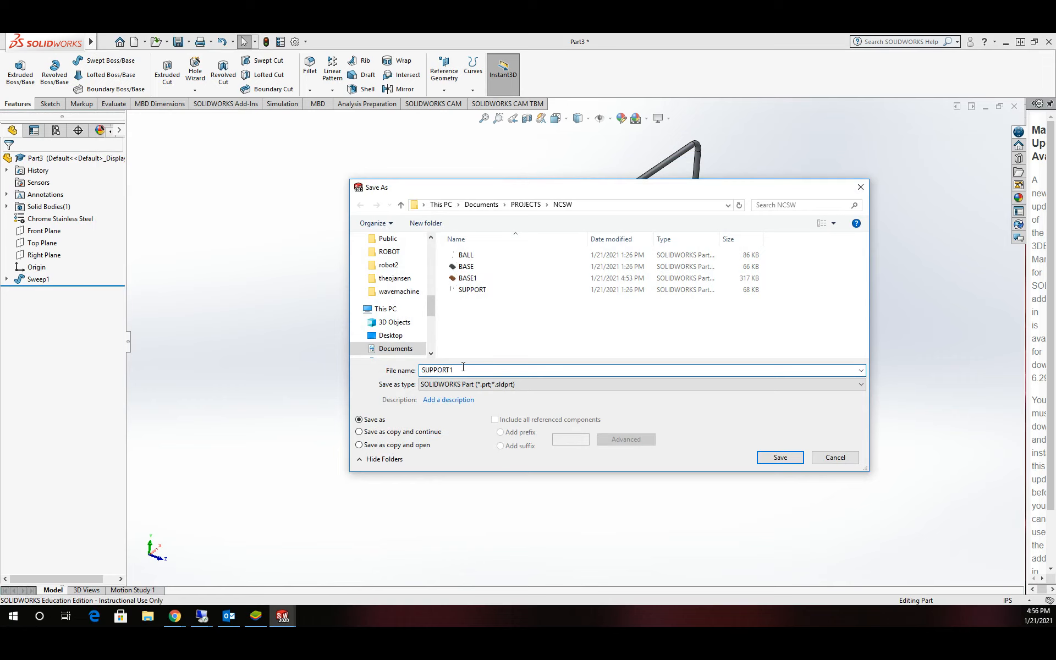
{"action": "left_click", "coordinate": [780, 457]}
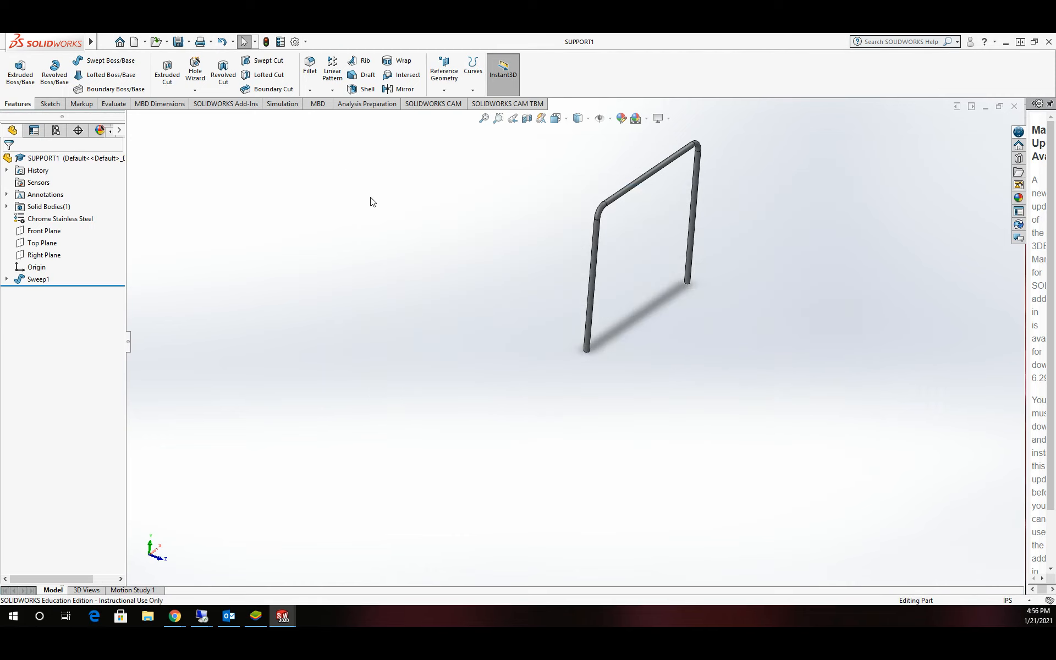
- Create a new empty part document
{"action": "mouse_move", "coordinate": [59, 48]}
{"action": "left_click", "coordinate": [105, 42]}
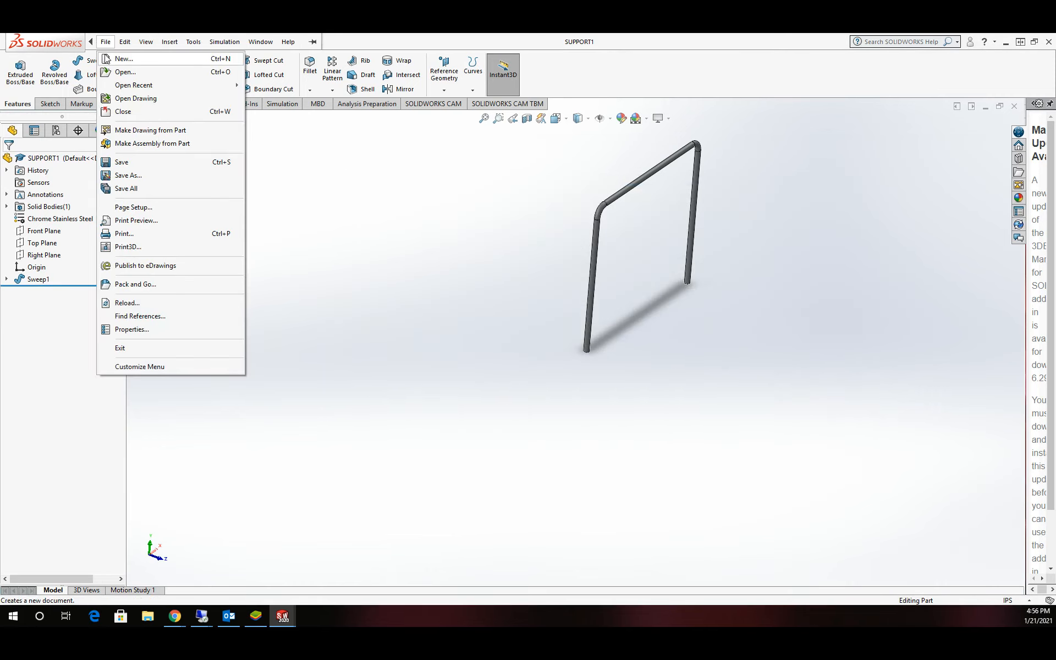
{"action": "left_click", "coordinate": [118, 60]}
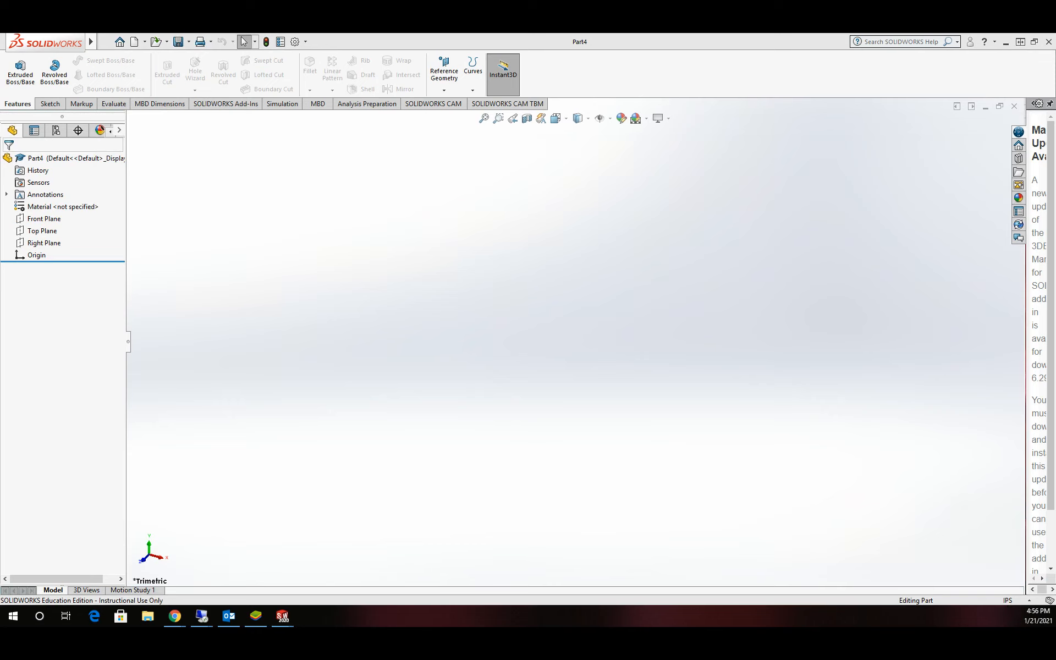
- Sketch a circle centred on the origin on the Front Plane and set its radius to .495 in
{"action": "left_click", "coordinate": [40, 102]}
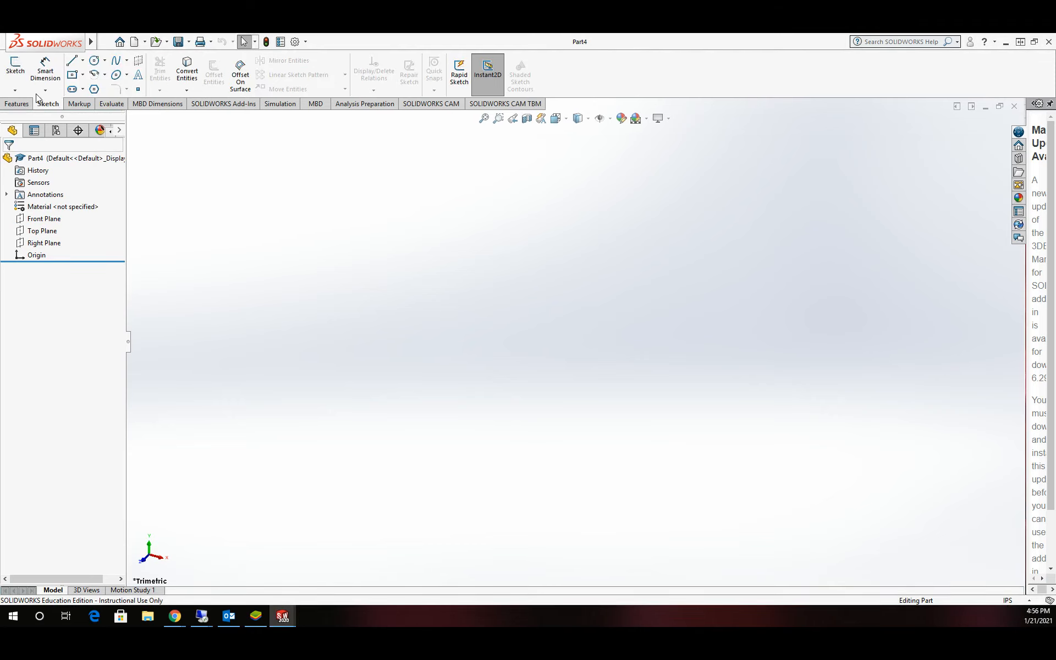
{"action": "left_click", "coordinate": [15, 67]}
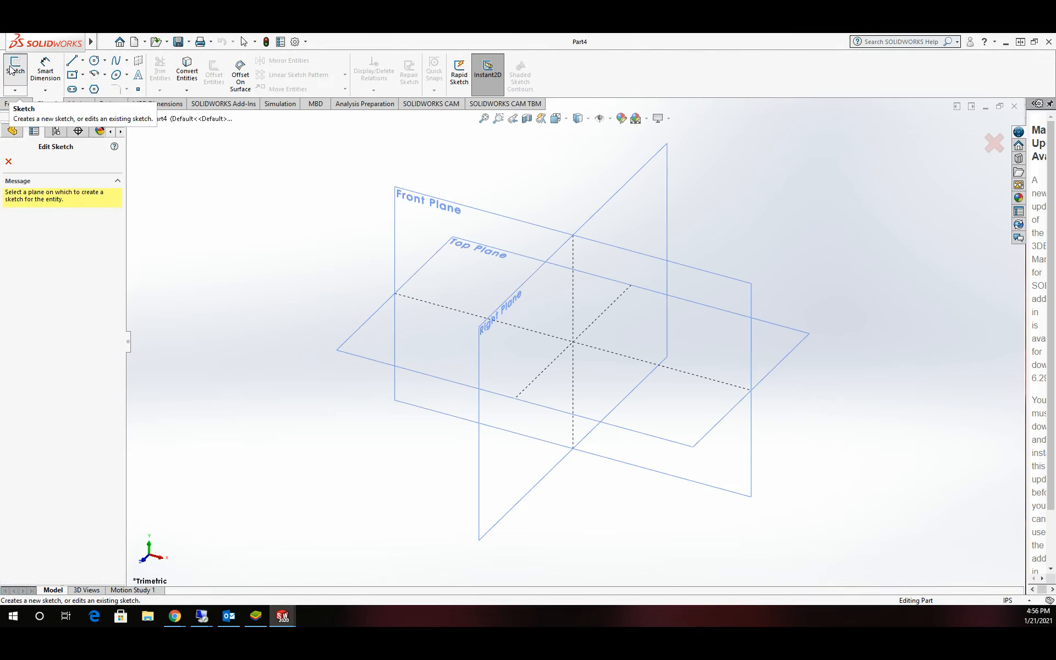
{"action": "left_click", "coordinate": [500, 219]}
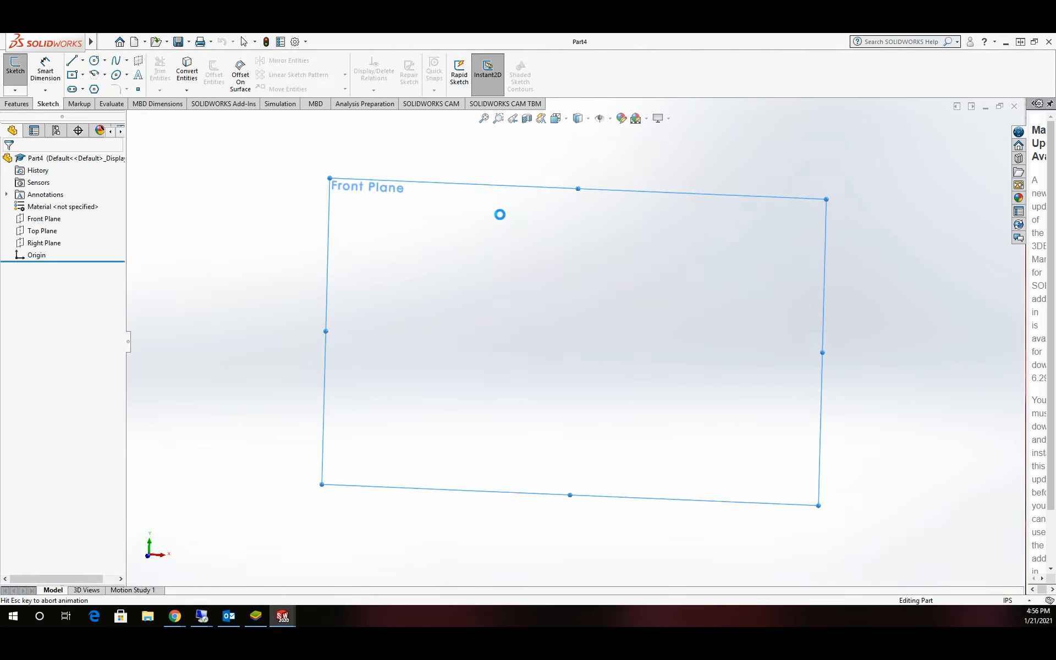
{"action": "left_click", "coordinate": [98, 62]}
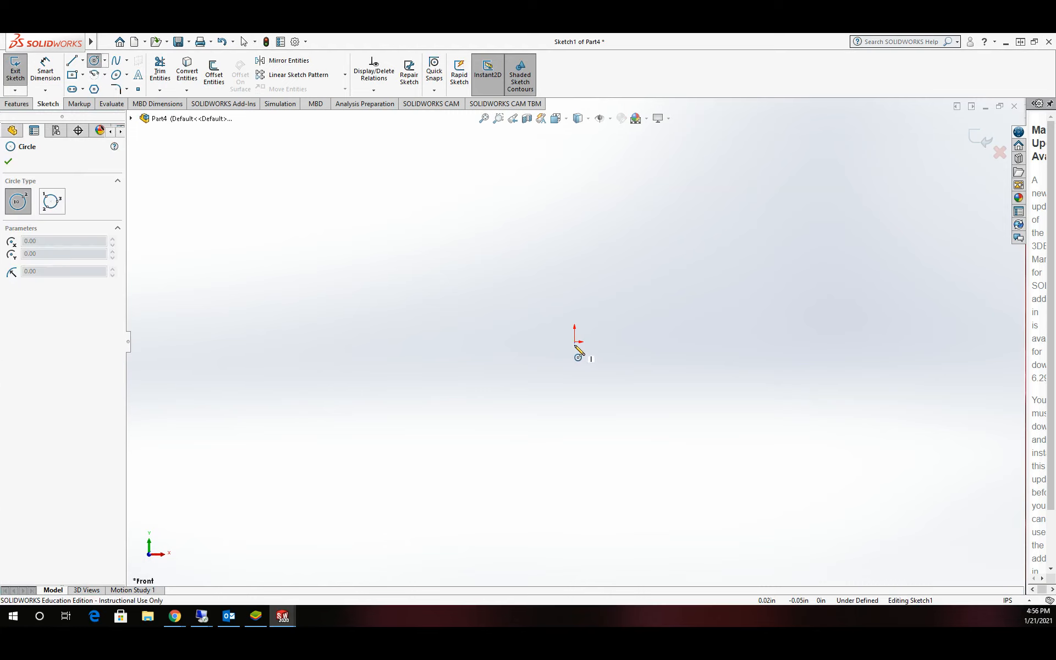
{"action": "left_click_drag", "start_coordinate": [575, 341], "coordinate": [627, 288]}
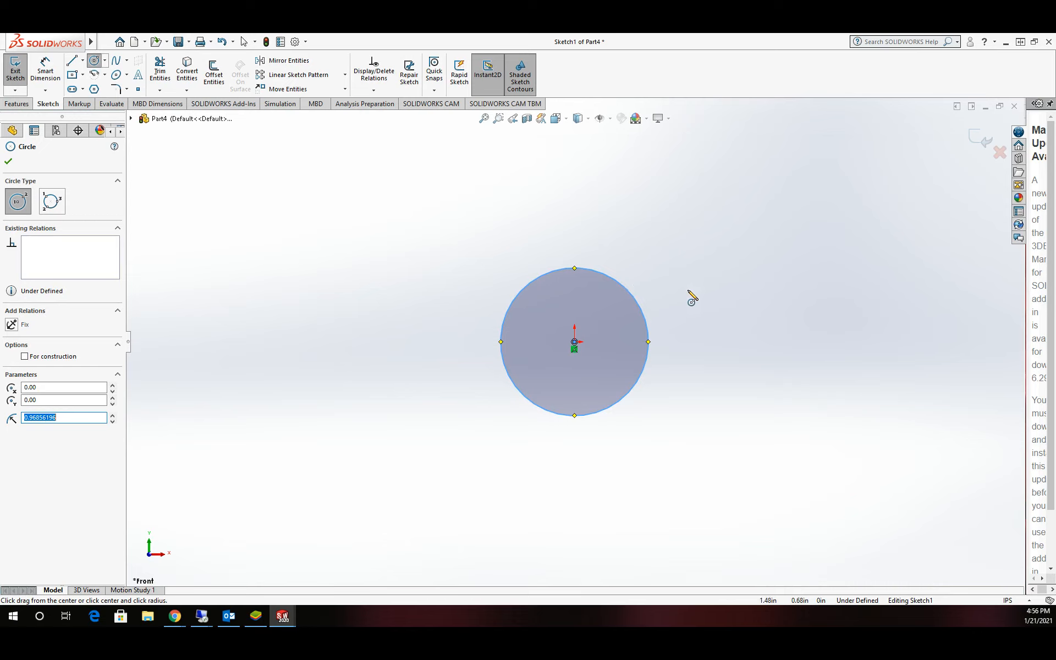
{"action": "type", "text": ".495"}
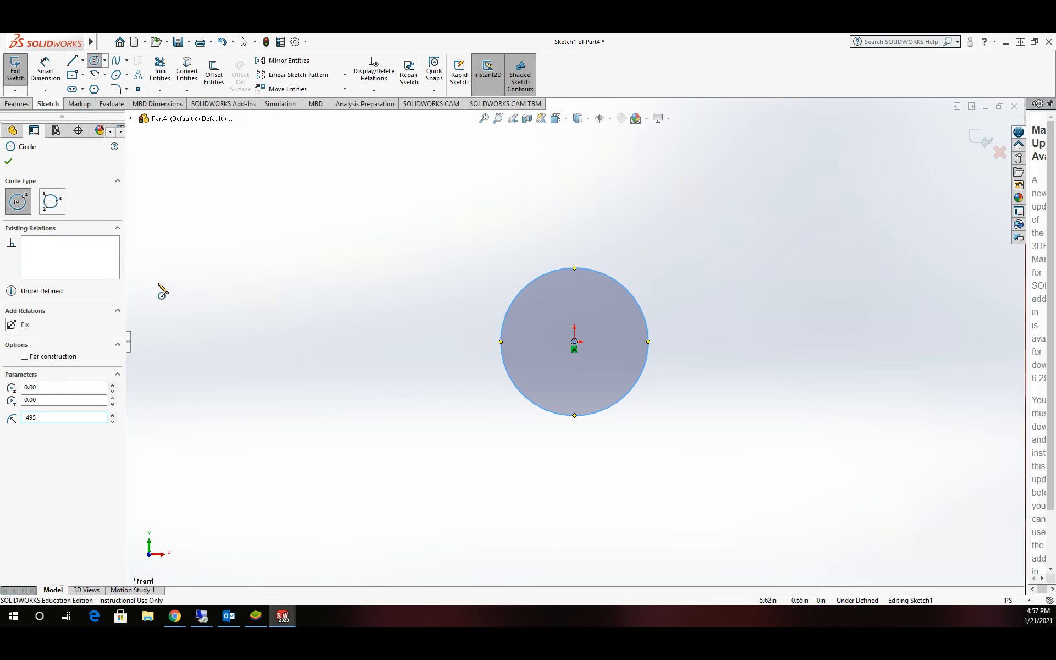
{"action": "left_click", "coordinate": [8, 162]}
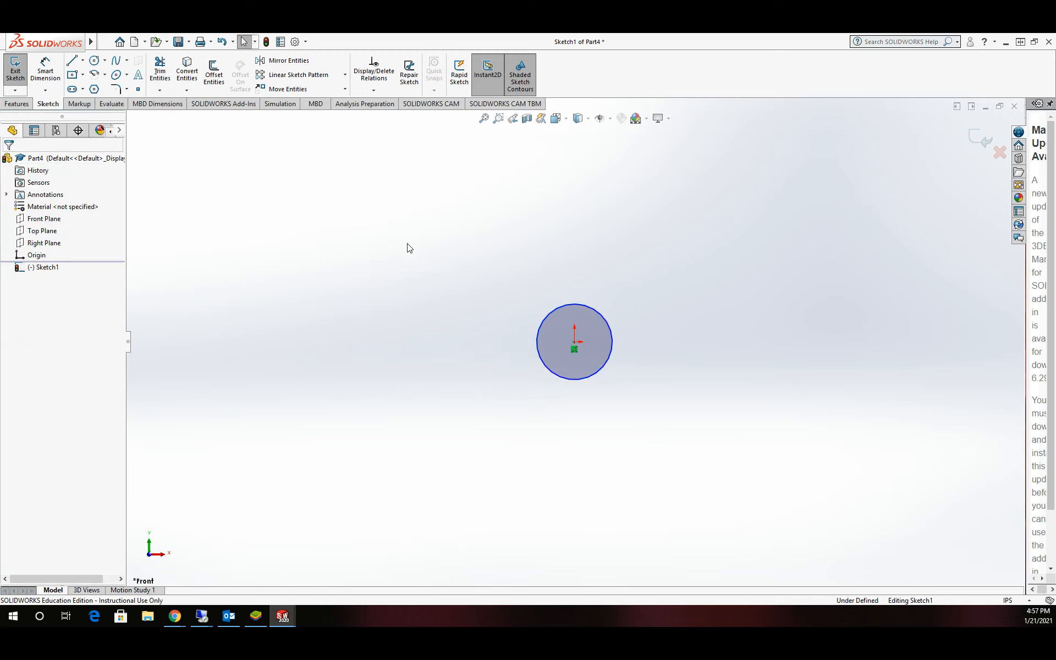
- Draw a vertical line across the circle's full diameter, trim away its left half and exit the sketch
{"action": "left_click", "coordinate": [72, 63]}
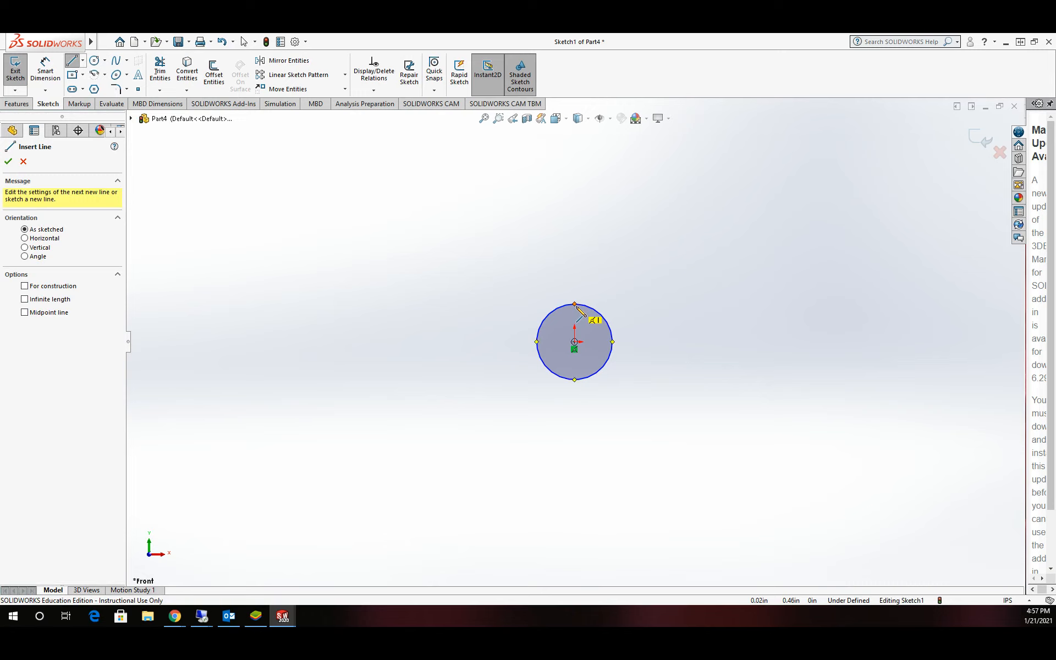
{"action": "mouse_move", "coordinate": [575, 304]}
{"action": "left_mouse_down"}
{"action": "mouse_move", "coordinate": [575, 380]}
{"action": "mouse_move", "coordinate": [608, 353]}
{"action": "left_mouse_up"}
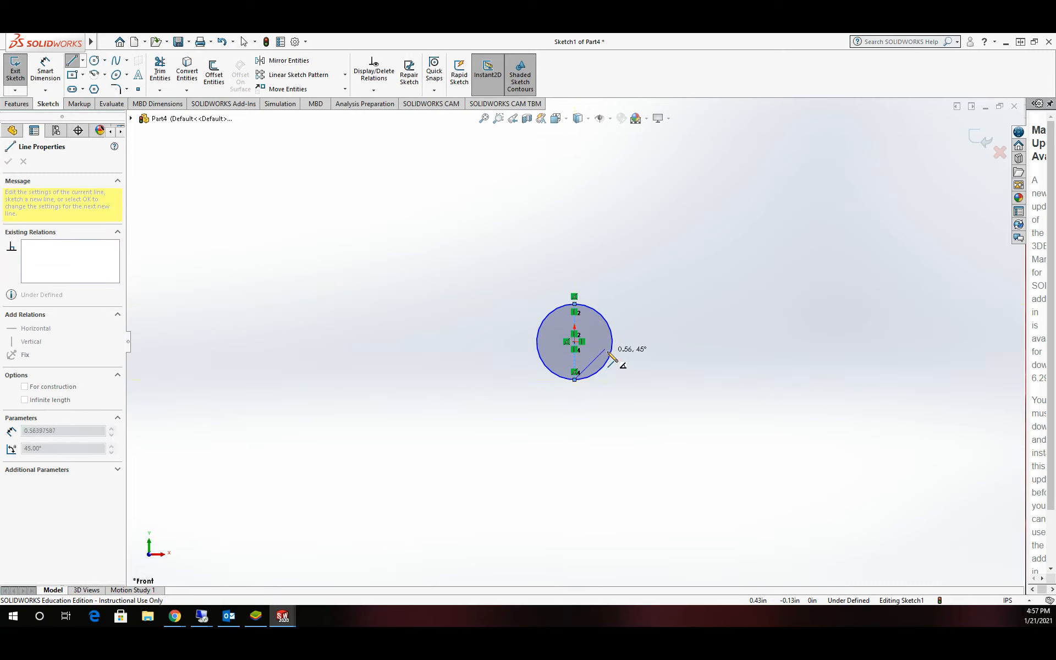
{"action": "key", "text": "Escape"}
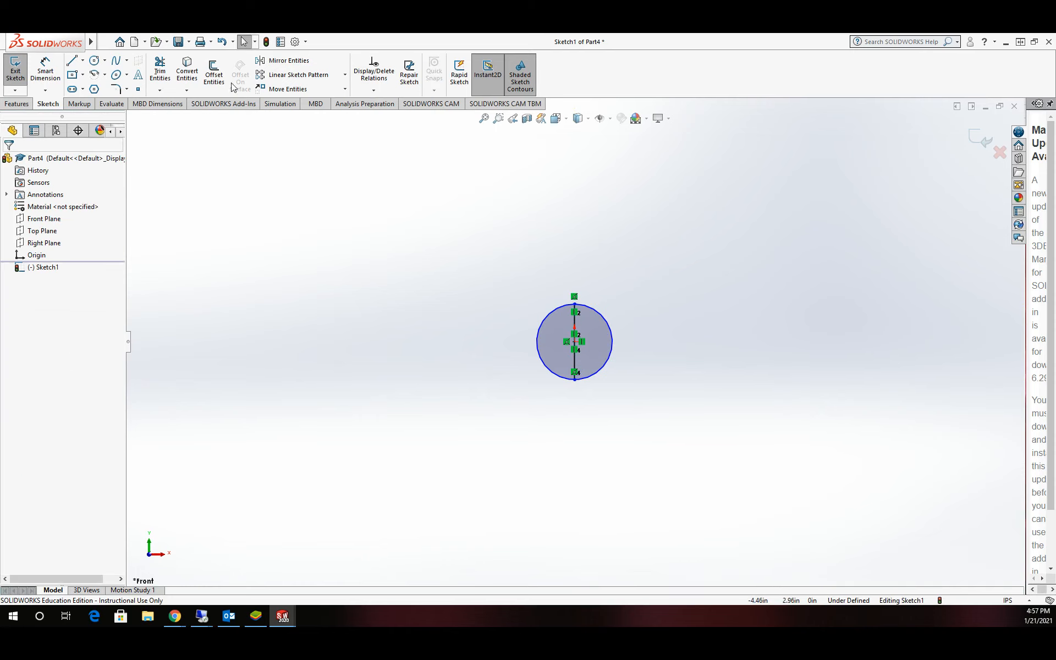
{"action": "left_click", "coordinate": [168, 77]}
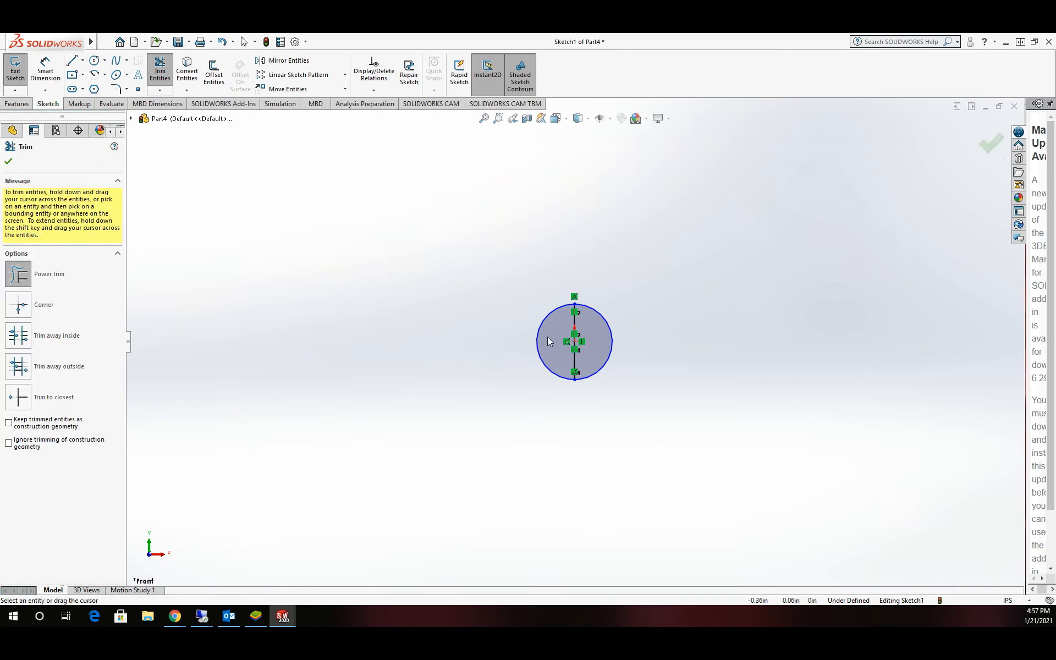
{"action": "left_click_drag", "start_coordinate": [546, 337], "coordinate": [495, 344]}
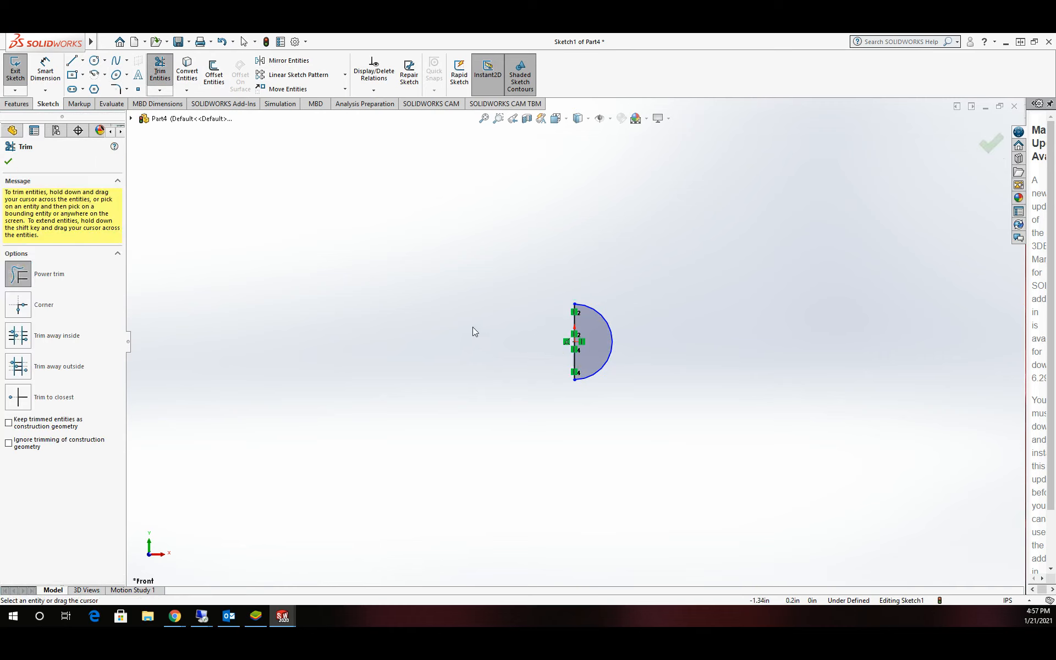
{"action": "left_click", "coordinate": [9, 162]}
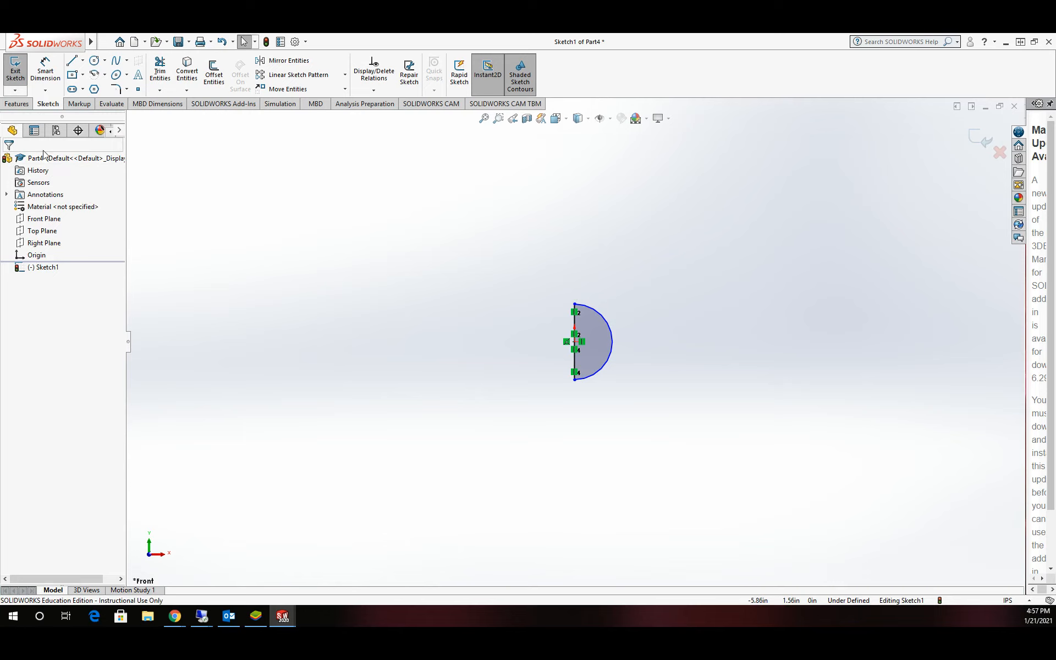
{"action": "left_click", "coordinate": [15, 80]}
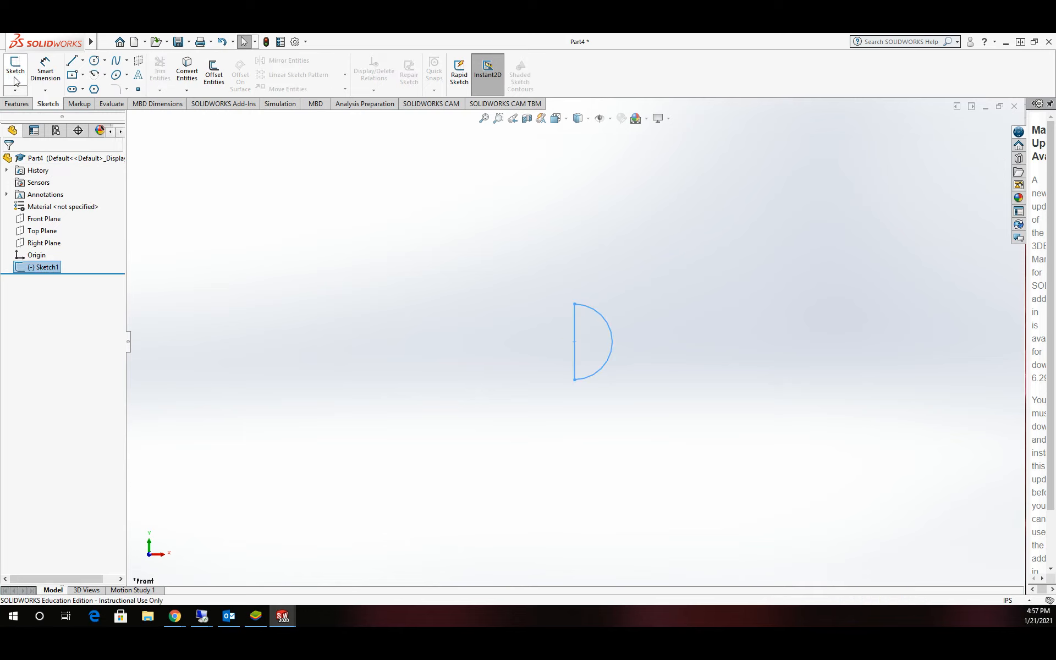
- Revolve the semicircle 360 degrees about its straight vertical edge to form a solid sphere
{"action": "left_click", "coordinate": [22, 104]}
{"action": "left_click", "coordinate": [54, 74]}
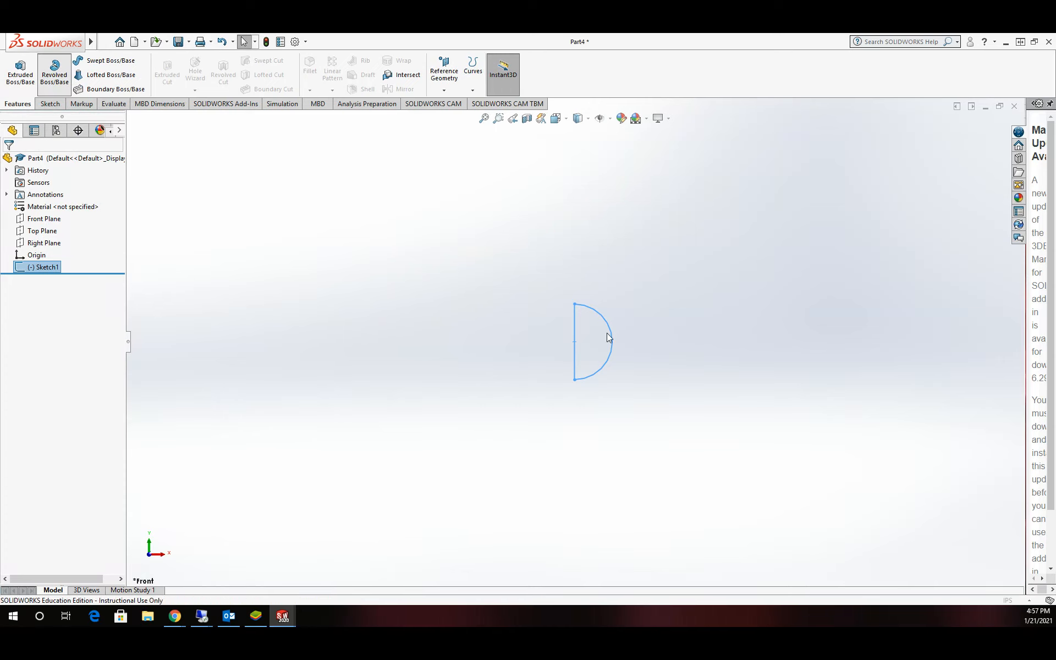
{"action": "left_click", "coordinate": [626, 302]}
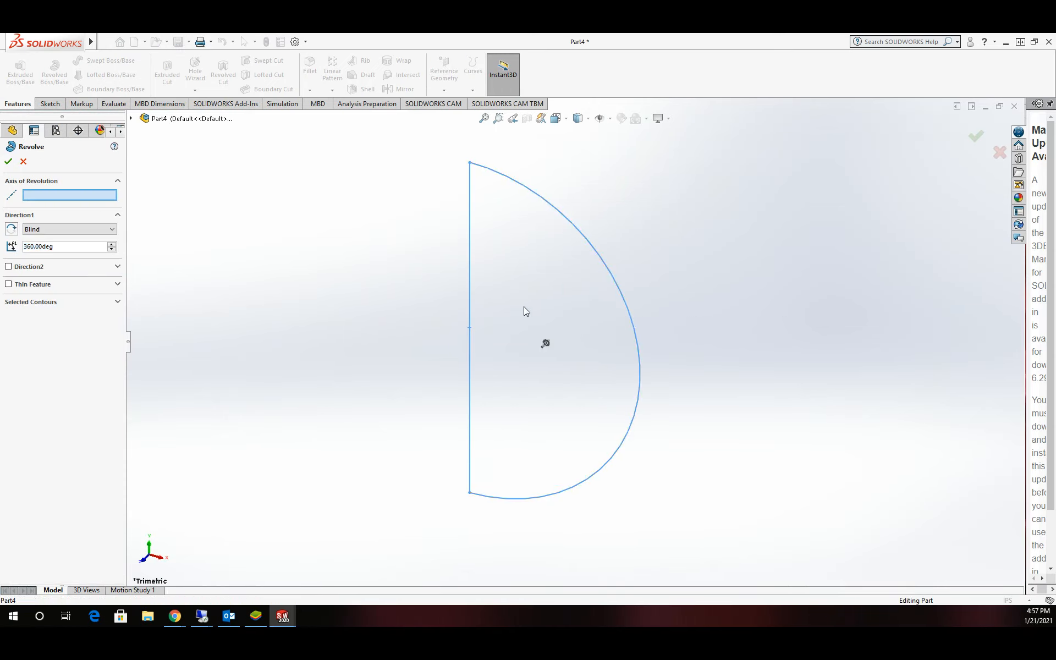
{"action": "left_click", "coordinate": [470, 281]}
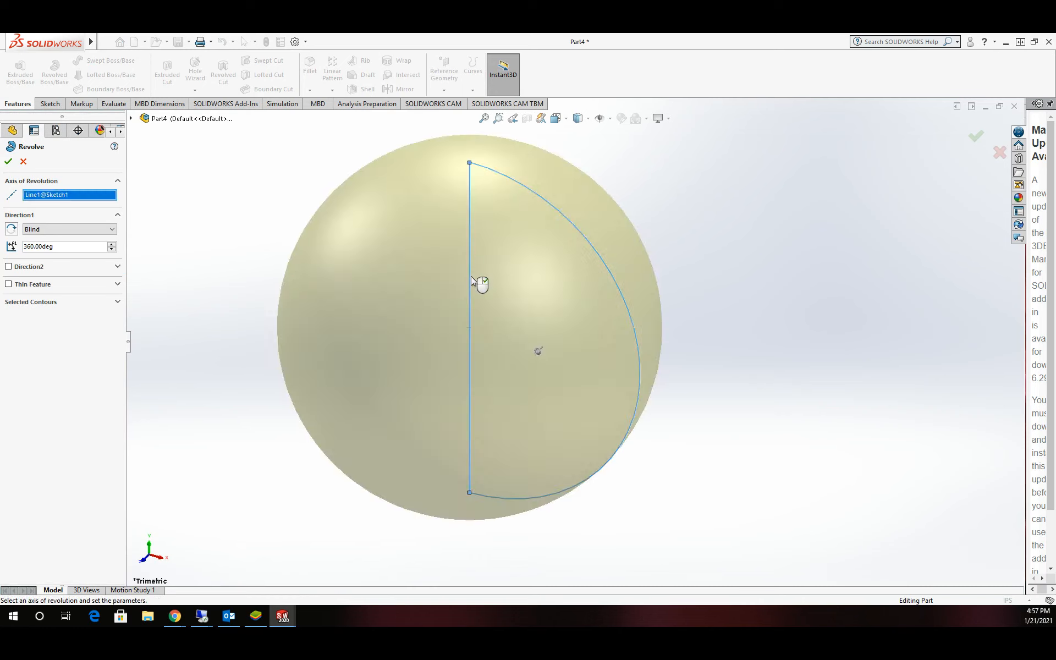
{"action": "left_click", "coordinate": [9, 162]}
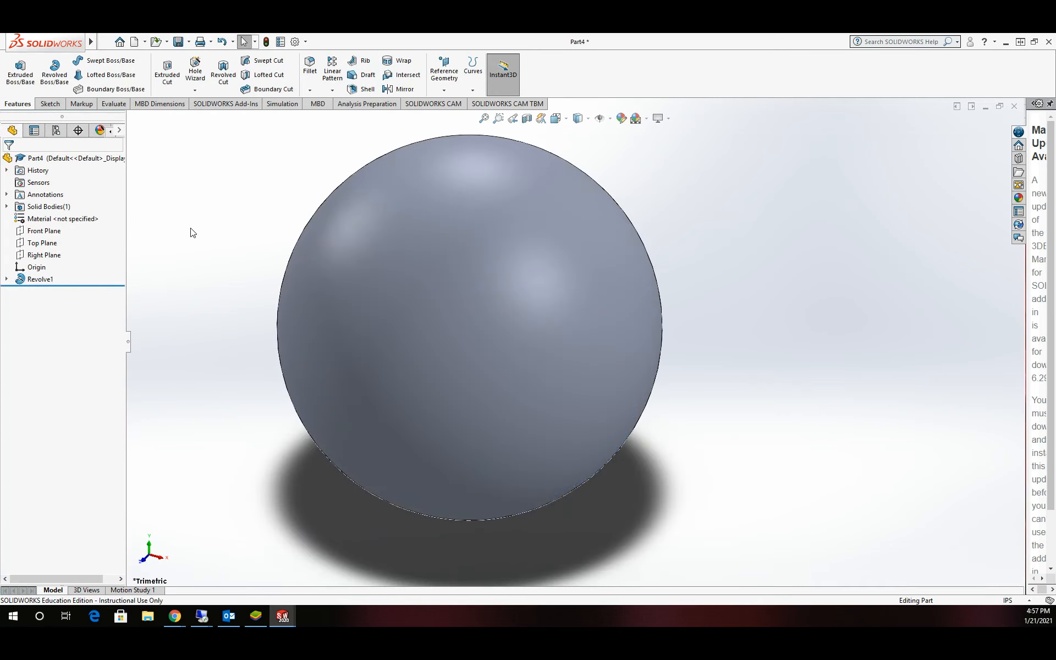
- In a new sketch on the Right Plane, draw a line about 1.79 in long from the origin, slanting up-left past the sphere
{"action": "scroll", "coordinate": [308, 237], "scroll_direction": "up", "scroll_amount": 4}
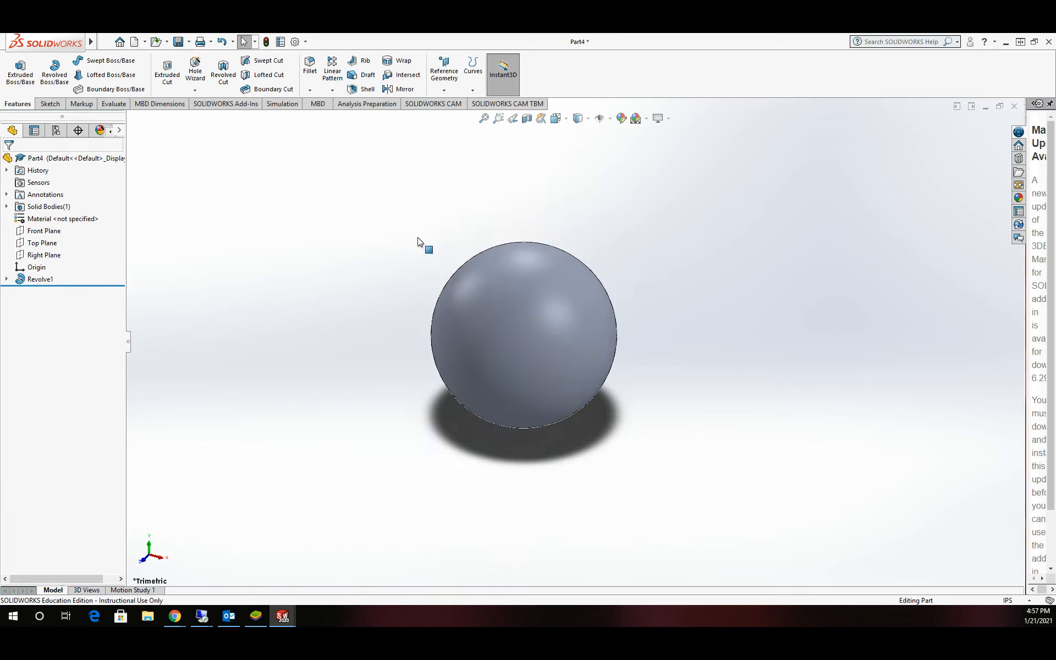
{"action": "scroll", "coordinate": [545, 239], "scroll_direction": "down", "scroll_amount": 2}
{"action": "scroll", "coordinate": [551, 248], "scroll_direction": "up", "scroll_amount": 1}
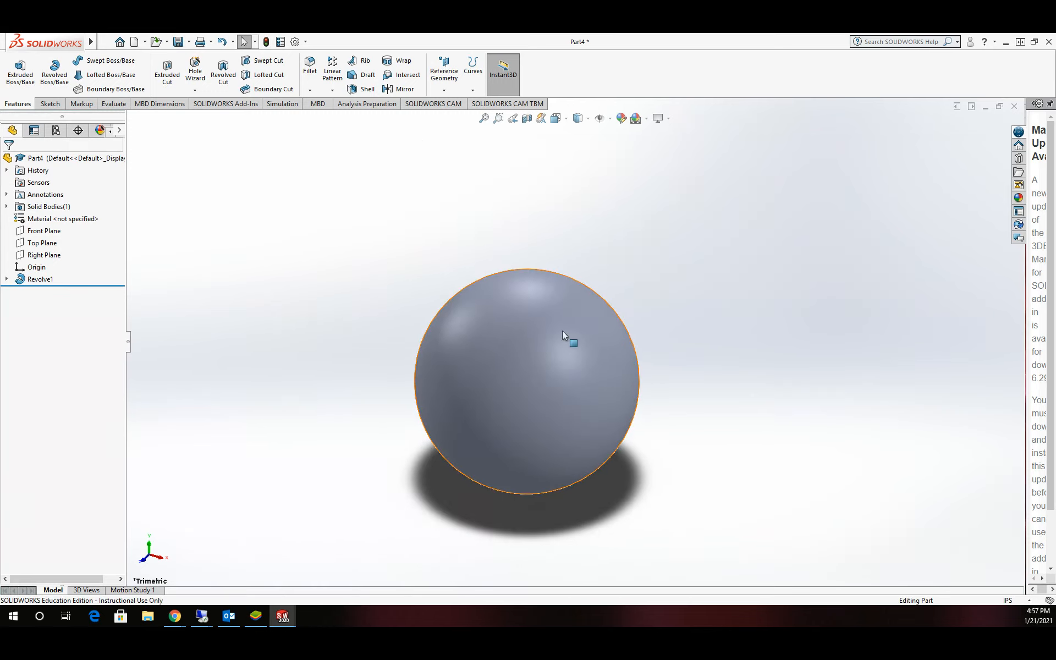
{"action": "scroll", "coordinate": [508, 264], "scroll_direction": "up", "scroll_amount": 1}
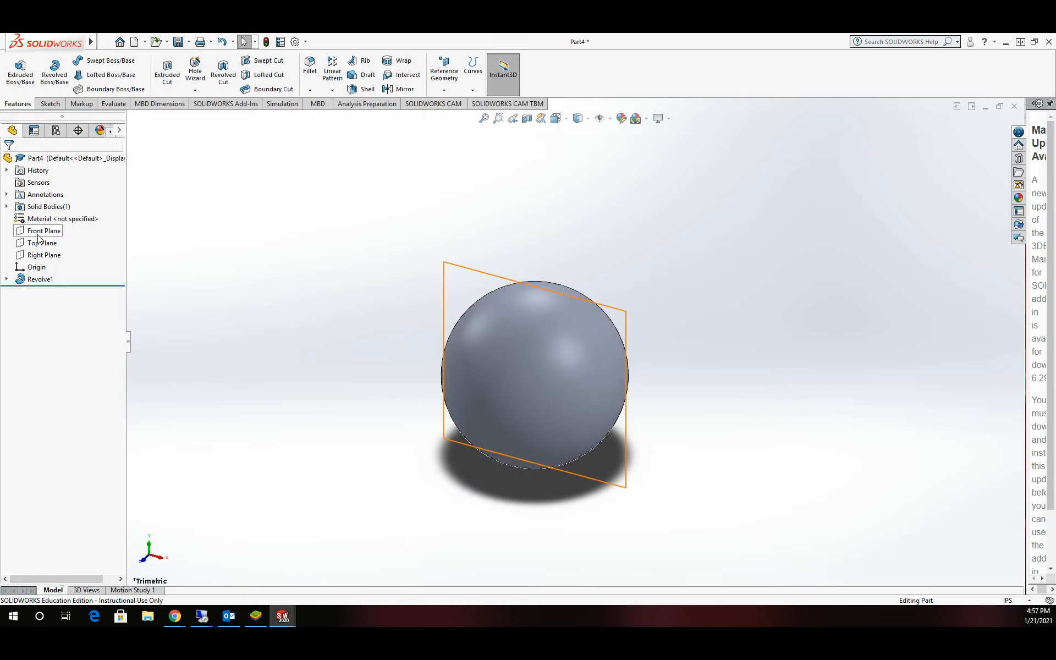
{"action": "left_click", "coordinate": [44, 255]}
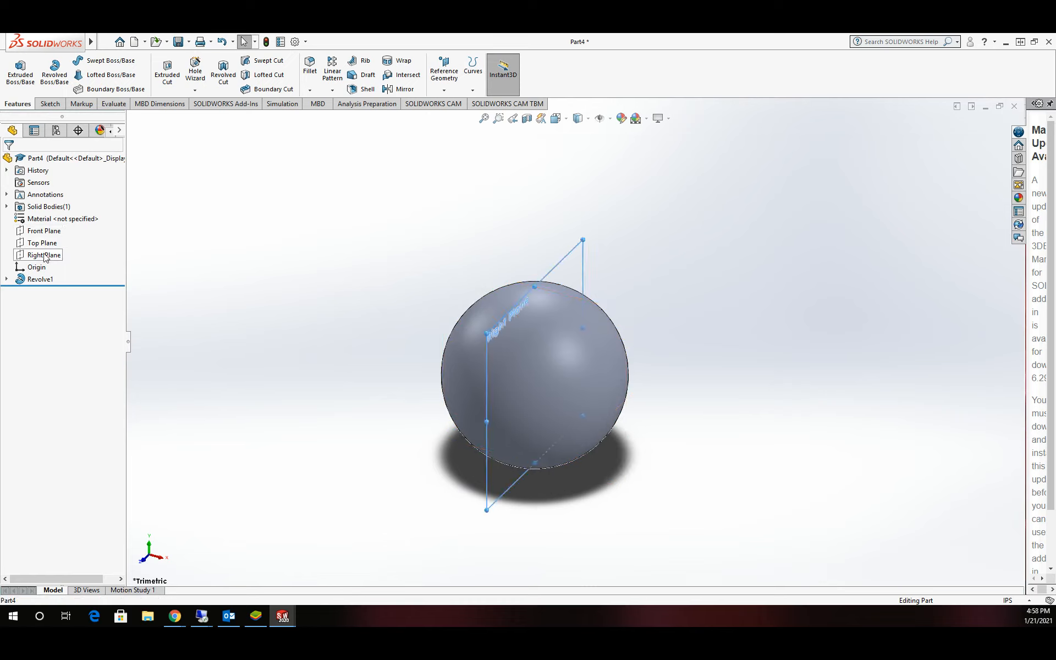
{"action": "left_click", "coordinate": [50, 104]}
{"action": "left_click", "coordinate": [16, 65]}
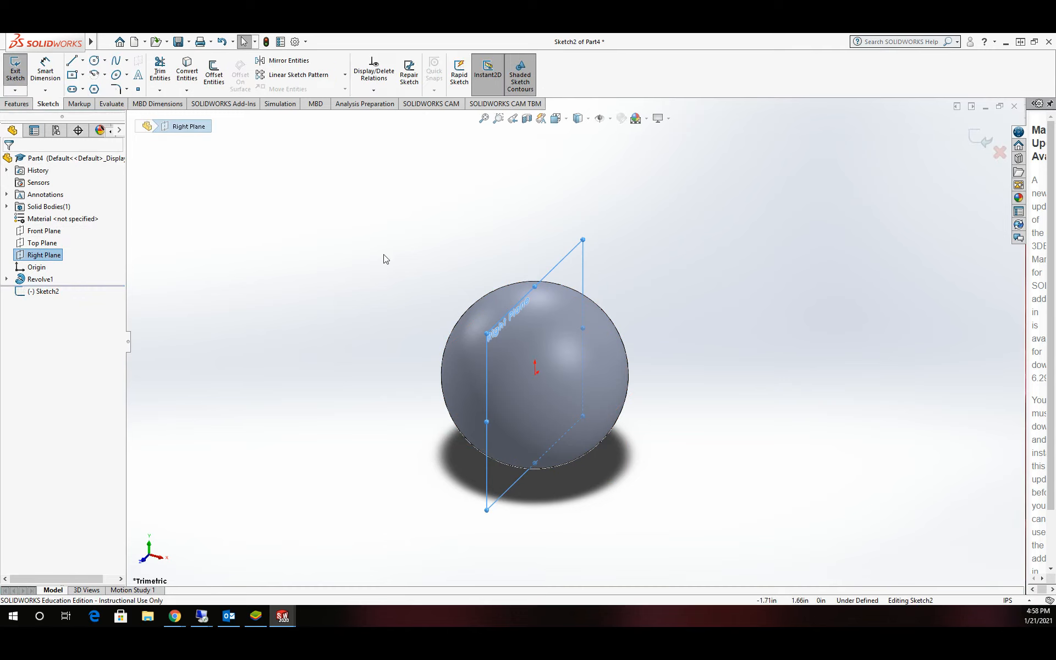
{"action": "middle_click_drag", "start_coordinate": [471, 263], "coordinate": [384, 247]}
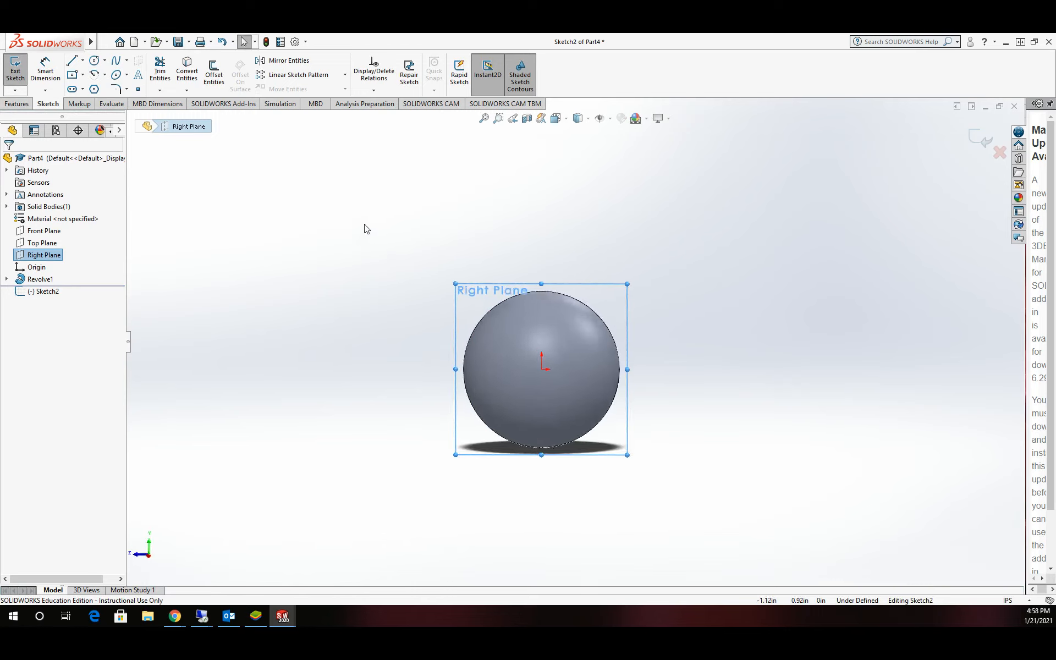
{"action": "left_click", "coordinate": [78, 62]}
{"action": "left_click", "coordinate": [541, 368]}
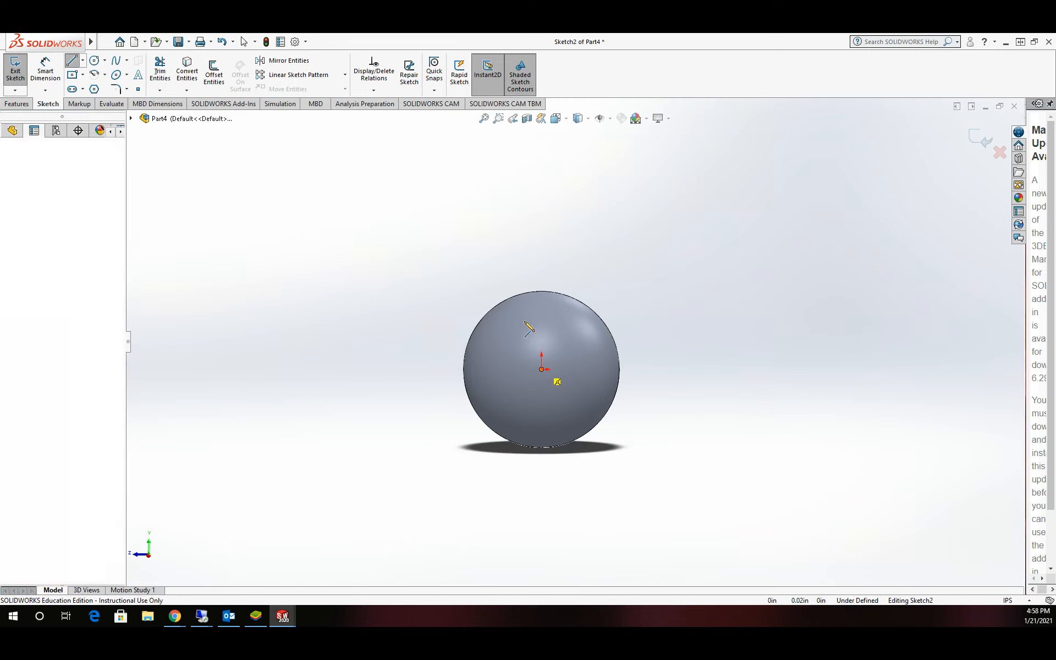
{"action": "left_click", "coordinate": [412, 120]}
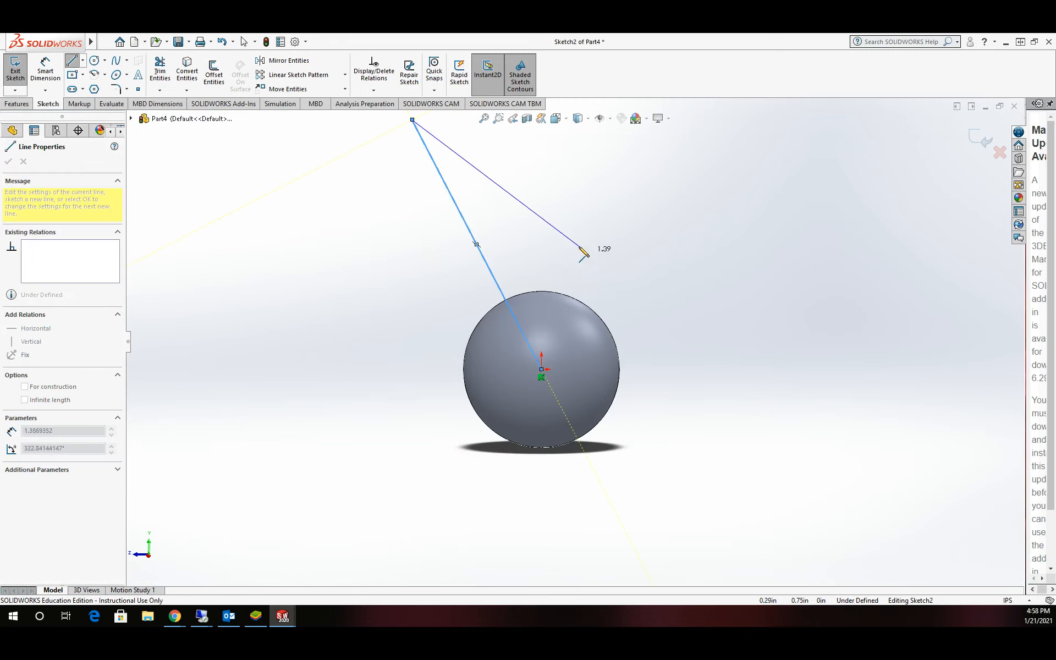
{"action": "key", "text": "Escape"}
- Draw a second line from the origin, slanting up-right past the sphere to form a V
{"action": "left_click", "coordinate": [71, 60]}
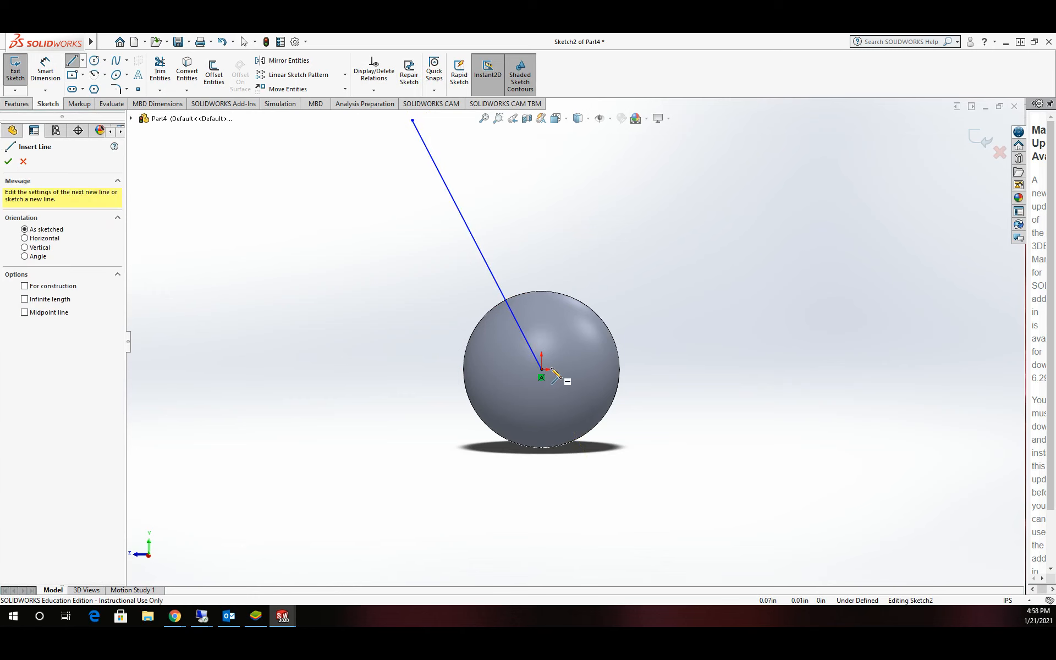
{"action": "left_click", "coordinate": [543, 370]}
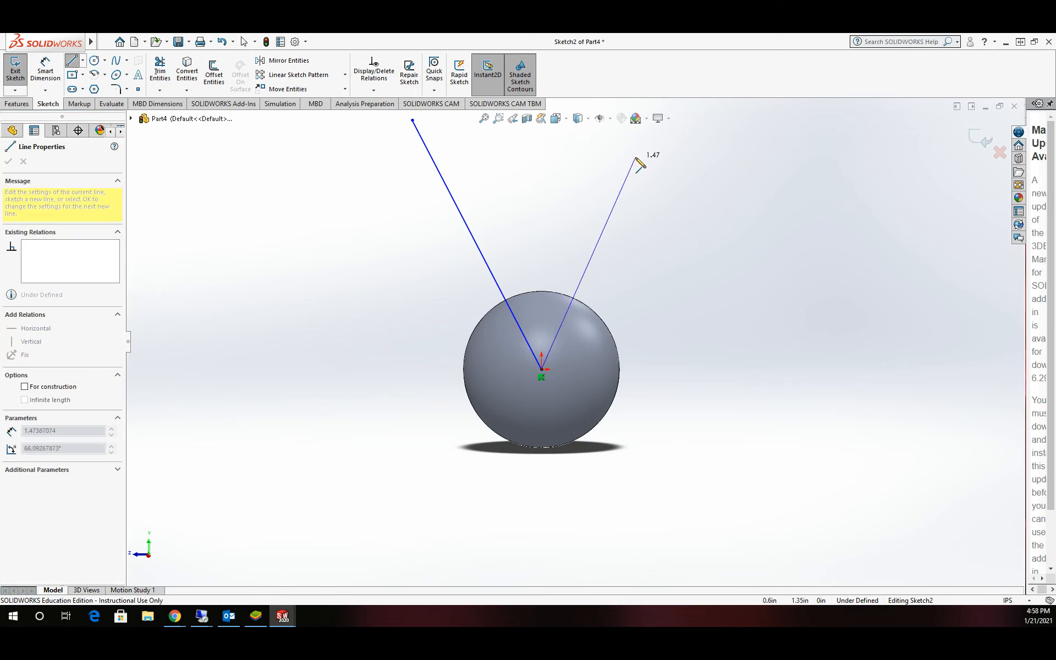
{"action": "left_click", "coordinate": [643, 127]}
{"action": "key", "text": "Escape"}
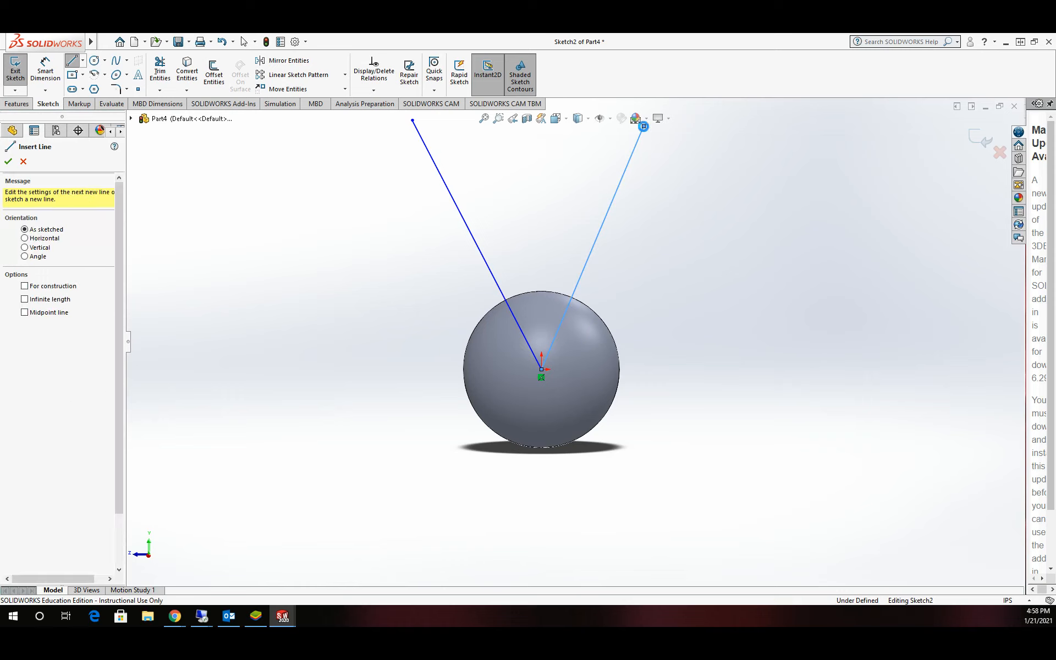
{"action": "key", "text": "Escape"}
- Make the two slanted lines equal in length with an Equal relation
{"action": "left_click", "coordinate": [477, 240]}
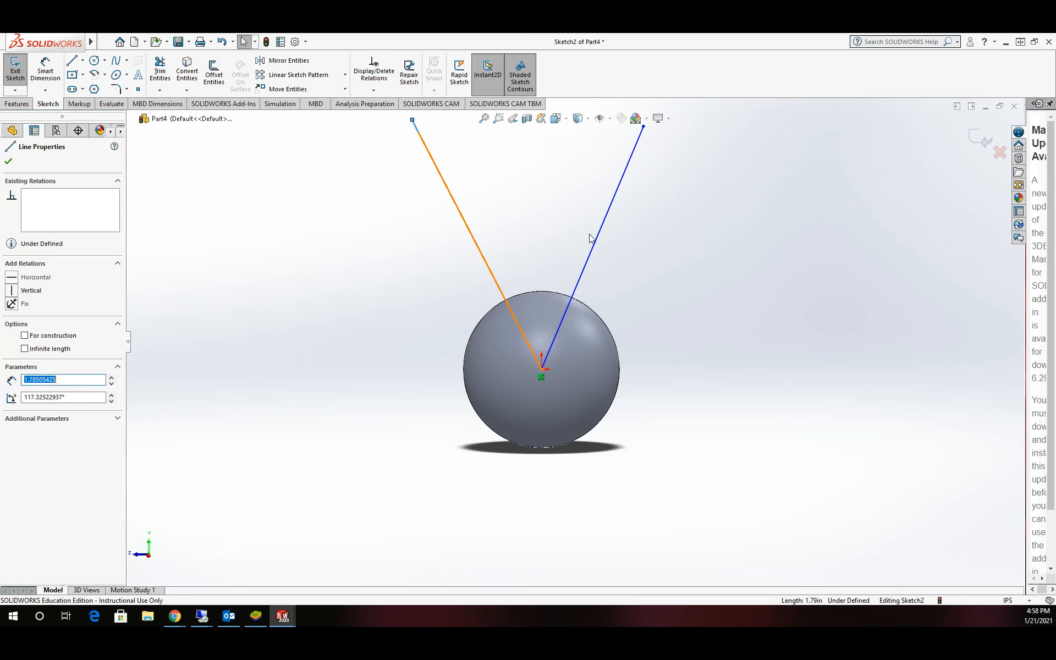
{"action": "left_click", "coordinate": [602, 241], "text": "ctrl"}
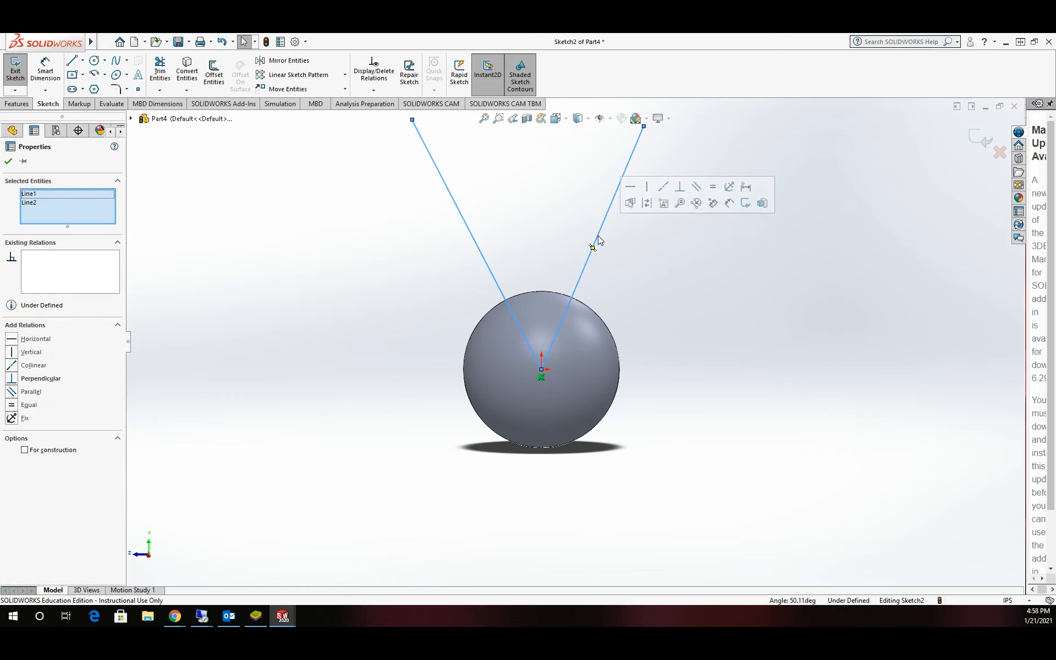
{"action": "left_click", "coordinate": [13, 405]}
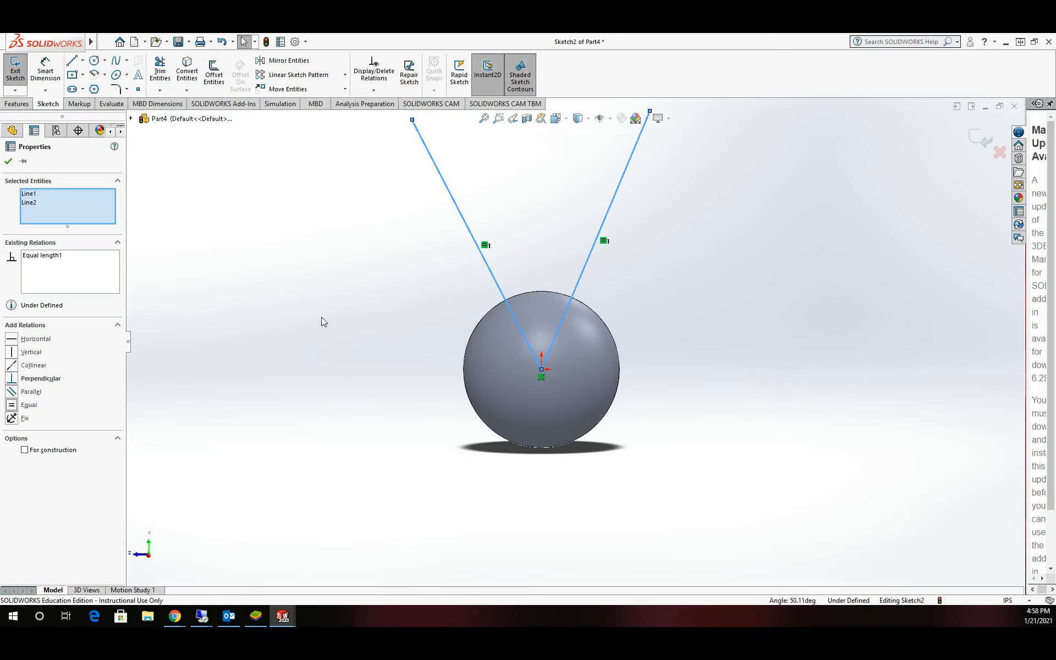
{"action": "left_click", "coordinate": [321, 316]}
- Dimension the horizontal distance between the upper endpoints of the two slanted lines and set it to 5 in
{"action": "scroll", "coordinate": [601, 201], "scroll_direction": "up", "scroll_amount": 3}
{"action": "scroll", "coordinate": [616, 203], "scroll_direction": "down", "scroll_amount": 1}
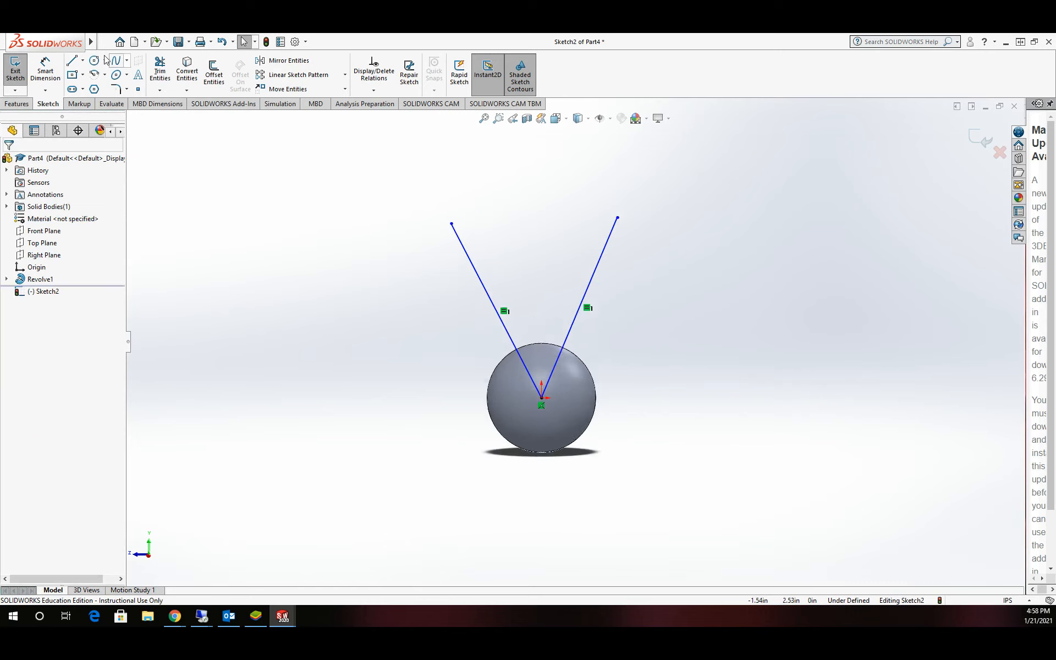
{"action": "left_click", "coordinate": [45, 71]}
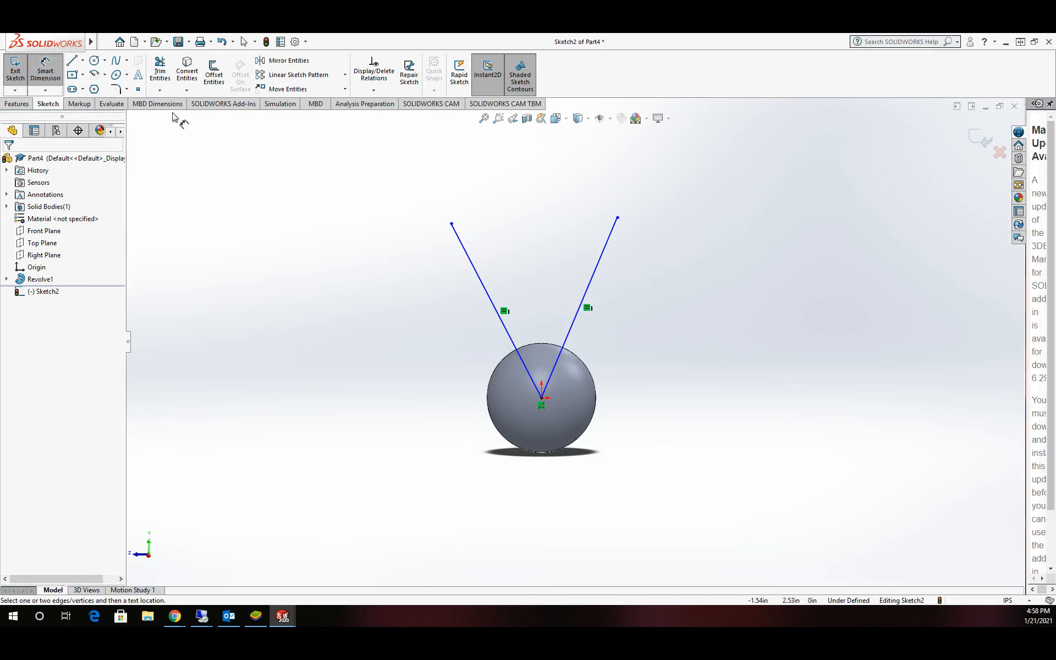
{"action": "left_click", "coordinate": [451, 224]}
{"action": "left_click", "coordinate": [617, 218]}
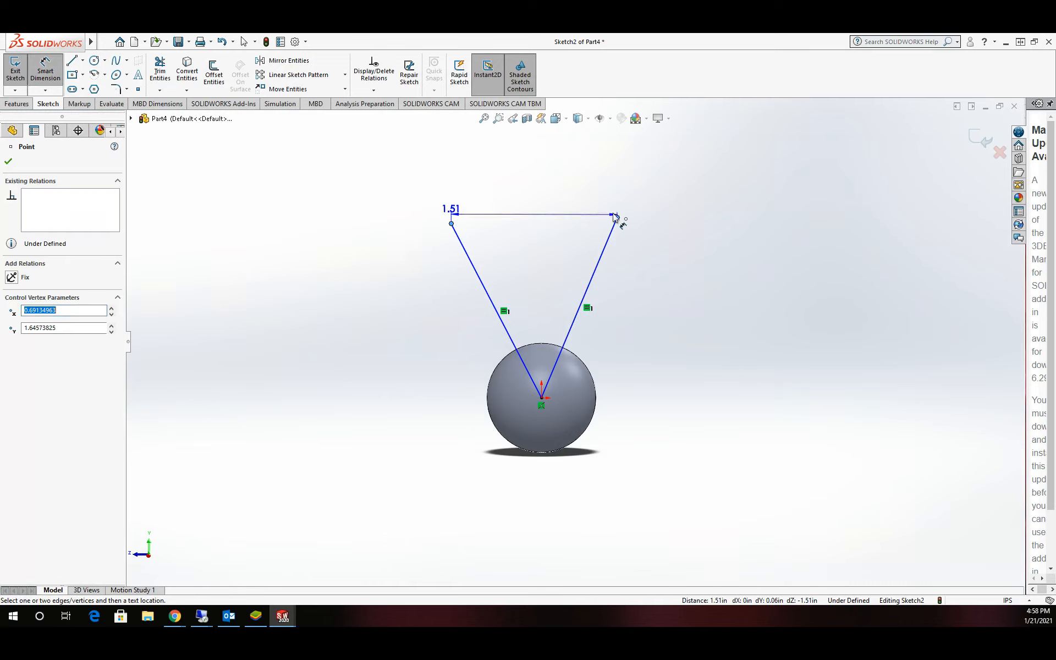
{"action": "left_click", "coordinate": [553, 173]}
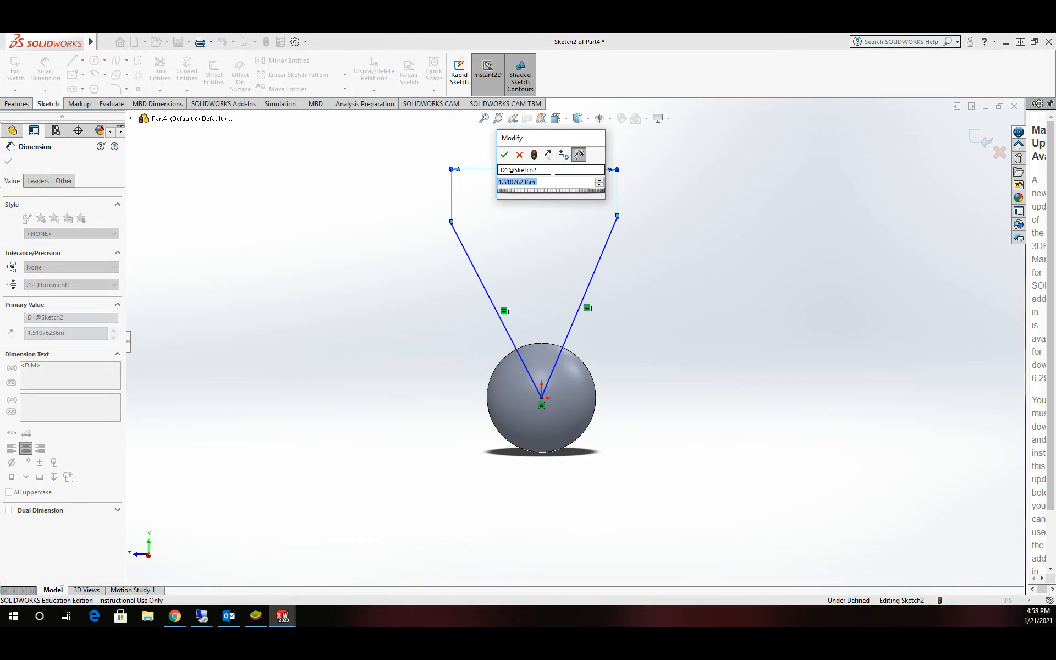
{"action": "type", "text": "5"}
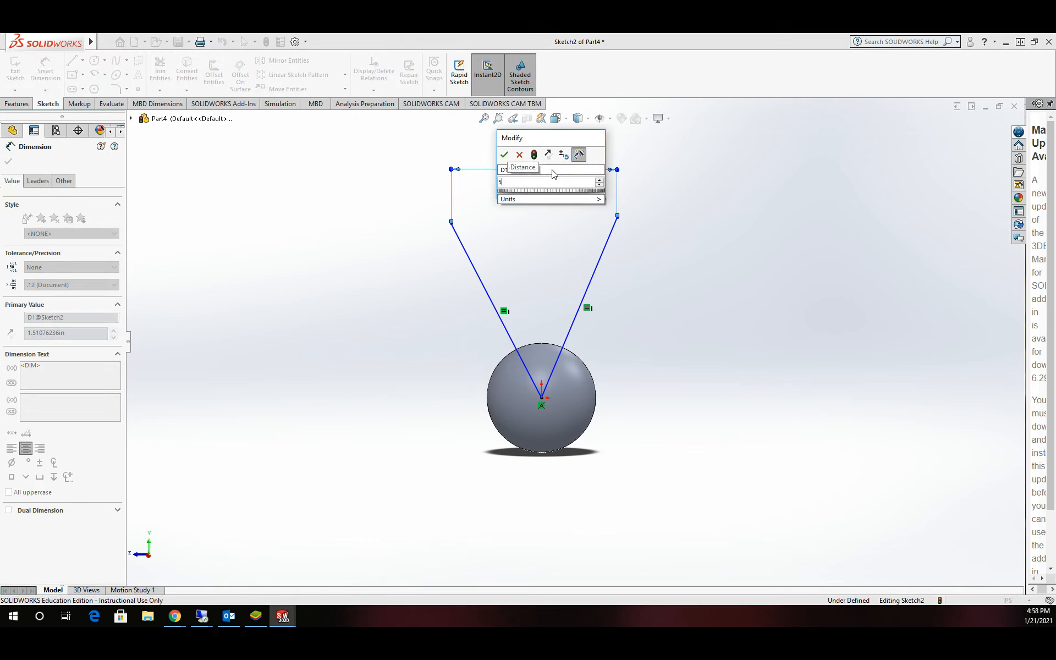
{"action": "key", "text": "Return"}
{"action": "scroll", "coordinate": [531, 228], "scroll_direction": "up", "scroll_amount": 4}
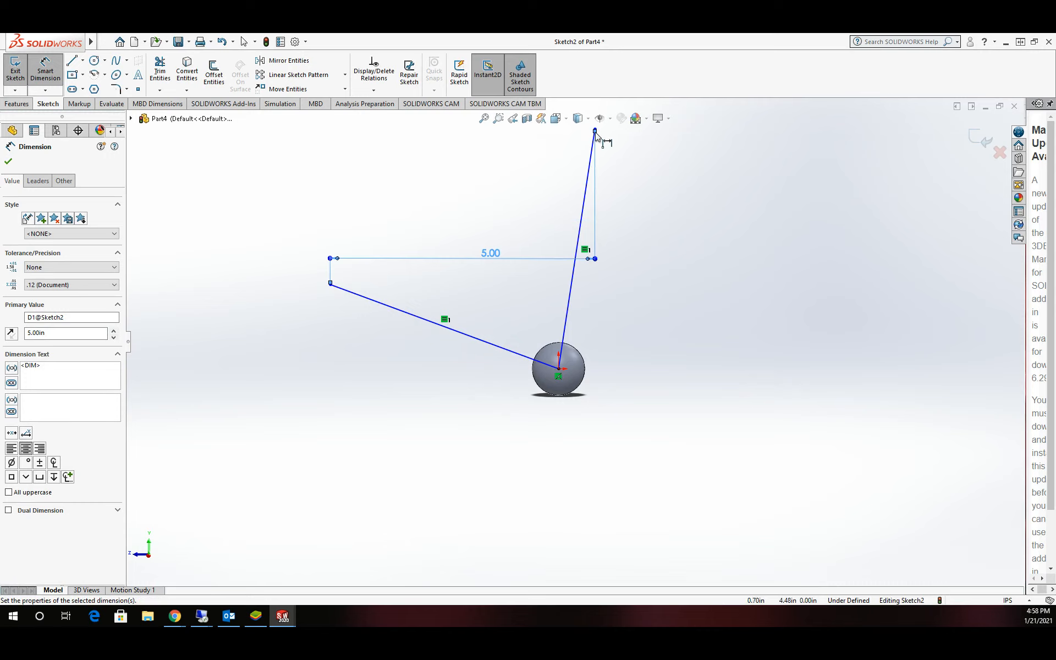
{"action": "left_click", "coordinate": [558, 369]}
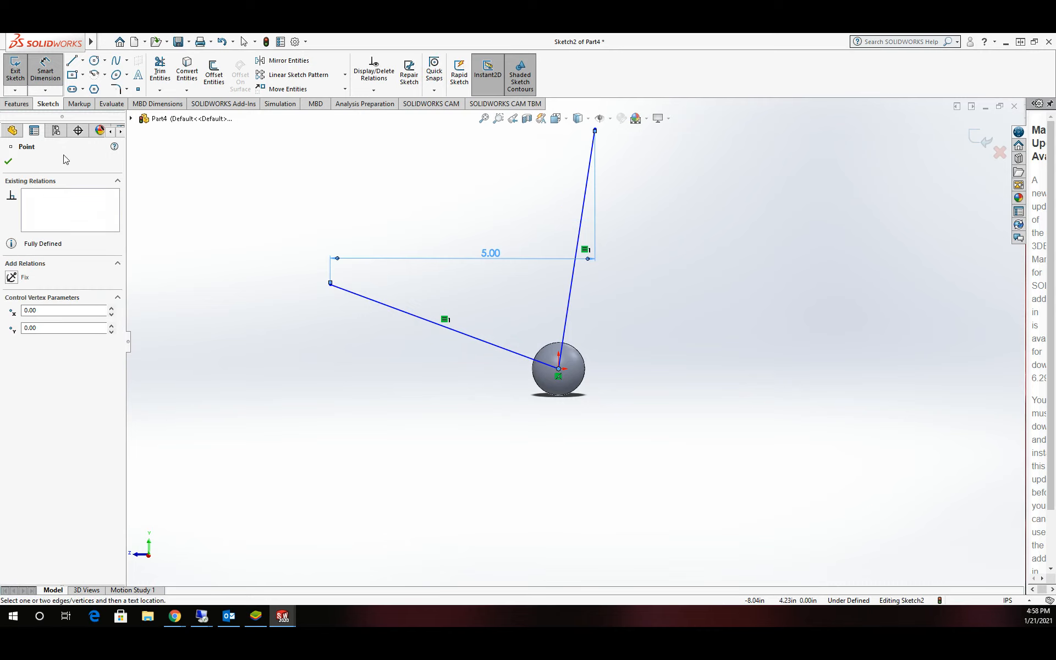
{"action": "left_click", "coordinate": [8, 161]}
{"action": "left_click", "coordinate": [45, 70]}
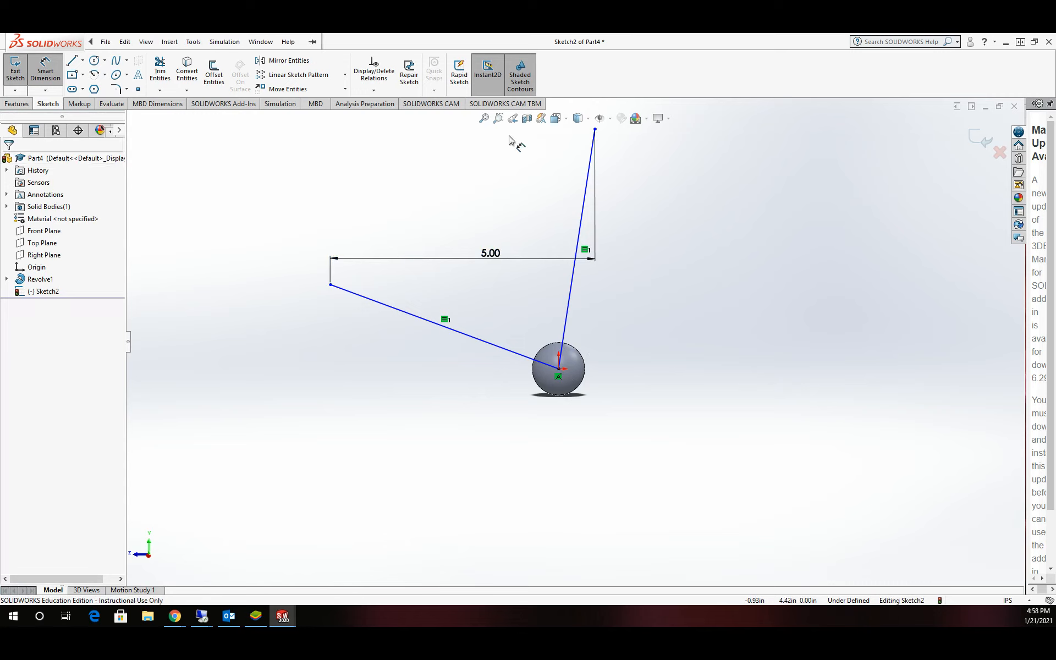
{"action": "left_click", "coordinate": [594, 130]}
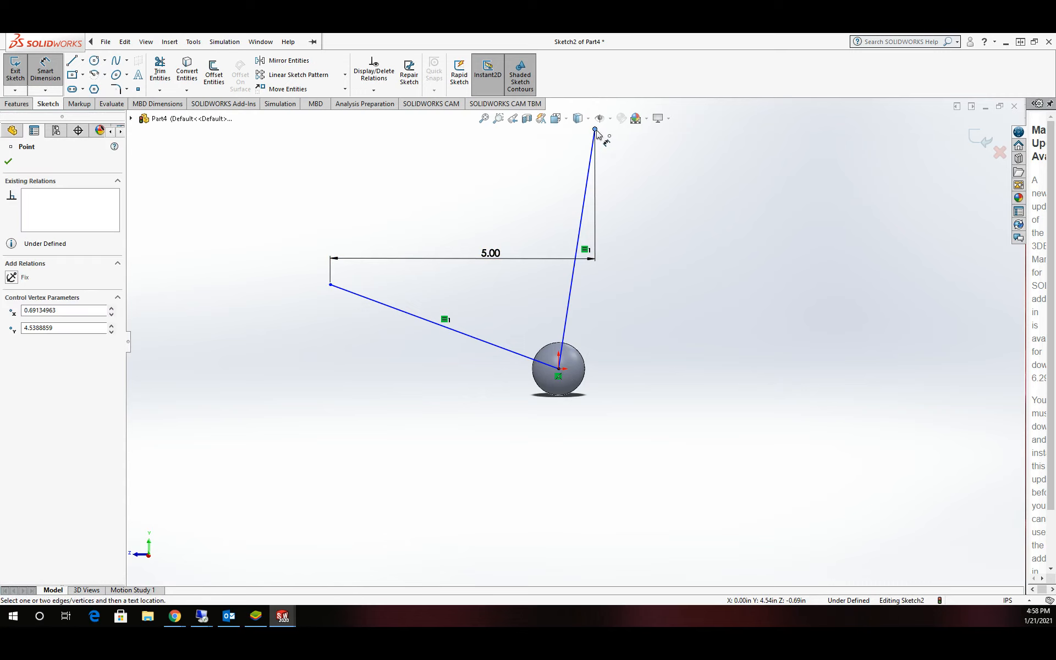
{"action": "left_click", "coordinate": [558, 368]}
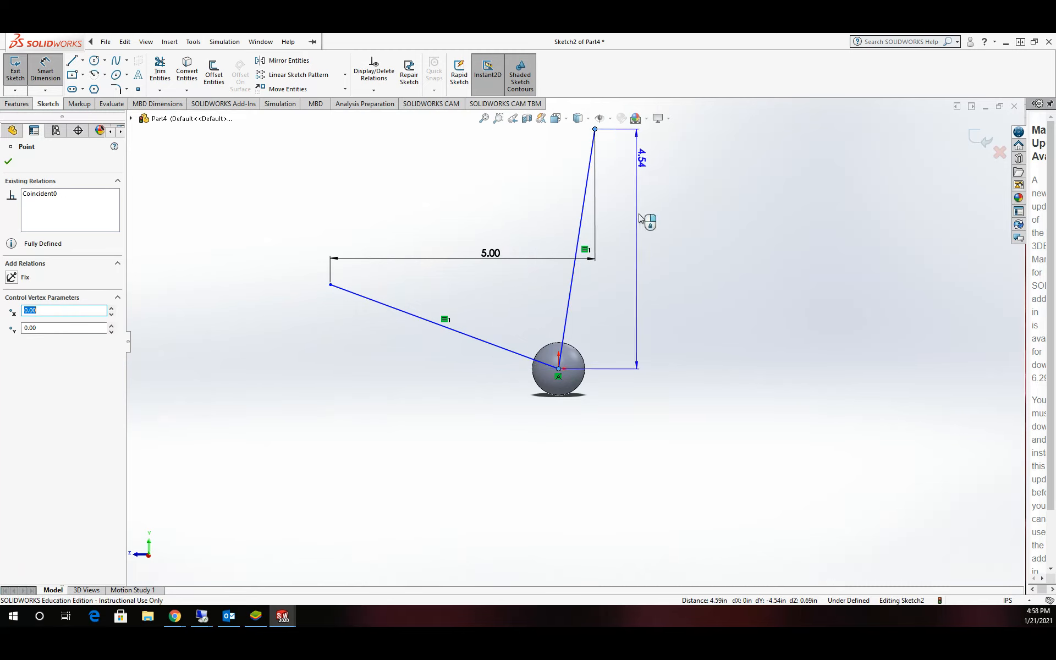
{"action": "key", "text": "Escape"}
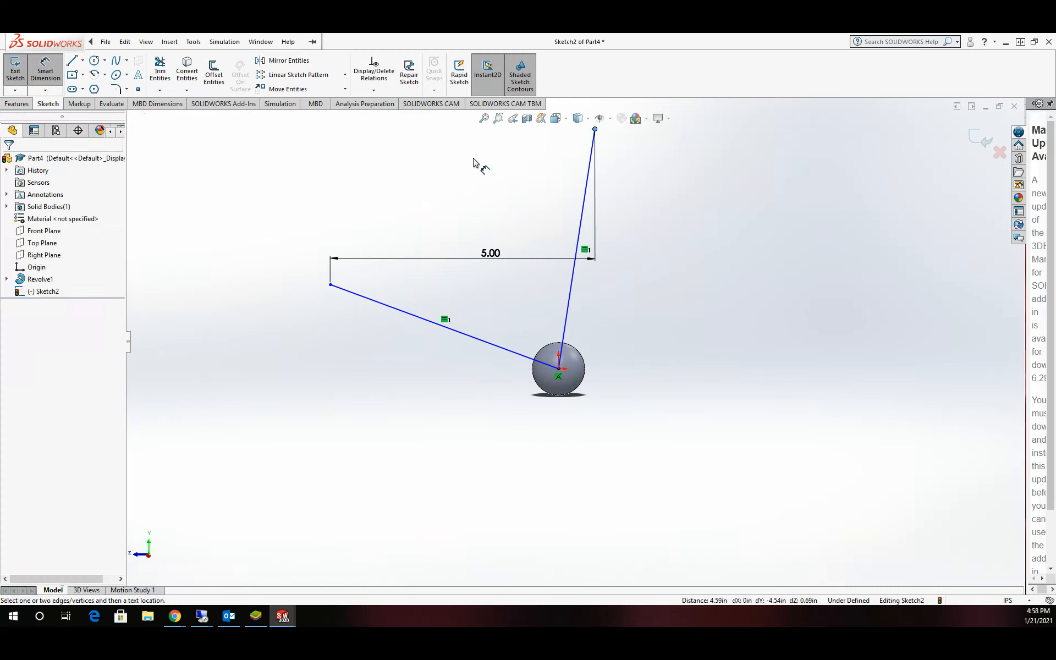
{"action": "left_click", "coordinate": [145, 36]}
- Dimension the horizontal distance from the origin to the left line's upper endpoint and set it to 2.5 in
{"action": "left_click", "coordinate": [45, 69]}
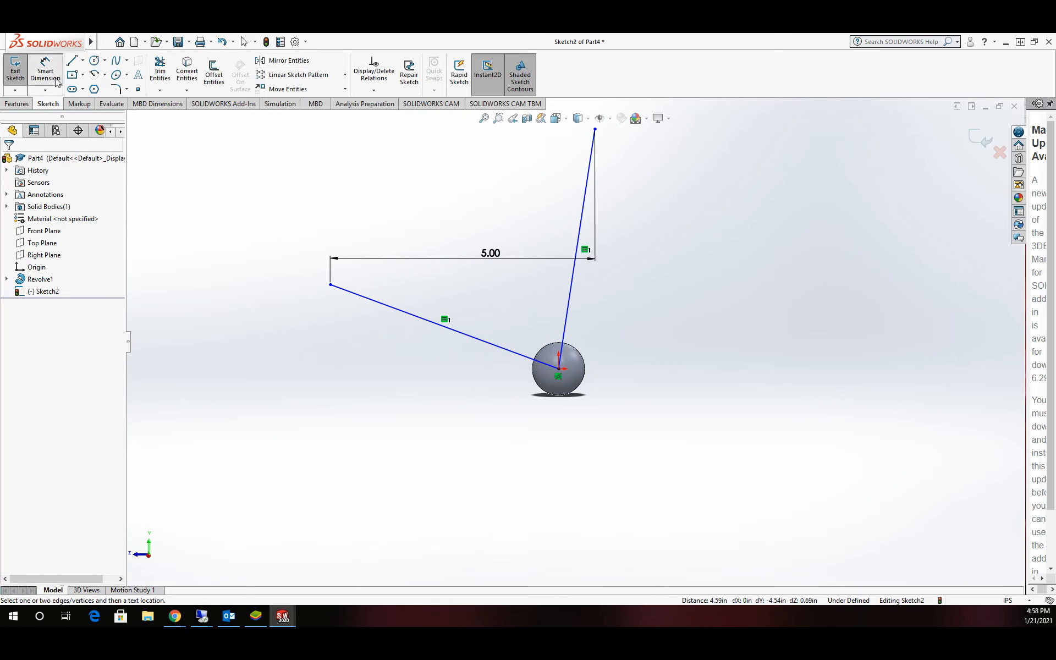
{"action": "left_click", "coordinate": [558, 369]}
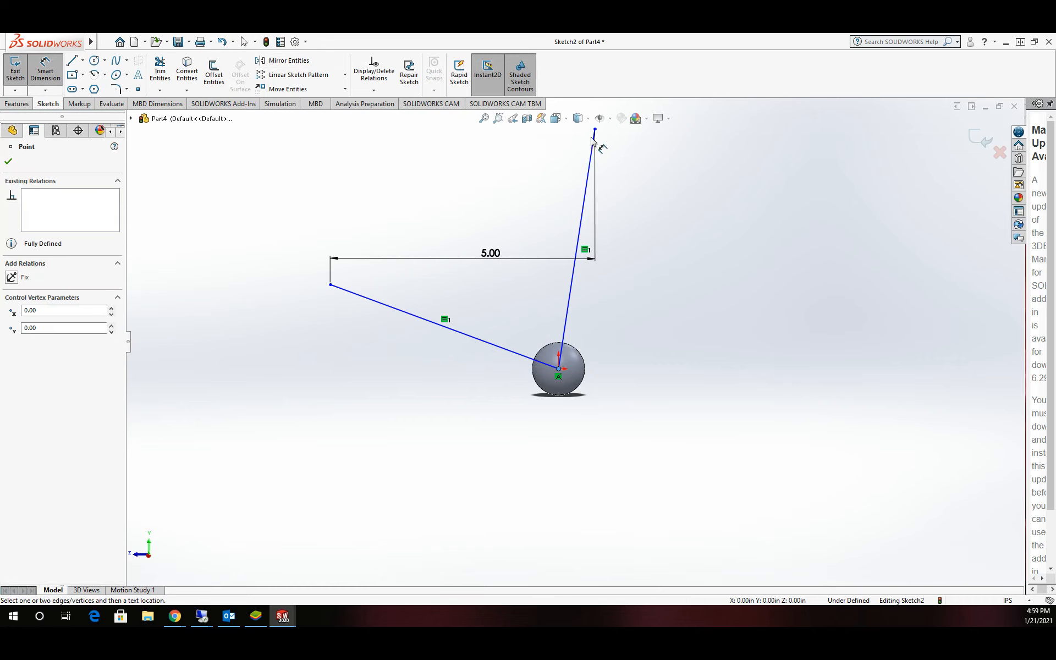
{"action": "left_click", "coordinate": [331, 285]}
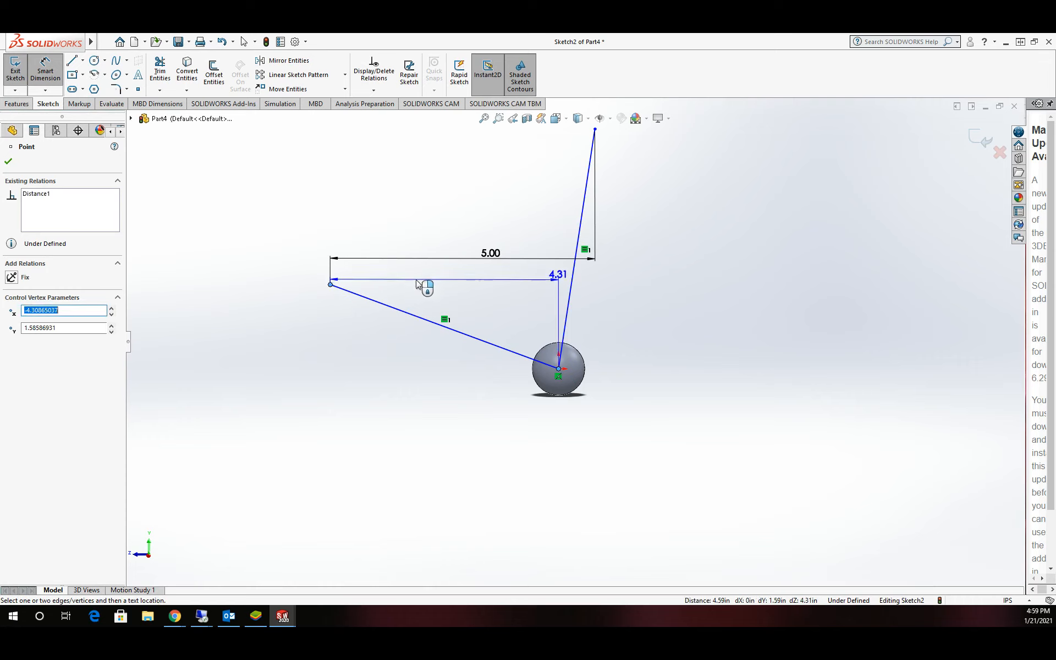
{"action": "left_click", "coordinate": [419, 283]}
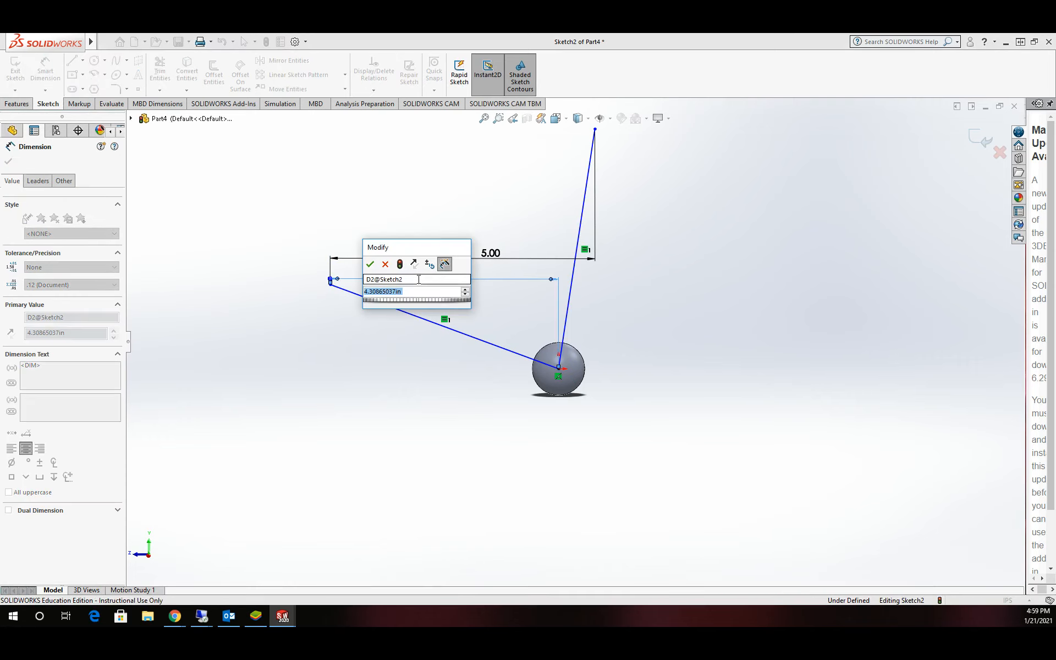
{"action": "type", "text": "2.5"}
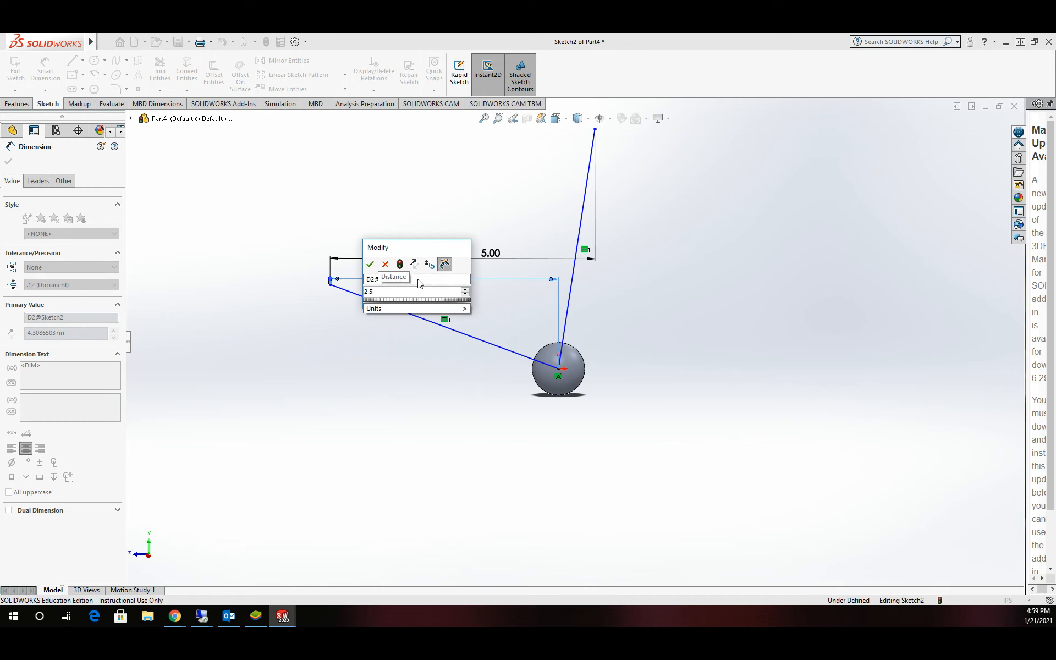
{"action": "key", "text": "Return"}
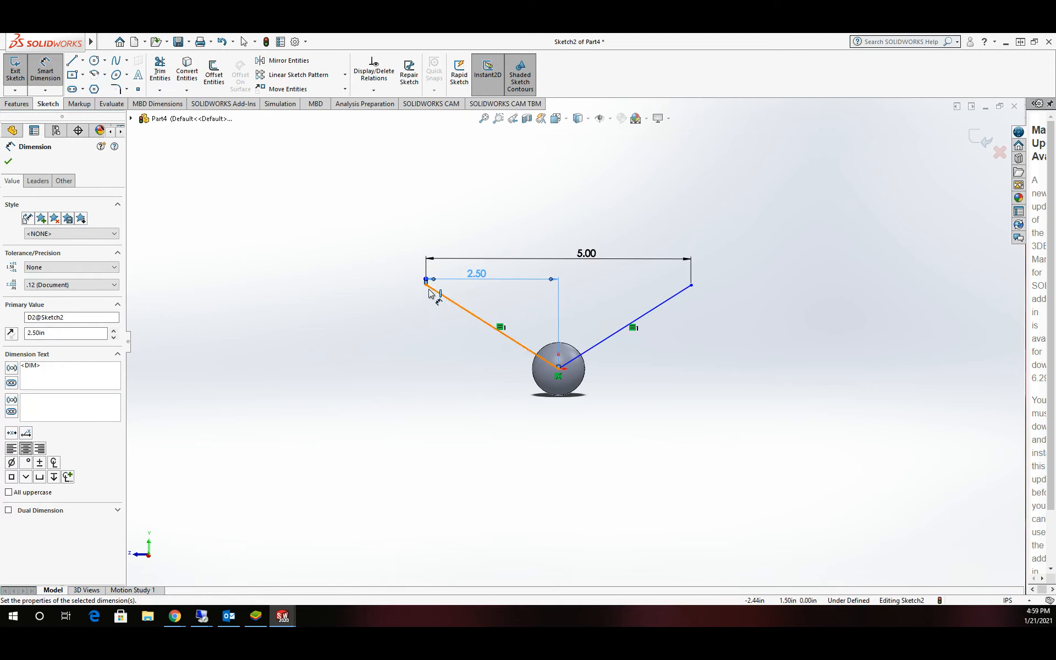
- Set the vertical distance from the origin to the right line's upper endpoint to 5 in and close the sketch
{"action": "left_click", "coordinate": [559, 369]}
{"action": "left_click", "coordinate": [692, 286]}
{"action": "left_click", "coordinate": [774, 319]}
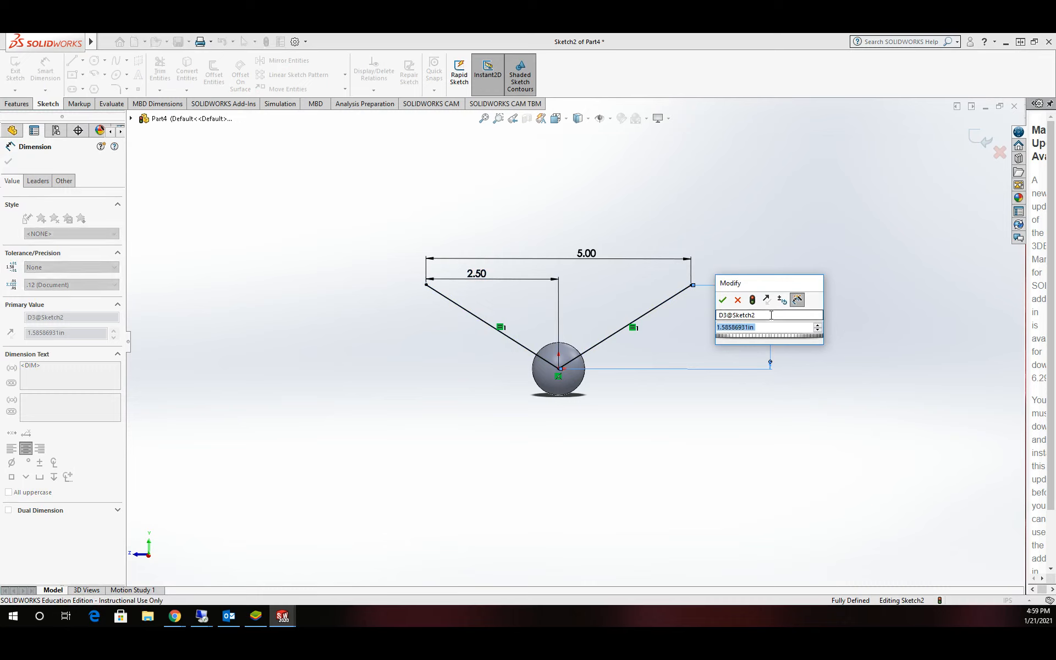
{"action": "type", "text": "5"}
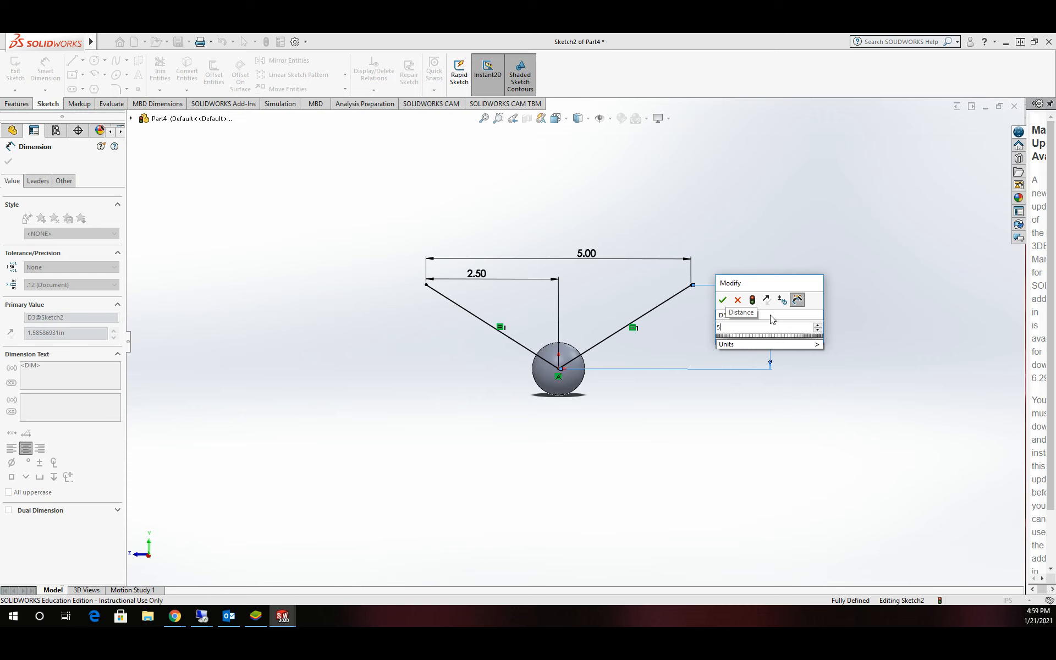
{"action": "left_click", "coordinate": [723, 299]}
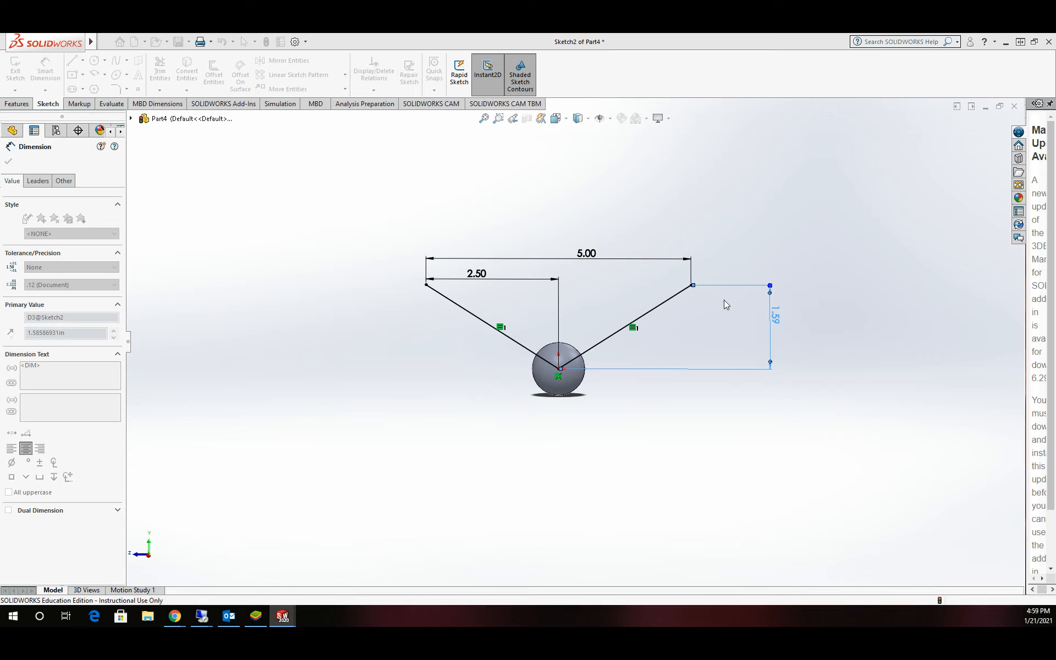
{"action": "key", "text": "f"}
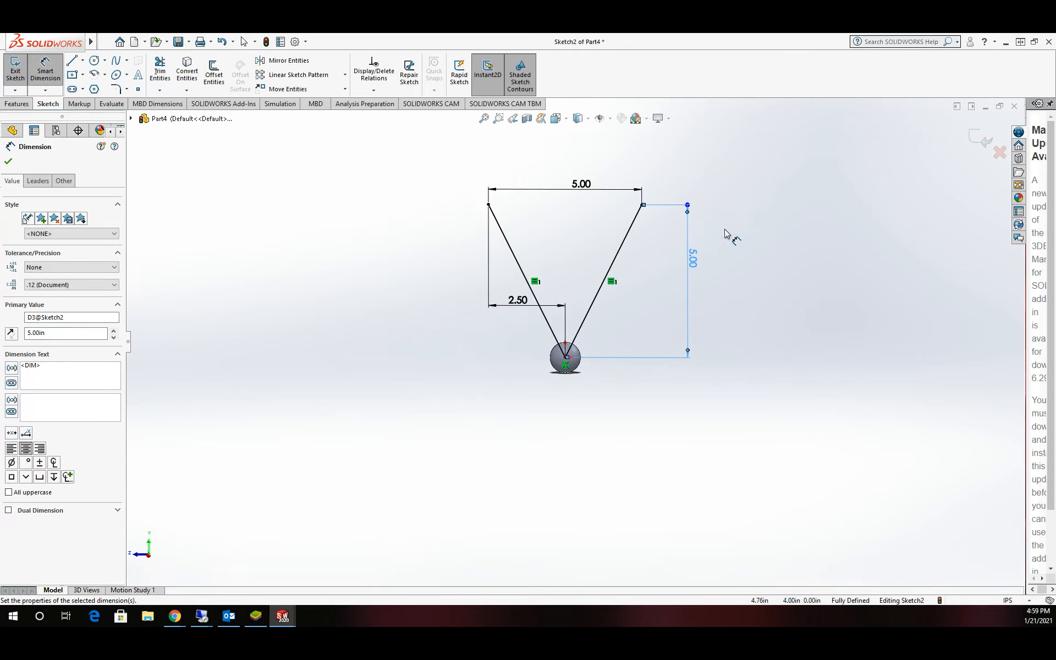
{"action": "key", "text": "Escape"}
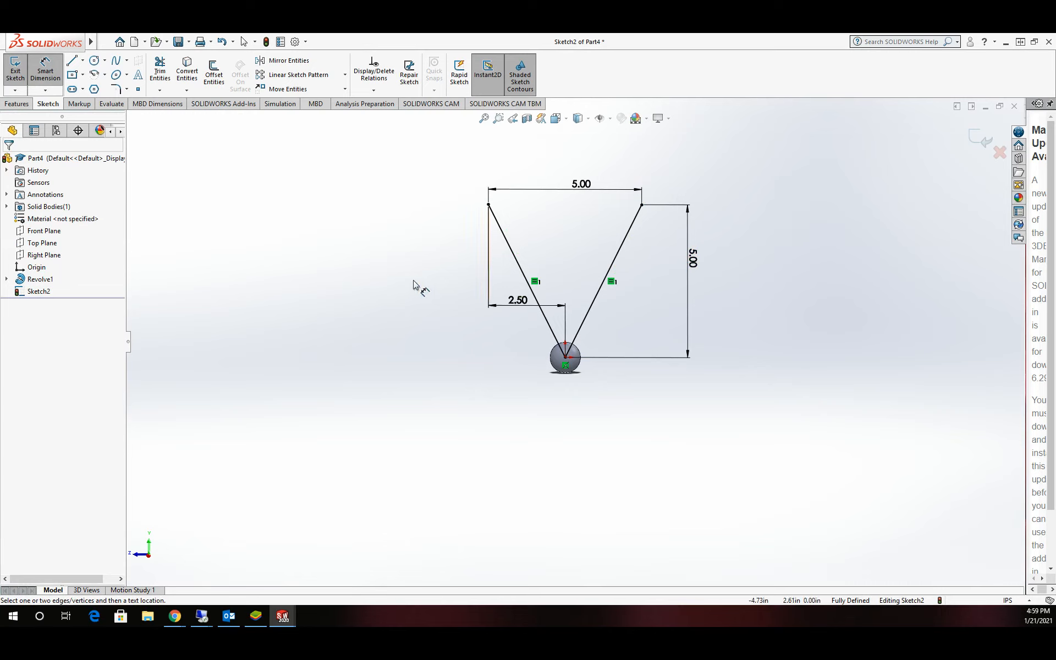
{"action": "left_click", "coordinate": [15, 68]}
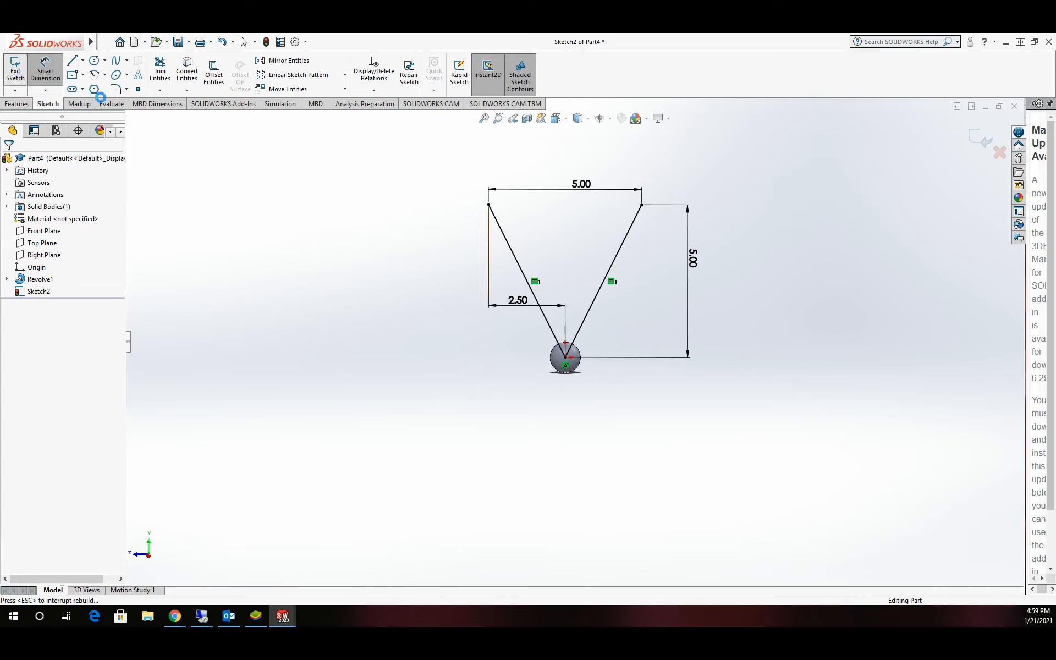
- In a new sketch on the Front Plane, draw a circle about 0.28 in in diameter centred on the origin
{"action": "mouse_move", "coordinate": [570, 296]}
{"action": "middle_mouse_down"}
{"action": "mouse_move", "coordinate": [678, 294]}
{"action": "mouse_move", "coordinate": [688, 333]}
{"action": "mouse_move", "coordinate": [669, 332]}
{"action": "middle_mouse_up"}
{"action": "scroll", "coordinate": [569, 351], "scroll_direction": "down", "scroll_amount": 5}
{"action": "scroll", "coordinate": [569, 351], "scroll_direction": "down", "scroll_amount": 2}
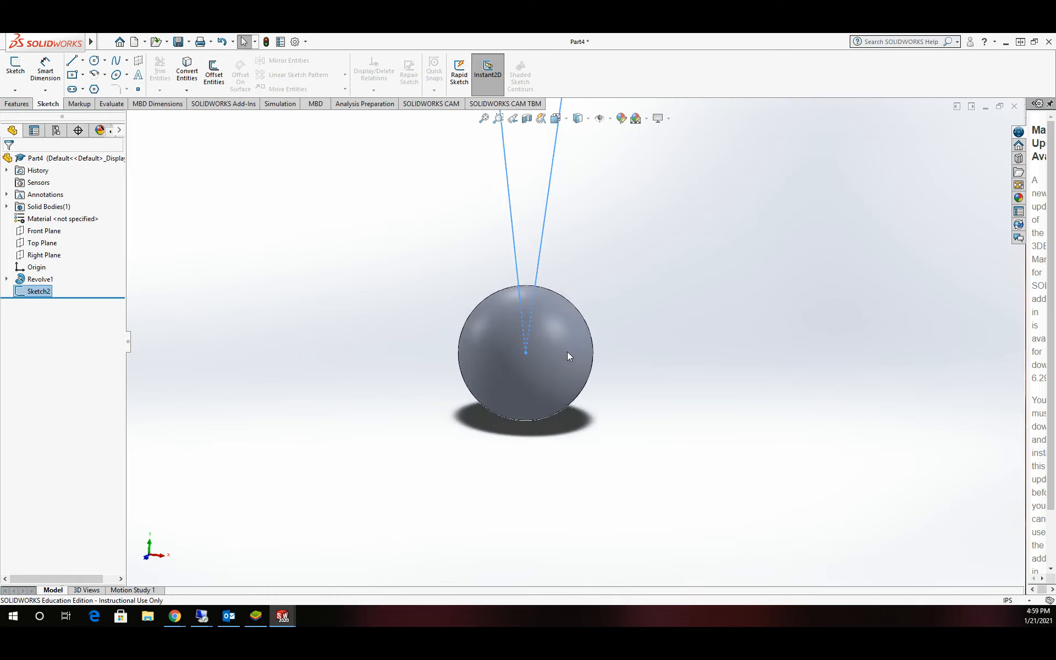
{"action": "key", "text": "Escape"}
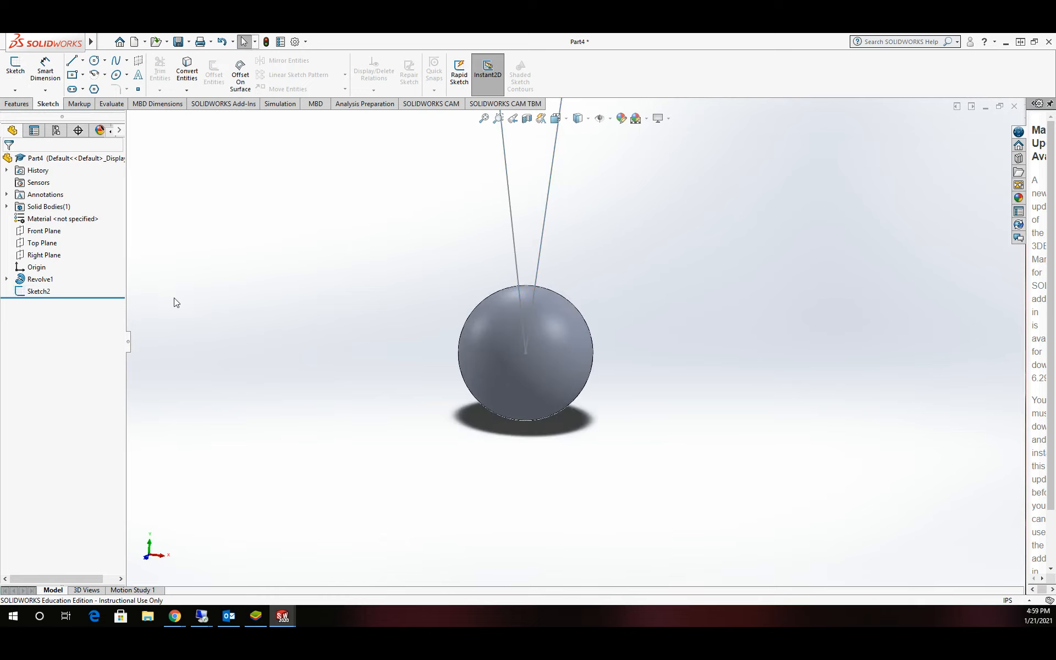
{"action": "left_click", "coordinate": [43, 231]}
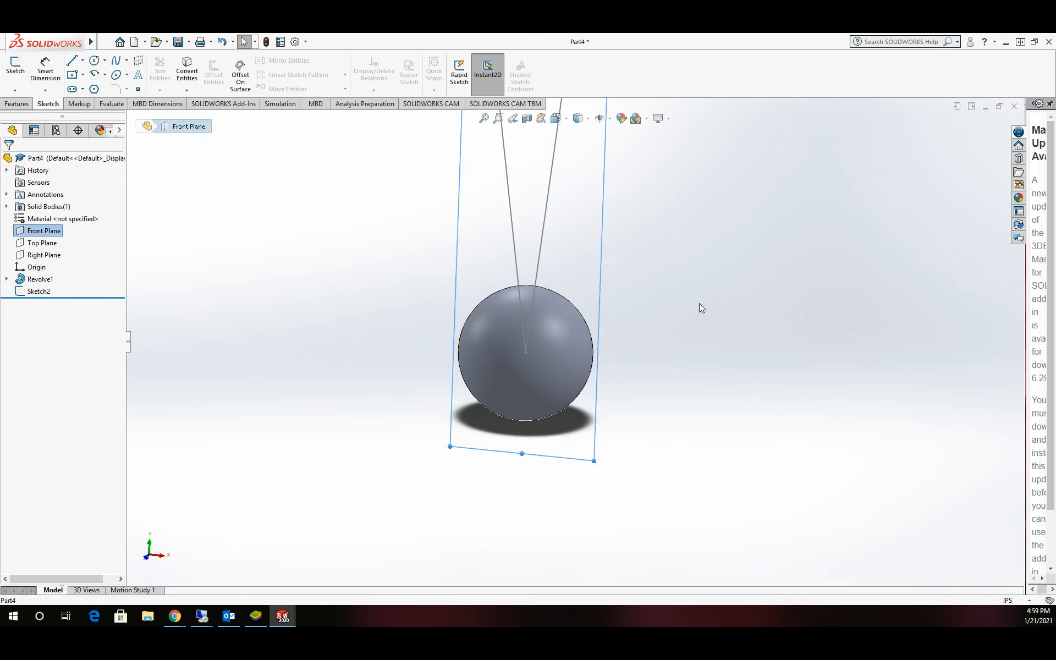
{"action": "left_click", "coordinate": [15, 67]}
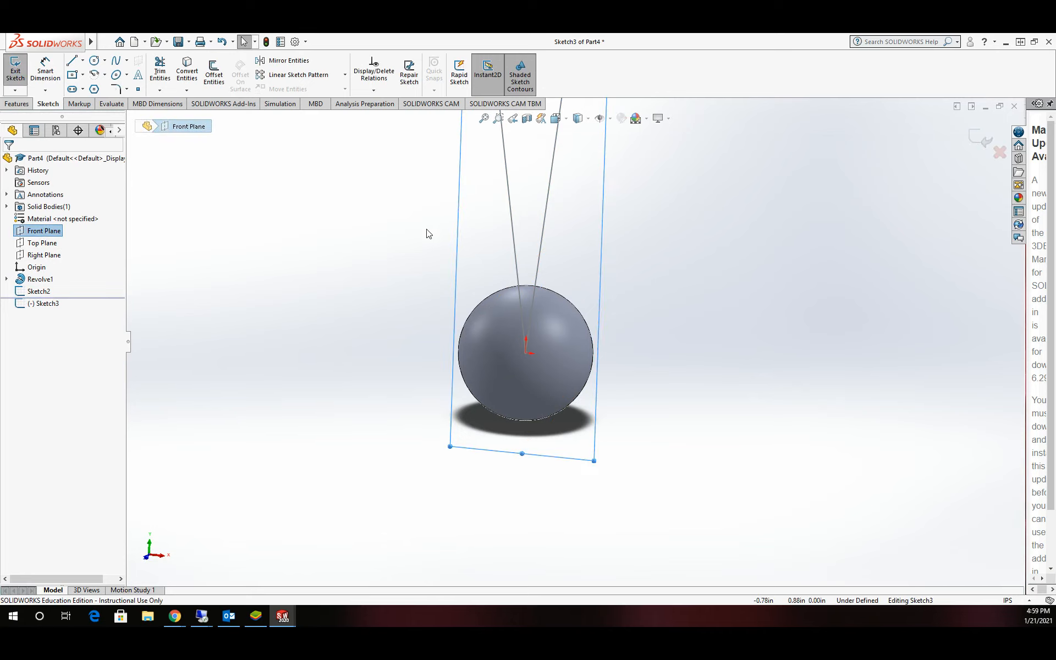
{"action": "left_click", "coordinate": [94, 60]}
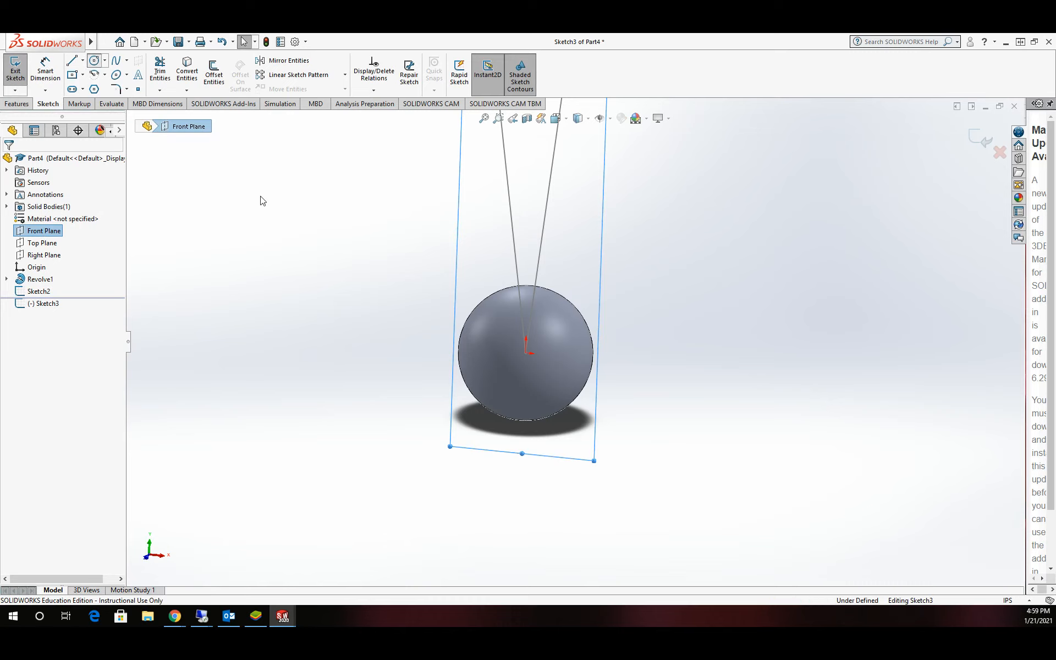
{"action": "left_click", "coordinate": [526, 352]}
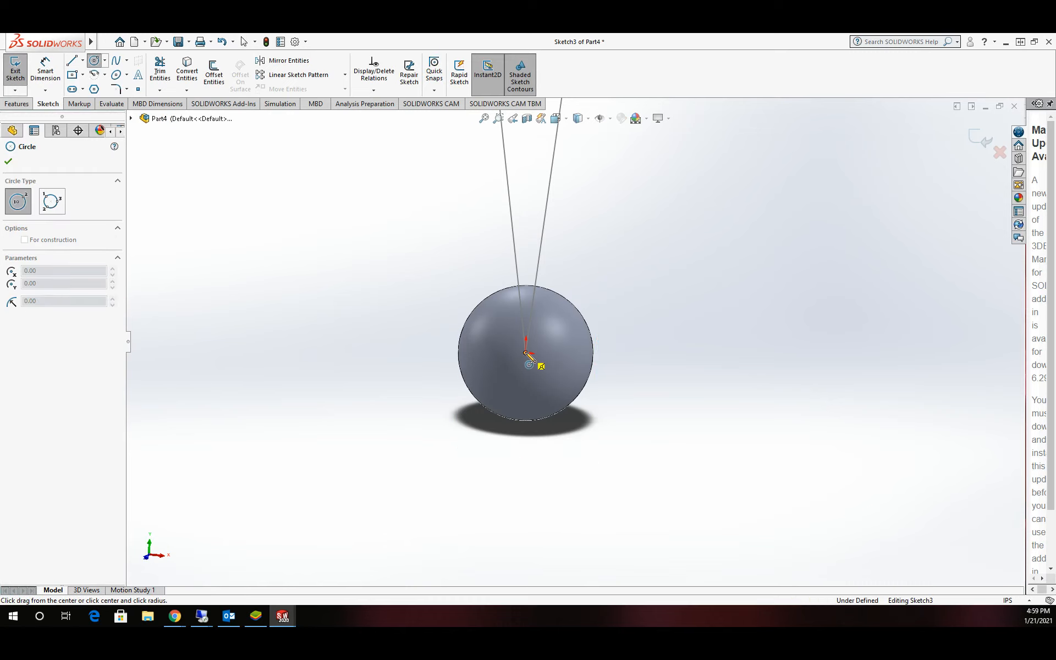
{"action": "left_click", "coordinate": [547, 356]}
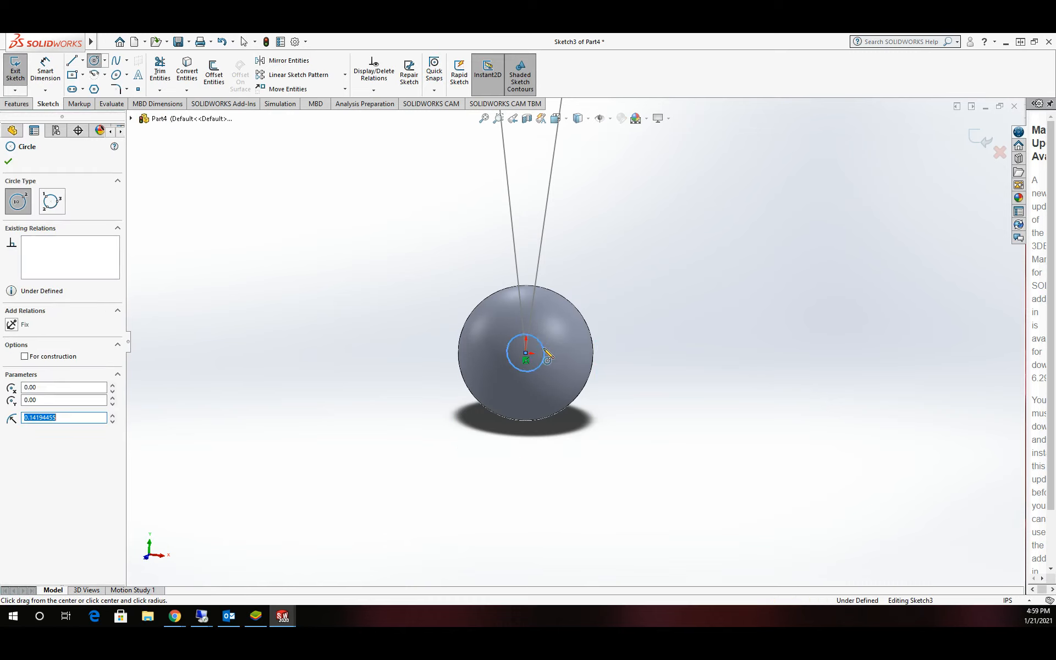
- Set the circle's diameter to 0.05 in and close the sketch
{"action": "left_click", "coordinate": [45, 69]}
{"action": "left_click", "coordinate": [543, 348]}
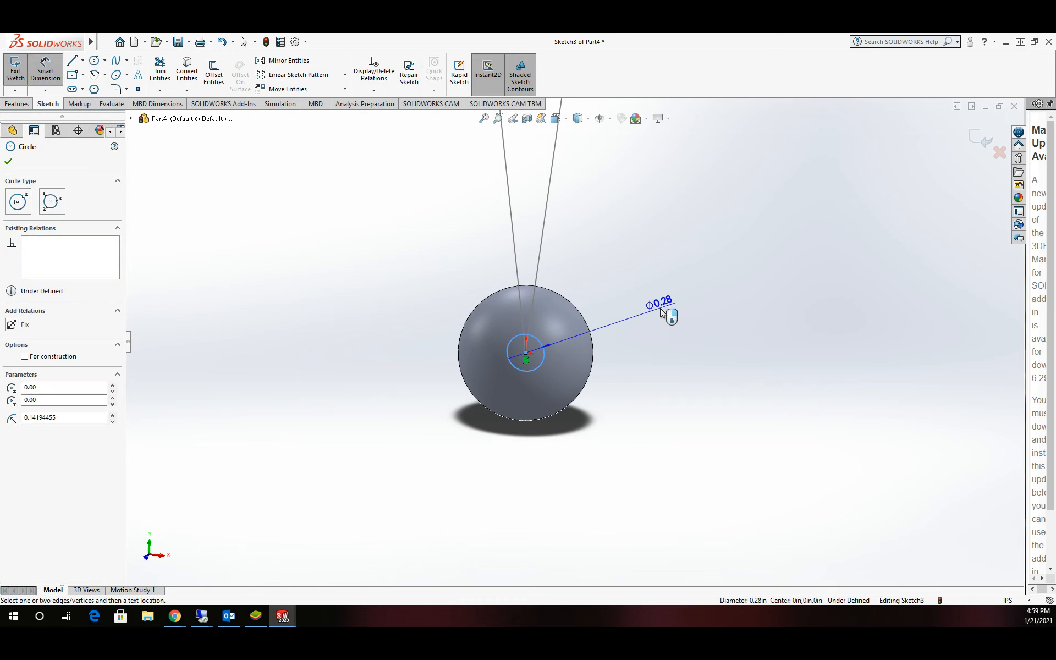
{"action": "left_click", "coordinate": [658, 308]}
{"action": "type", "text": ".05"}
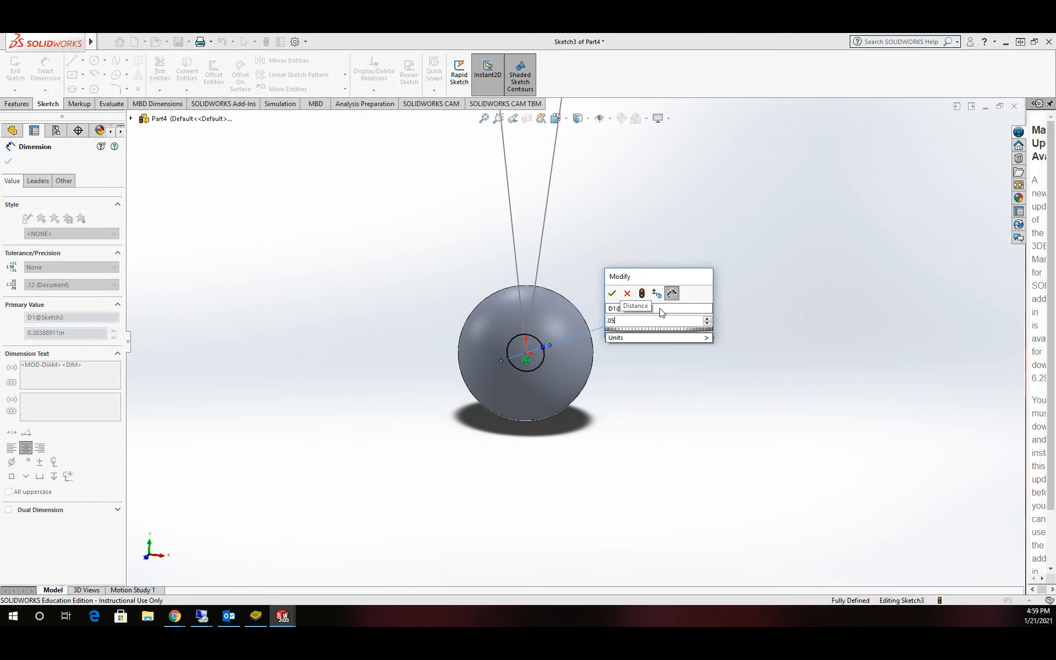
{"action": "left_click", "coordinate": [612, 293]}
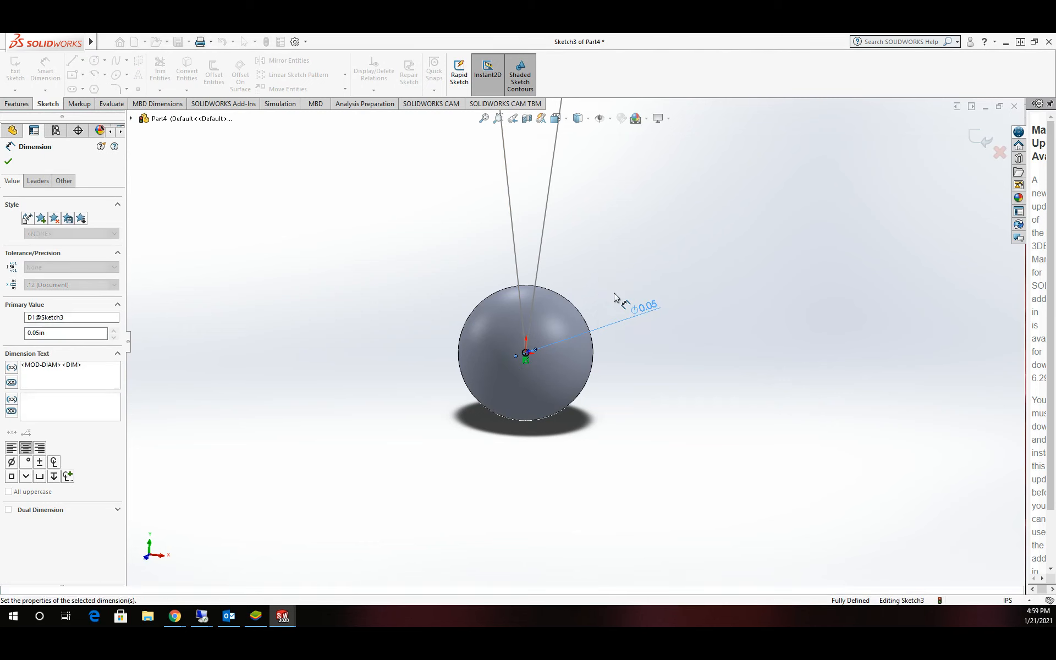
{"action": "key", "text": "Escape"}
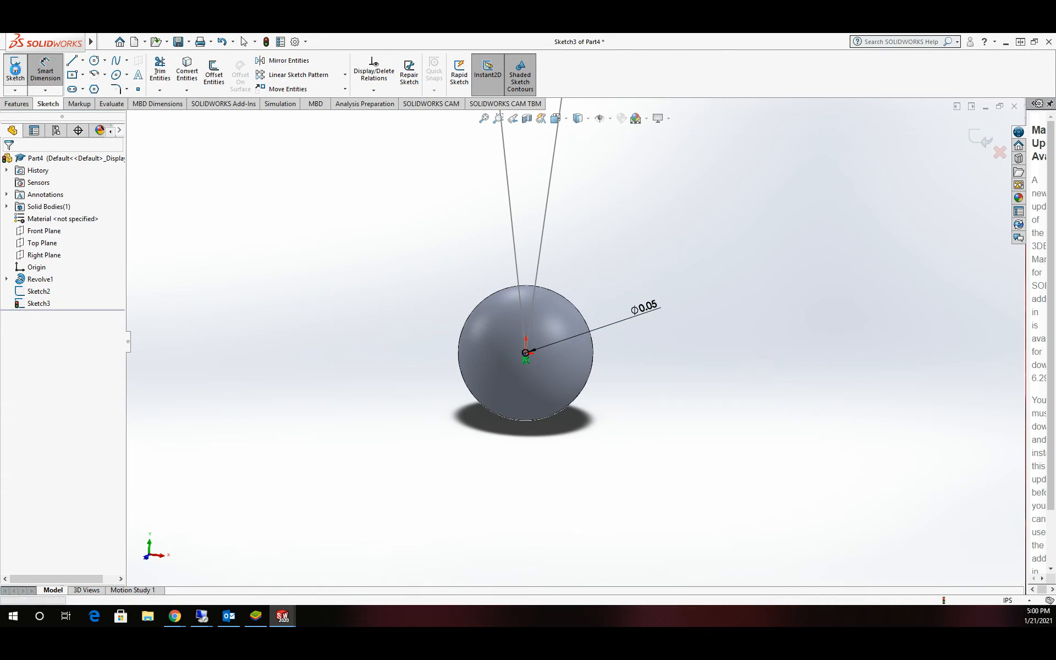
{"action": "left_click", "coordinate": [26, 73]}
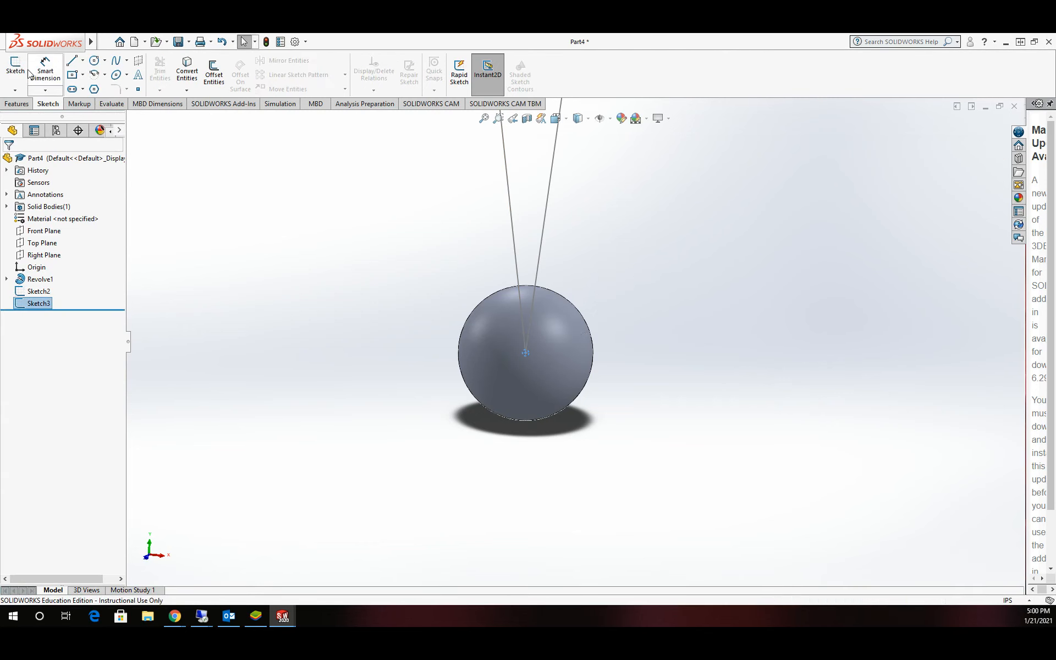
- Start a Swept Boss/Base with the small circle sketch as profile and the V-shaped line sketch as path, applied bidirectionally
{"action": "left_click", "coordinate": [16, 103]}
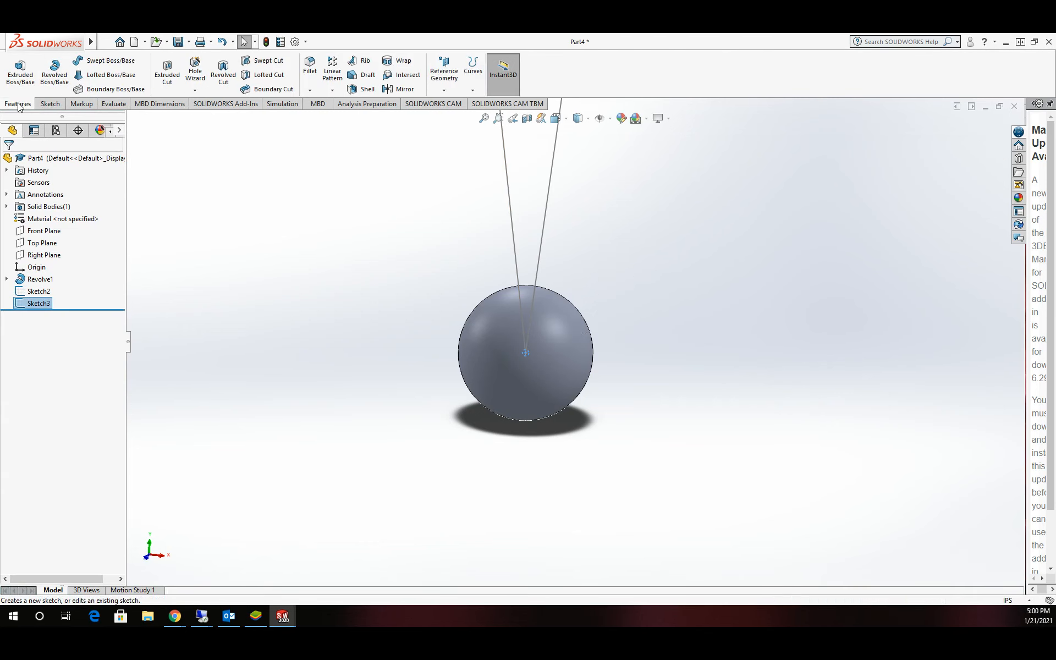
{"action": "left_click", "coordinate": [100, 61]}
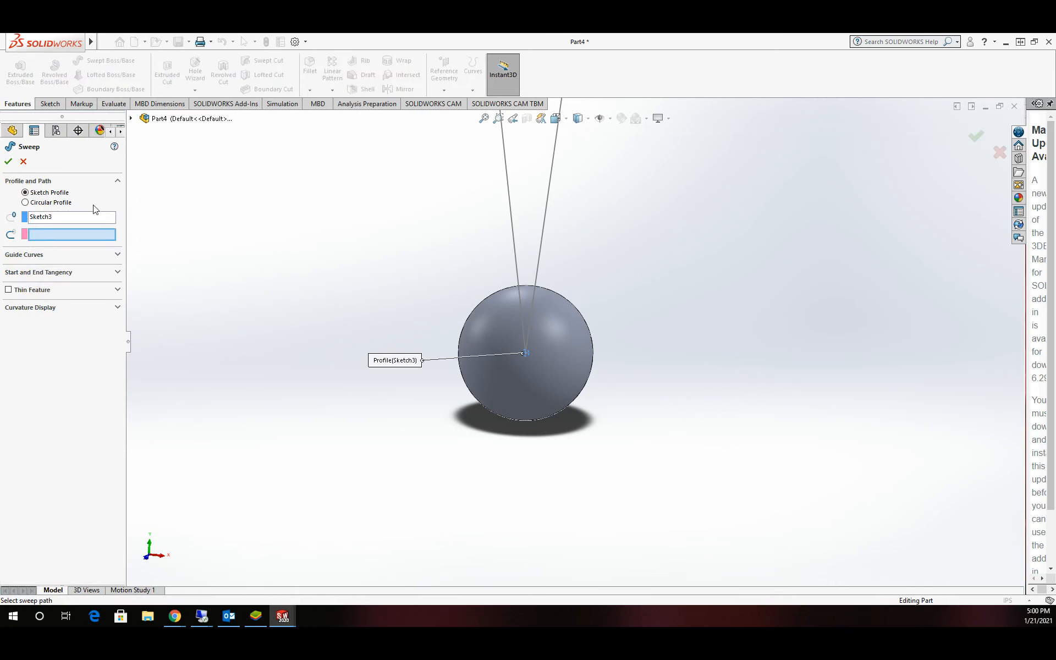
{"action": "left_click", "coordinate": [130, 119]}
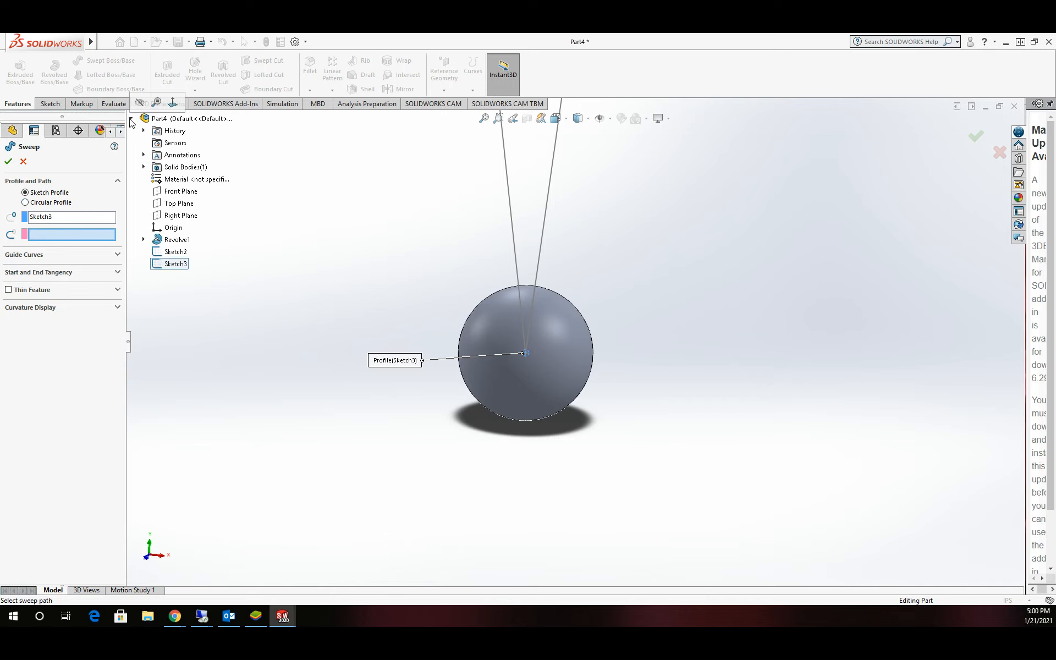
{"action": "left_click", "coordinate": [177, 251]}
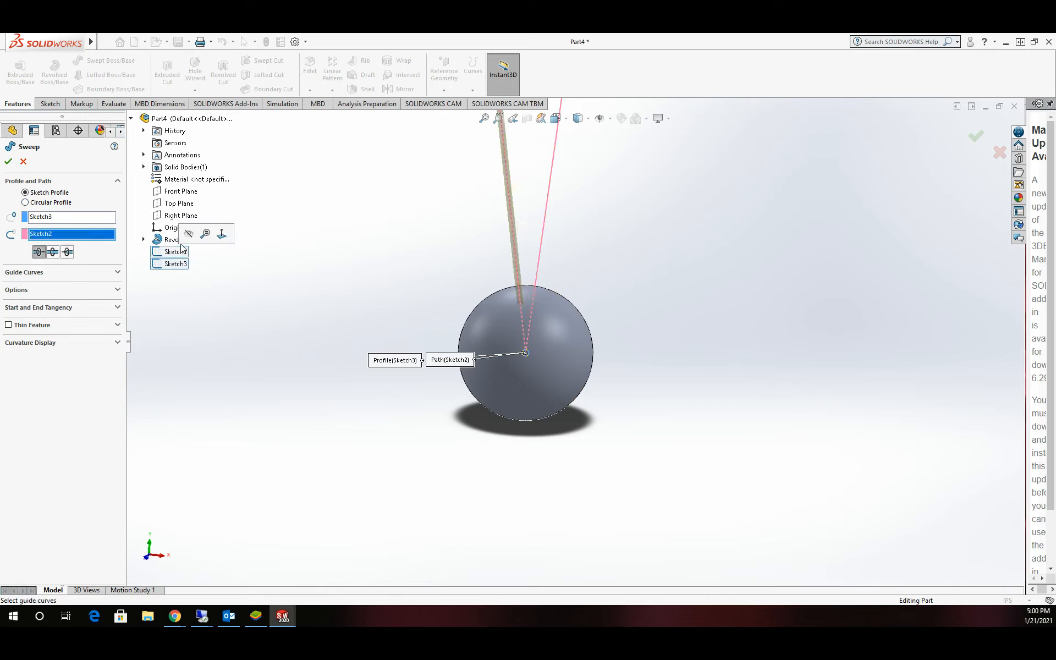
{"action": "left_click", "coordinate": [53, 252]}
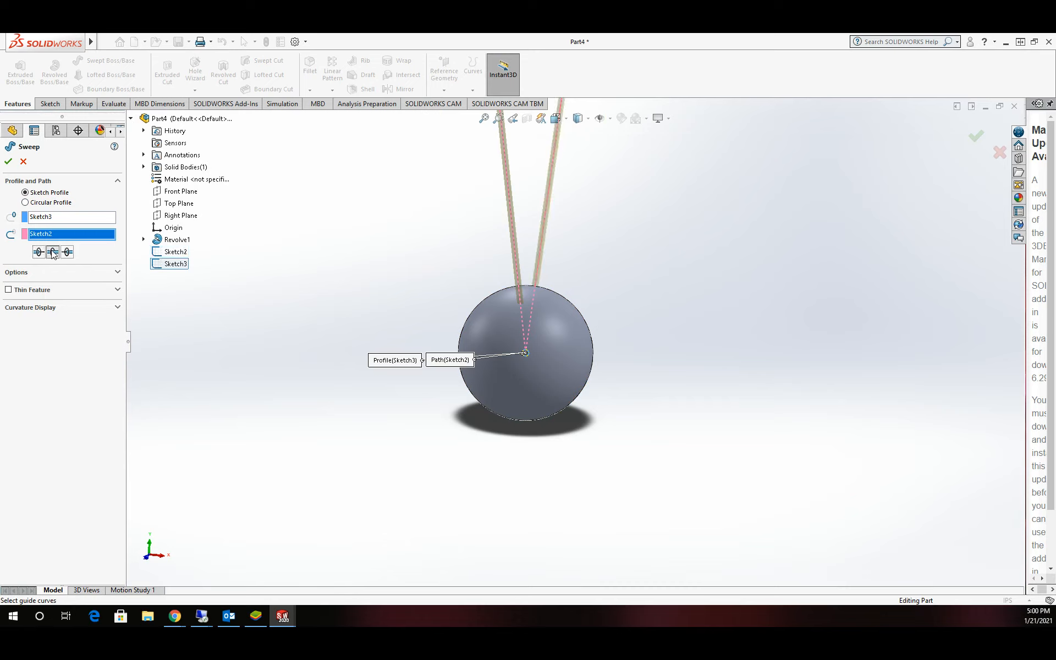
- Set the sweep's profile orientation to Keep Normal Constant and create the strings
{"action": "left_click", "coordinate": [117, 272]}
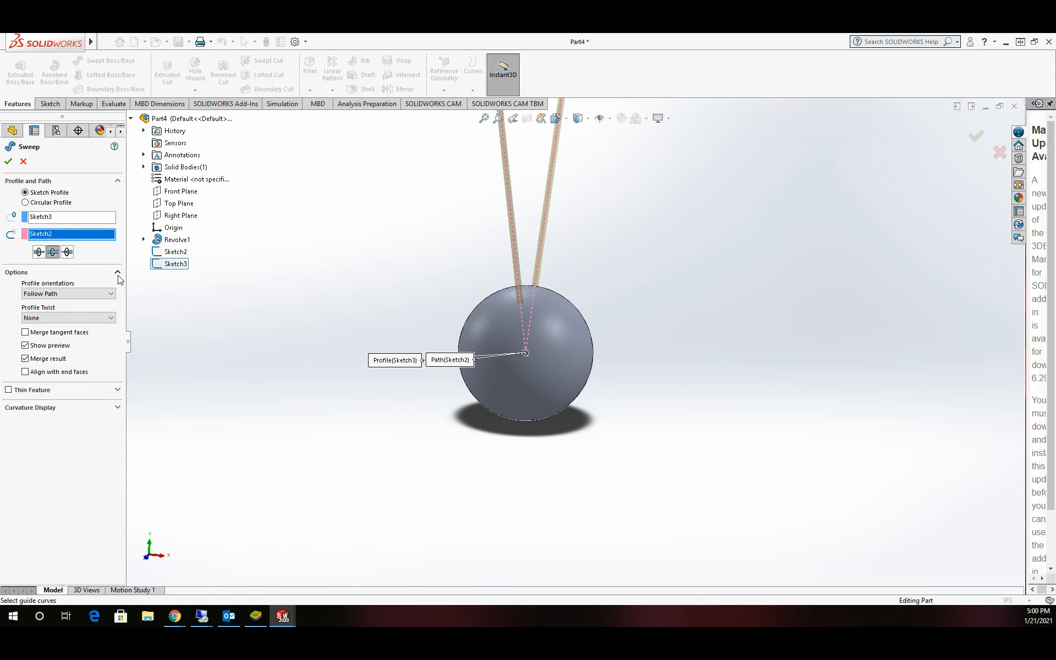
{"action": "left_click", "coordinate": [91, 295]}
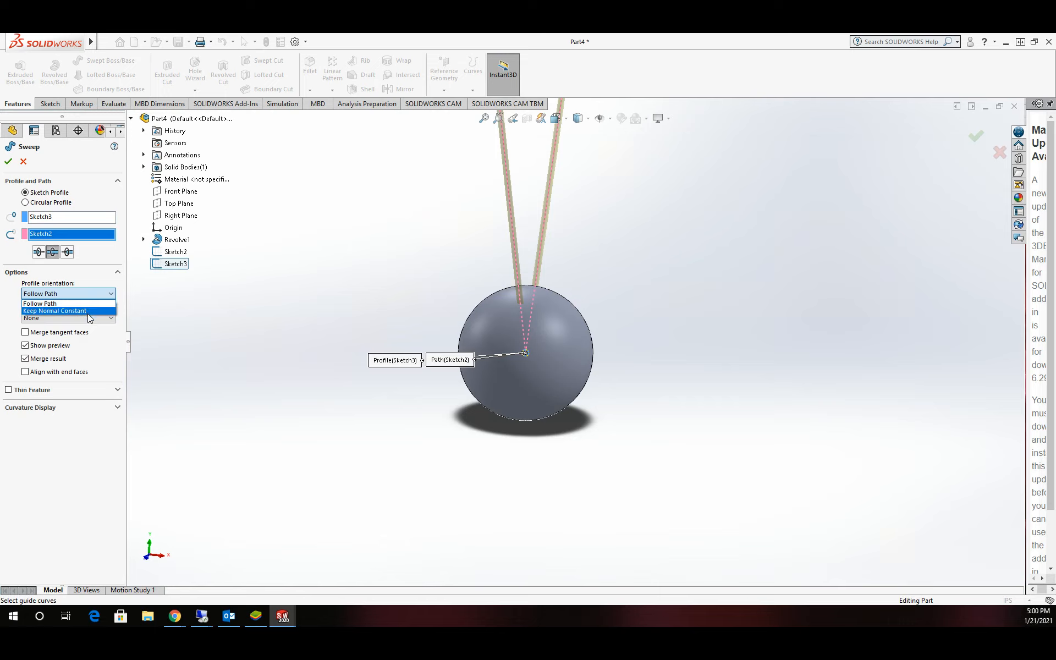
{"action": "left_click", "coordinate": [88, 313]}
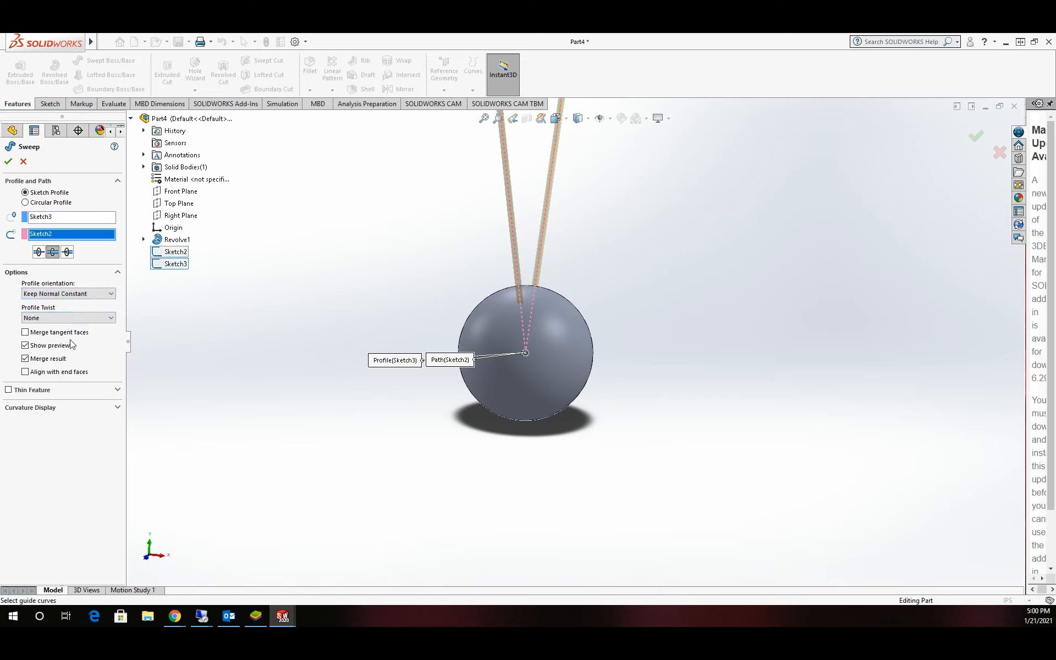
{"action": "scroll", "coordinate": [587, 146], "scroll_direction": "up", "scroll_amount": 3}
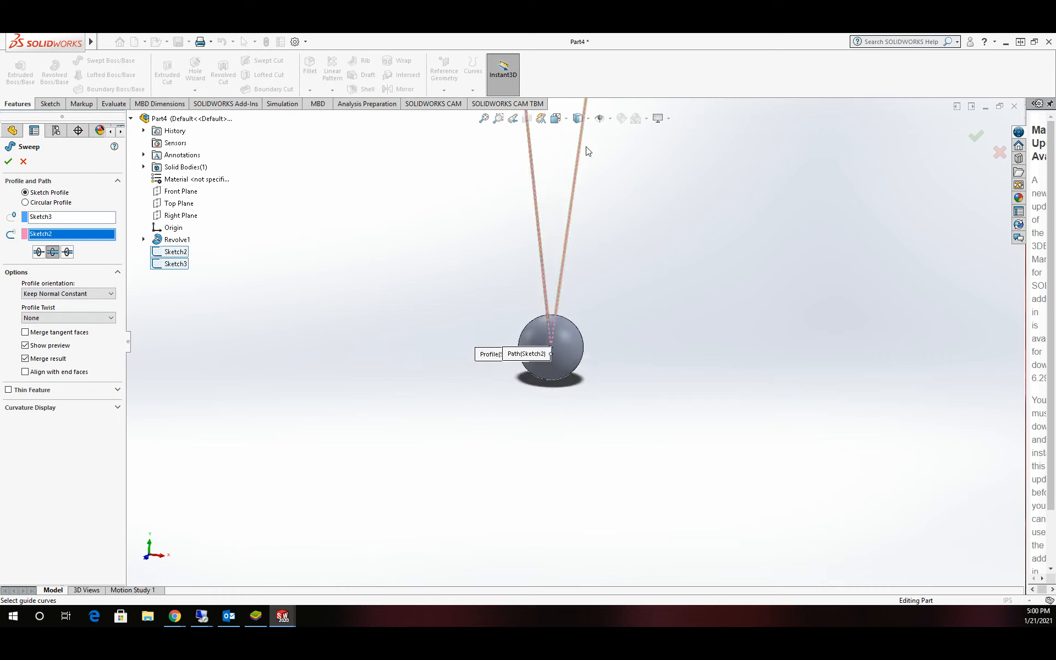
{"action": "scroll", "coordinate": [583, 154], "scroll_direction": "down", "scroll_amount": 4}
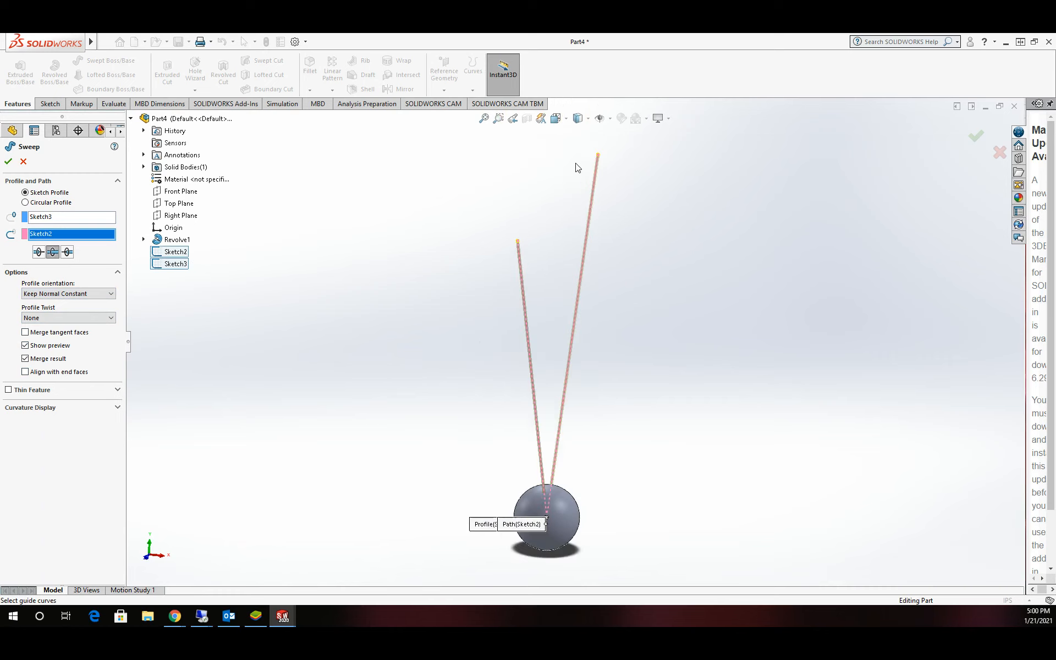
{"action": "left_click", "coordinate": [9, 162]}
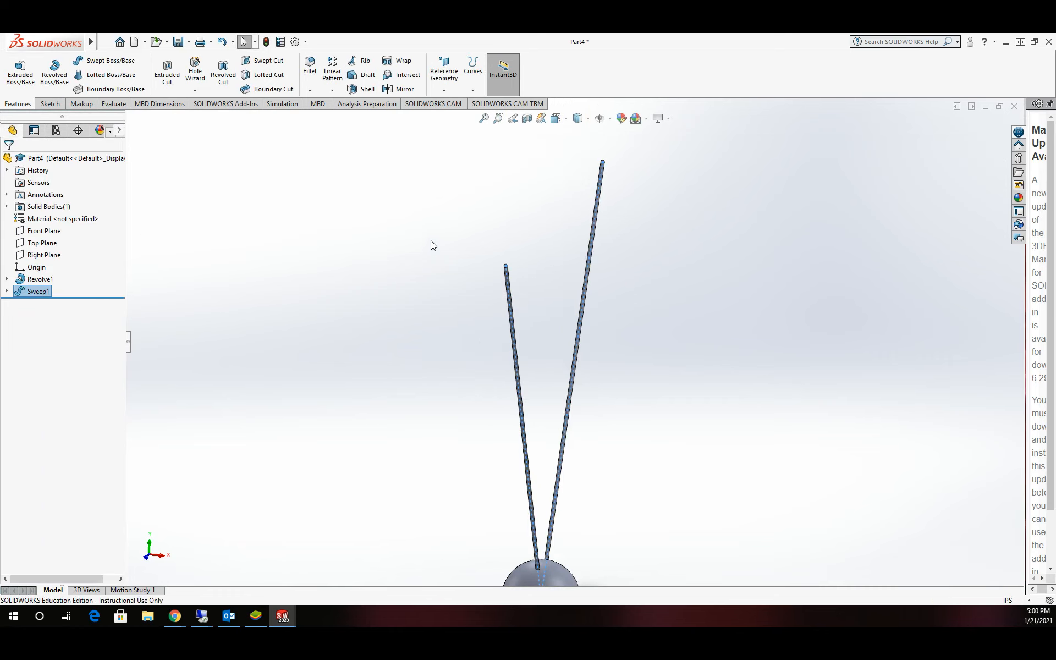
- Examine the swept strings and their upper ends from the front, right and angled views
{"action": "left_click", "coordinate": [369, 251]}
{"action": "left_click", "coordinate": [558, 121]}
{"action": "left_click", "coordinate": [437, 429]}
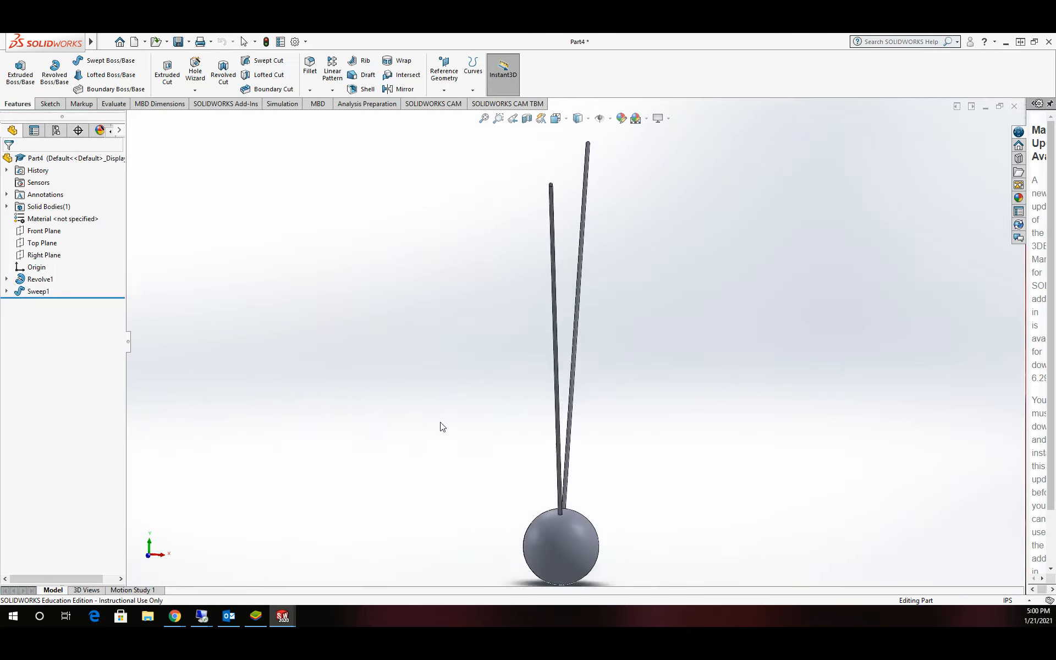
{"action": "left_click", "coordinate": [555, 118]}
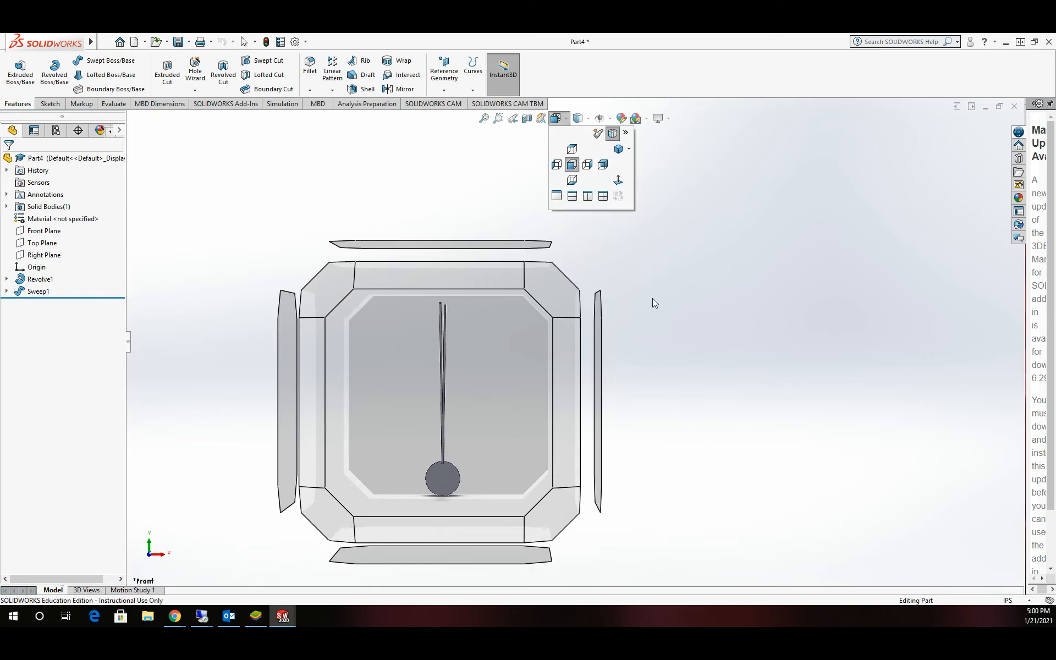
{"action": "left_click", "coordinate": [573, 372]}
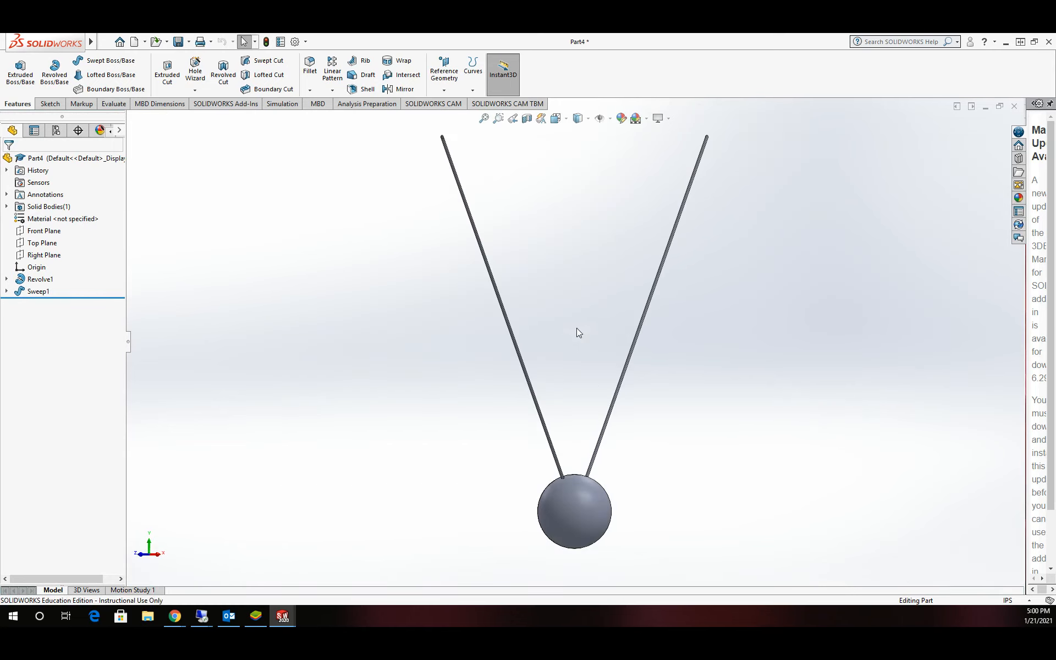
{"action": "left_click", "coordinate": [555, 118]}
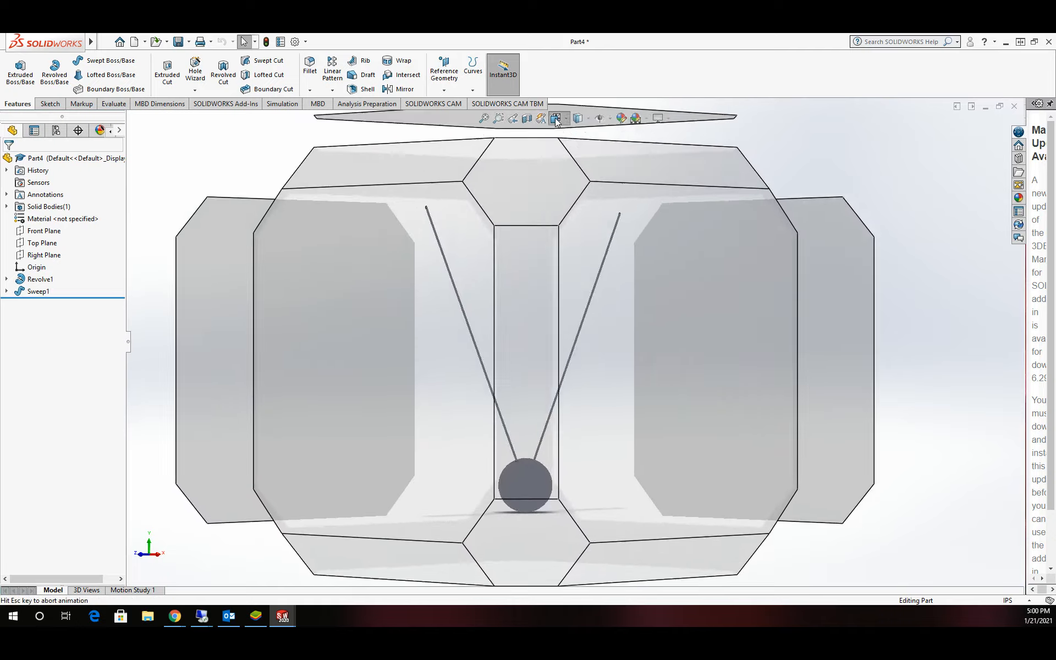
{"action": "left_click", "coordinate": [584, 314]}
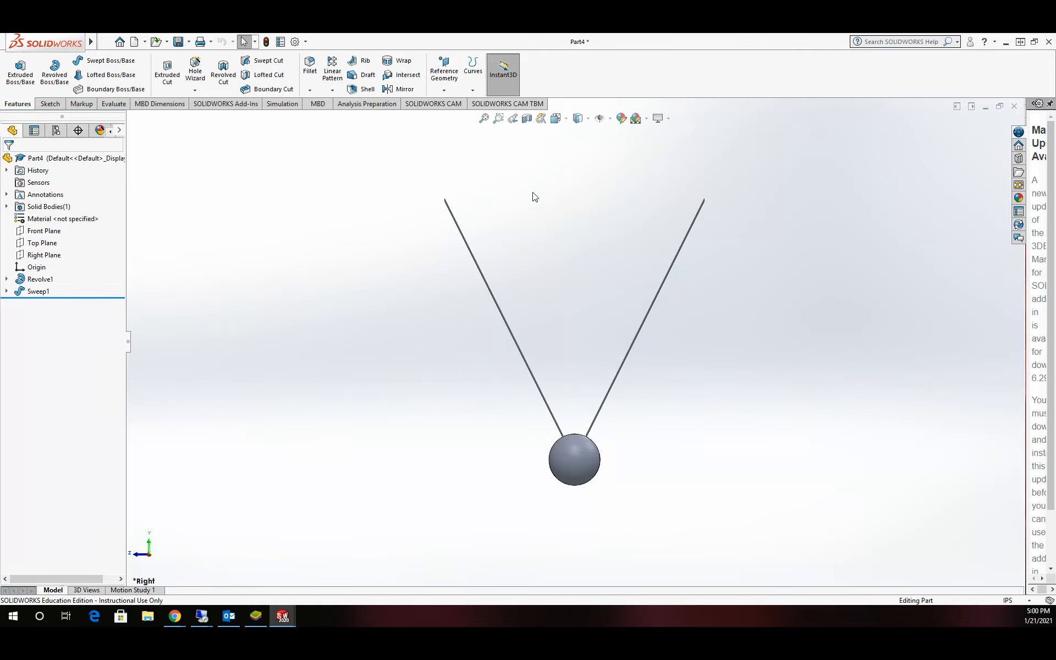
{"action": "scroll", "coordinate": [451, 213], "scroll_direction": "down", "scroll_amount": 3}
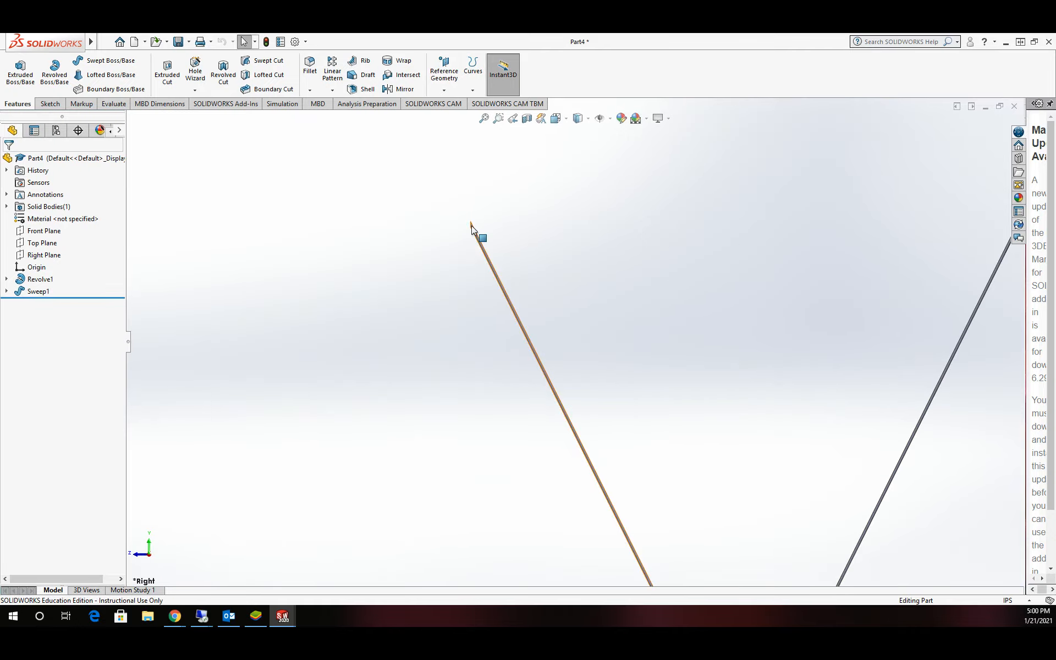
{"action": "scroll", "coordinate": [476, 236], "scroll_direction": "down", "scroll_amount": 1}
{"action": "scroll", "coordinate": [632, 253], "scroll_direction": "up", "scroll_amount": 3}
{"action": "scroll", "coordinate": [806, 307], "scroll_direction": "down", "scroll_amount": 3}
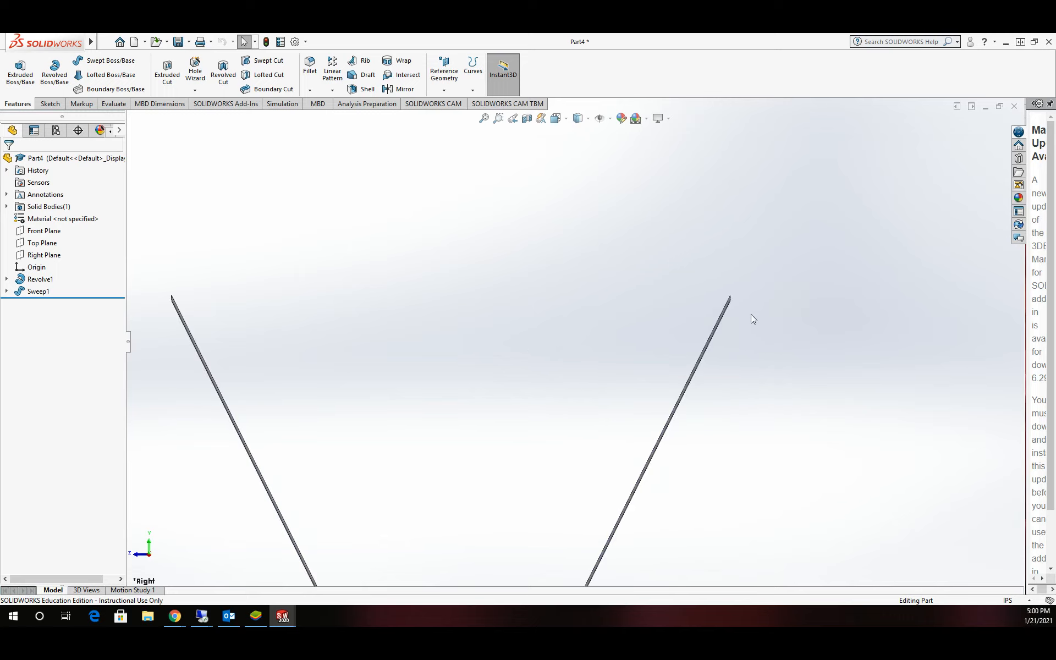
{"action": "scroll", "coordinate": [740, 309], "scroll_direction": "up", "scroll_amount": 2}
{"action": "middle_click_drag", "start_coordinate": [497, 367], "coordinate": [555, 373]}
{"action": "scroll", "coordinate": [450, 351], "scroll_direction": "down", "scroll_amount": 3}
{"action": "scroll", "coordinate": [449, 351], "scroll_direction": "down", "scroll_amount": 3}
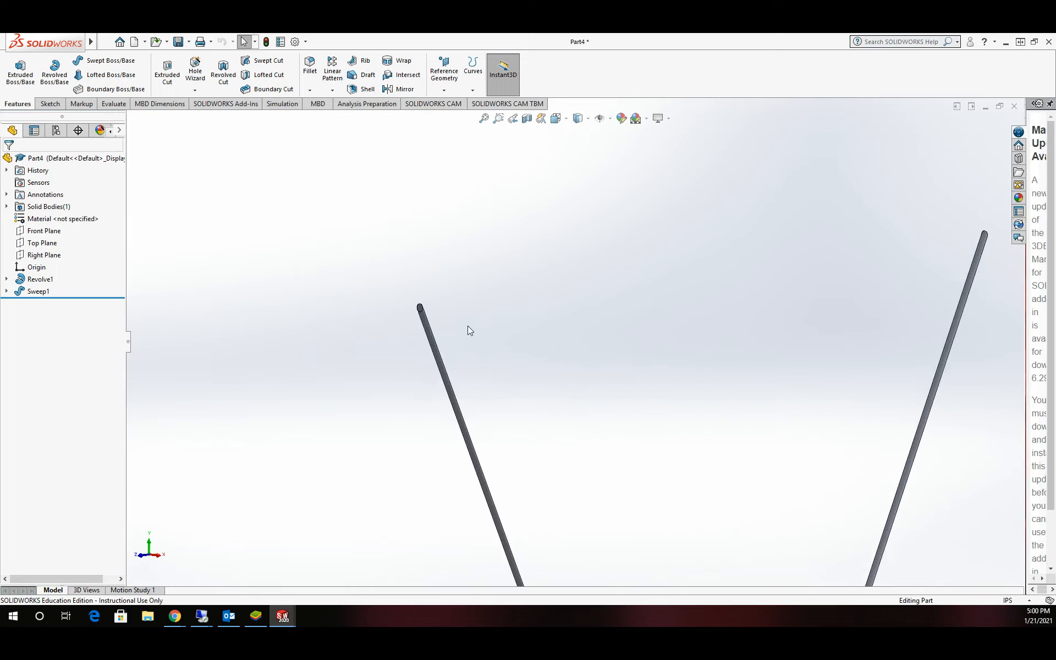
{"action": "scroll", "coordinate": [473, 328], "scroll_direction": "up", "scroll_amount": 2}
{"action": "scroll", "coordinate": [542, 385], "scroll_direction": "up", "scroll_amount": 3}
{"action": "scroll", "coordinate": [542, 385], "scroll_direction": "down", "scroll_amount": 2}
{"action": "scroll", "coordinate": [543, 385], "scroll_direction": "down", "scroll_amount": 2}
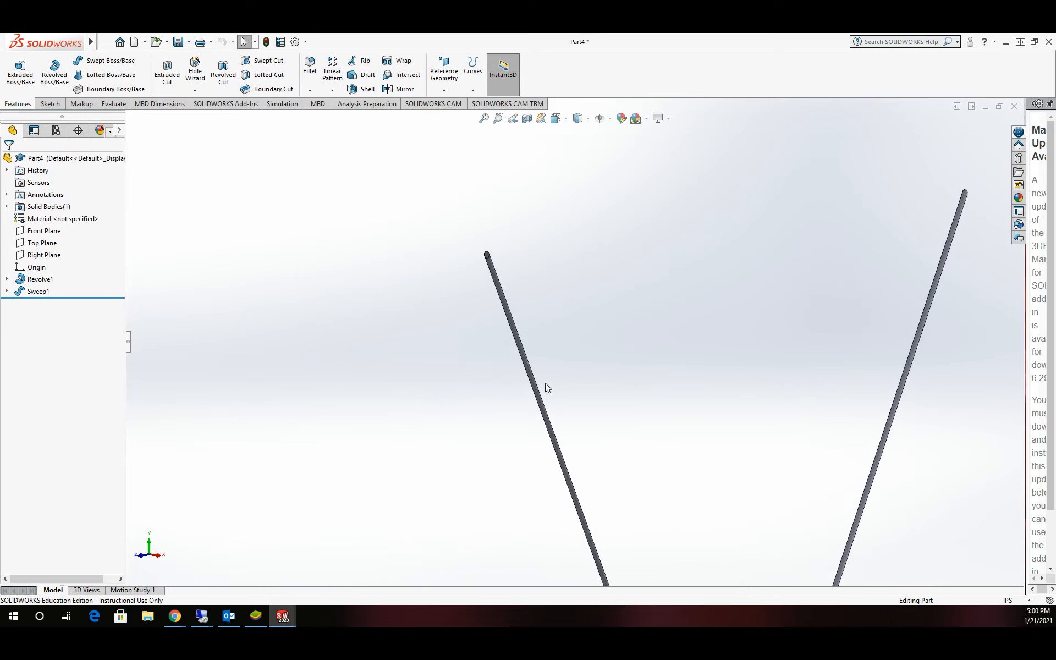
- In a new sketch on the left string's upper end face, place one point on the rim and one at the centre
{"action": "scroll", "coordinate": [498, 237], "scroll_direction": "down", "scroll_amount": 2}
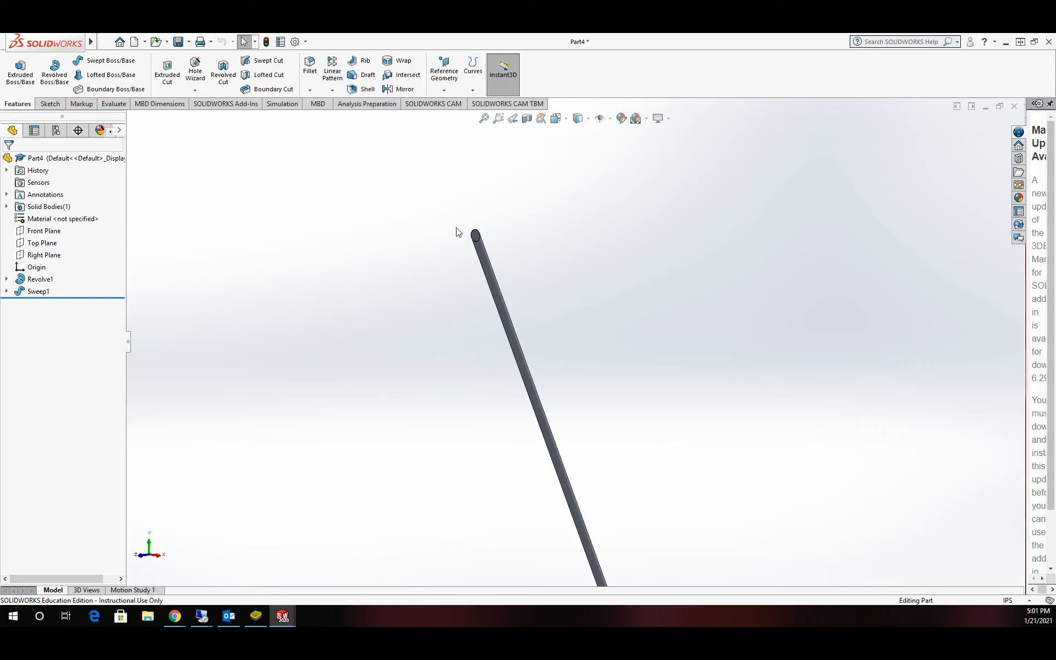
{"action": "left_click", "coordinate": [56, 105]}
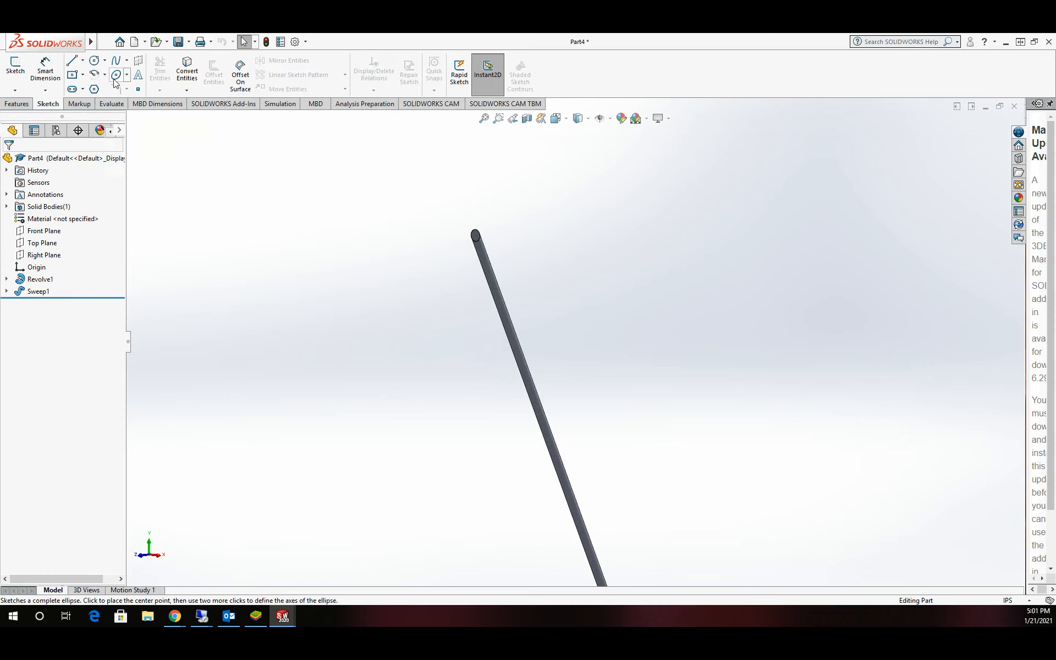
{"action": "left_click", "coordinate": [137, 89]}
{"action": "scroll", "coordinate": [484, 242], "scroll_direction": "down", "scroll_amount": 3}
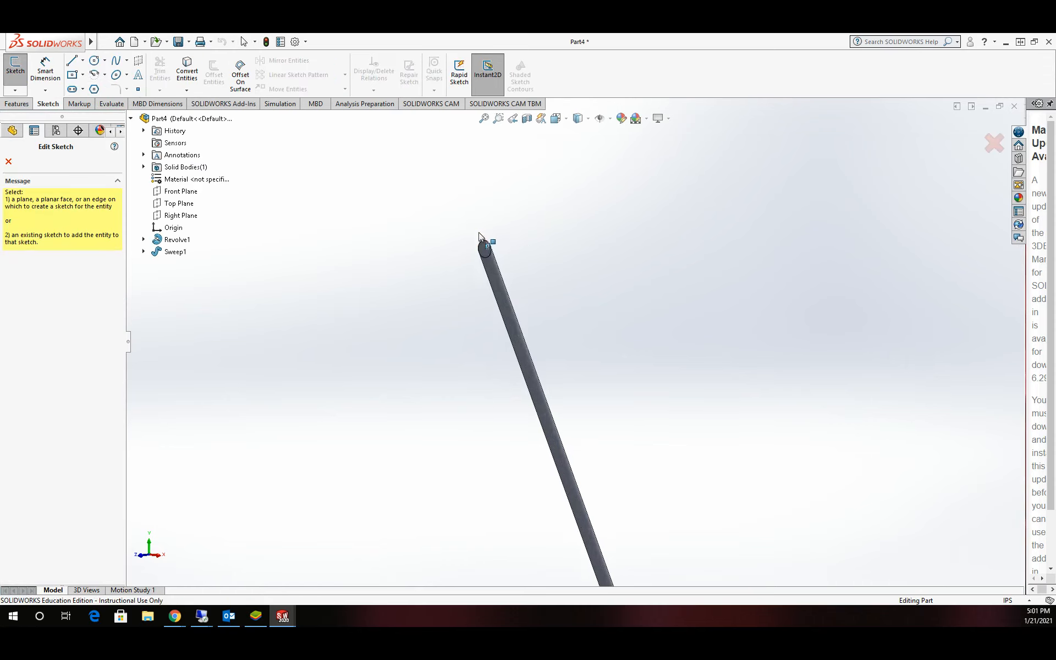
{"action": "left_click", "coordinate": [500, 273]}
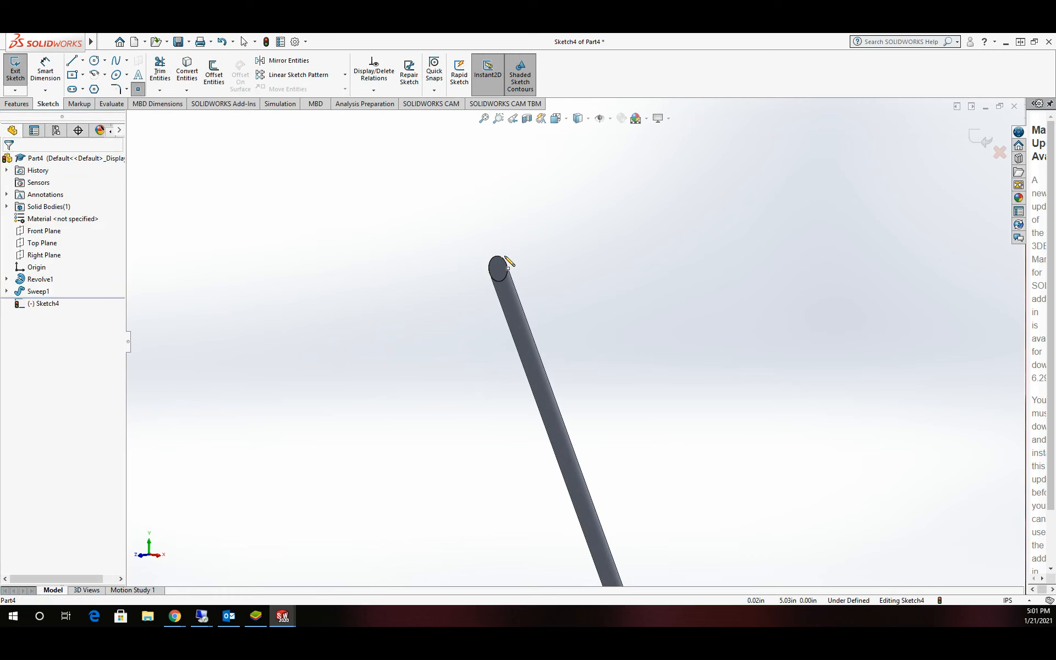
{"action": "left_click", "coordinate": [502, 258]}
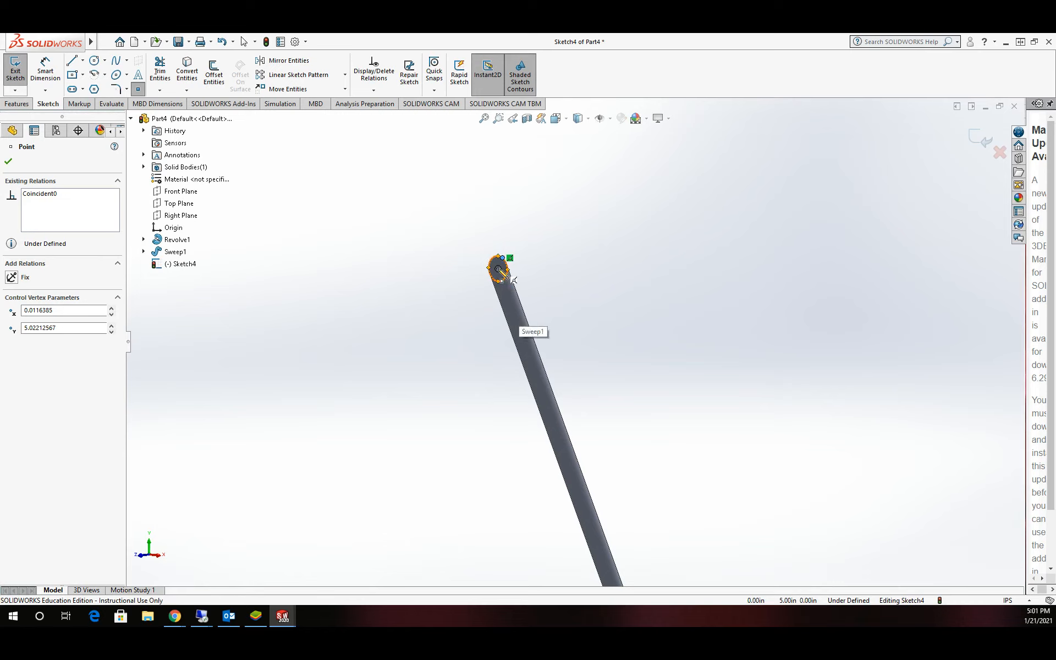
{"action": "left_click", "coordinate": [498, 268]}
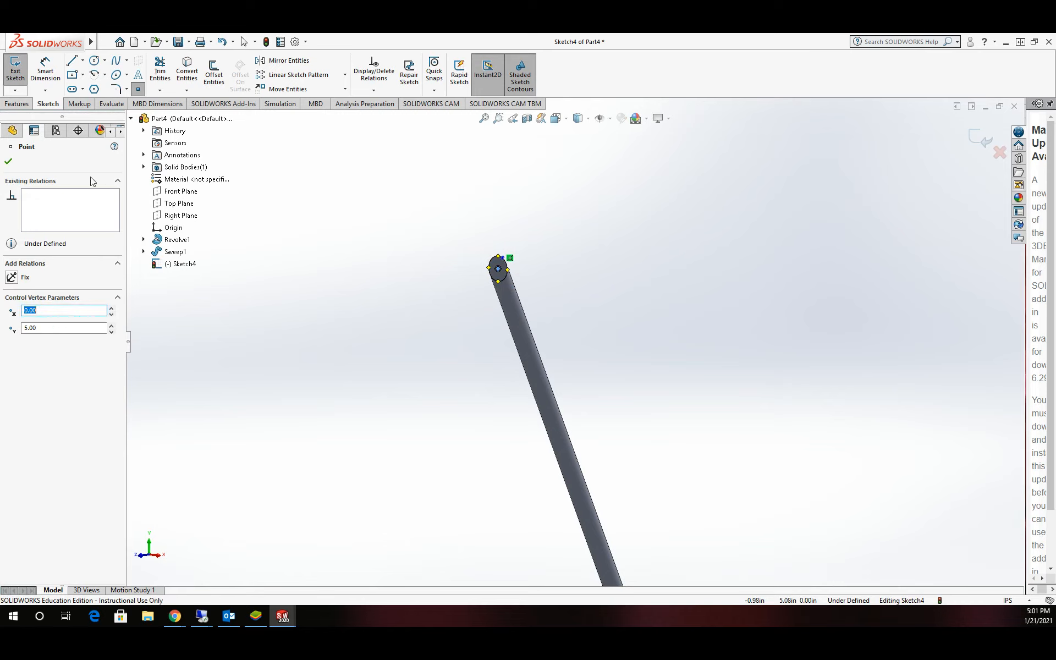
{"action": "left_click", "coordinate": [8, 161]}
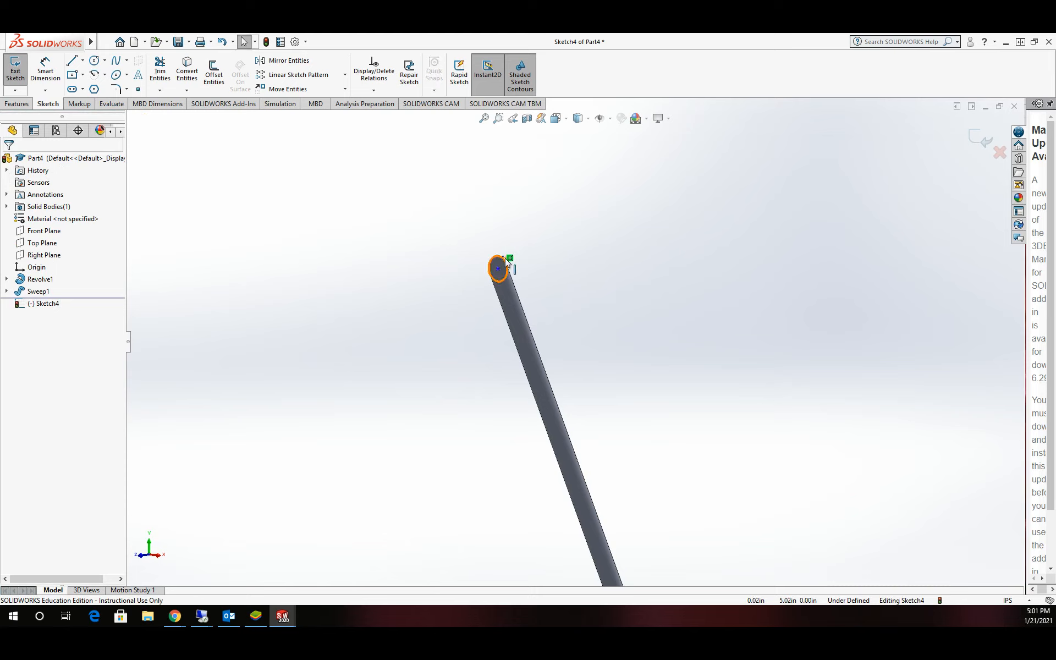
- Delete the stray point on the rim of the string's end face and close the sketch
{"action": "scroll", "coordinate": [519, 281], "scroll_direction": "down", "scroll_amount": 3}
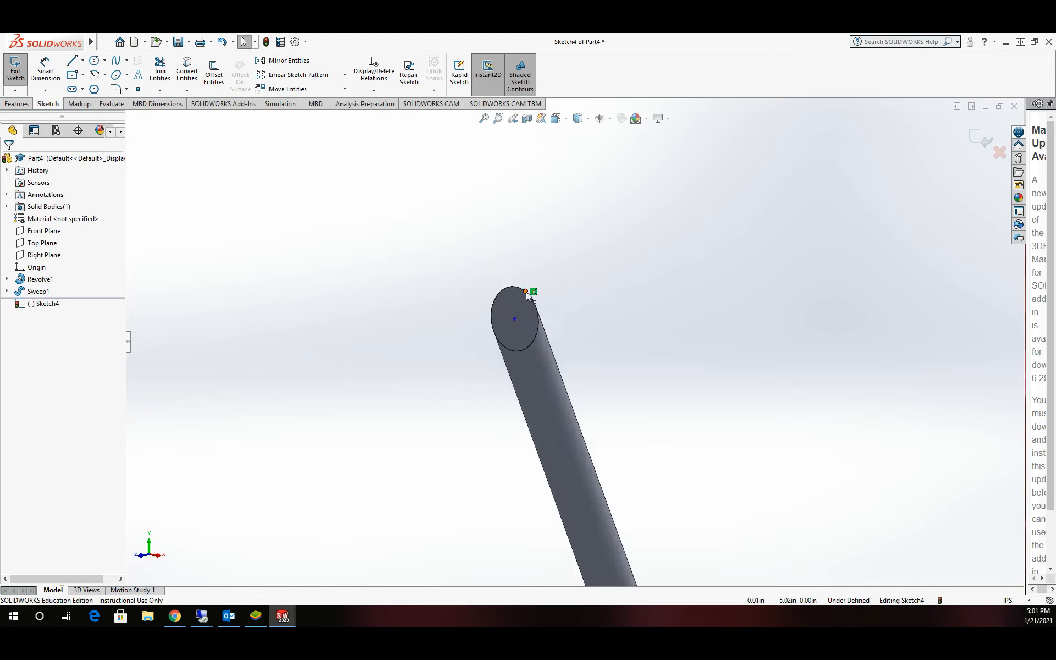
{"action": "left_click", "coordinate": [526, 293]}
{"action": "right_click", "coordinate": [526, 292]}
{"action": "left_click", "coordinate": [556, 433]}
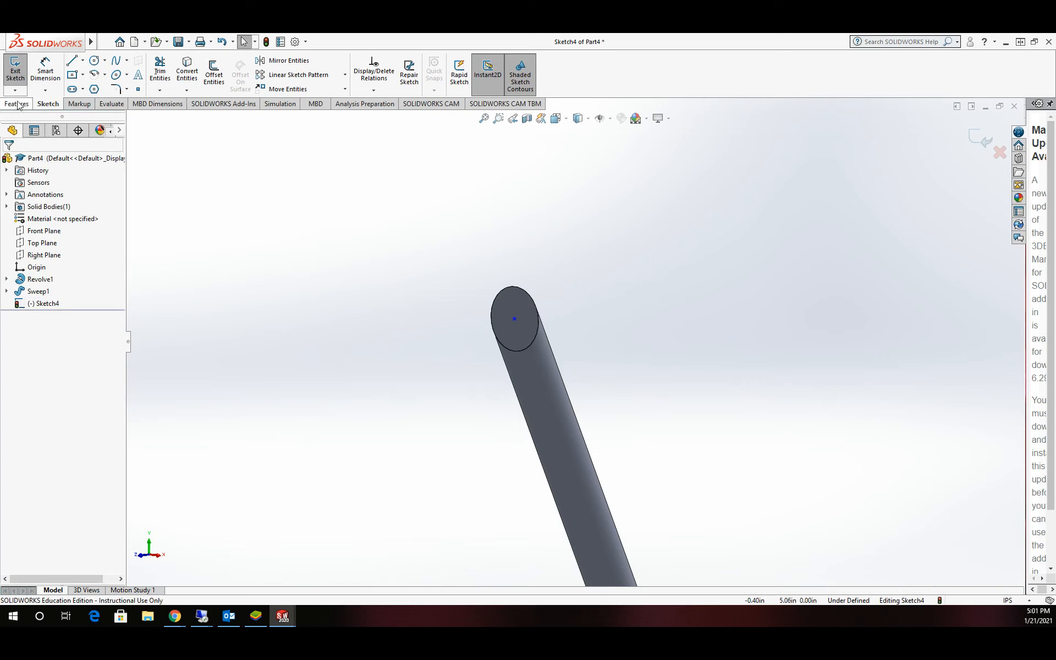
{"action": "left_click", "coordinate": [16, 69]}
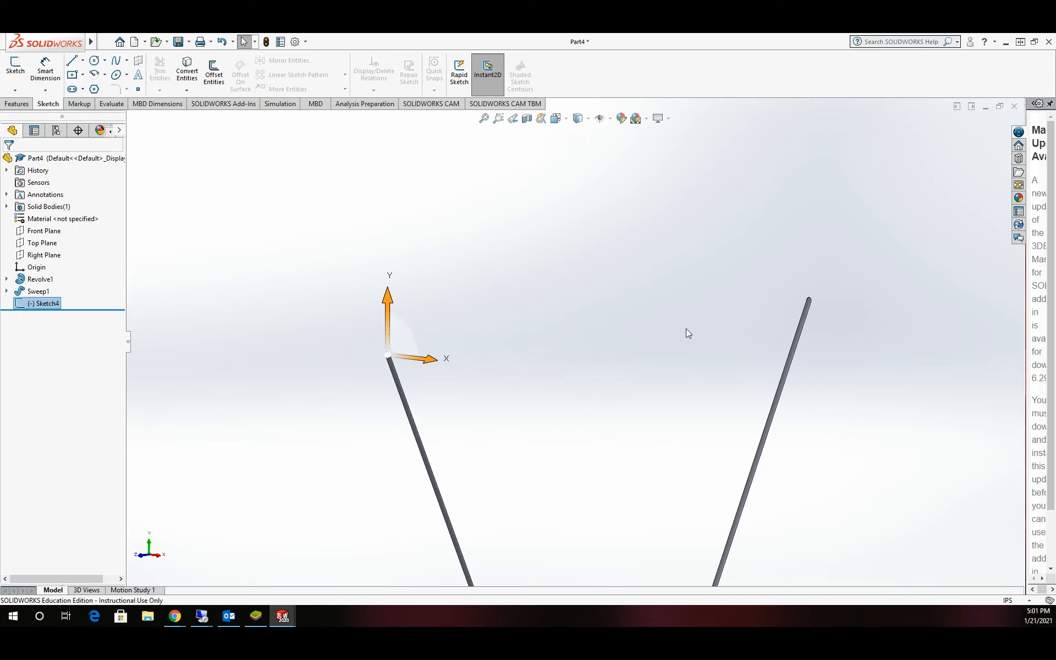
- In a new sketch on the other string's upper end face, place a point at the centre of the face
{"action": "middle_click_drag", "start_coordinate": [684, 335], "coordinate": [547, 355]}
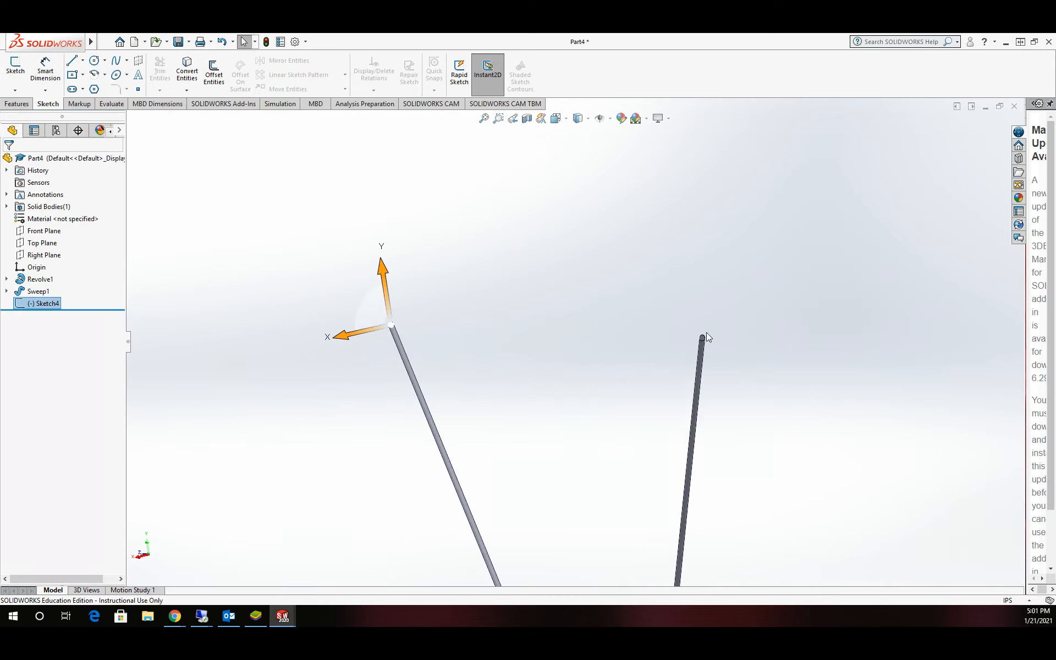
{"action": "scroll", "coordinate": [702, 345], "scroll_direction": "down", "scroll_amount": 3}
{"action": "scroll", "coordinate": [676, 346], "scroll_direction": "down", "scroll_amount": 3}
{"action": "key", "text": "Escape"}
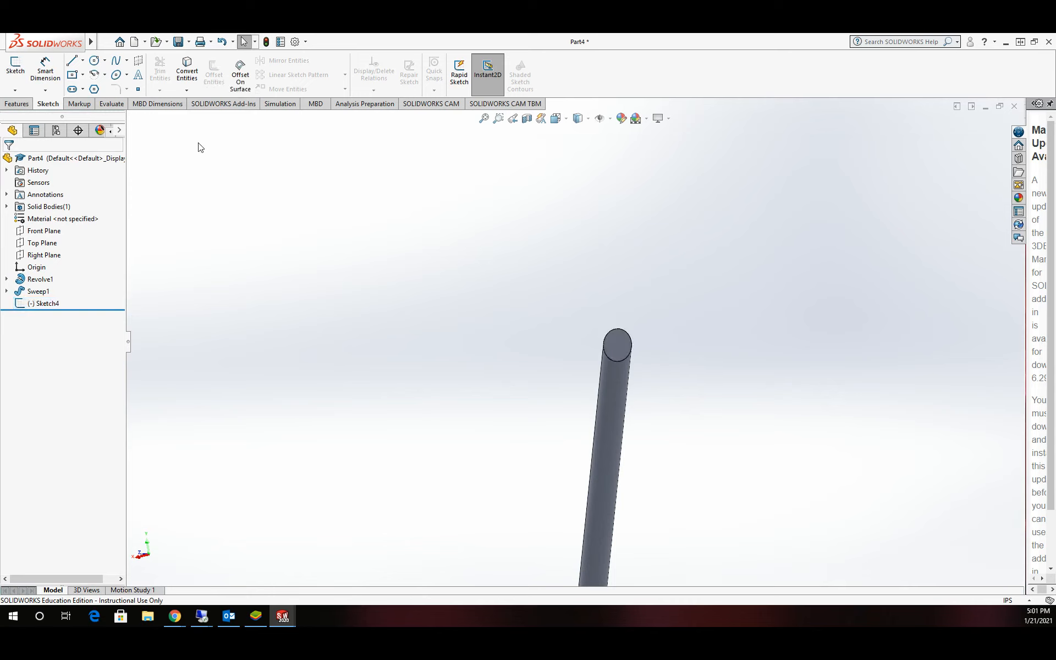
{"action": "left_click", "coordinate": [138, 89]}
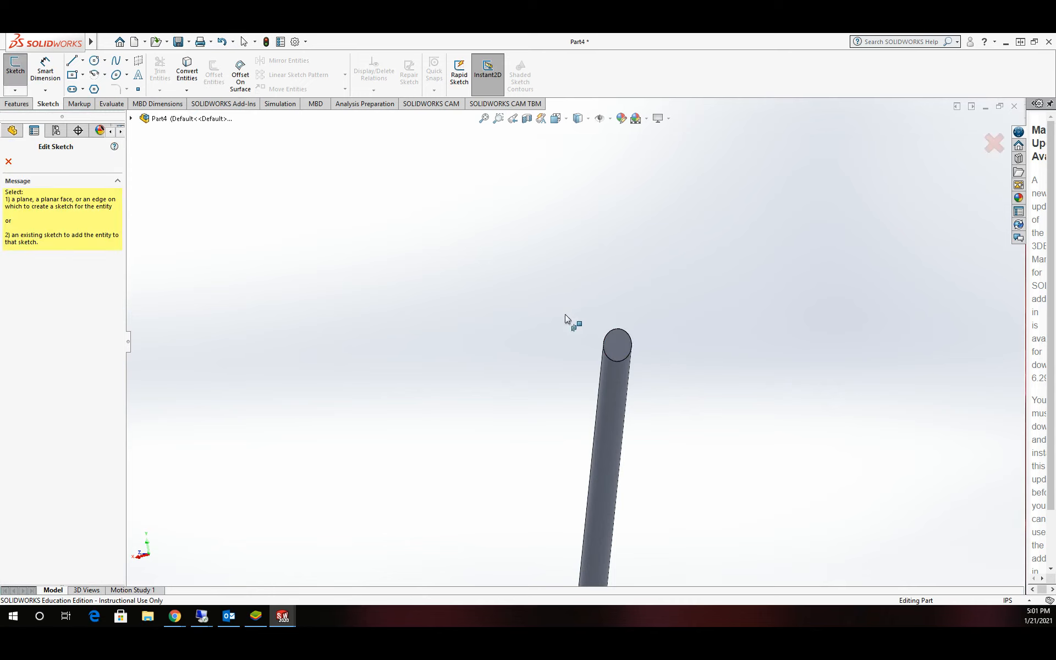
{"action": "left_click", "coordinate": [618, 342]}
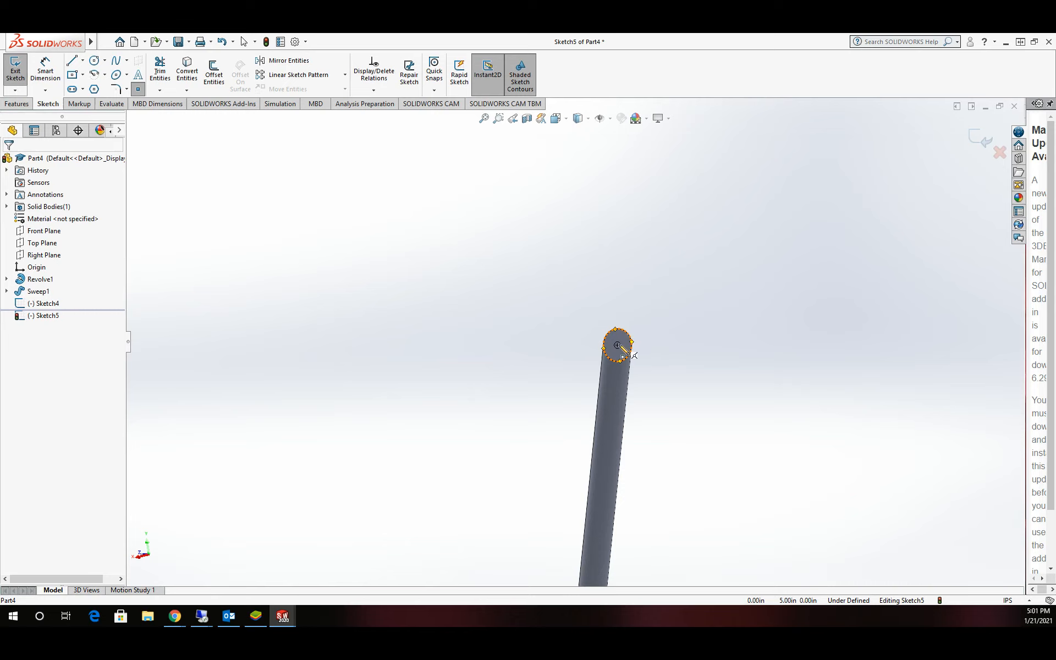
{"action": "left_click", "coordinate": [618, 345]}
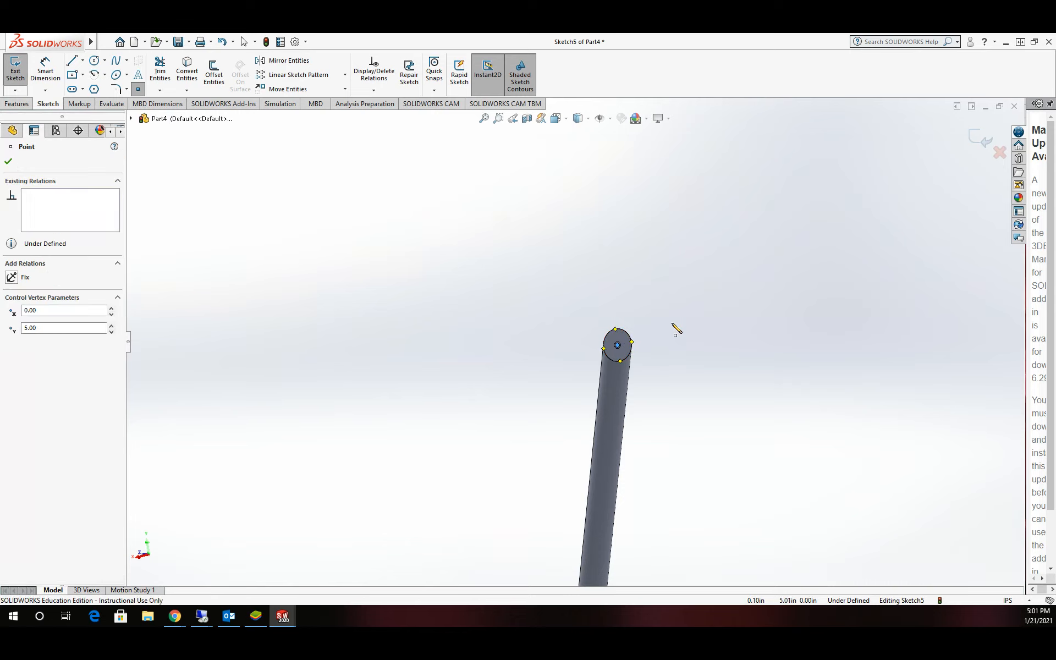
- Delete the stray sketch point lying off the string's upper end face and close the sketch
{"action": "left_click", "coordinate": [9, 161]}
{"action": "left_click", "coordinate": [450, 232]}
{"action": "scroll", "coordinate": [456, 245], "scroll_direction": "up", "scroll_amount": 4}
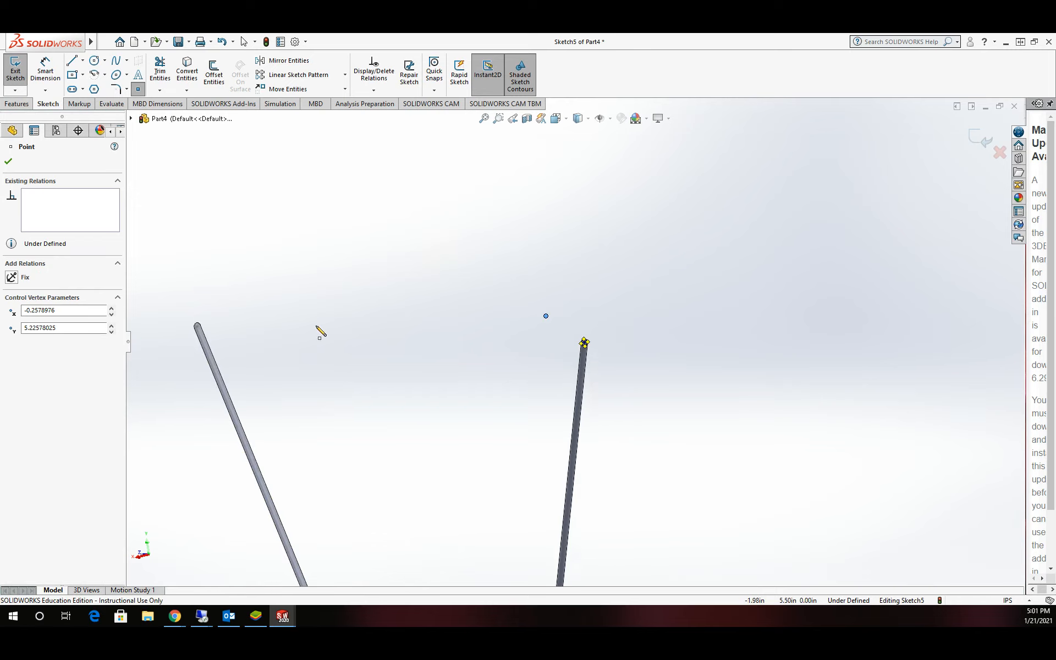
{"action": "left_click", "coordinate": [8, 162]}
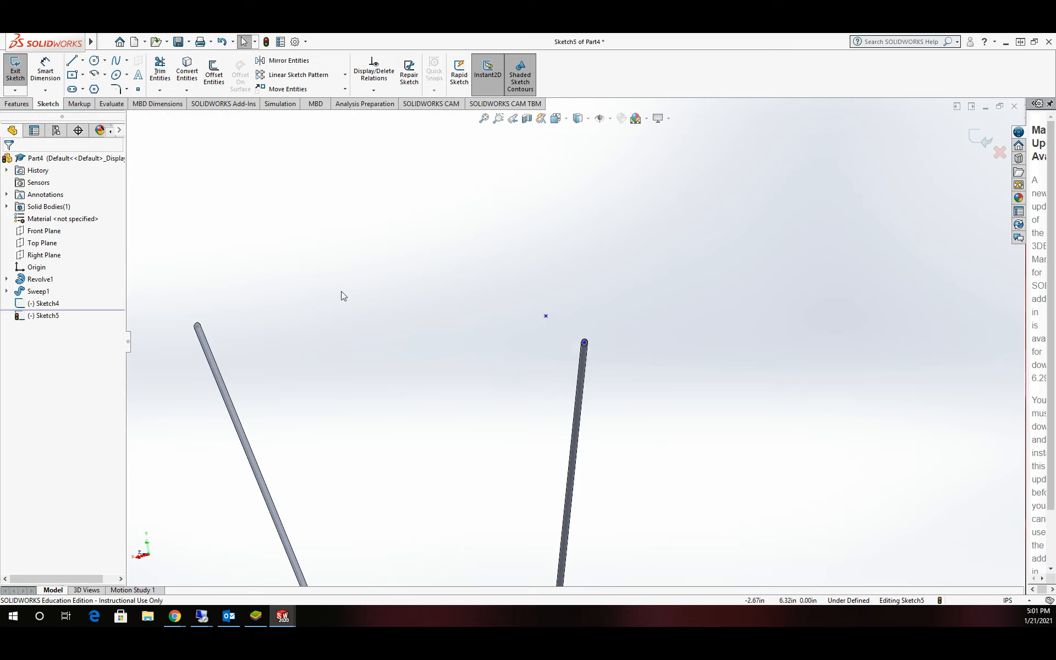
{"action": "key", "text": "Escape"}
{"action": "right_click", "coordinate": [546, 319]}
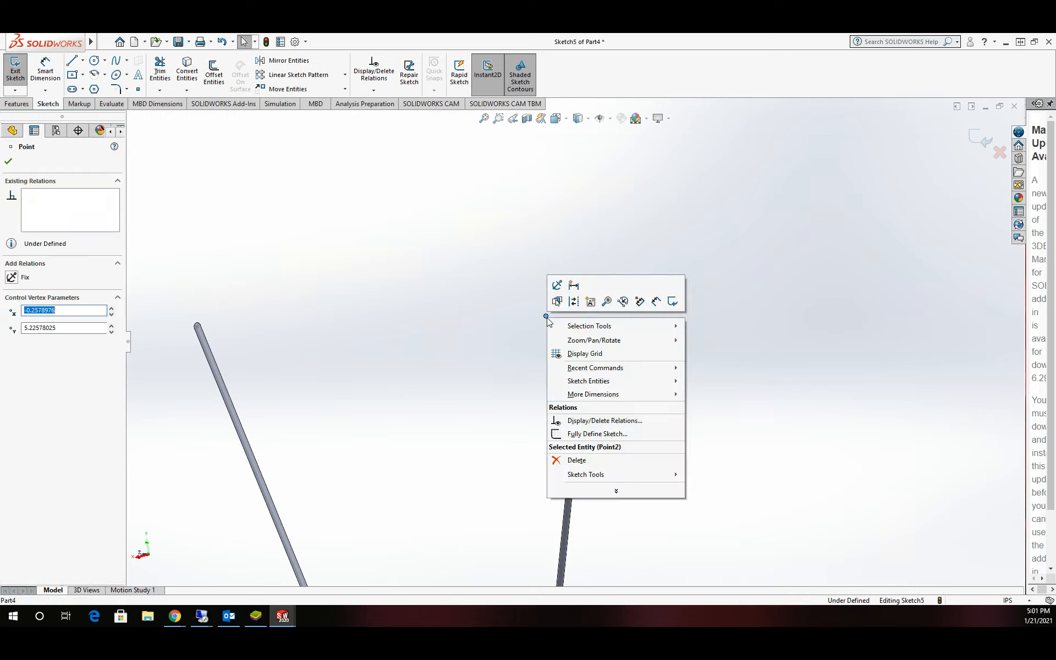
{"action": "left_click", "coordinate": [587, 462]}
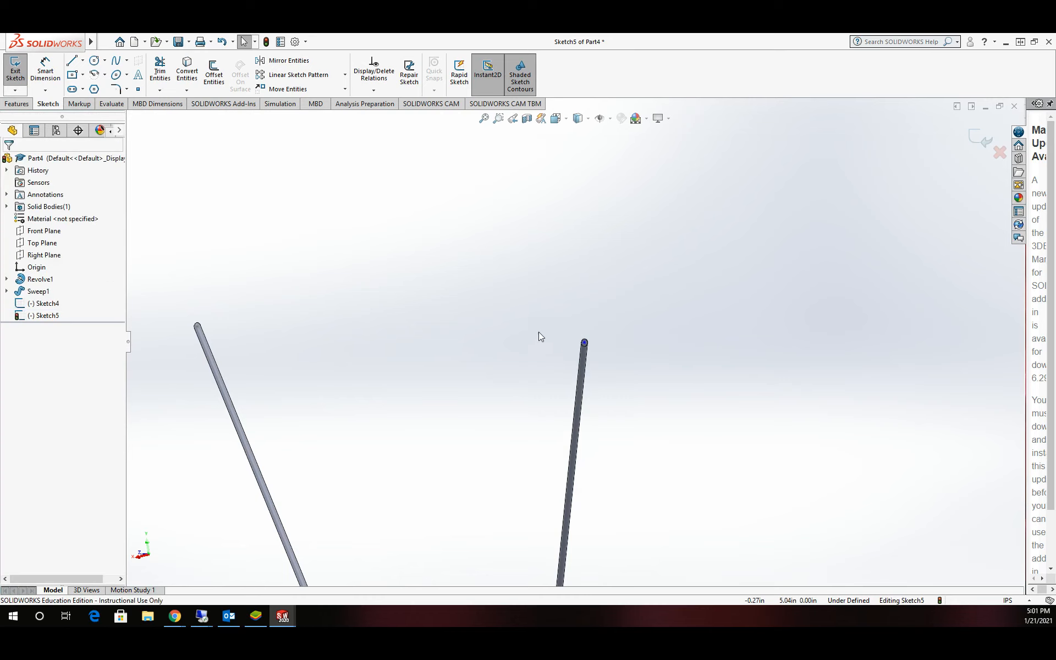
{"action": "left_click", "coordinate": [15, 75]}
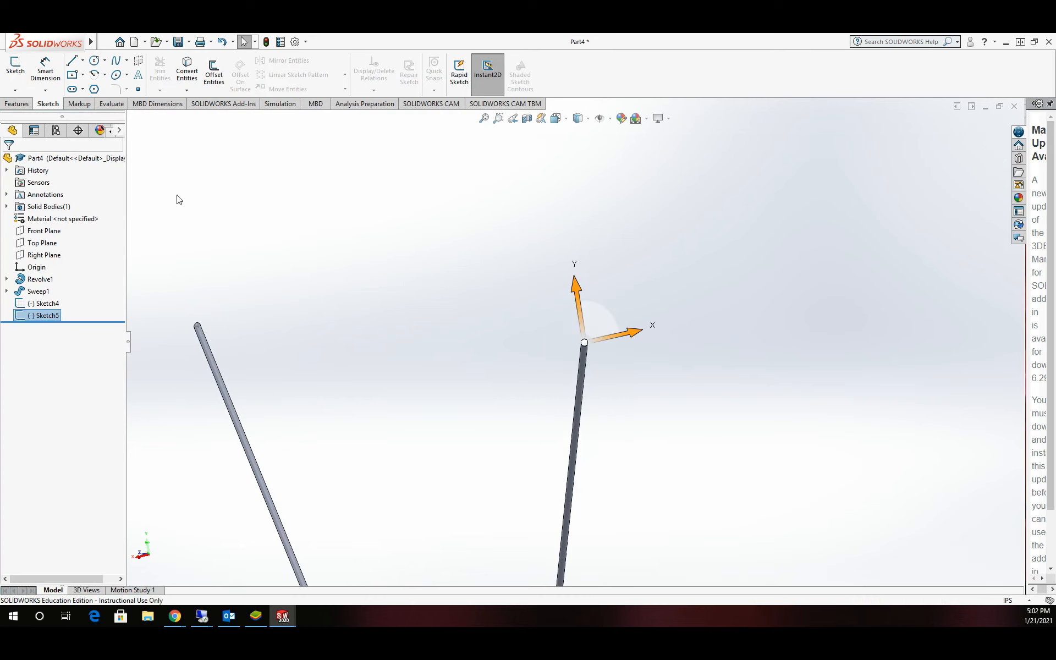
- Assign the Pure Lead material from the Other Metals category to the ball part
{"action": "scroll", "coordinate": [367, 263], "scroll_direction": "up", "scroll_amount": 9}
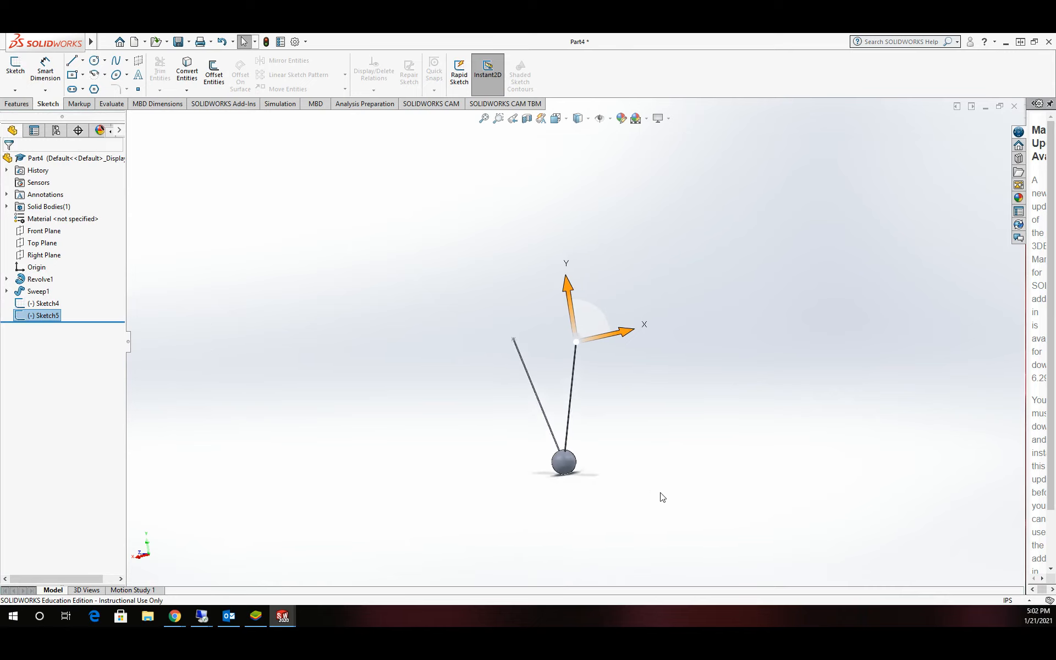
{"action": "scroll", "coordinate": [649, 498], "scroll_direction": "down", "scroll_amount": 3}
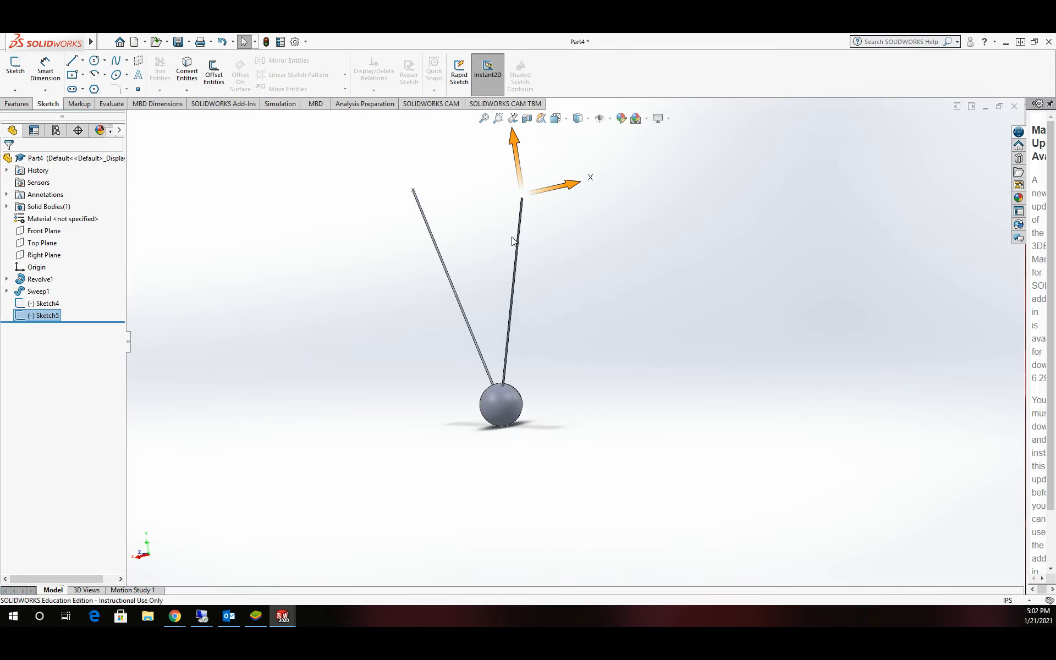
{"action": "right_click", "coordinate": [41, 161]}
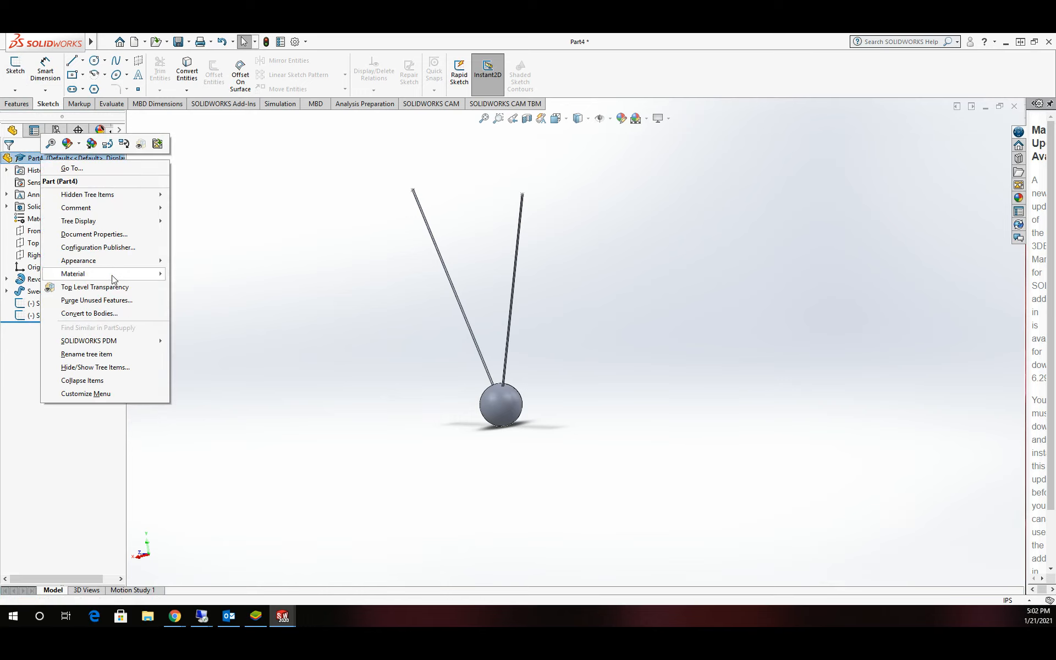
{"action": "mouse_move", "coordinate": [112, 276]}
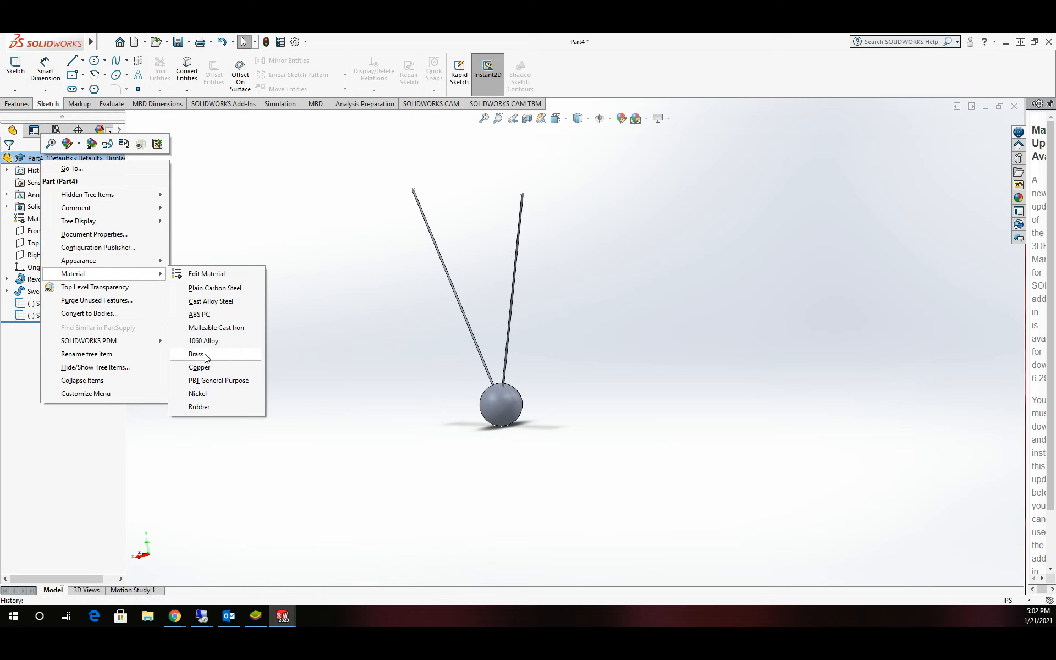
{"action": "left_click", "coordinate": [214, 275]}
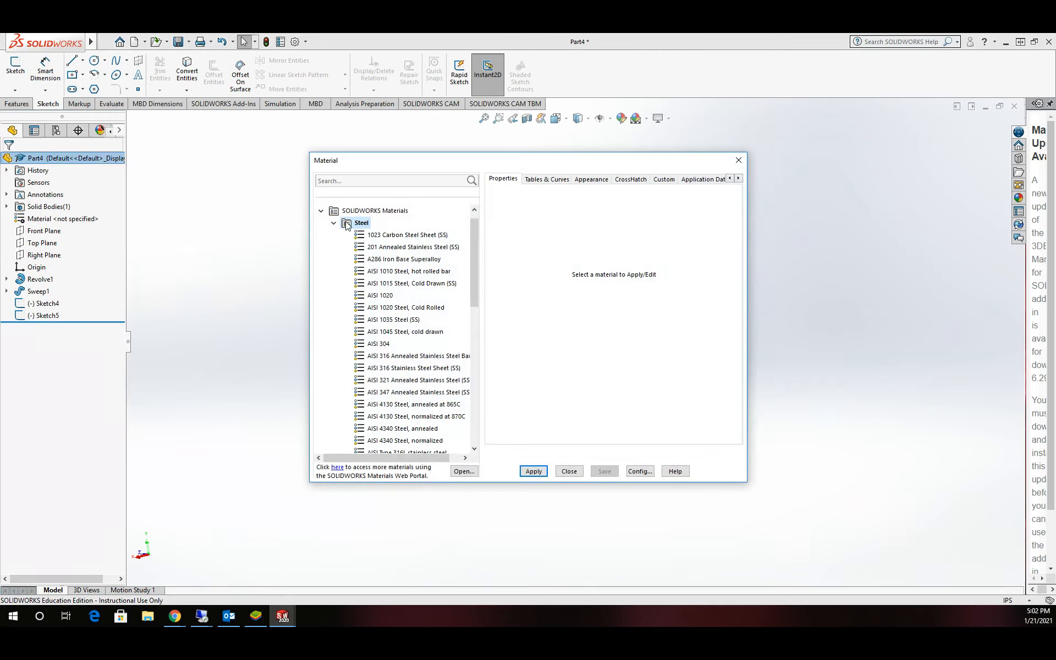
{"action": "left_click", "coordinate": [335, 224]}
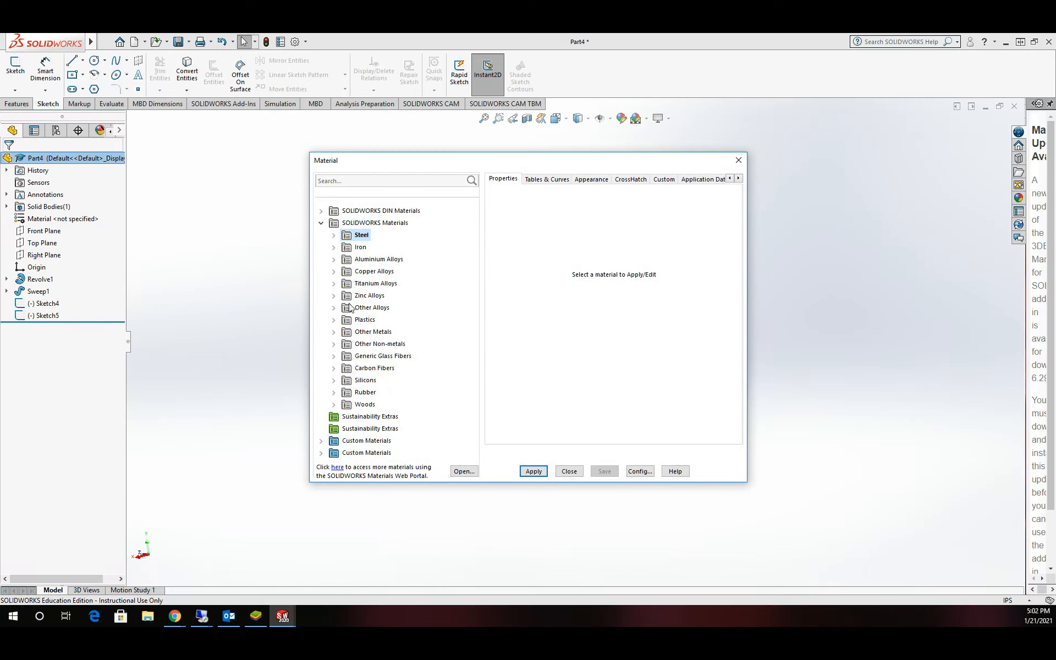
{"action": "left_click", "coordinate": [334, 332]}
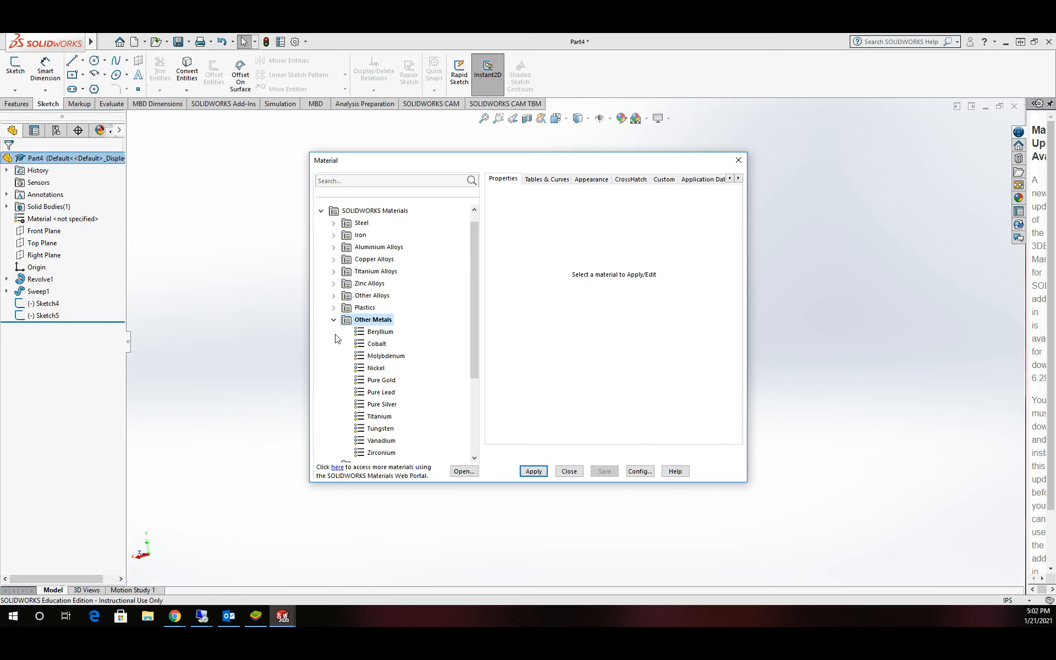
{"action": "left_click", "coordinate": [386, 393]}
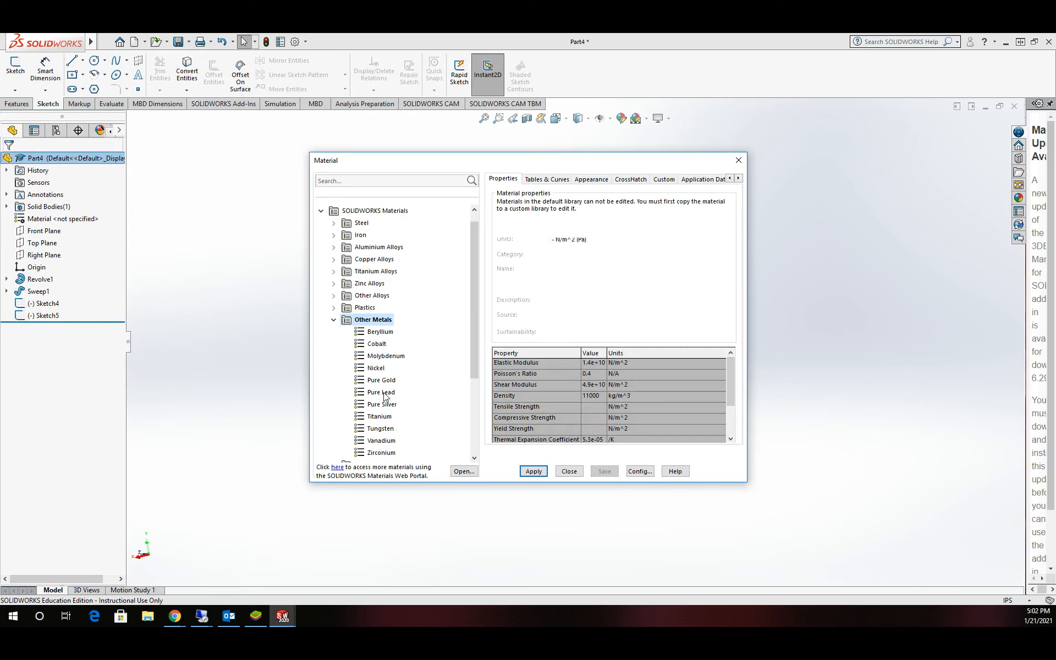
{"action": "left_click", "coordinate": [539, 475]}
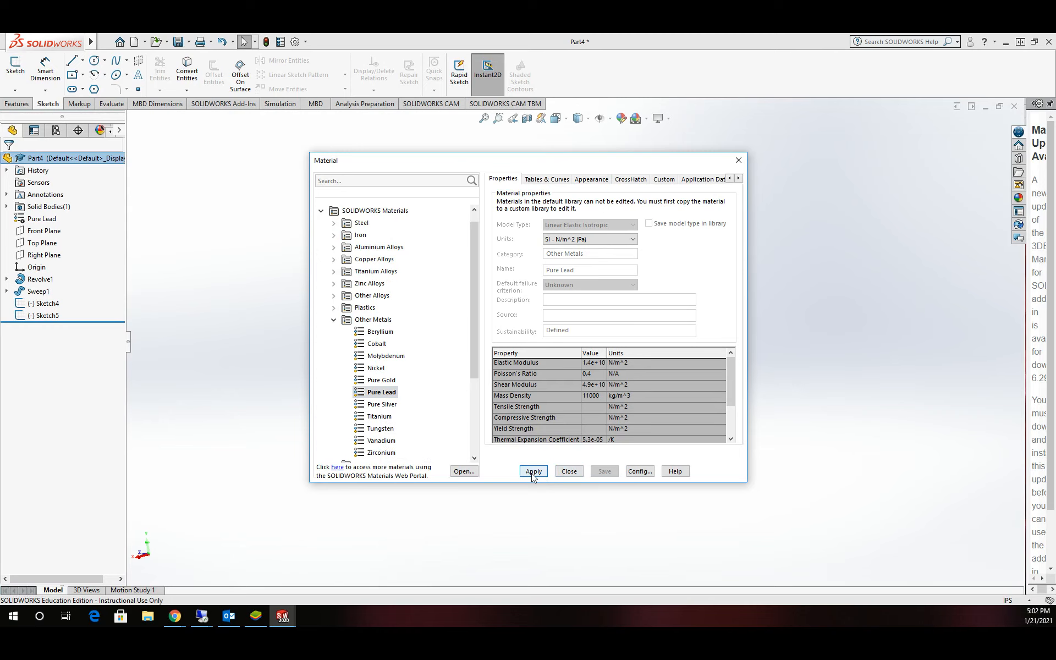
{"action": "left_click", "coordinate": [568, 472]}
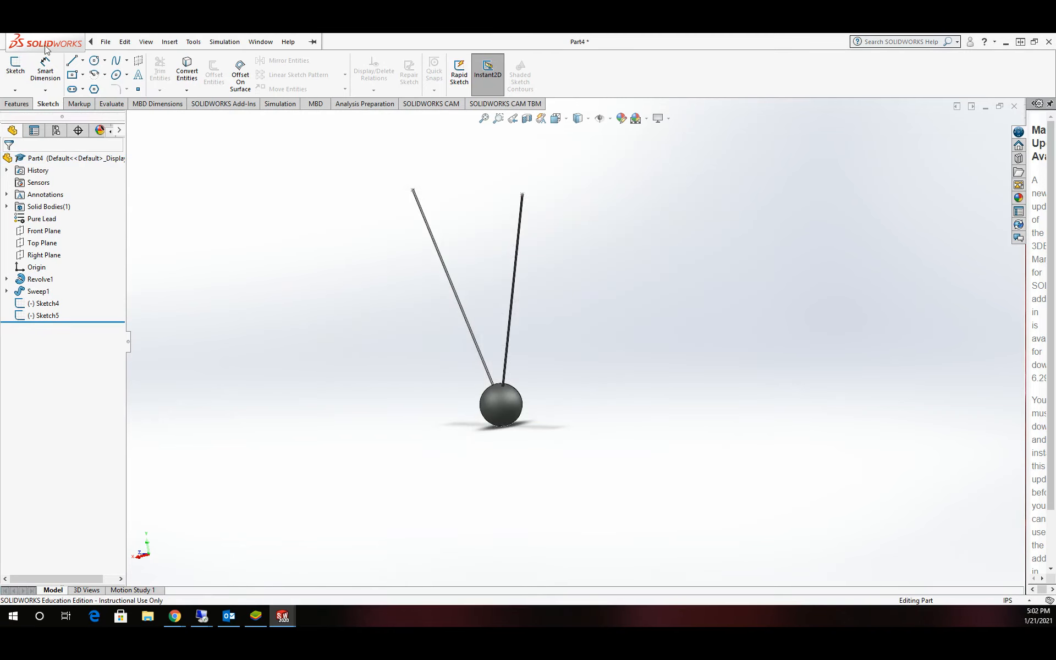
- Save the ball part as BALL1 in the NCSW project folder
{"action": "left_click", "coordinate": [105, 42]}
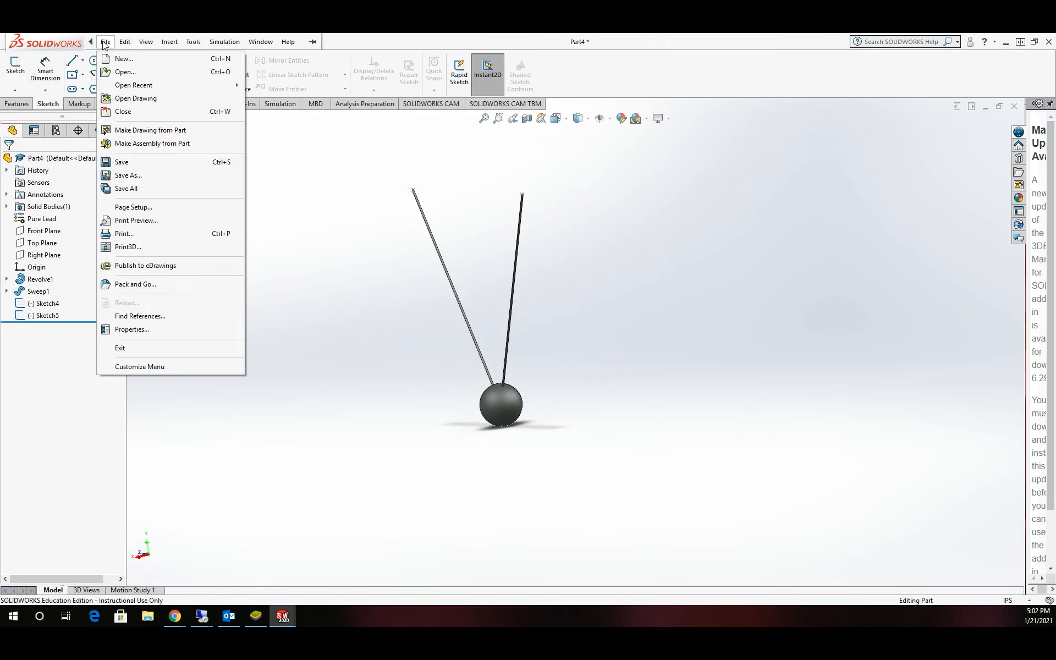
{"action": "left_click", "coordinate": [138, 176]}
{"action": "left_click", "coordinate": [453, 370]}
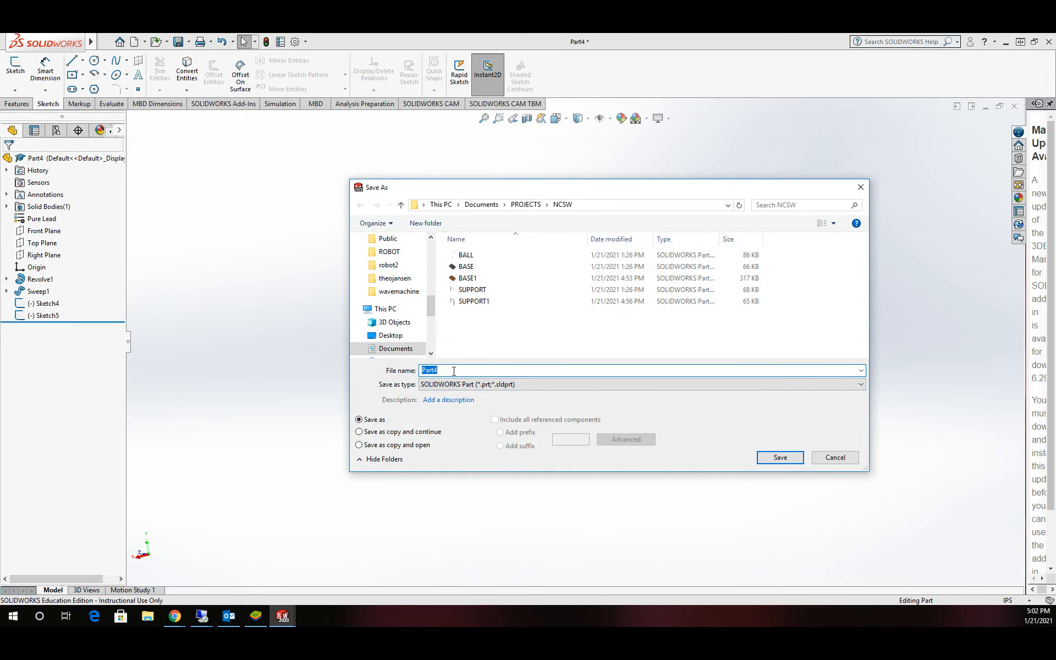
{"action": "type", "text": "BALL1"}
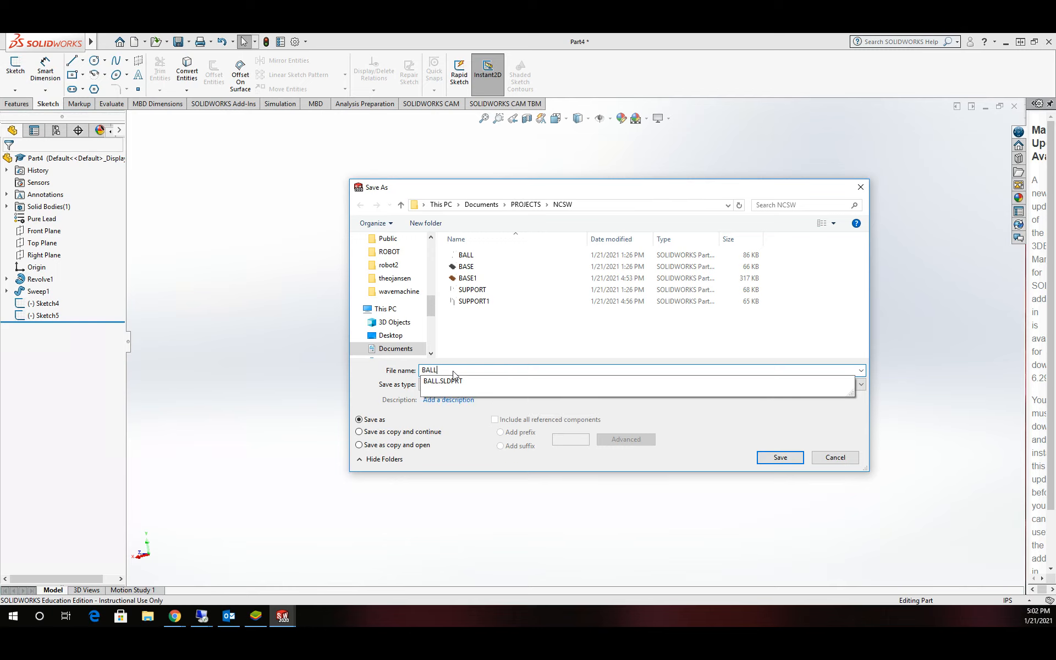
{"action": "left_click", "coordinate": [778, 457]}
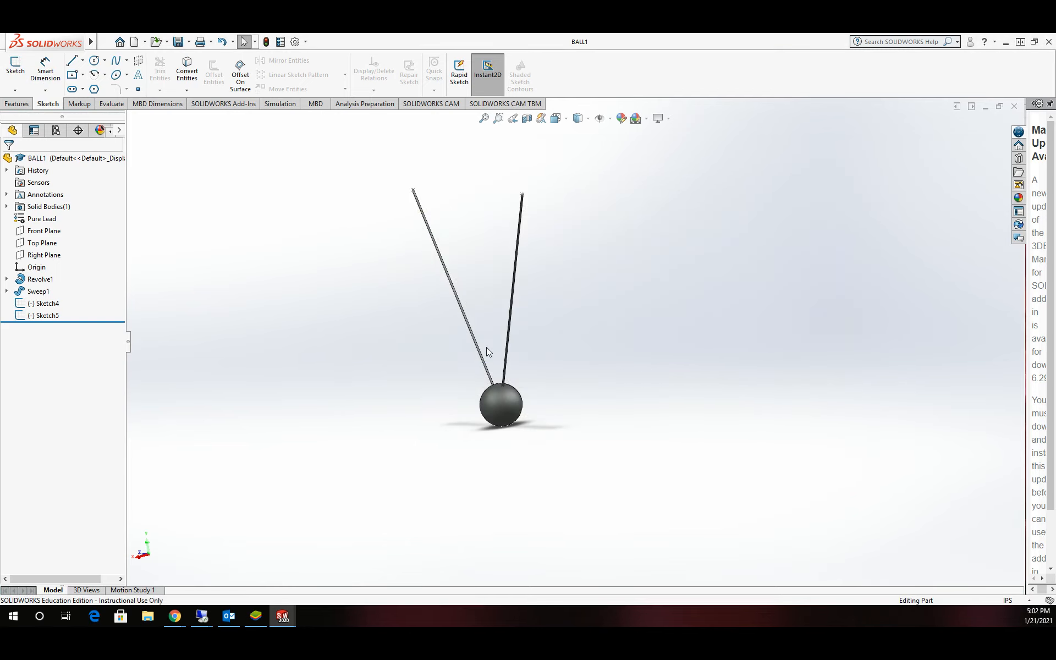
- Create a new assembly and insert BALL1, BASE1 and SUPPORT1, placing the base and the support apart from the ball
{"action": "middle_click_drag", "start_coordinate": [568, 286], "coordinate": [636, 274]}
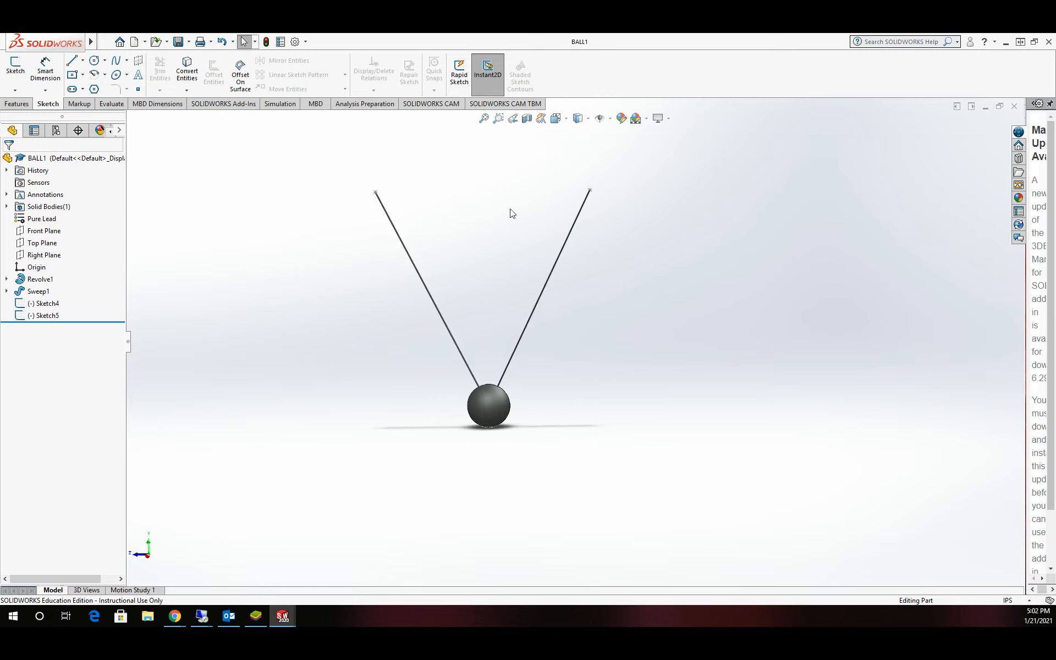
{"action": "left_click", "coordinate": [105, 41]}
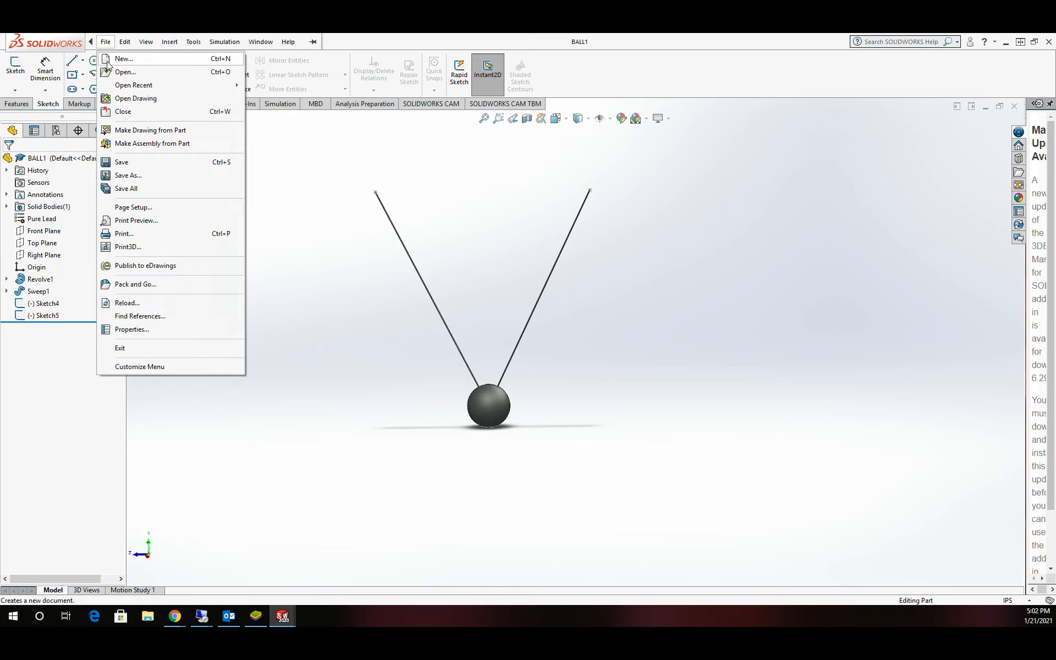
{"action": "left_click", "coordinate": [120, 60]}
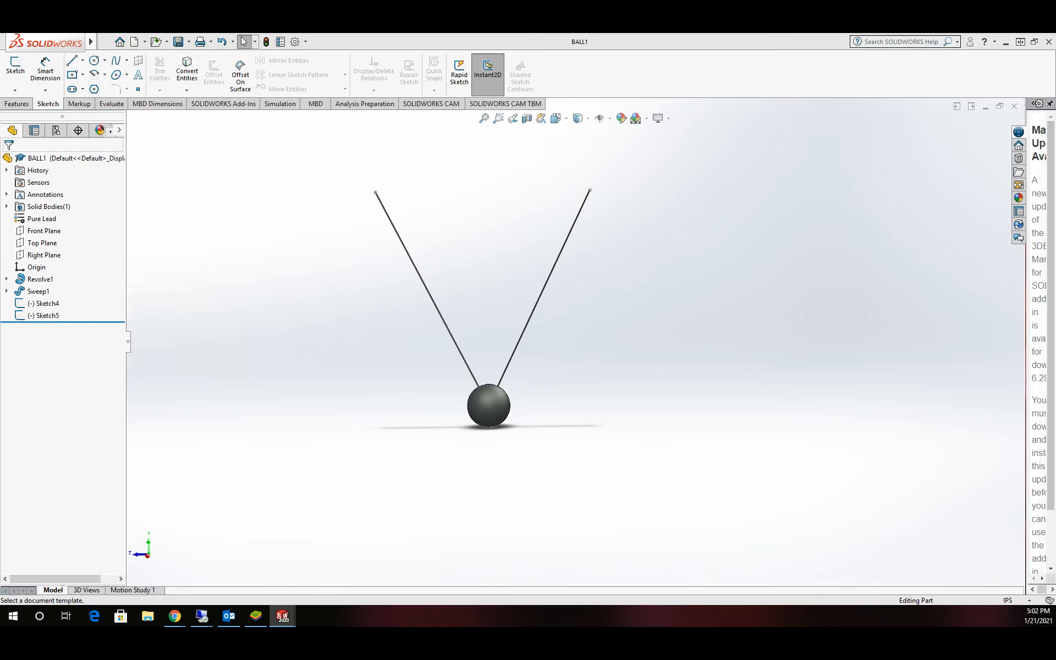
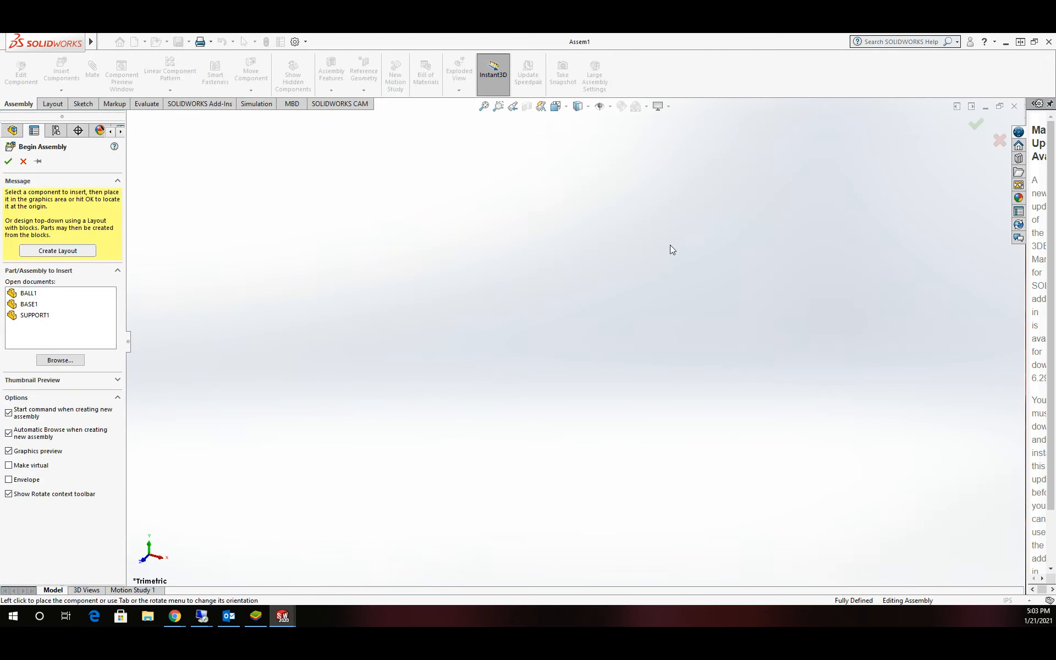
{"action": "left_click", "coordinate": [28, 293]}
{"action": "left_click", "coordinate": [30, 304], "text": "ctrl"}
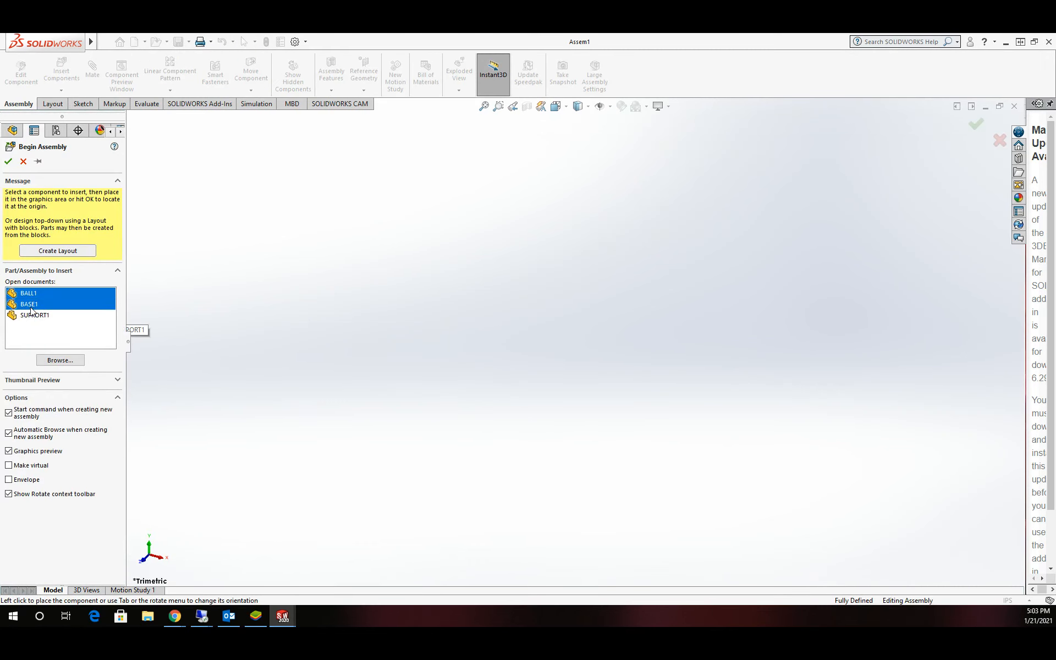
{"action": "left_click", "coordinate": [30, 315], "text": "ctrl"}
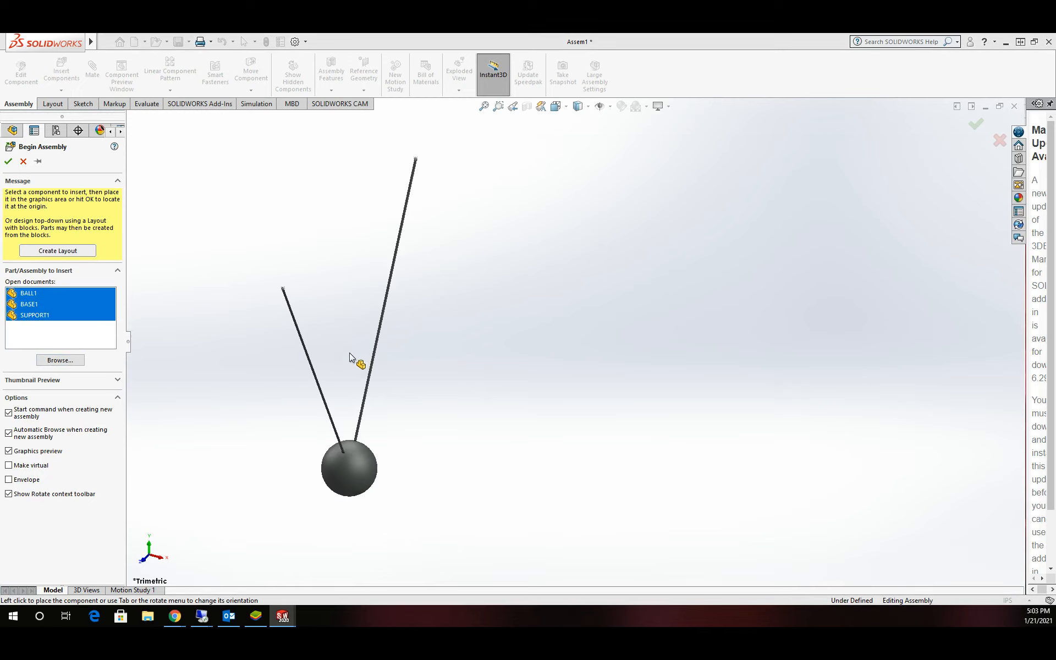
{"action": "left_click", "coordinate": [329, 337]}
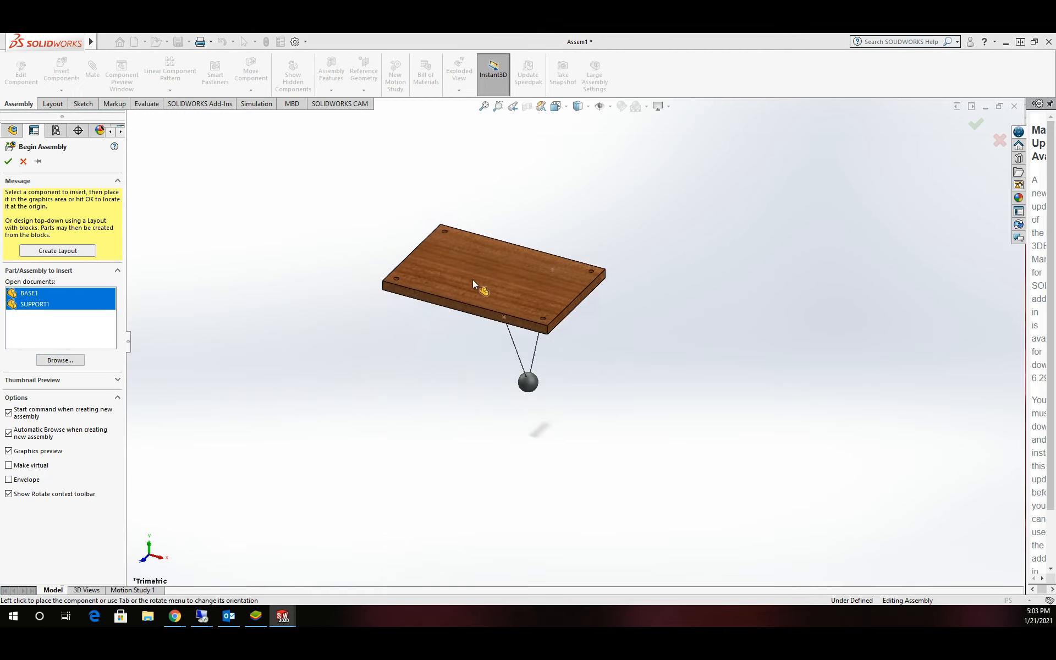
{"action": "left_click", "coordinate": [352, 295]}
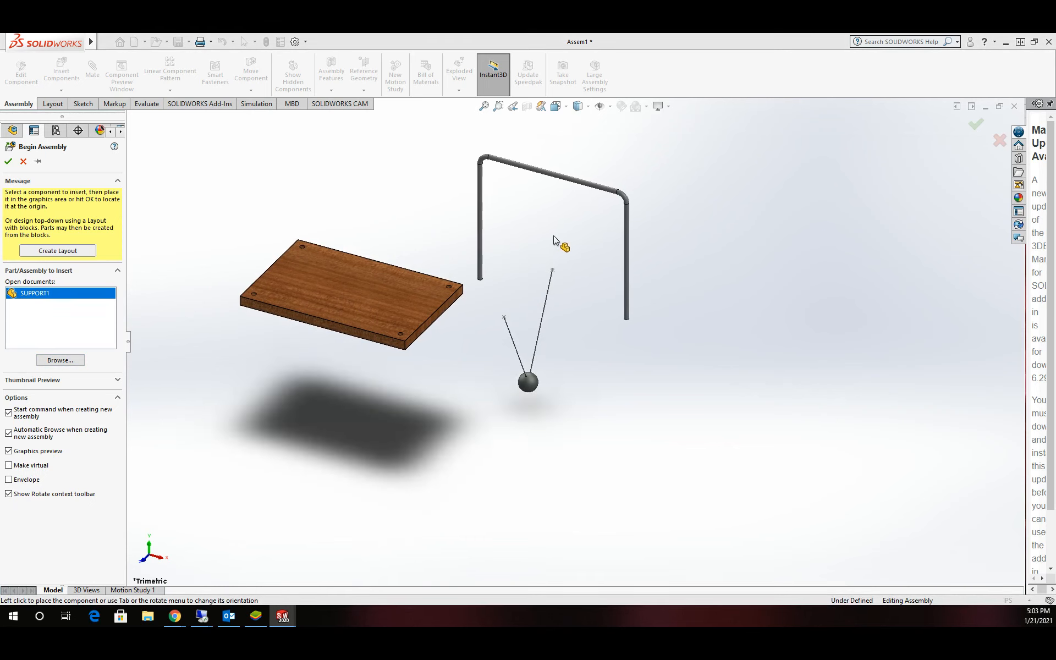
{"action": "left_click", "coordinate": [587, 242]}
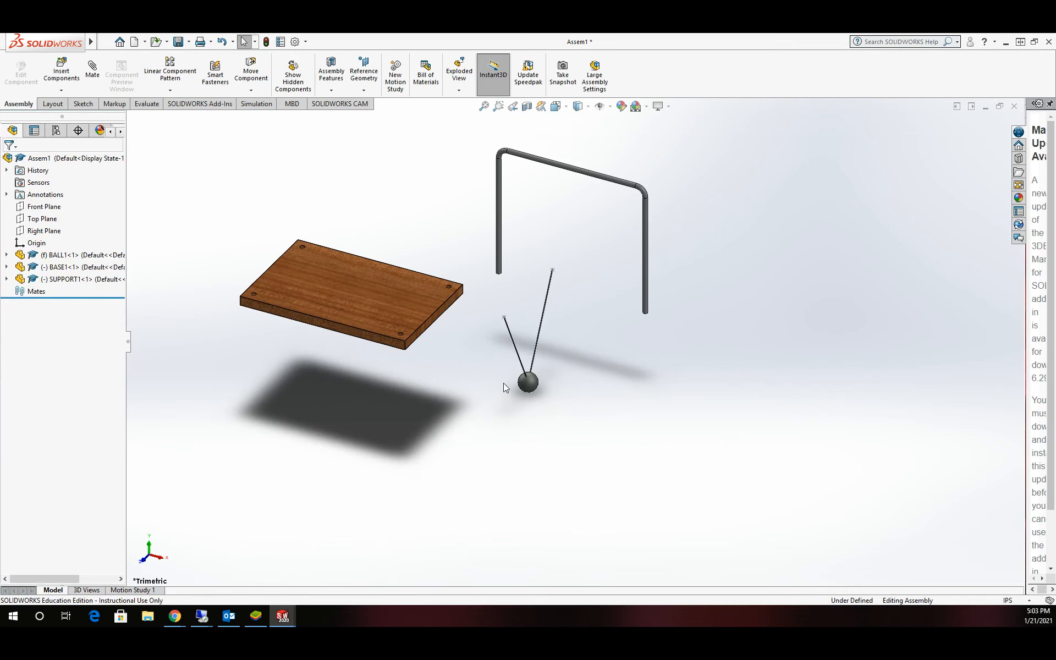
- Copy the support frame and paste a second instance beside the first one
{"action": "left_click", "coordinate": [537, 159]}
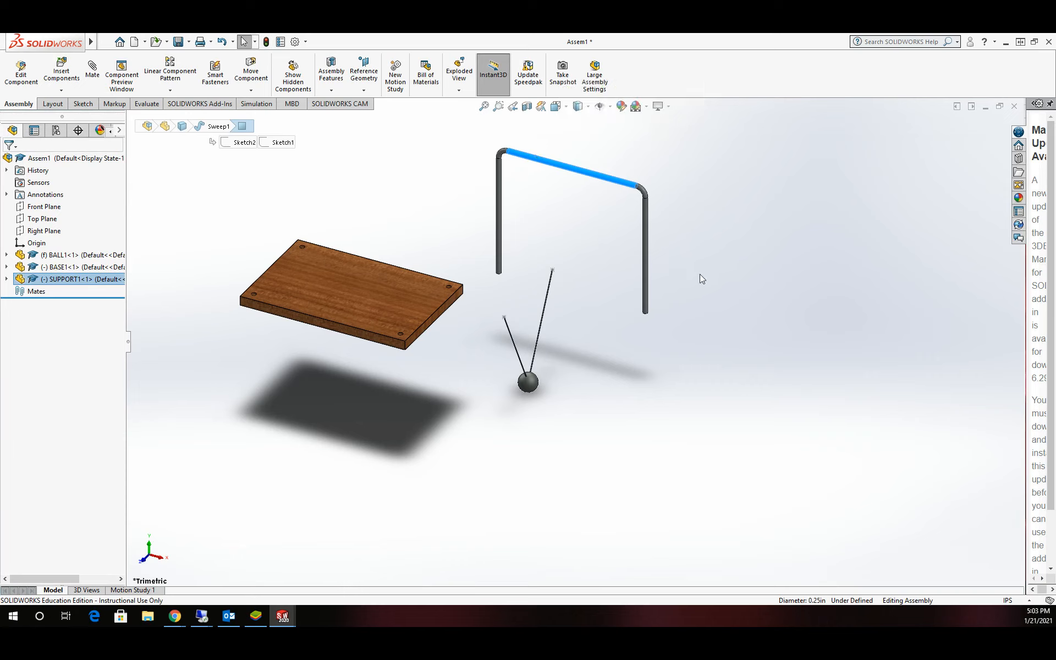
{"action": "left_click", "coordinate": [756, 258]}
{"action": "key", "text": "ctrl+v"}
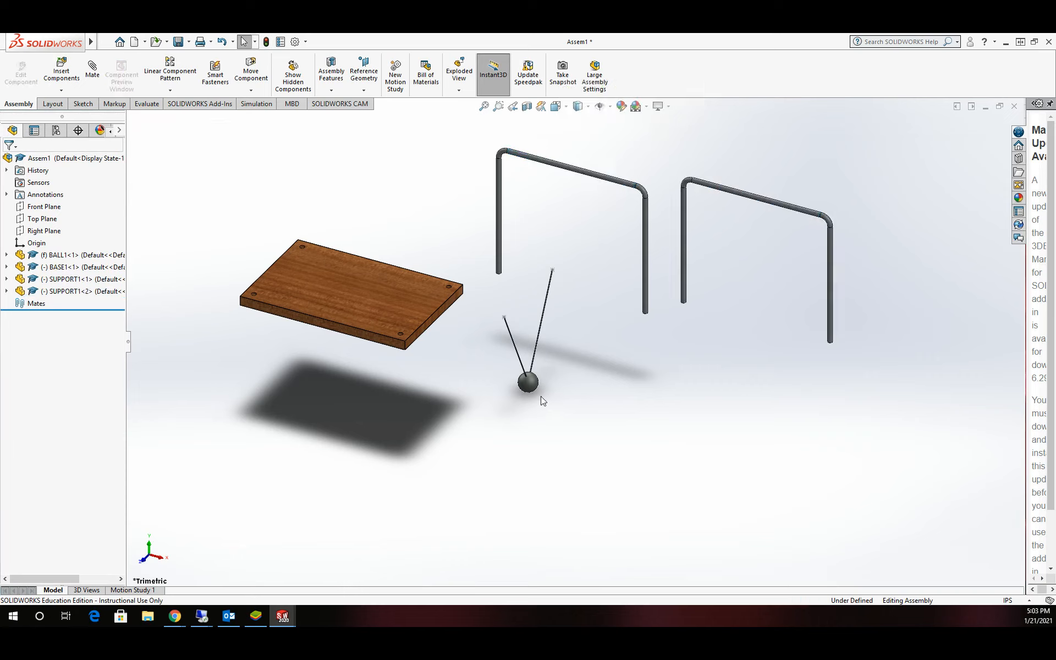
- Try to paste a copy of the ball component beside the original
{"action": "left_click", "coordinate": [525, 385]}
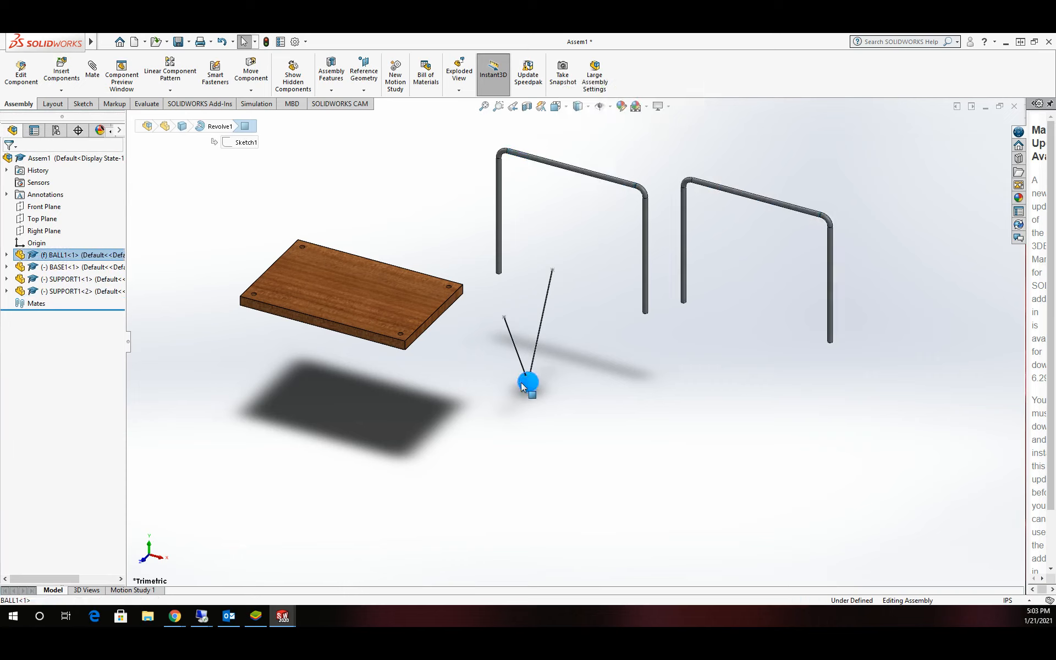
{"action": "left_click", "coordinate": [587, 414]}
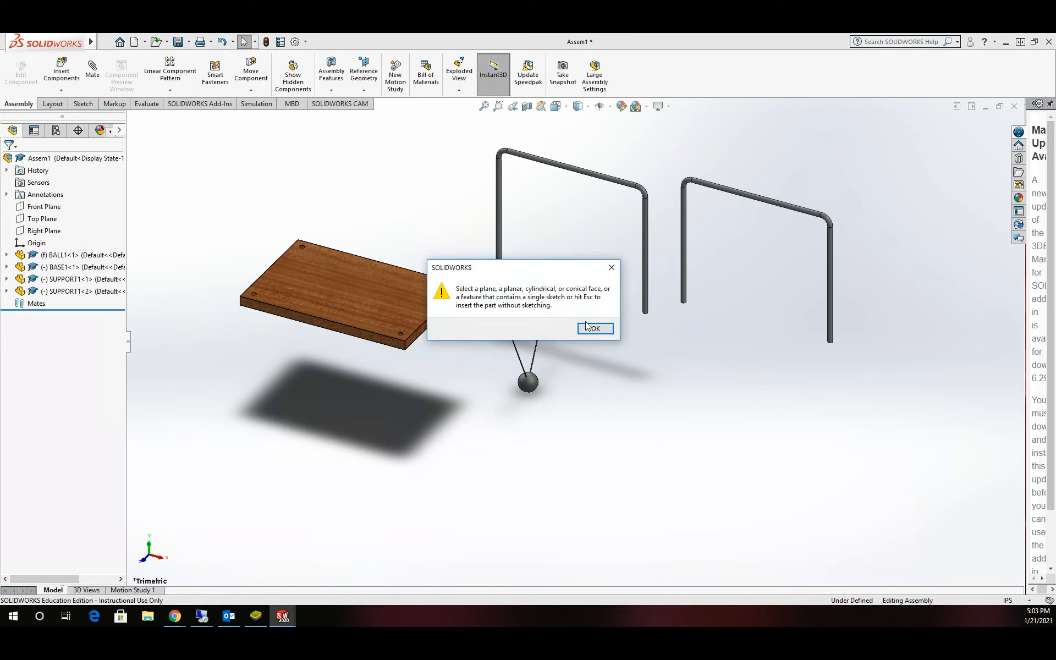
{"action": "left_click", "coordinate": [587, 328]}
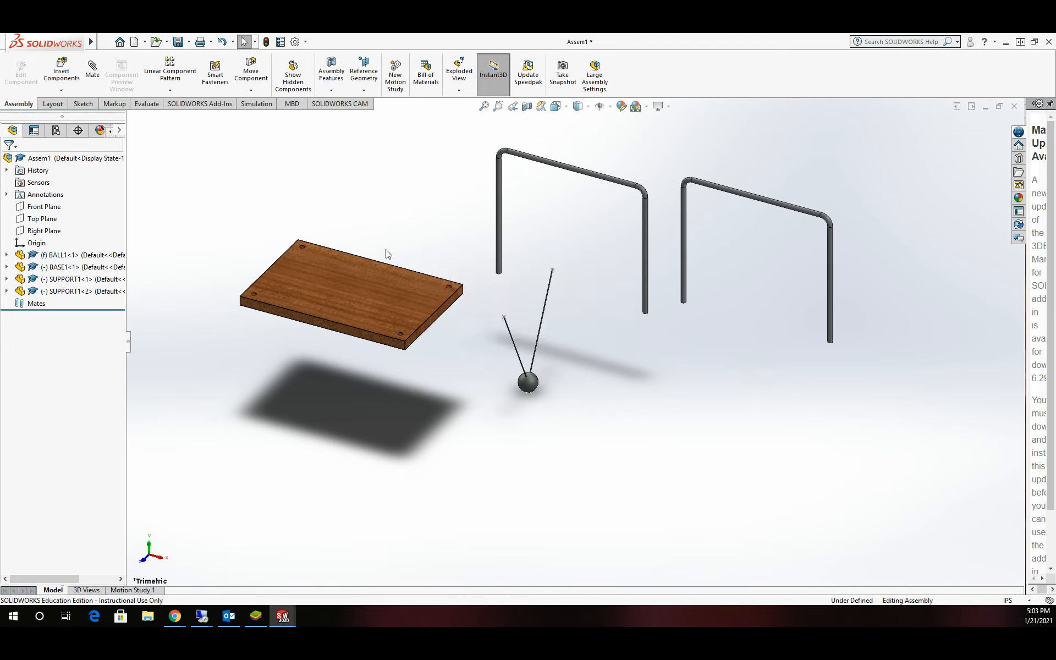
- Insert six more BALL1 instances into the assembly, placing them in a row beside the first ball
{"action": "left_click", "coordinate": [62, 72]}
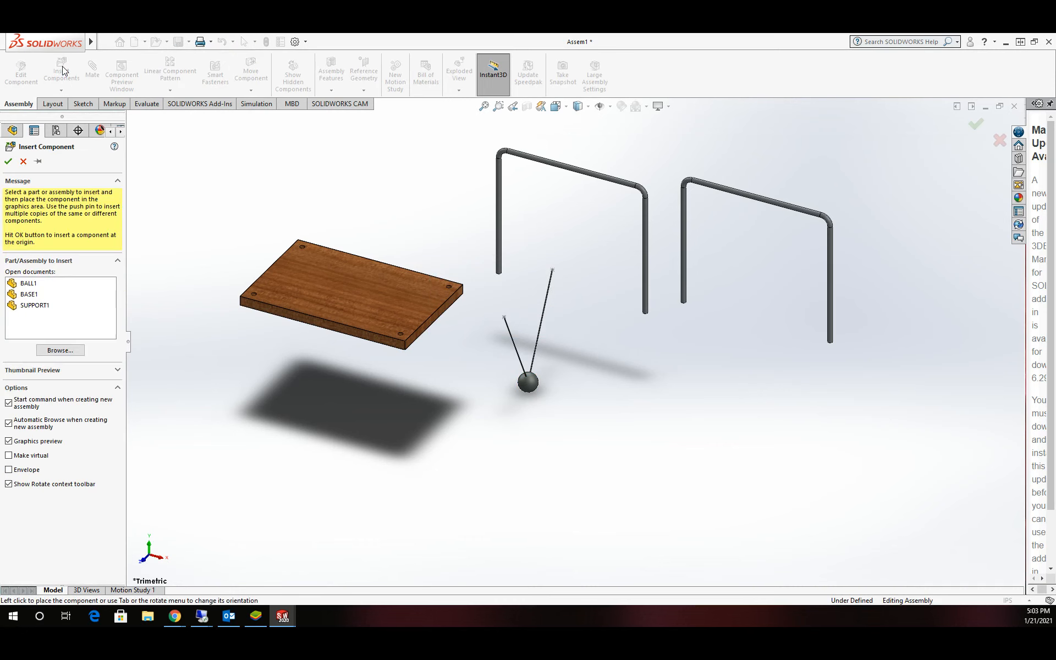
{"action": "left_click", "coordinate": [29, 284]}
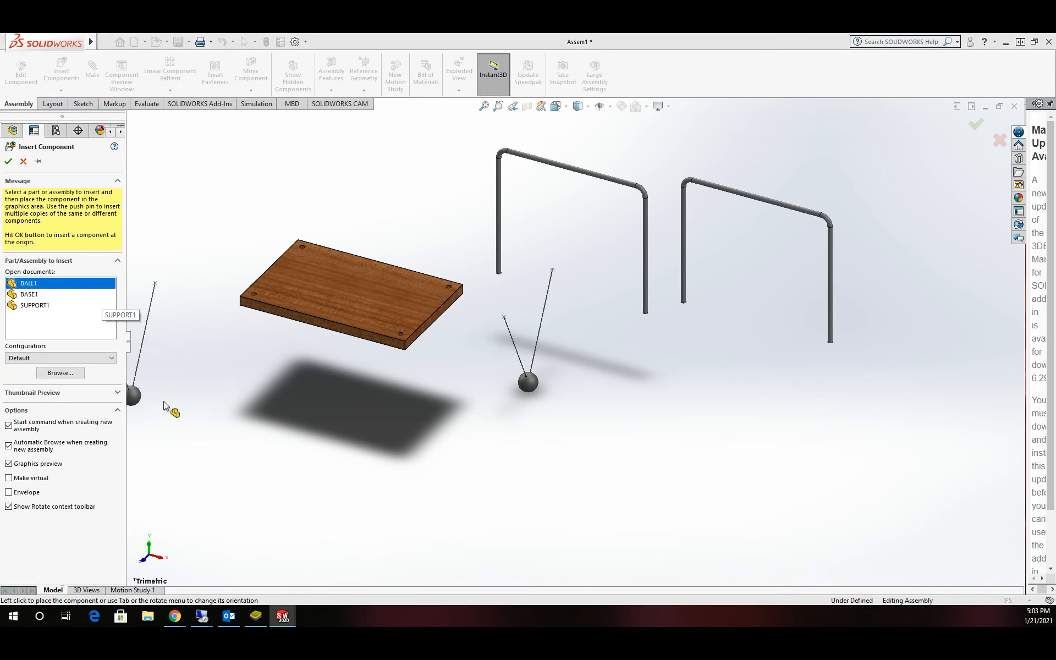
{"action": "left_click", "coordinate": [593, 363]}
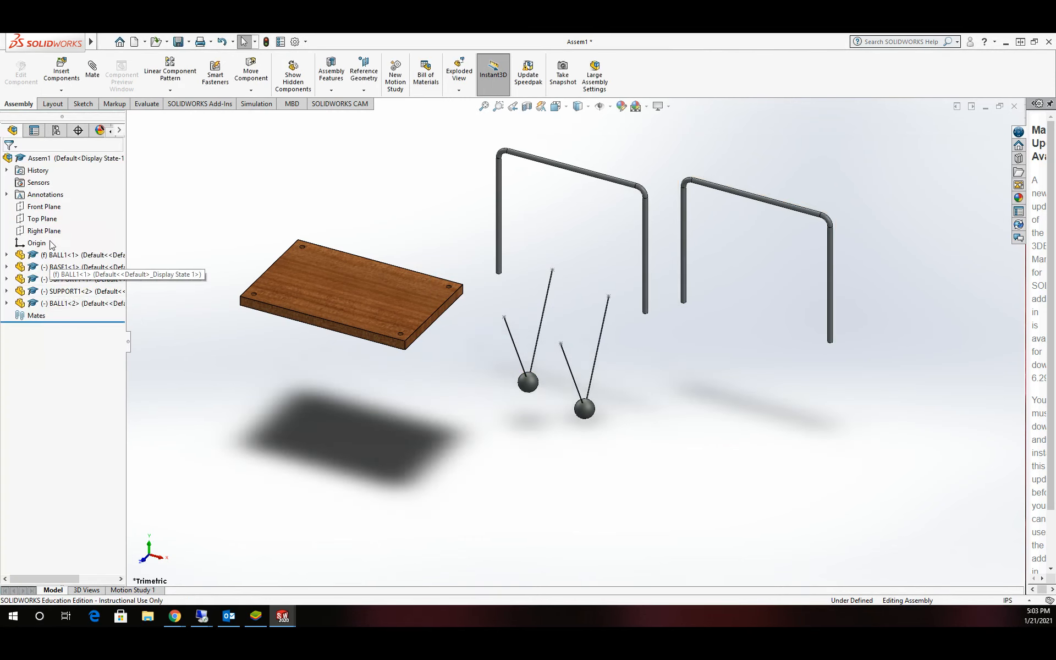
{"action": "left_click", "coordinate": [57, 79]}
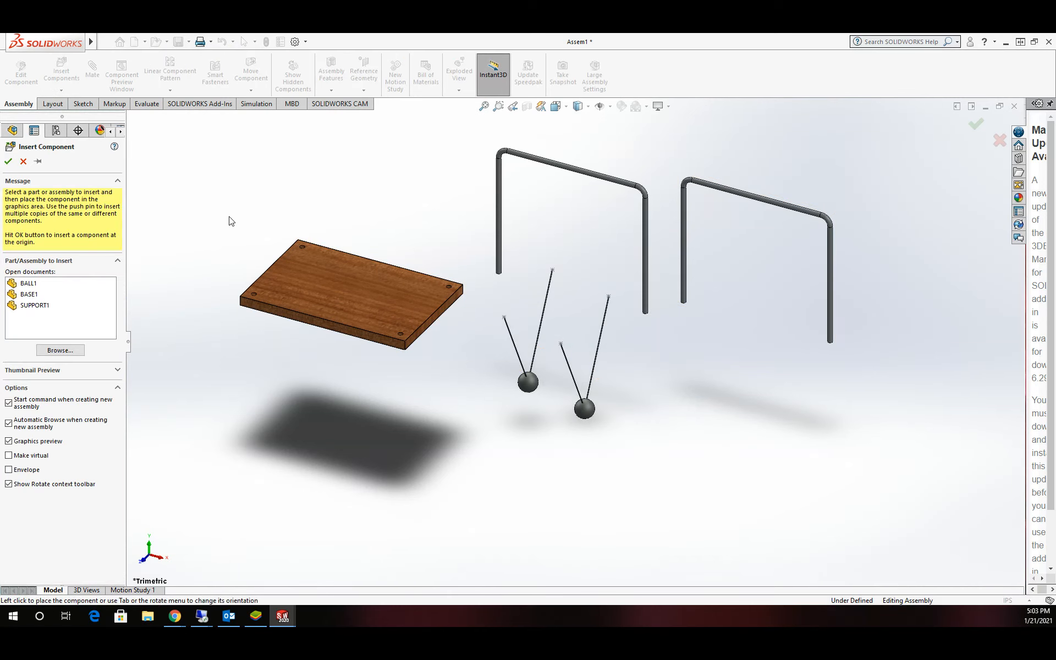
{"action": "left_click", "coordinate": [29, 285]}
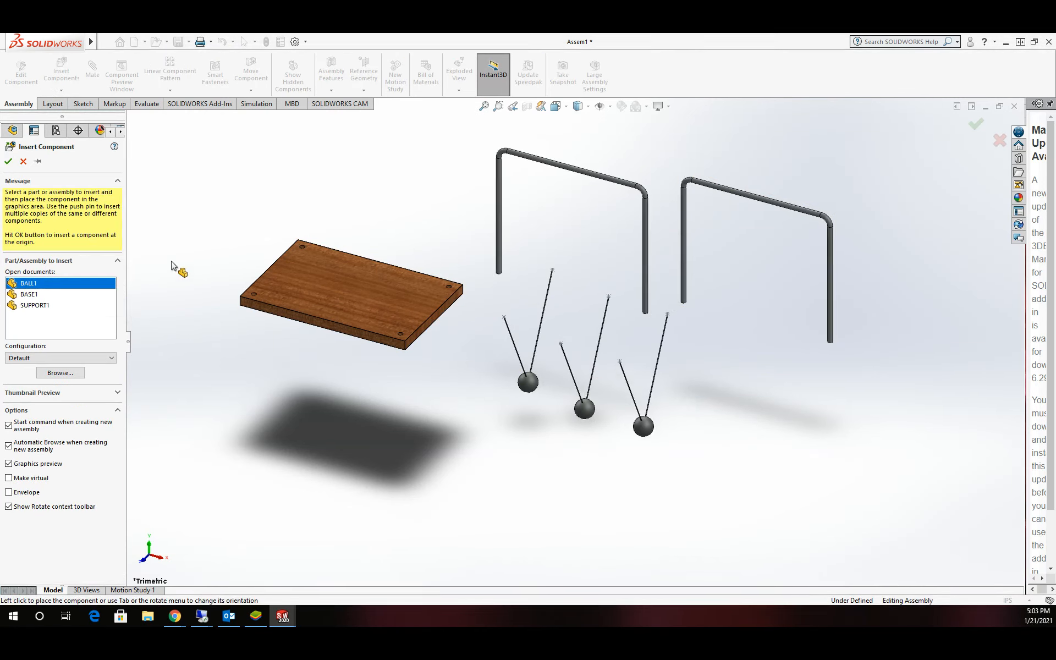
{"action": "left_click", "coordinate": [70, 72]}
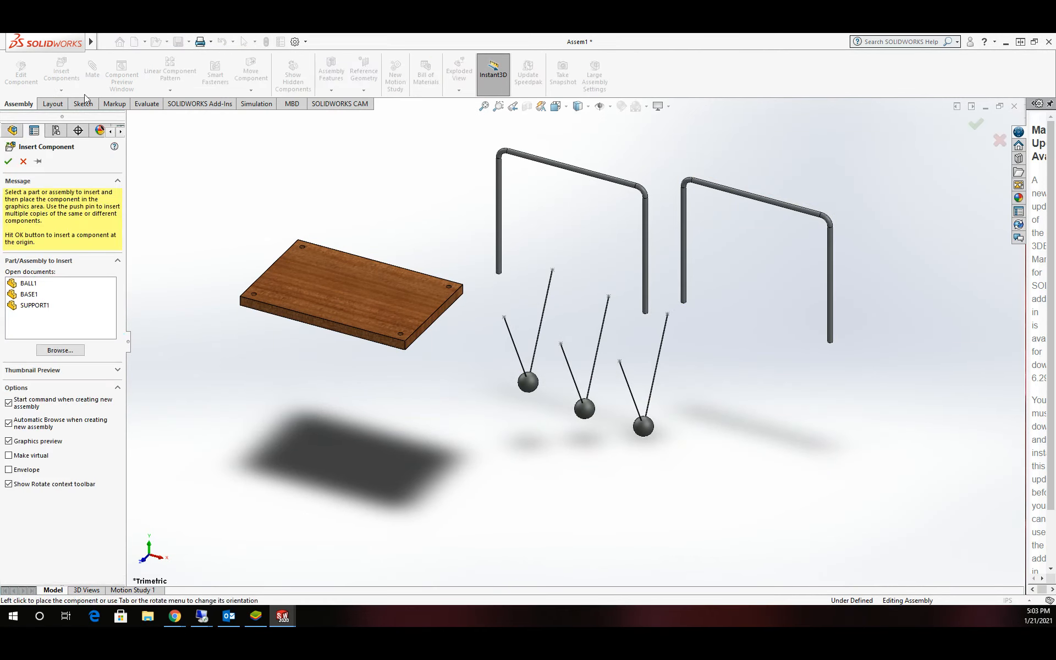
{"action": "left_click", "coordinate": [29, 284]}
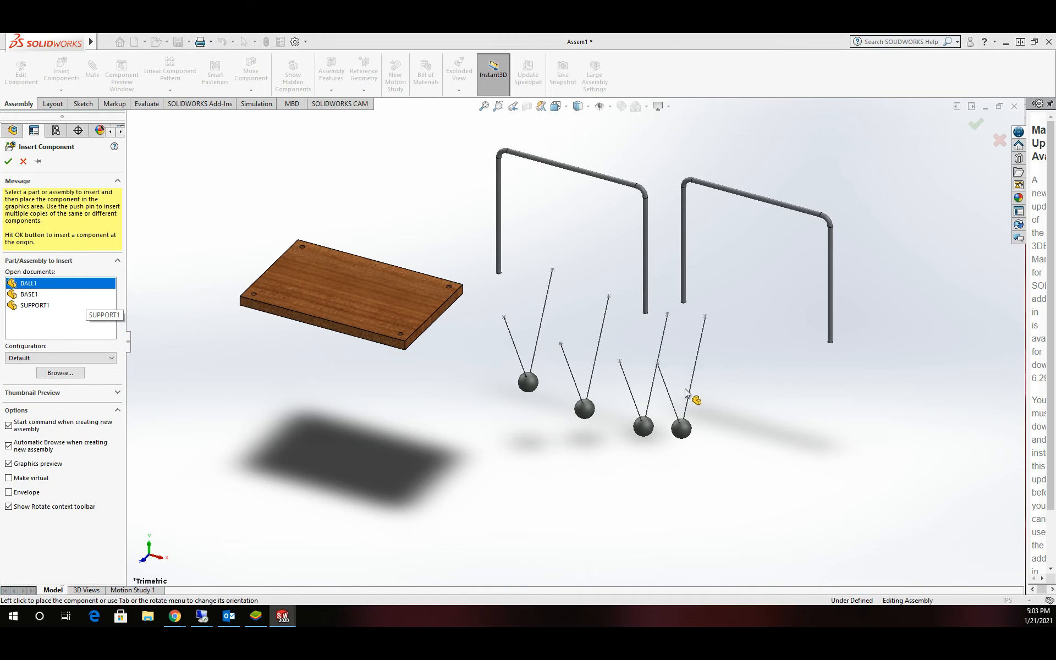
{"action": "left_click", "coordinate": [703, 428]}
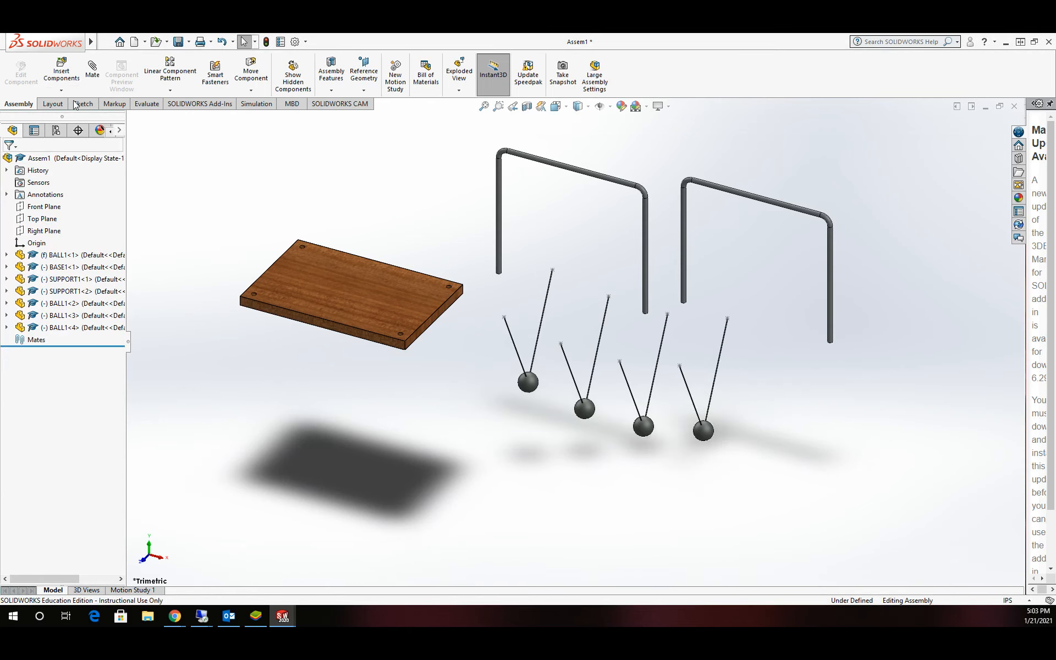
{"action": "left_click", "coordinate": [61, 72]}
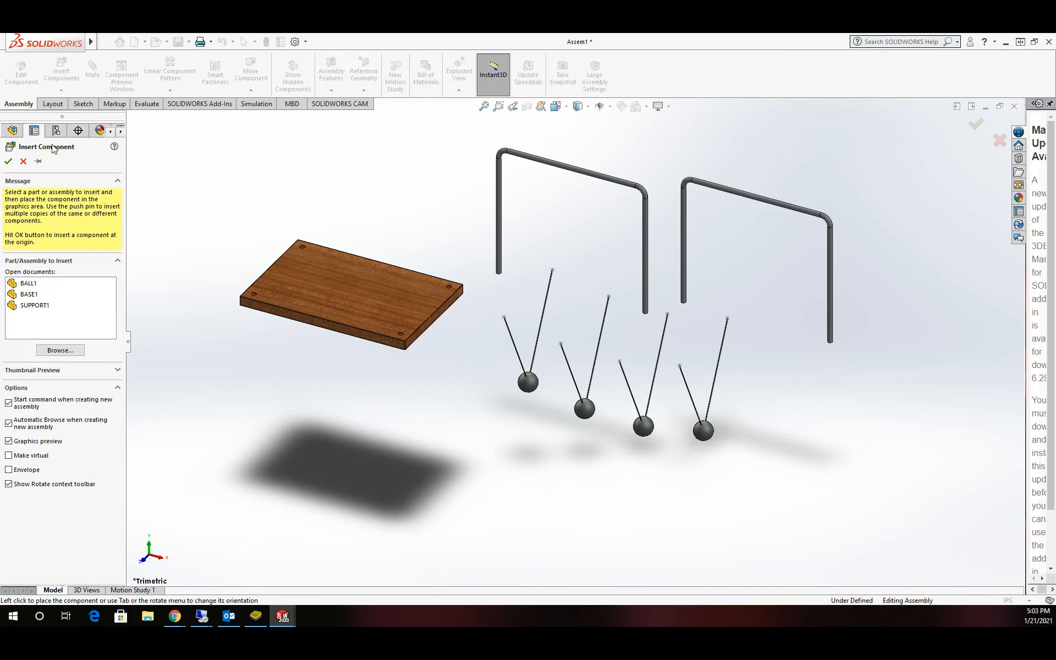
{"action": "left_click", "coordinate": [29, 285]}
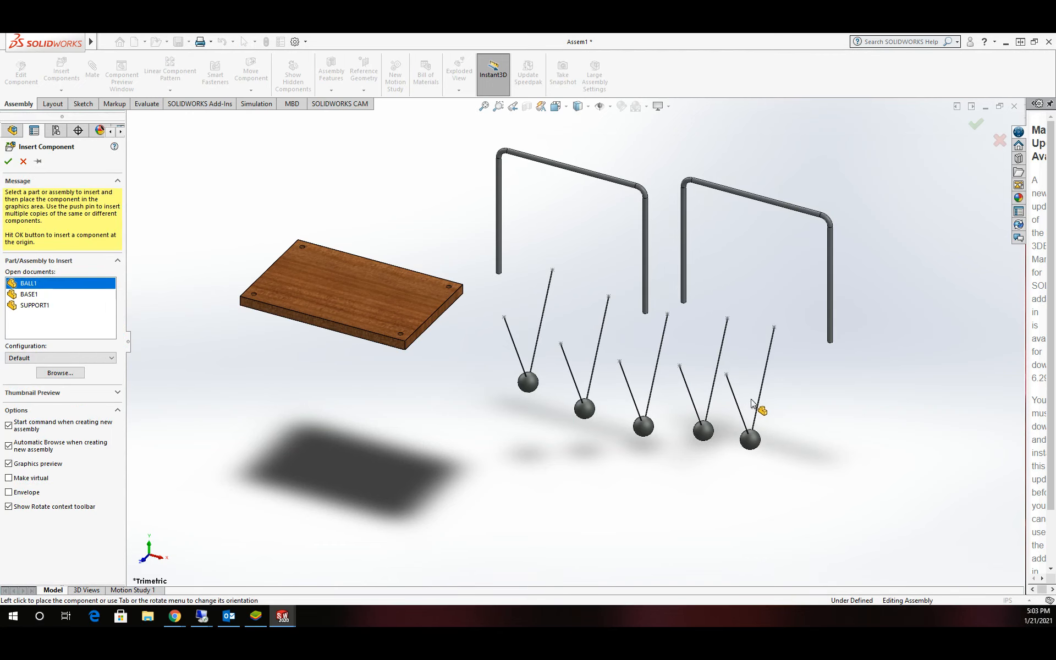
{"action": "left_click", "coordinate": [754, 406]}
{"action": "left_click", "coordinate": [61, 70]}
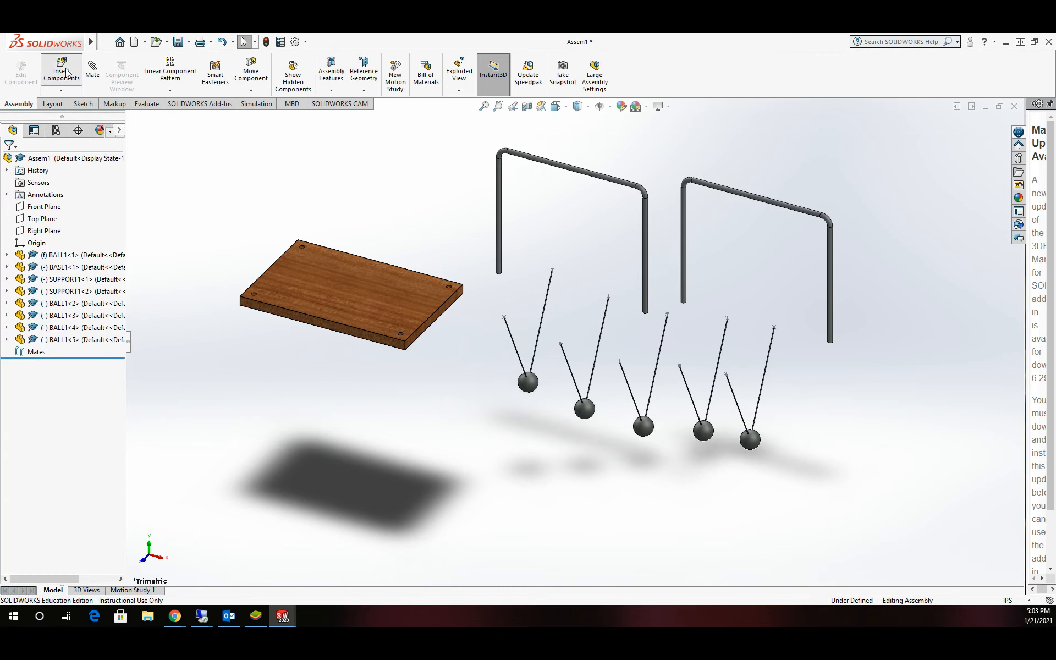
{"action": "left_click", "coordinate": [29, 285]}
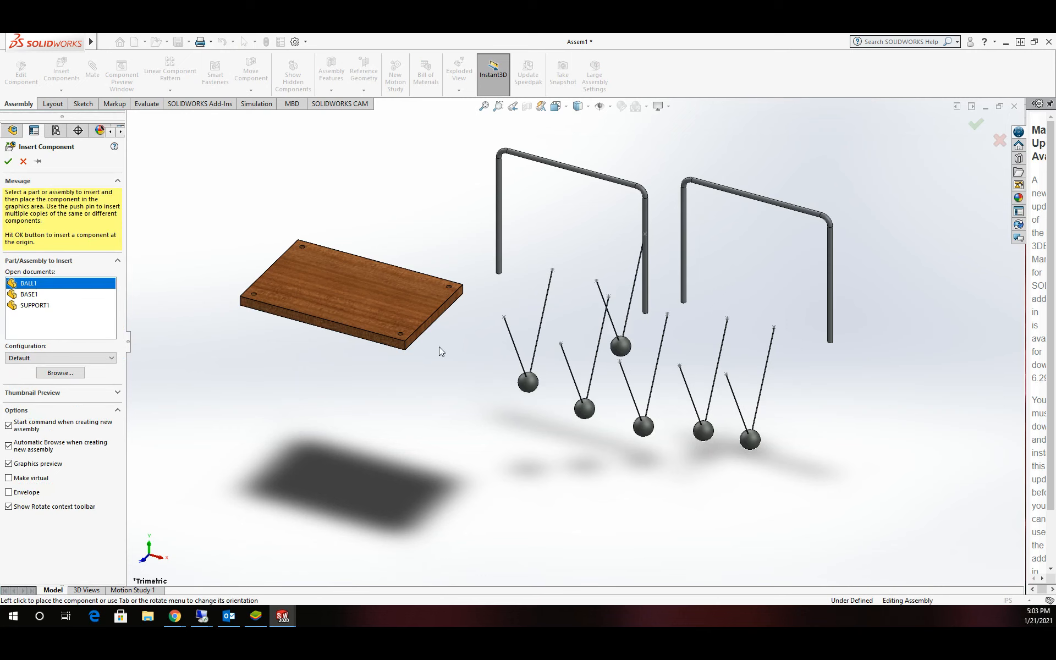
{"action": "left_click", "coordinate": [794, 422]}
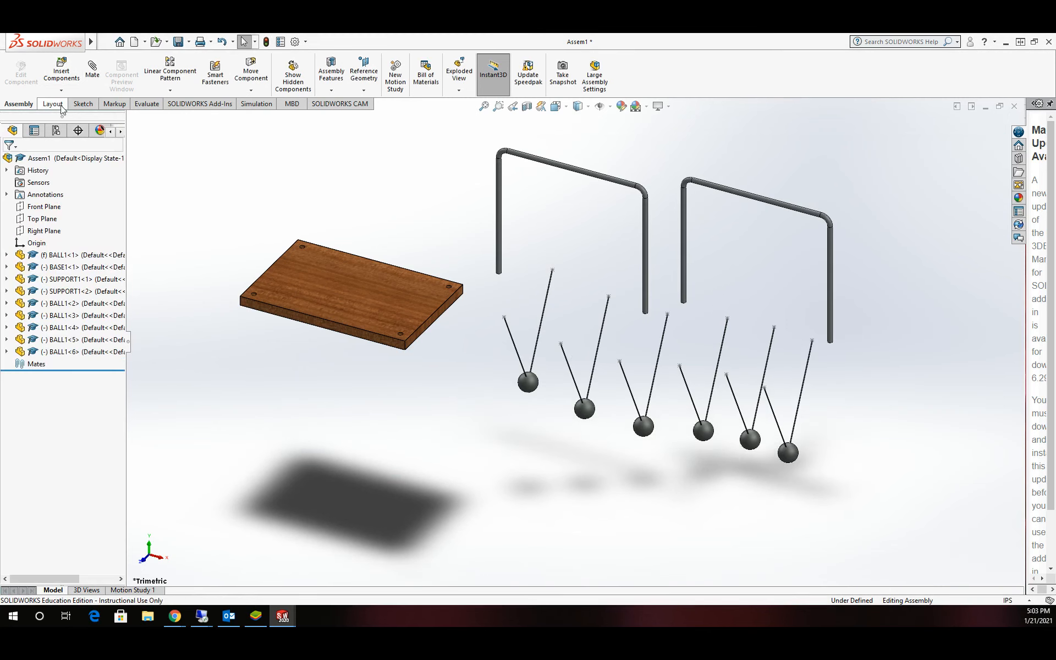
{"action": "left_click", "coordinate": [62, 71]}
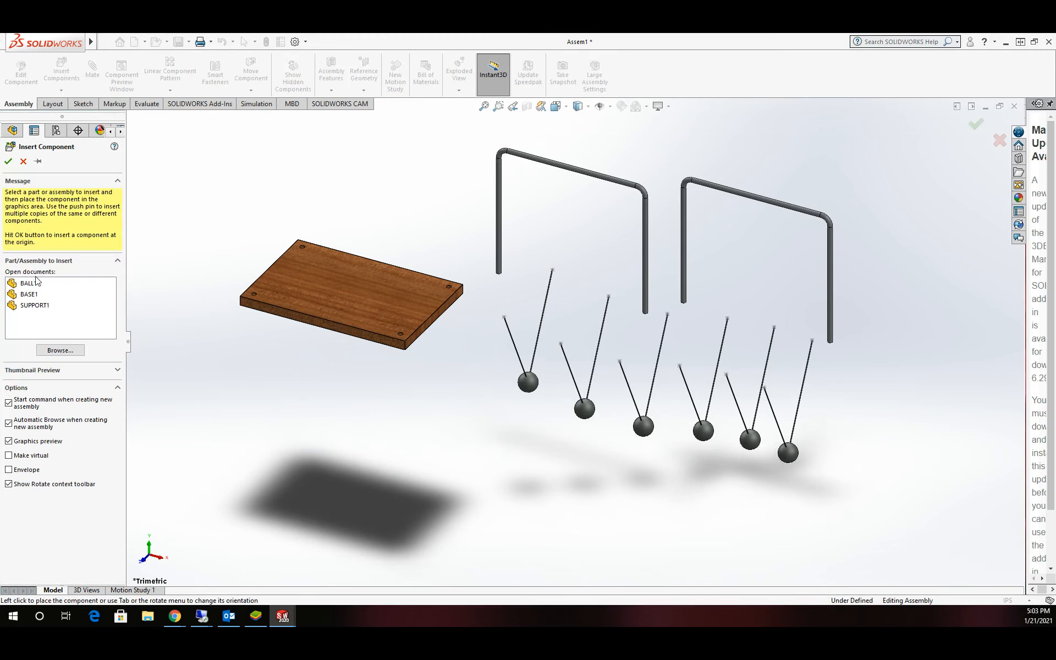
{"action": "left_click", "coordinate": [36, 281]}
{"action": "left_click", "coordinate": [851, 411]}
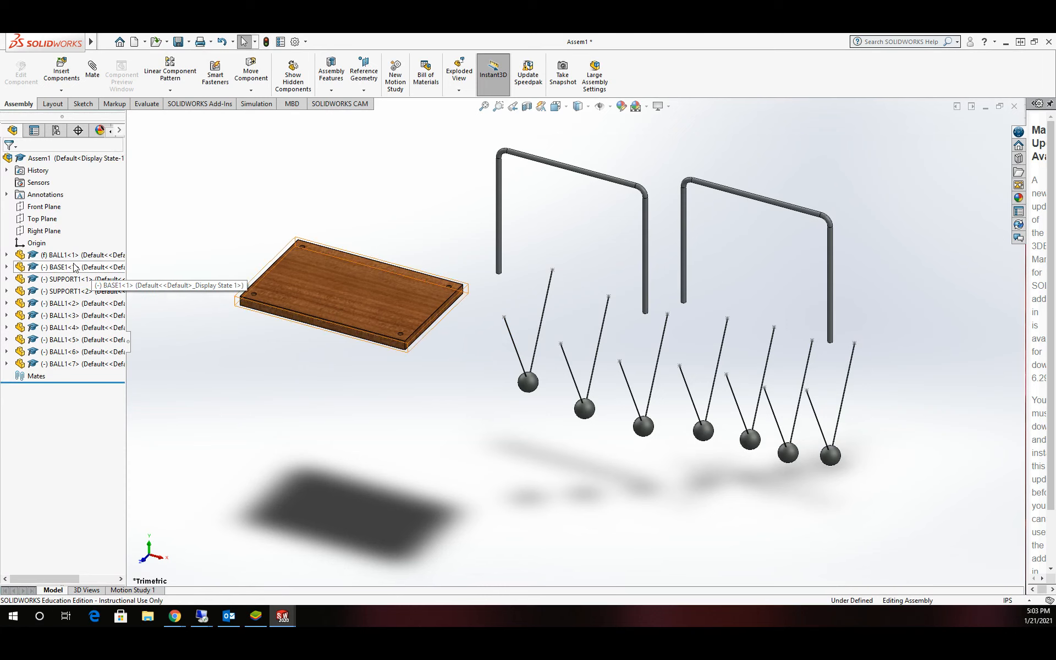
- Float the first BALL1 component and fix BASE1 in place instead
{"action": "right_click", "coordinate": [56, 257]}
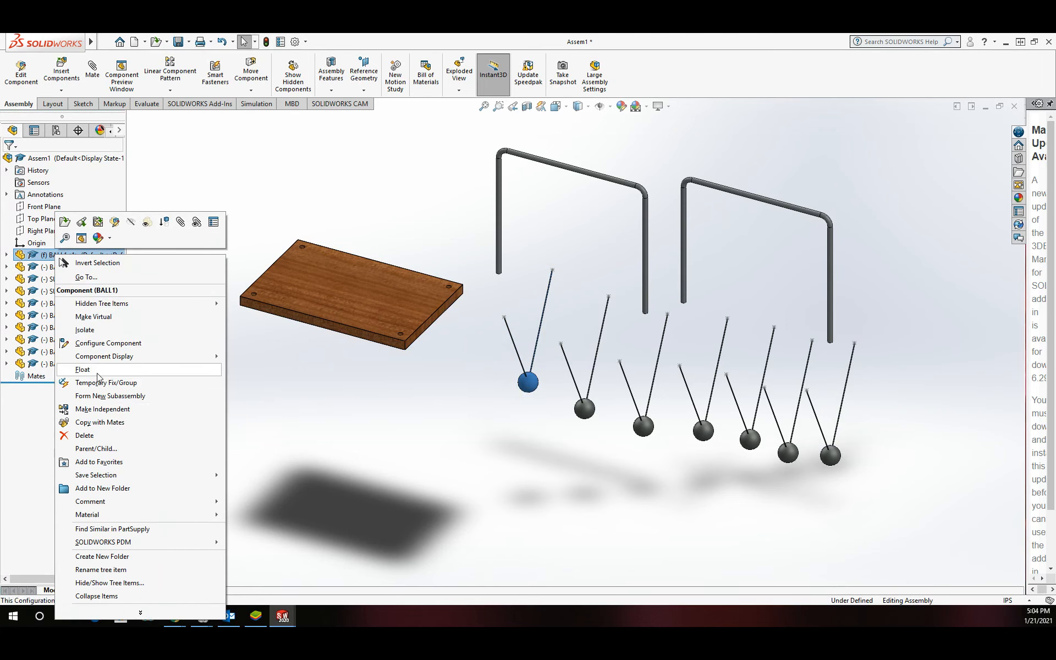
{"action": "left_click", "coordinate": [97, 374]}
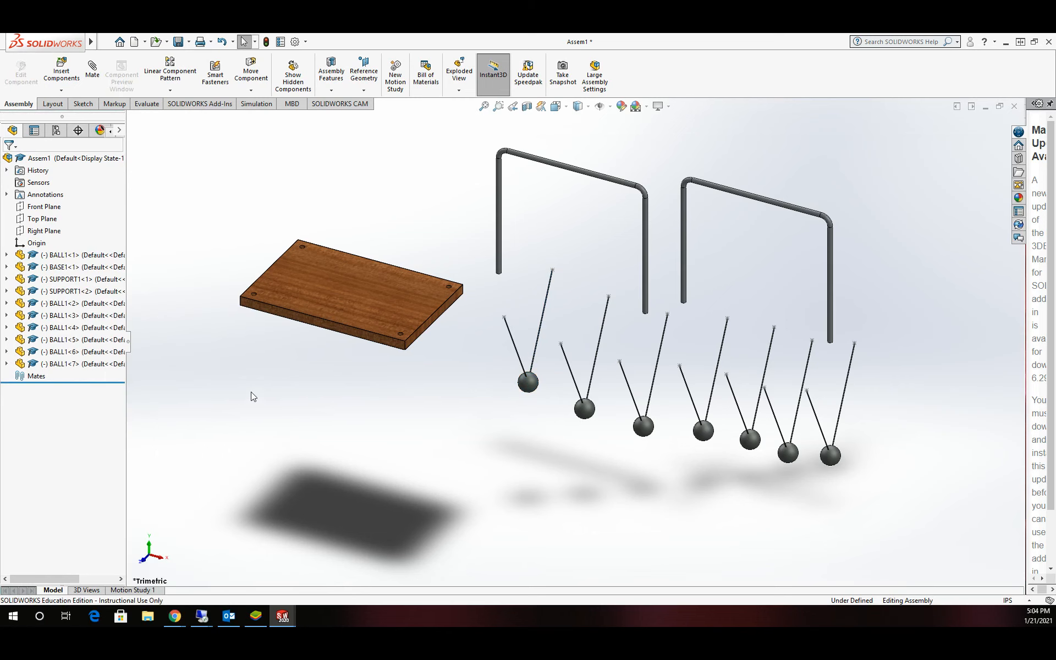
{"action": "left_click", "coordinate": [364, 305]}
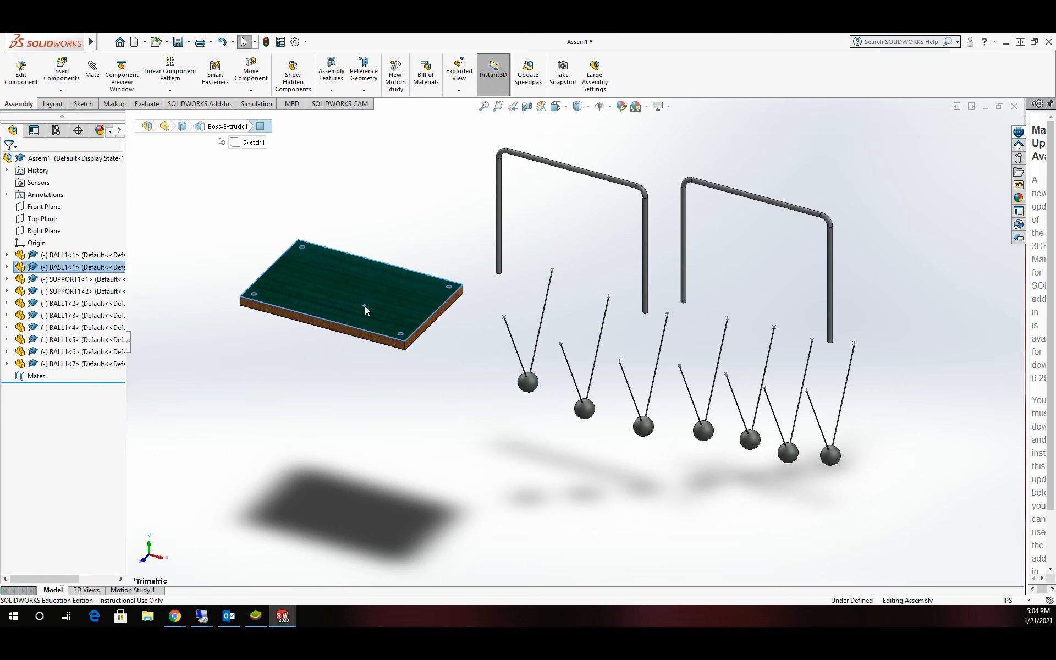
{"action": "right_click", "coordinate": [58, 268]}
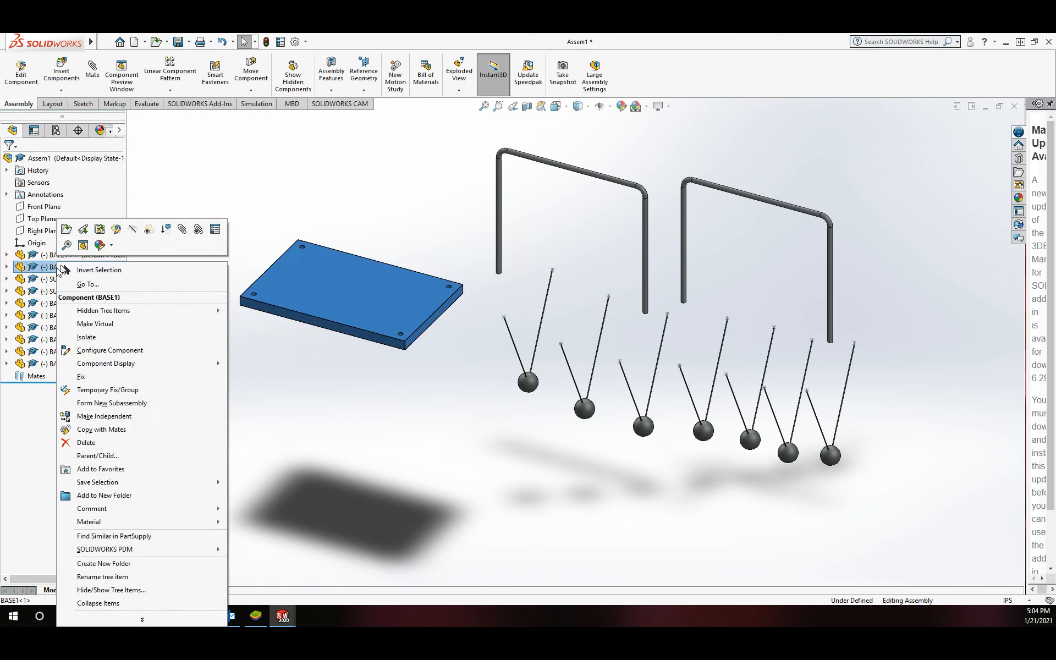
{"action": "left_click", "coordinate": [86, 379]}
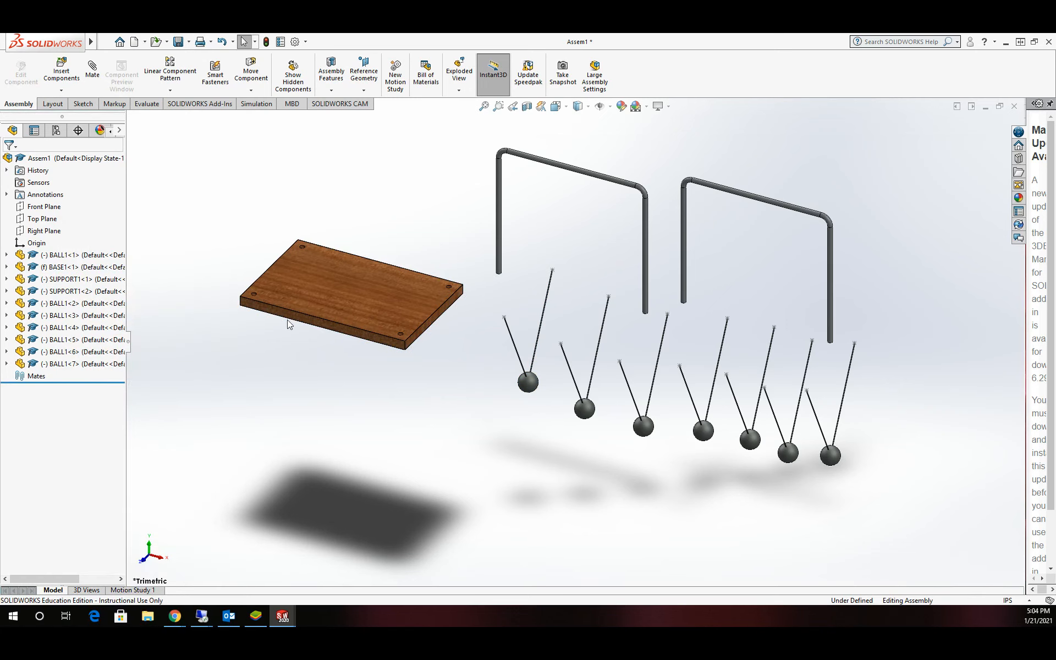
- Move both support frames closer to the base plate, placing them above and behind it
{"action": "left_click_drag", "start_coordinate": [547, 150], "coordinate": [407, 144]}
{"action": "left_click", "coordinate": [716, 156]}
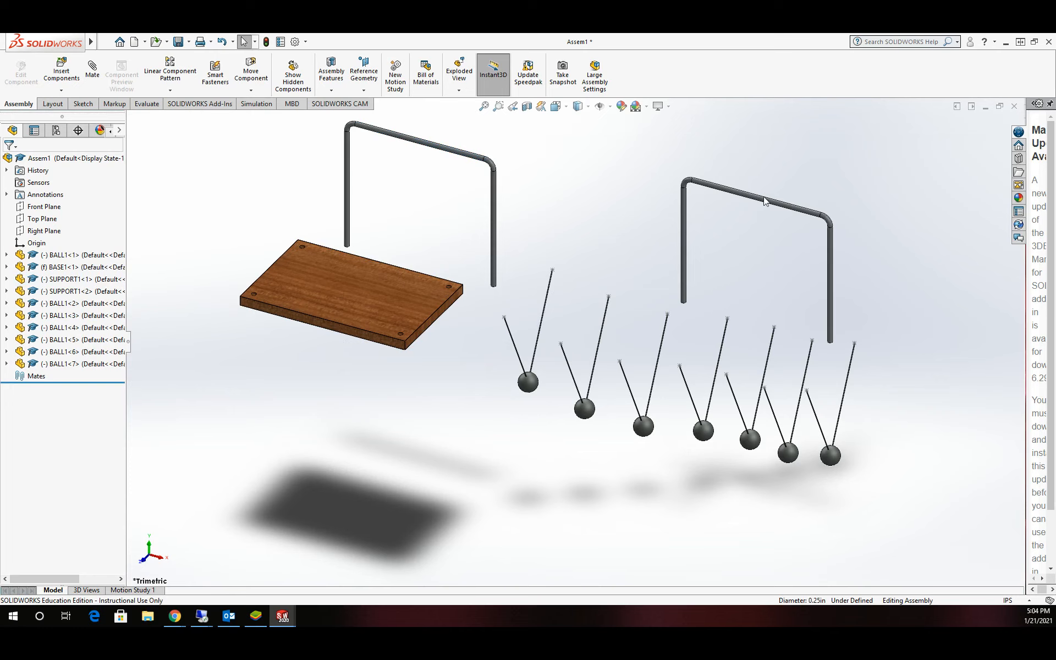
{"action": "left_click_drag", "start_coordinate": [764, 196], "coordinate": [583, 146]}
{"action": "left_click", "coordinate": [515, 210]}
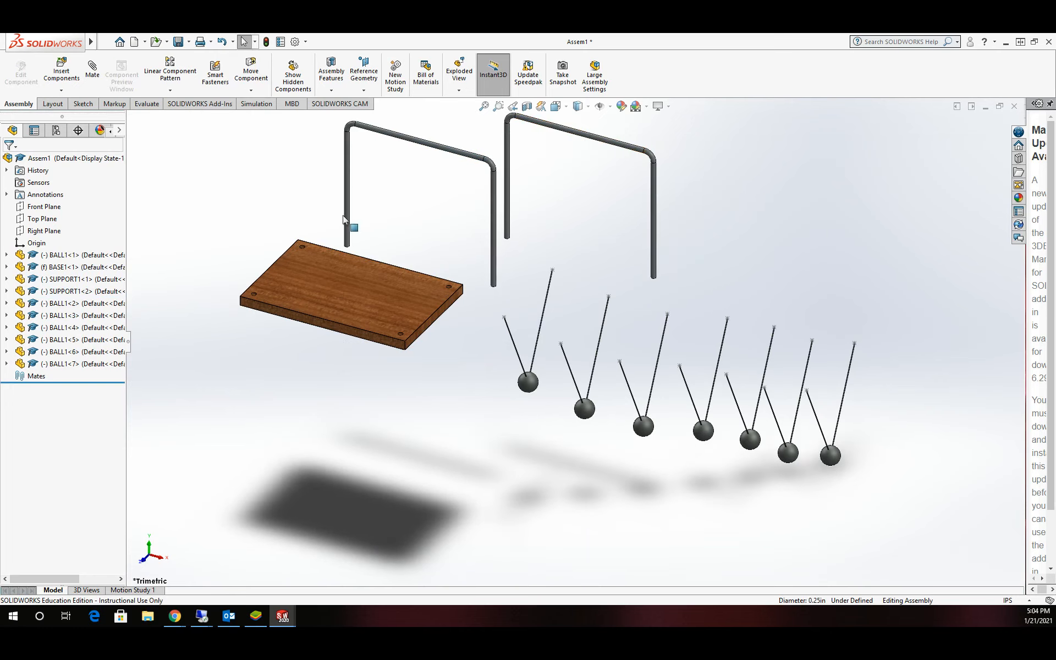
- Add a concentric mate between one leg of the first support frame and the front-left hole of the base plate
{"action": "scroll", "coordinate": [273, 259], "scroll_direction": "up", "scroll_amount": 2}
{"action": "scroll", "coordinate": [282, 269], "scroll_direction": "down", "scroll_amount": 3}
{"action": "scroll", "coordinate": [685, 378], "scroll_direction": "up", "scroll_amount": 2}
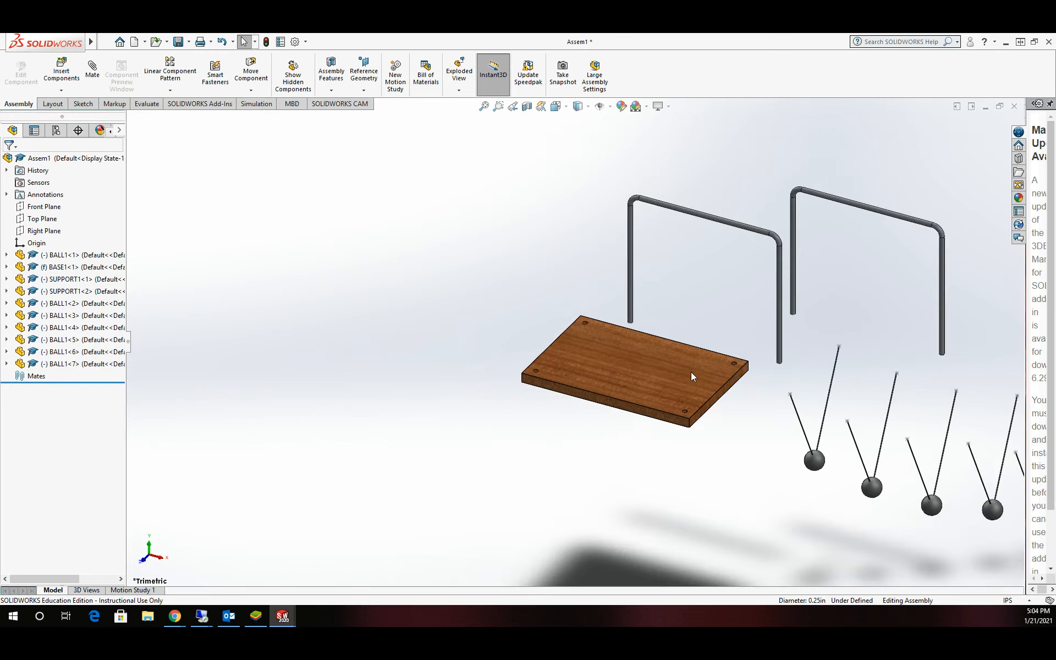
{"action": "scroll", "coordinate": [690, 371], "scroll_direction": "down", "scroll_amount": 1}
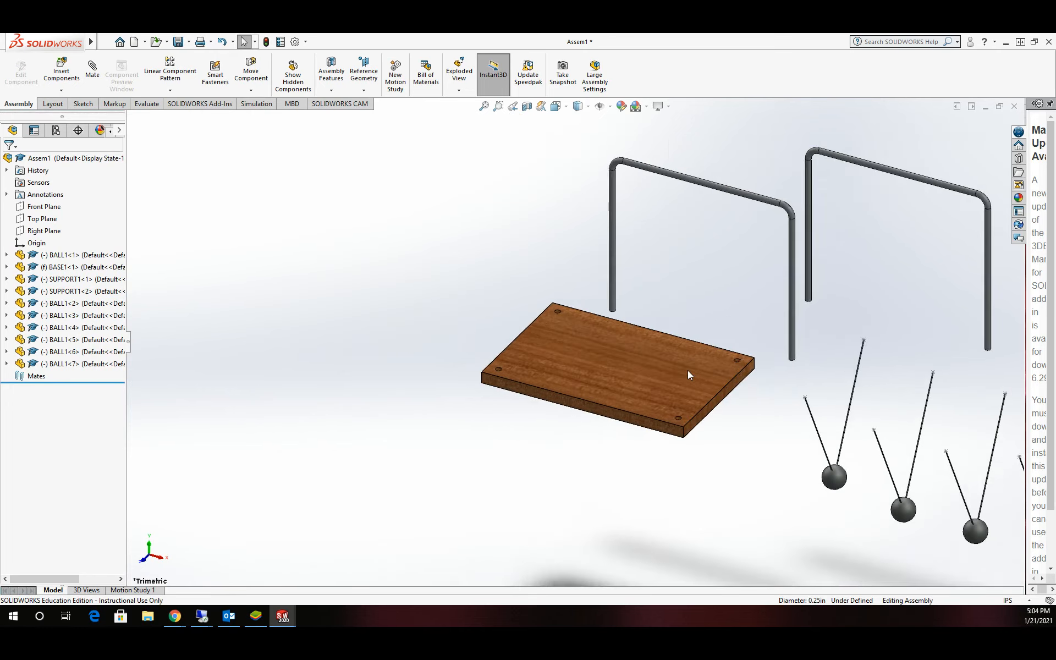
{"action": "left_click", "coordinate": [92, 69]}
{"action": "scroll", "coordinate": [623, 280], "scroll_direction": "down", "scroll_amount": 5}
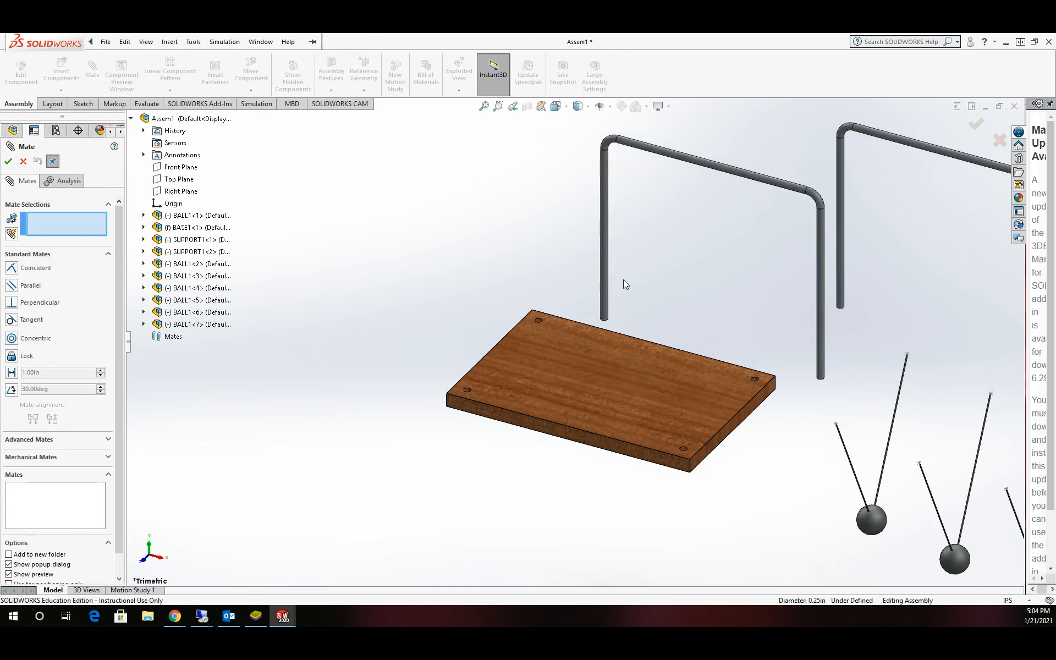
{"action": "left_click", "coordinate": [589, 282]}
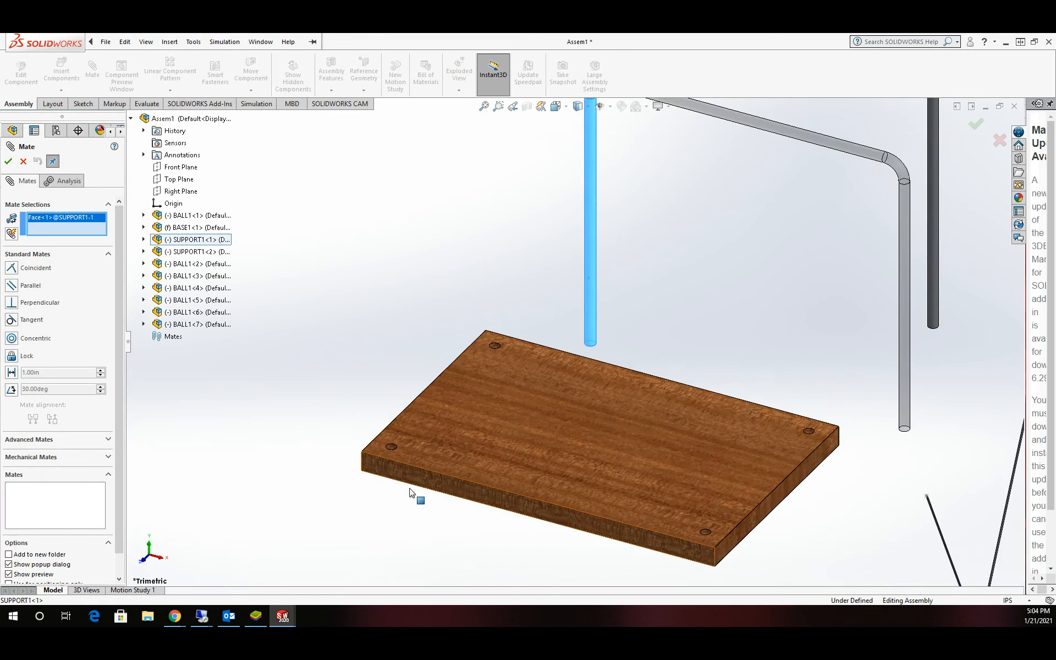
{"action": "scroll", "coordinate": [412, 478], "scroll_direction": "down", "scroll_amount": 4}
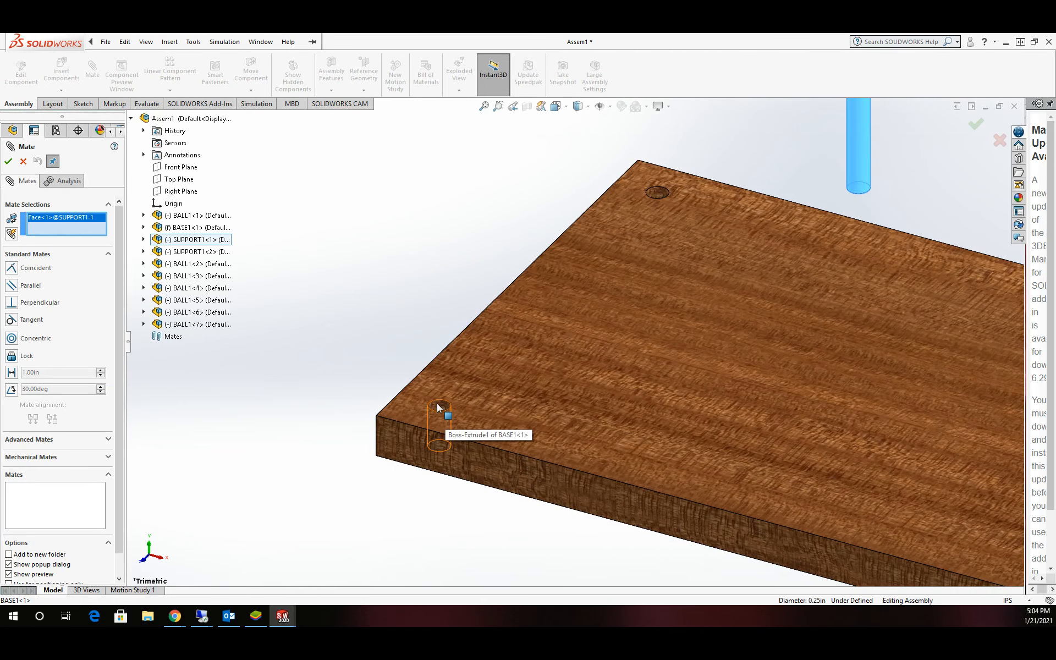
{"action": "left_click", "coordinate": [440, 407]}
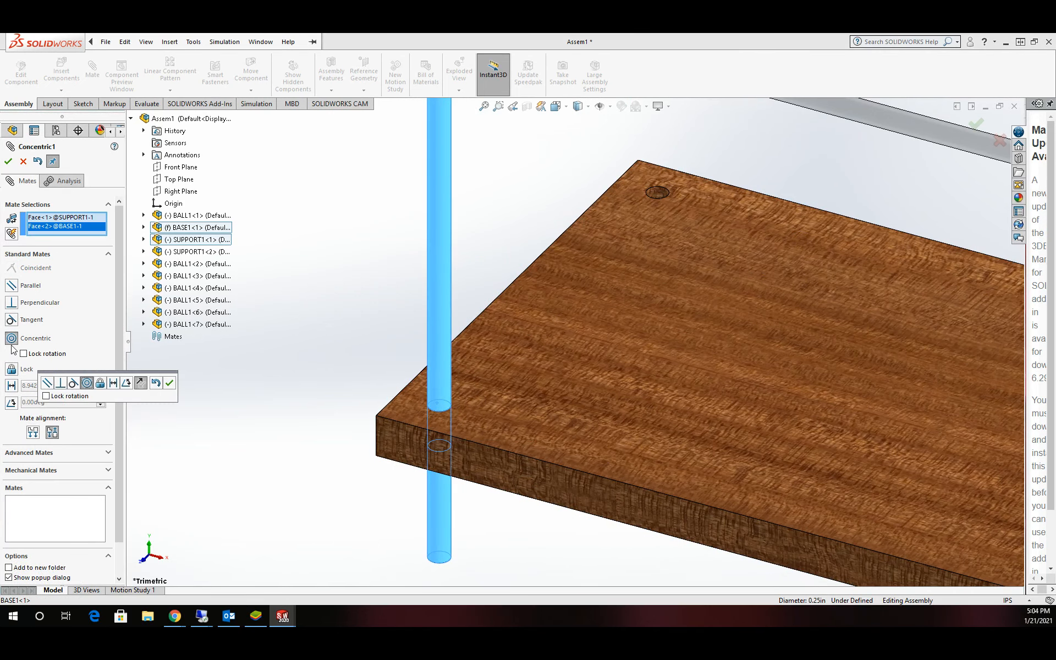
{"action": "key", "text": "z"}
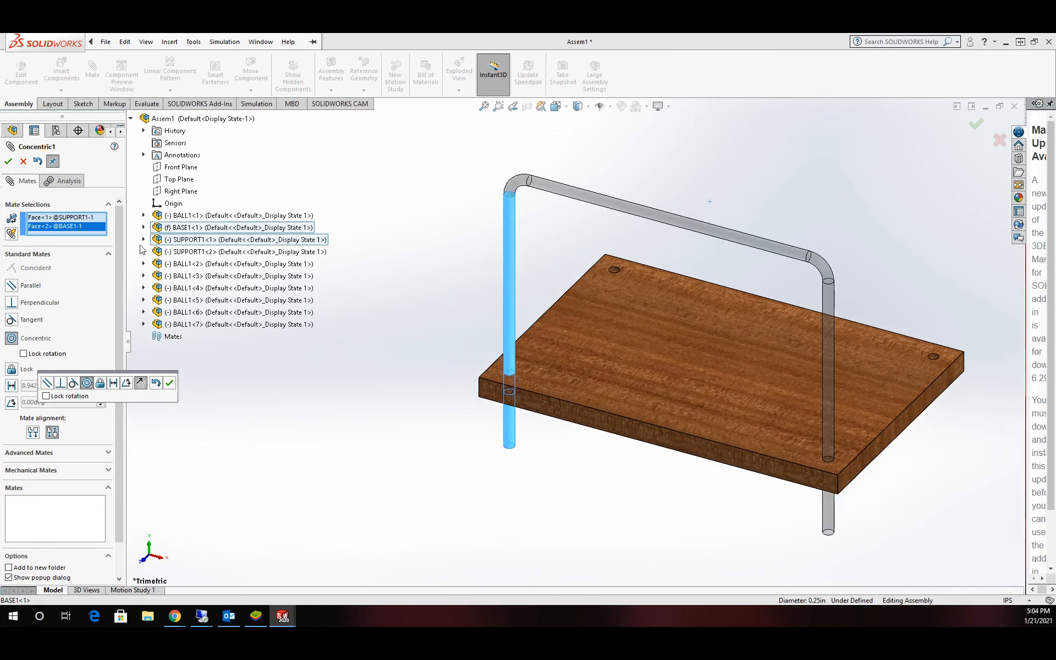
{"action": "left_click", "coordinate": [169, 383]}
- Mate the first support frame's other leg concentric with the front-right hole of the base plate
{"action": "left_click", "coordinate": [827, 398]}
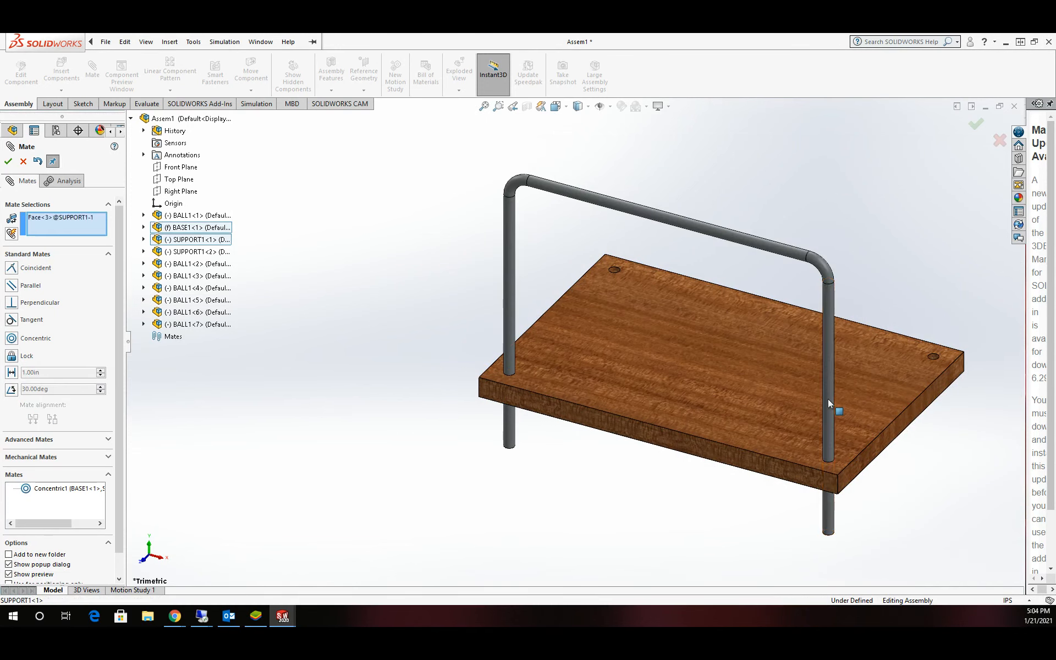
{"action": "left_click", "coordinate": [831, 460]}
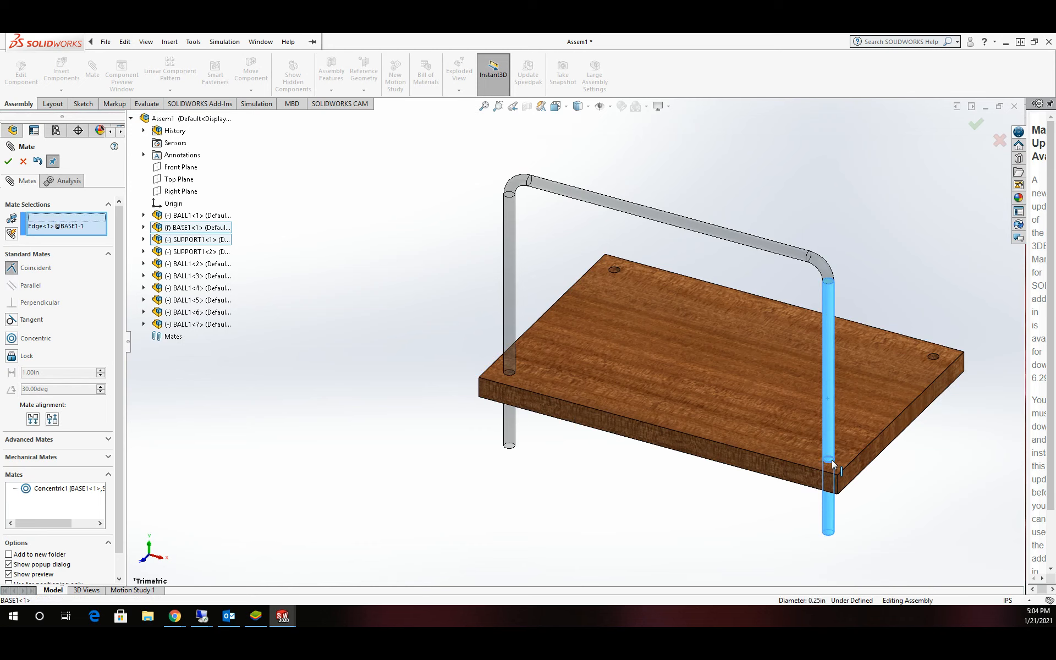
{"action": "left_click", "coordinate": [12, 337]}
{"action": "left_click", "coordinate": [8, 159]}
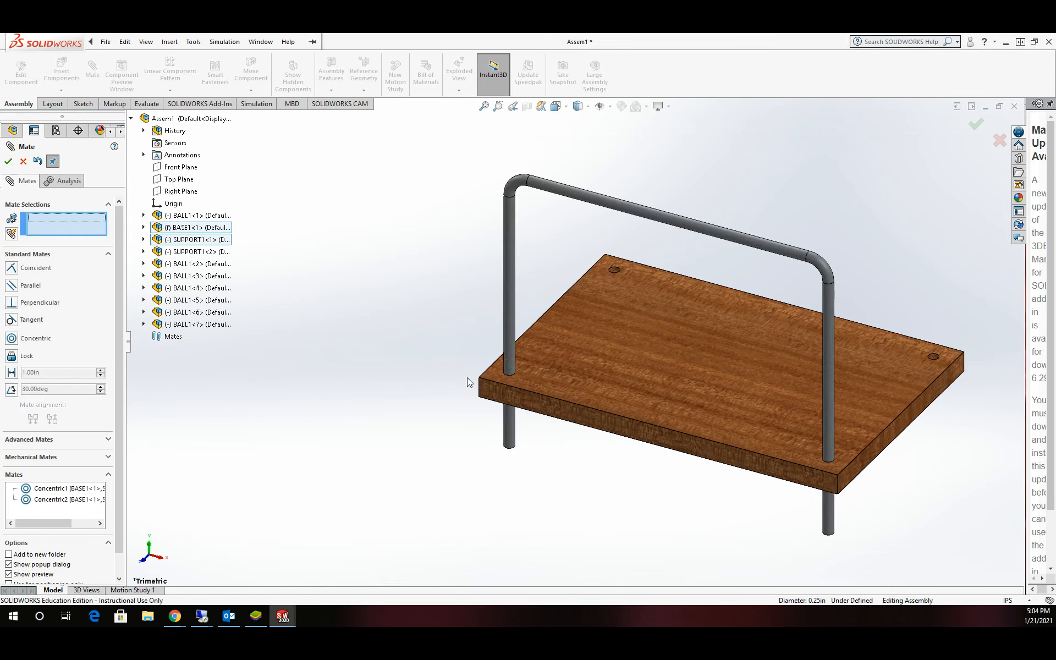
- Add a coincident mate between the bottom edge of the first support frame's leg and the underside of the base plate
{"action": "middle_click_drag", "start_coordinate": [650, 499], "coordinate": [650, 264]}
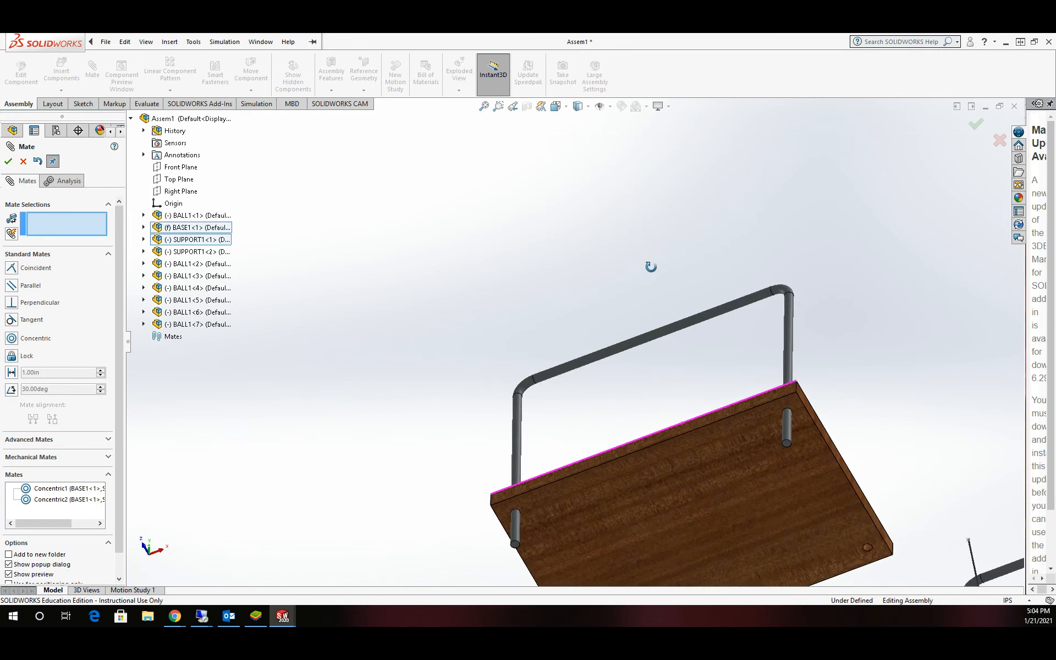
{"action": "scroll", "coordinate": [555, 460], "scroll_direction": "down", "scroll_amount": 5}
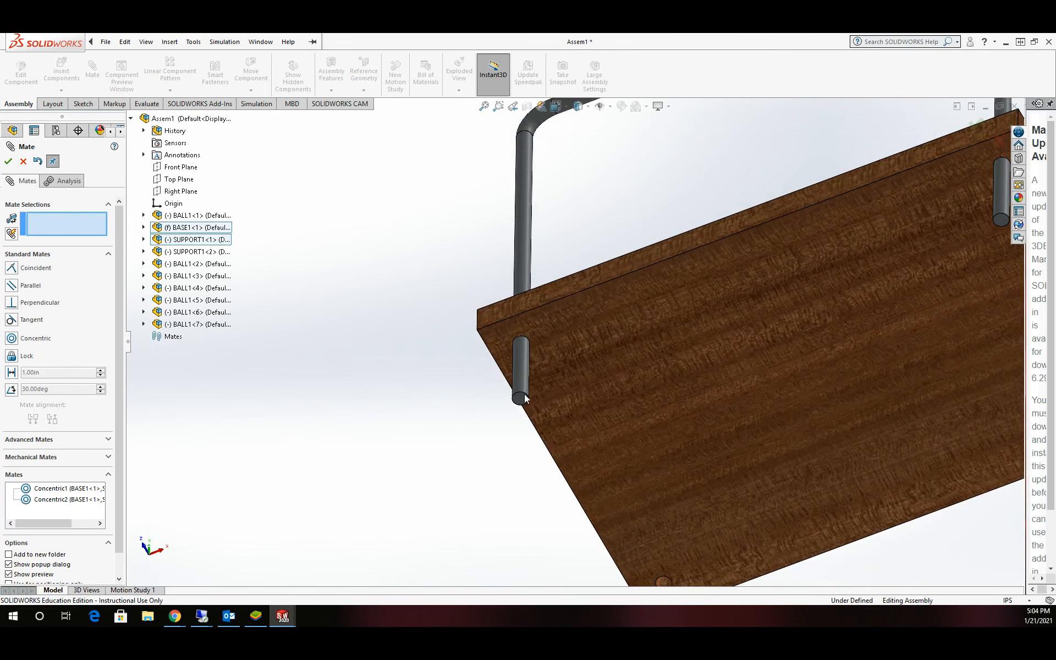
{"action": "left_click", "coordinate": [653, 331]}
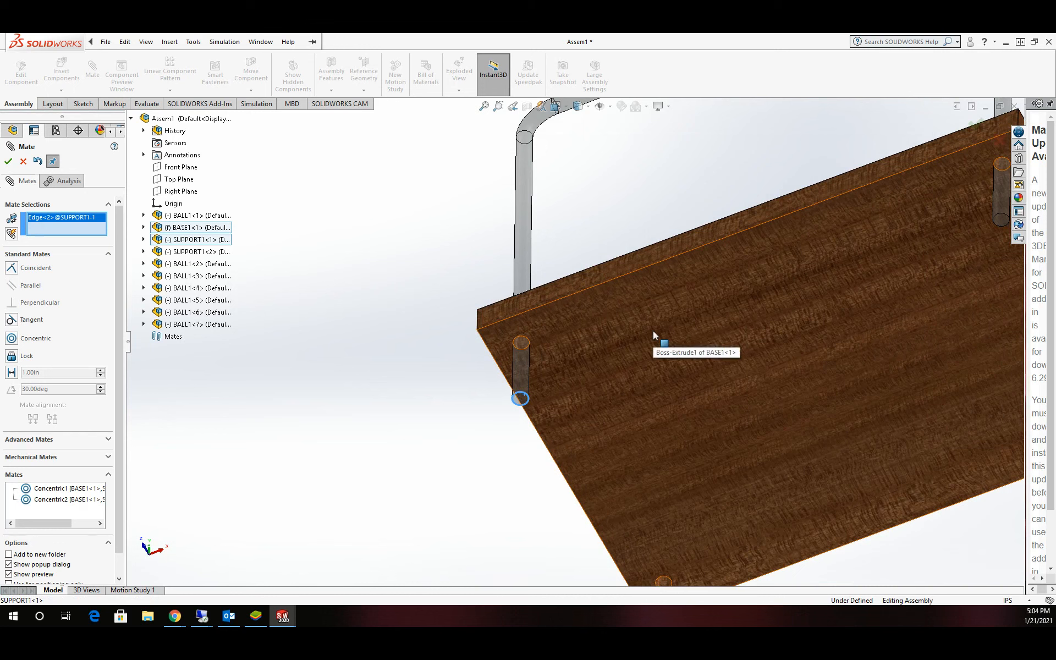
{"action": "left_click", "coordinate": [520, 343]}
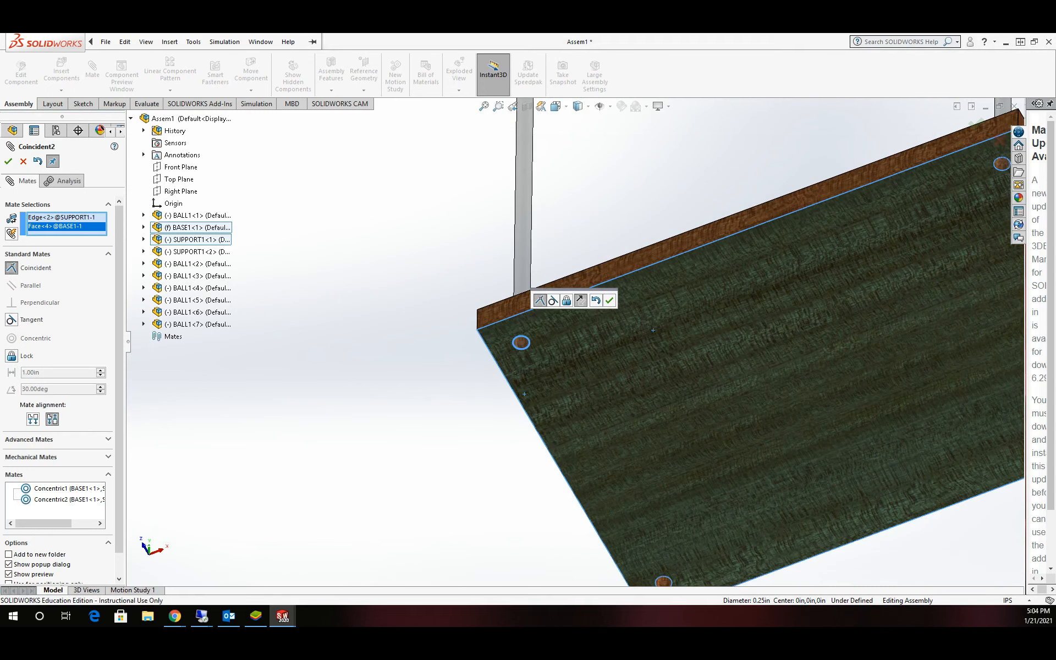
{"action": "left_click", "coordinate": [608, 300]}
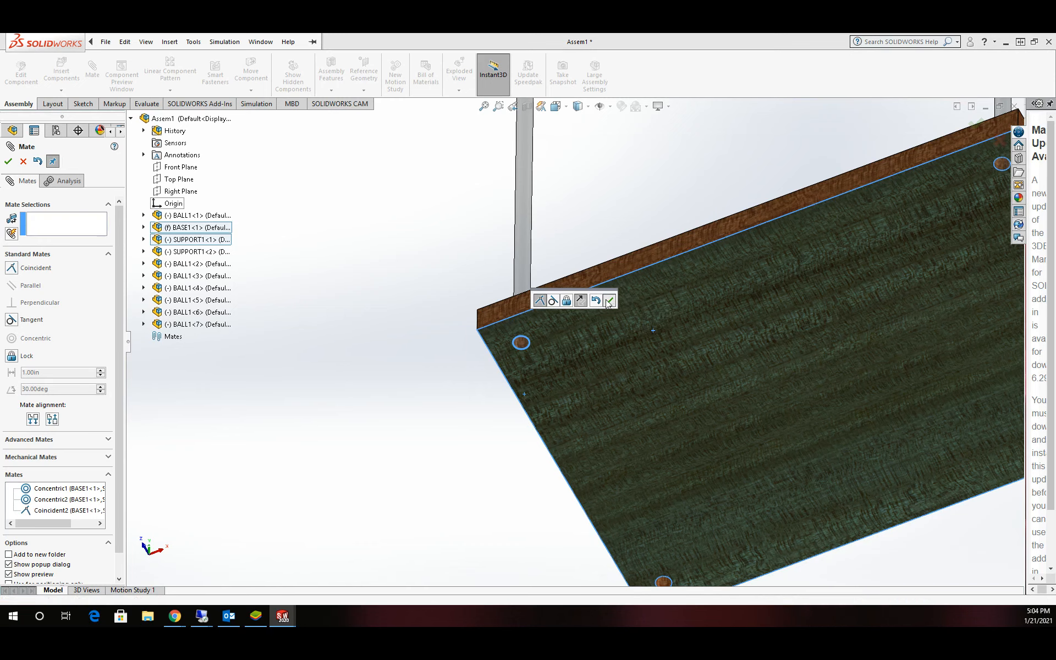
- Mate one leg of the second support frame concentric with the rear-left hole of the base plate
{"action": "scroll", "coordinate": [440, 246], "scroll_direction": "up", "scroll_amount": 5}
{"action": "middle_click_drag", "start_coordinate": [646, 249], "coordinate": [652, 452]}
{"action": "scroll", "coordinate": [827, 209], "scroll_direction": "up", "scroll_amount": 3}
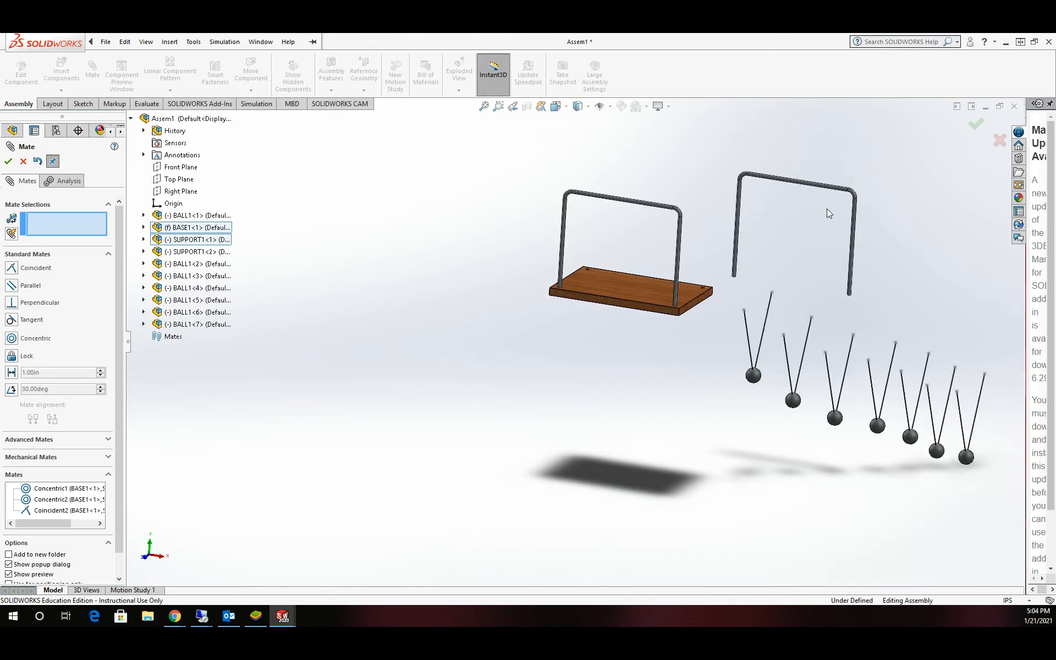
{"action": "scroll", "coordinate": [826, 209], "scroll_direction": "down", "scroll_amount": 4}
{"action": "scroll", "coordinate": [461, 281], "scroll_direction": "down", "scroll_amount": 2}
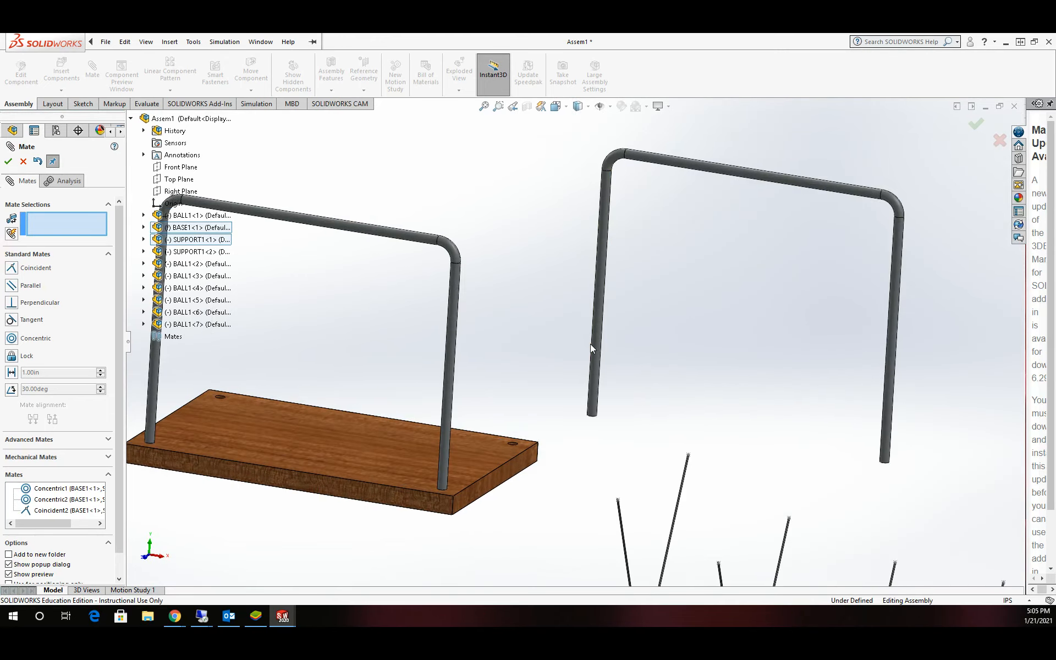
{"action": "left_click", "coordinate": [597, 343]}
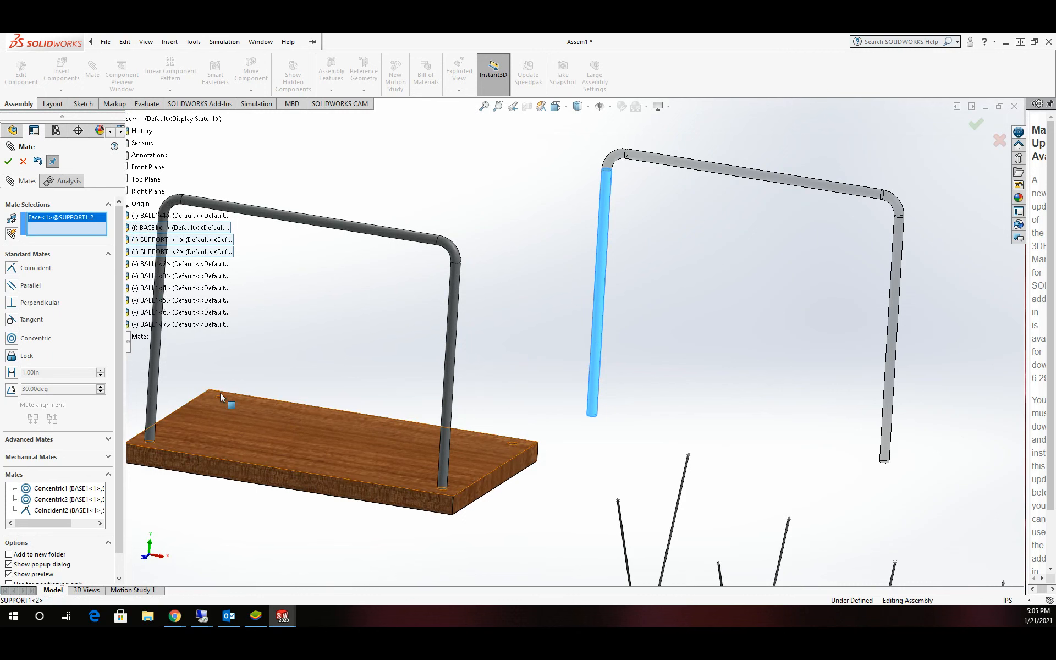
{"action": "scroll", "coordinate": [236, 393], "scroll_direction": "down", "scroll_amount": 2}
{"action": "scroll", "coordinate": [235, 401], "scroll_direction": "down", "scroll_amount": 5}
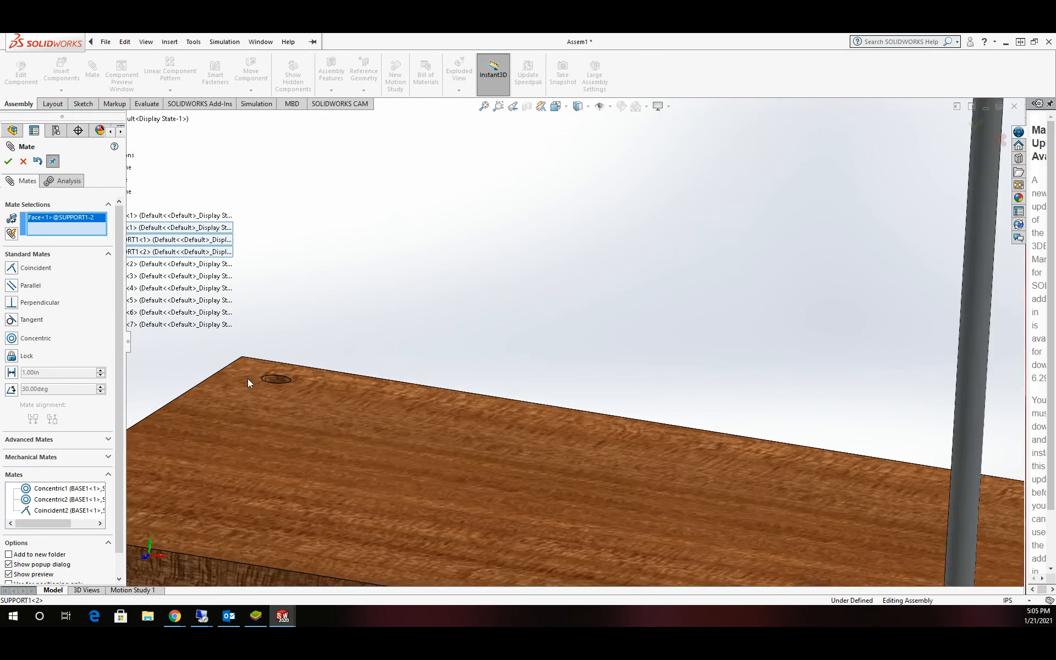
{"action": "left_click", "coordinate": [302, 376]}
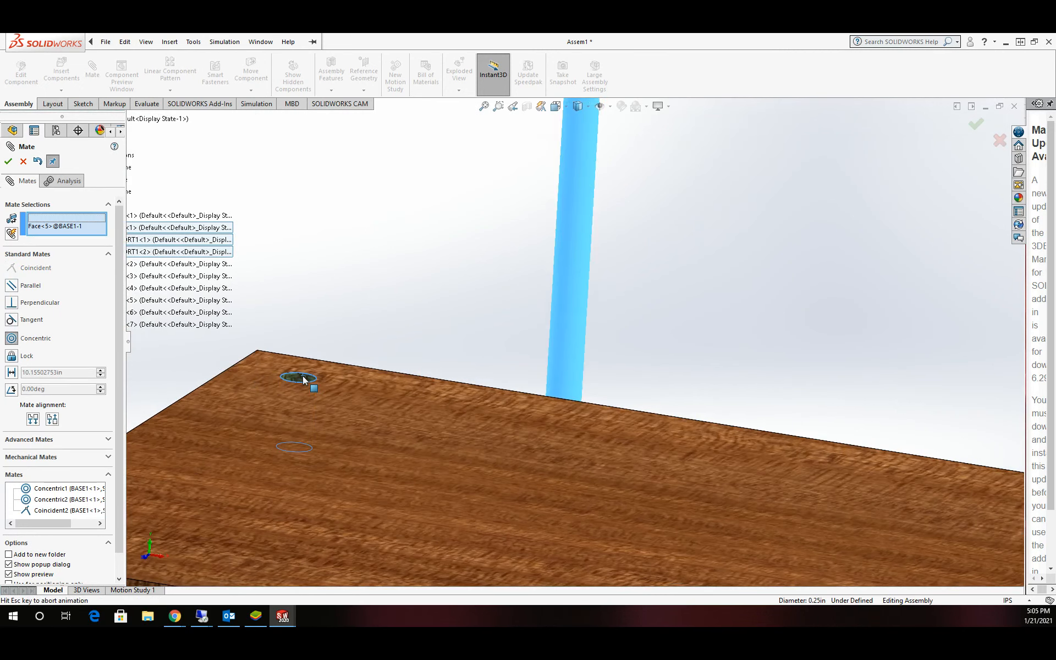
{"action": "scroll", "coordinate": [303, 359], "scroll_direction": "up", "scroll_amount": 3}
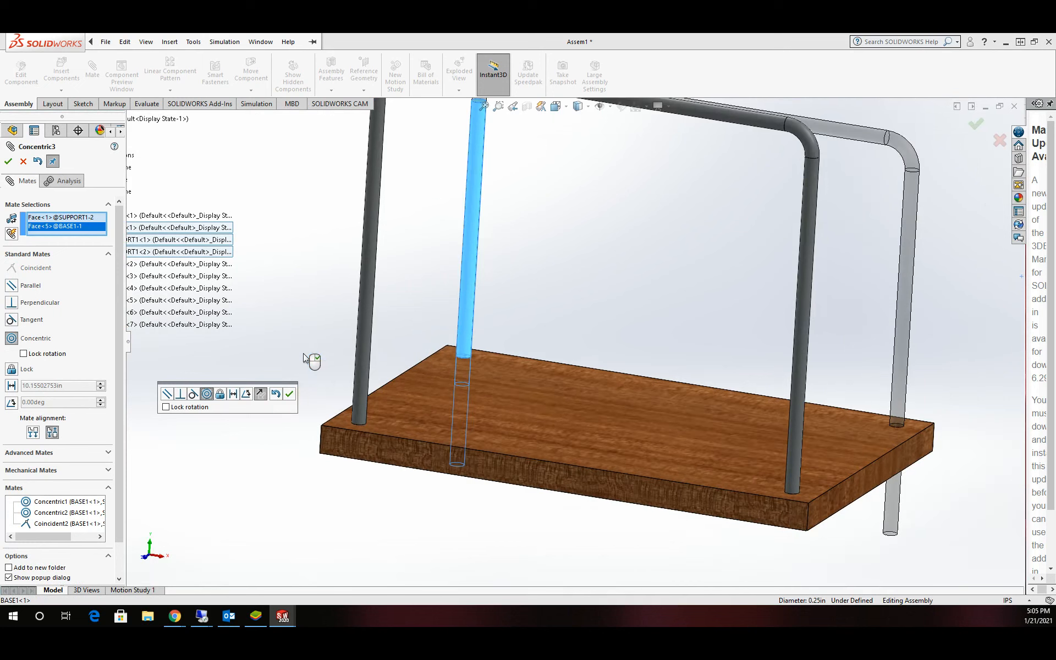
{"action": "left_click", "coordinate": [290, 394]}
- Mate the second support frame's other leg concentric with the rear-right hole of the base plate
{"action": "left_click", "coordinate": [902, 362]}
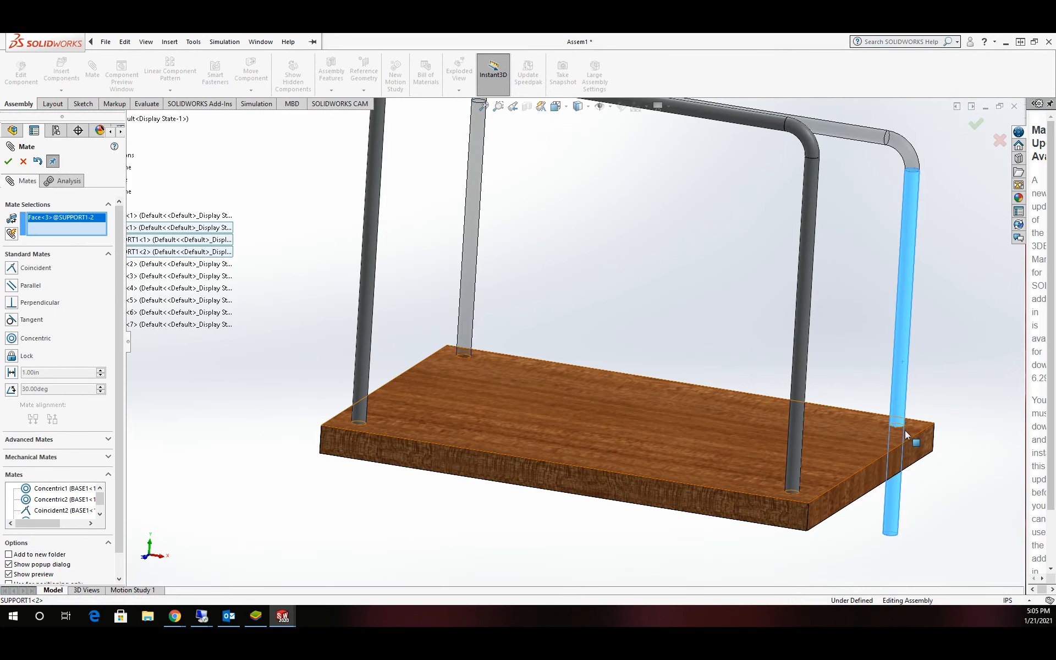
{"action": "left_click", "coordinate": [902, 428]}
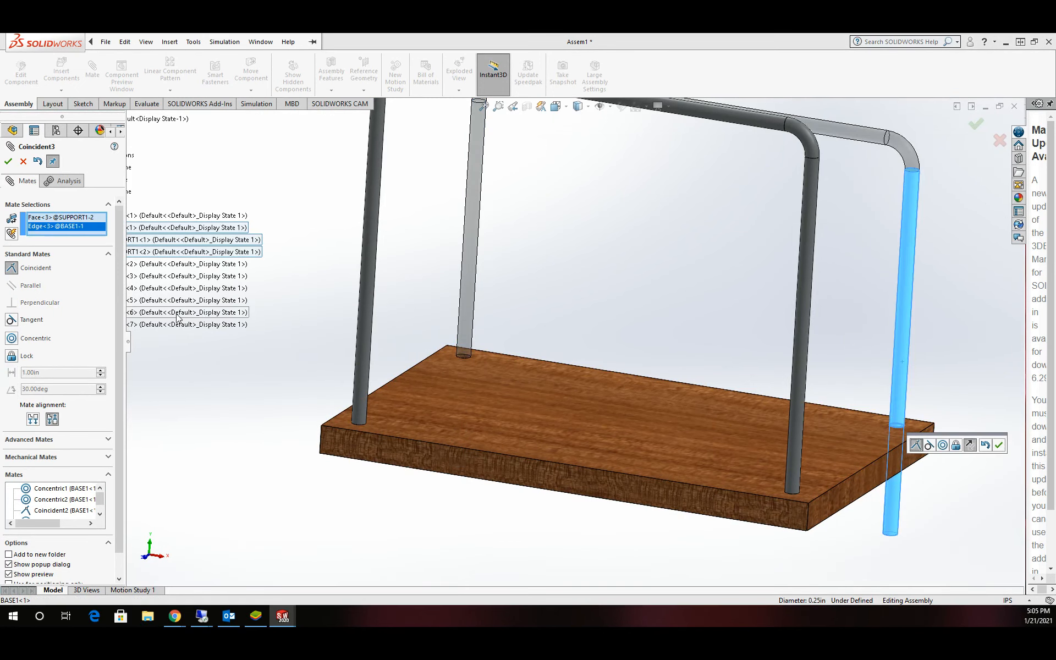
{"action": "left_click", "coordinate": [11, 338]}
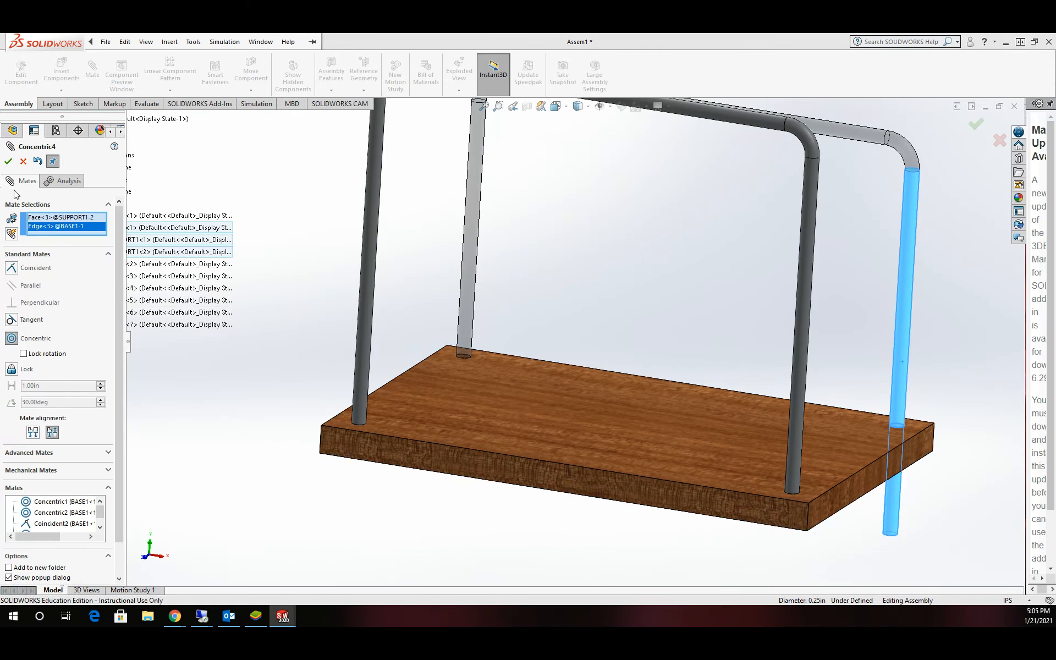
{"action": "left_click", "coordinate": [8, 161]}
- Make the end face of the second support frame's leg coincident with the base plate's underside and finish mating
{"action": "scroll", "coordinate": [649, 352], "scroll_direction": "up", "scroll_amount": 2}
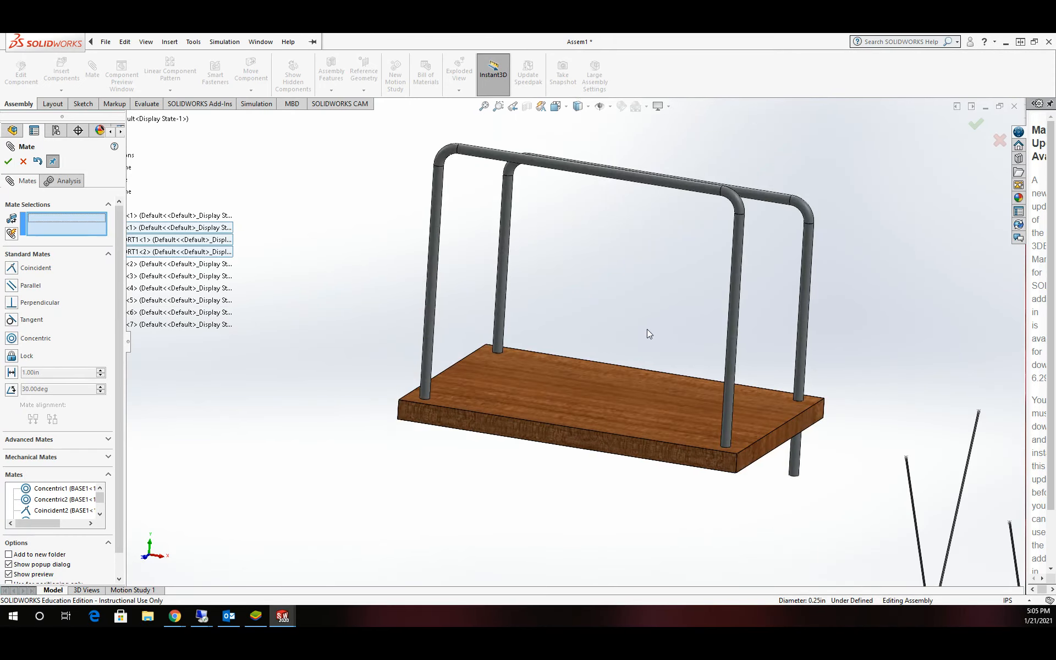
{"action": "middle_click_drag", "start_coordinate": [630, 339], "coordinate": [588, 292]}
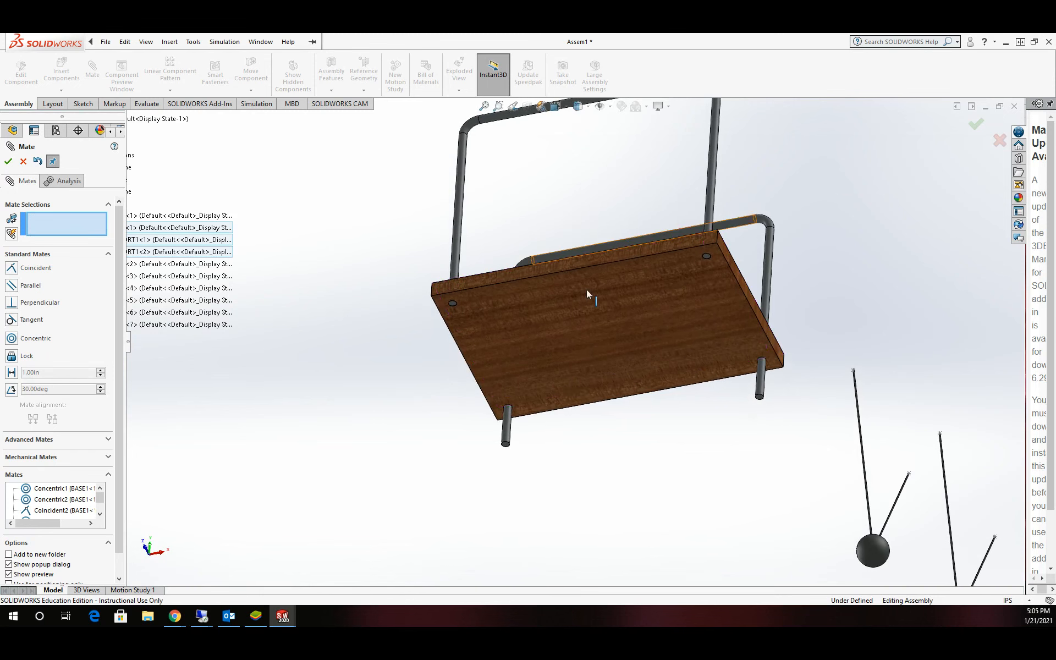
{"action": "scroll", "coordinate": [558, 397], "scroll_direction": "down", "scroll_amount": 3}
{"action": "scroll", "coordinate": [471, 465], "scroll_direction": "down", "scroll_amount": 3}
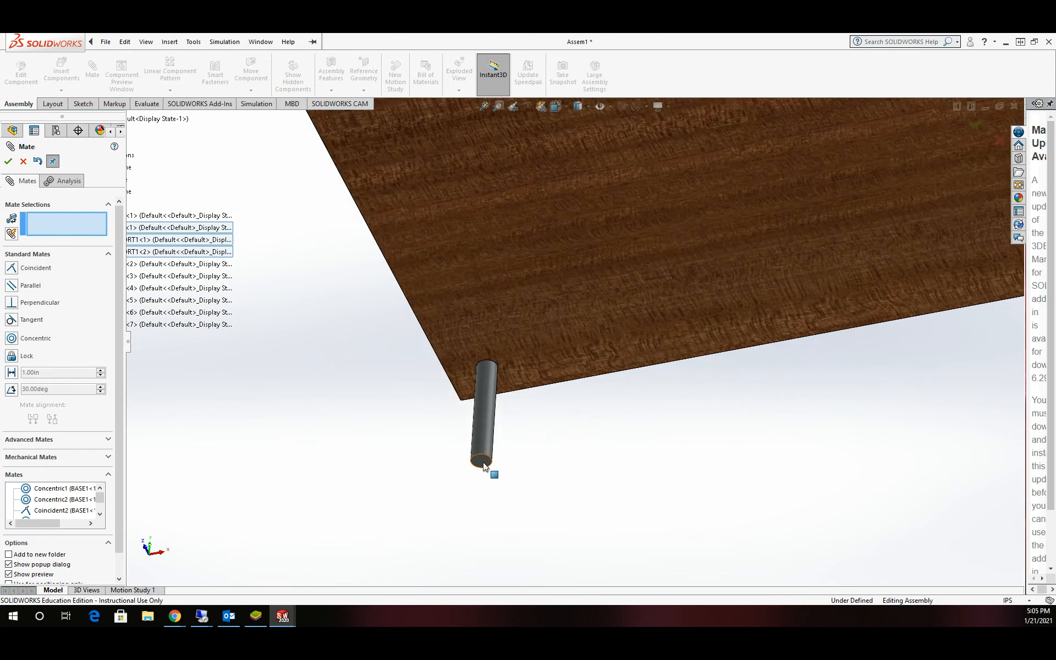
{"action": "left_click", "coordinate": [483, 463]}
{"action": "left_click", "coordinate": [592, 283]}
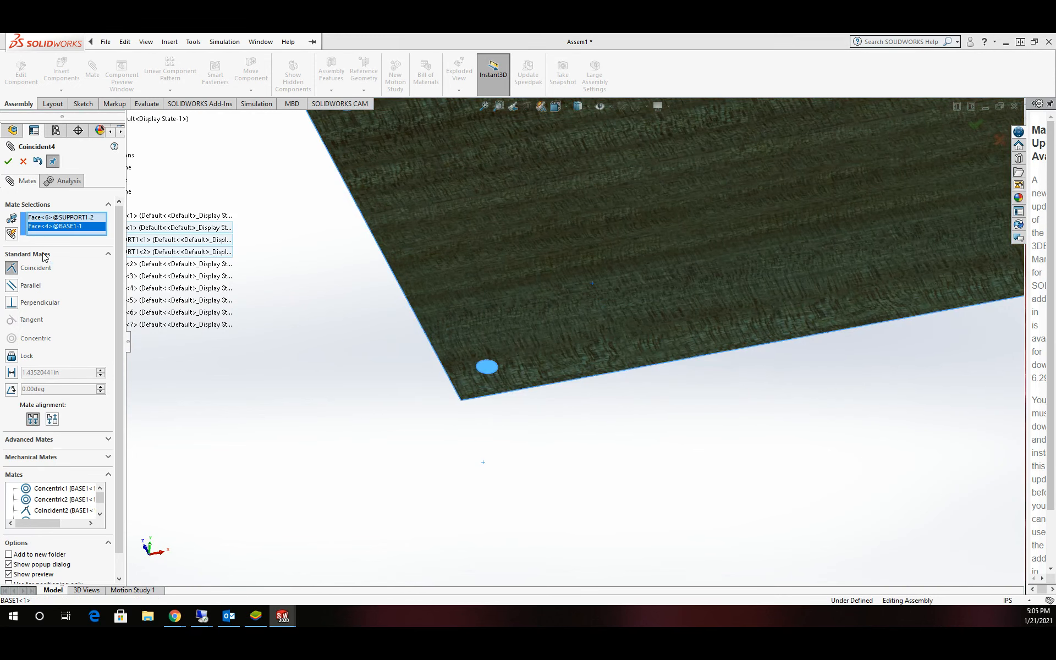
{"action": "left_click", "coordinate": [8, 162]}
{"action": "scroll", "coordinate": [384, 351], "scroll_direction": "up", "scroll_amount": 5}
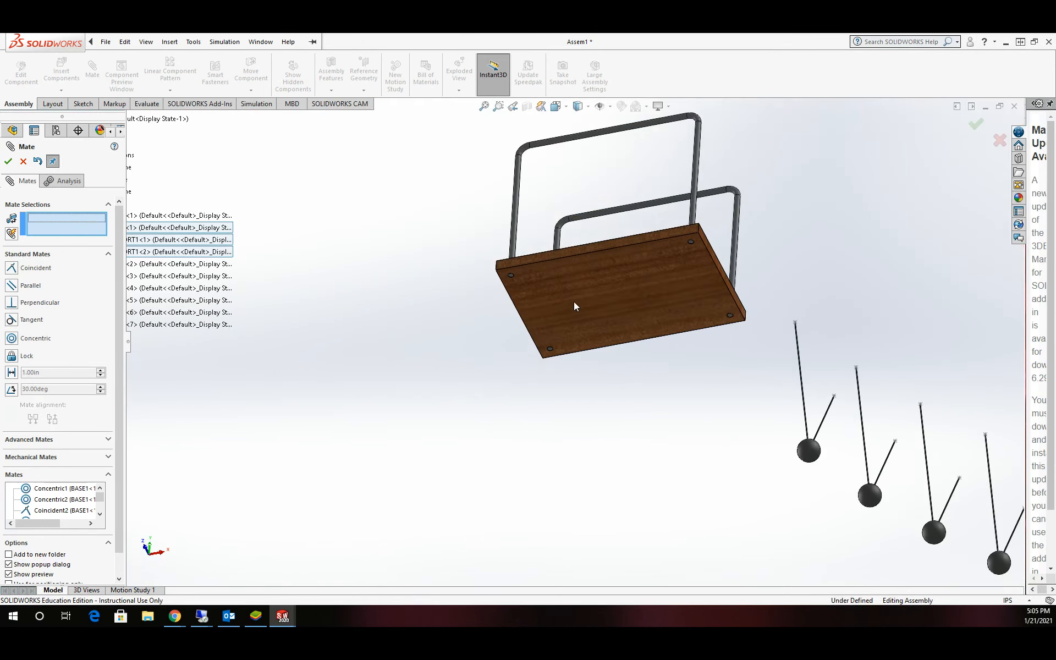
{"action": "middle_click_drag", "start_coordinate": [607, 222], "coordinate": [611, 378]}
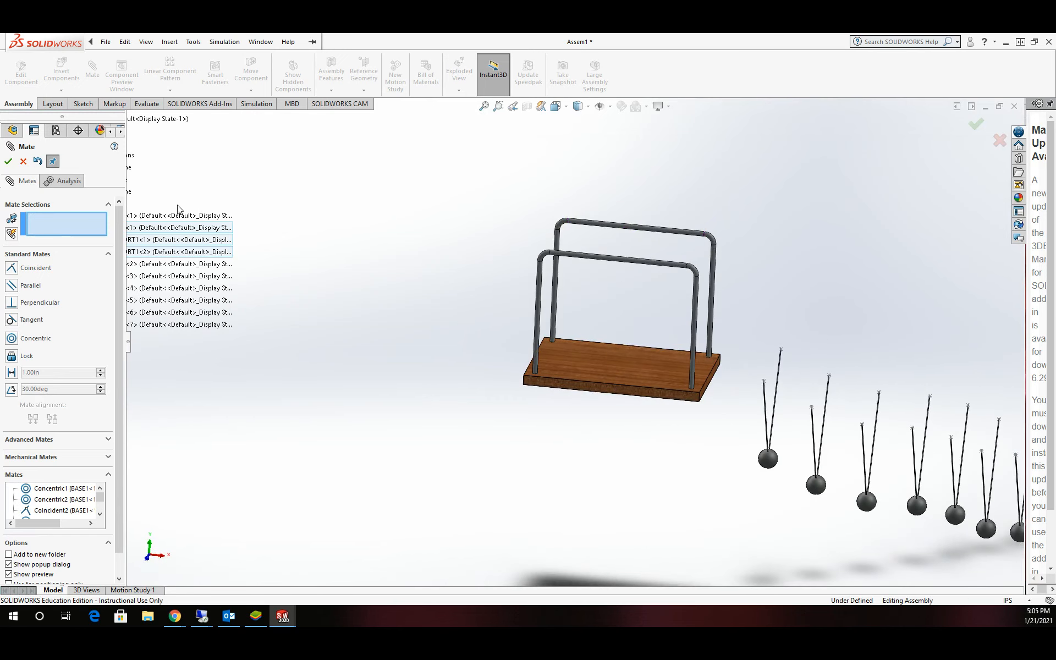
{"action": "left_click", "coordinate": [8, 161]}
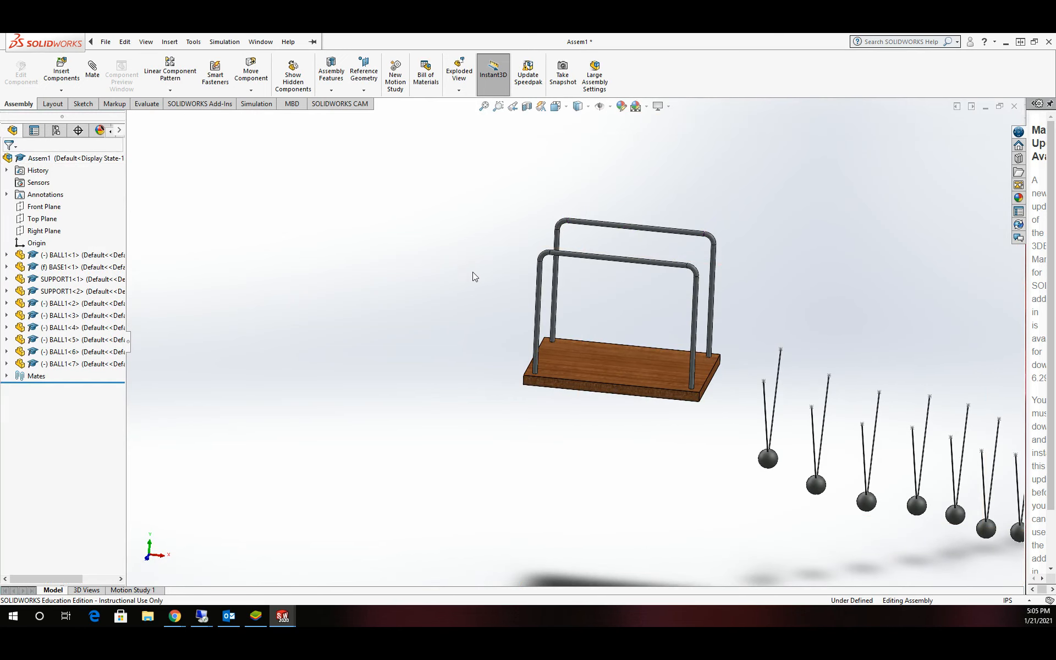
- Test whether either of the two support frames can still be moved relative to the base plate
{"action": "left_click", "coordinate": [652, 232]}
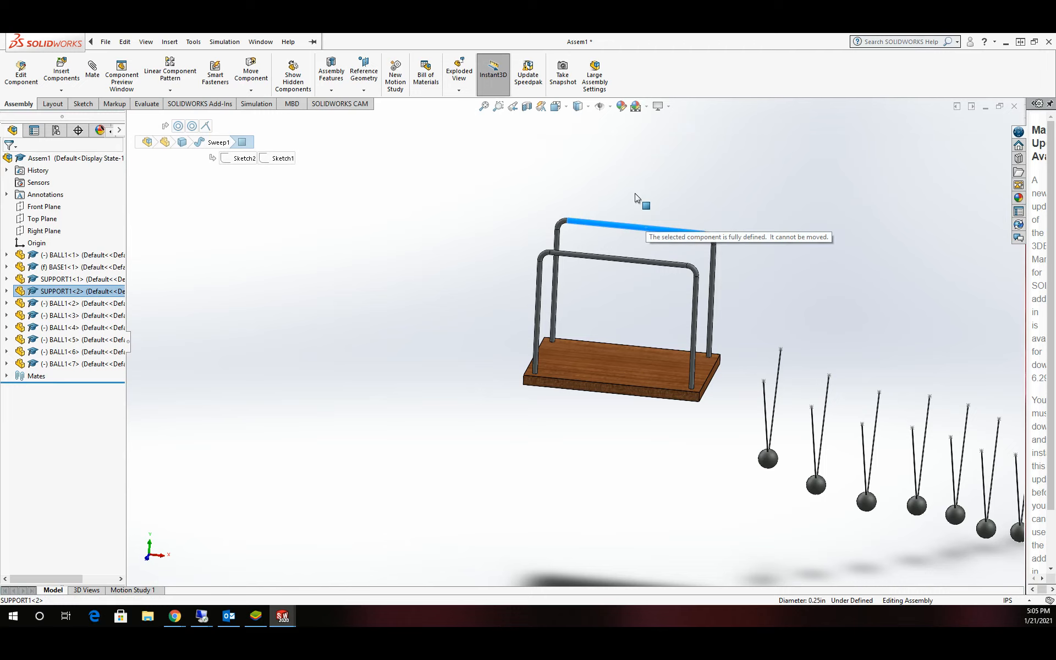
{"action": "left_click", "coordinate": [624, 263]}
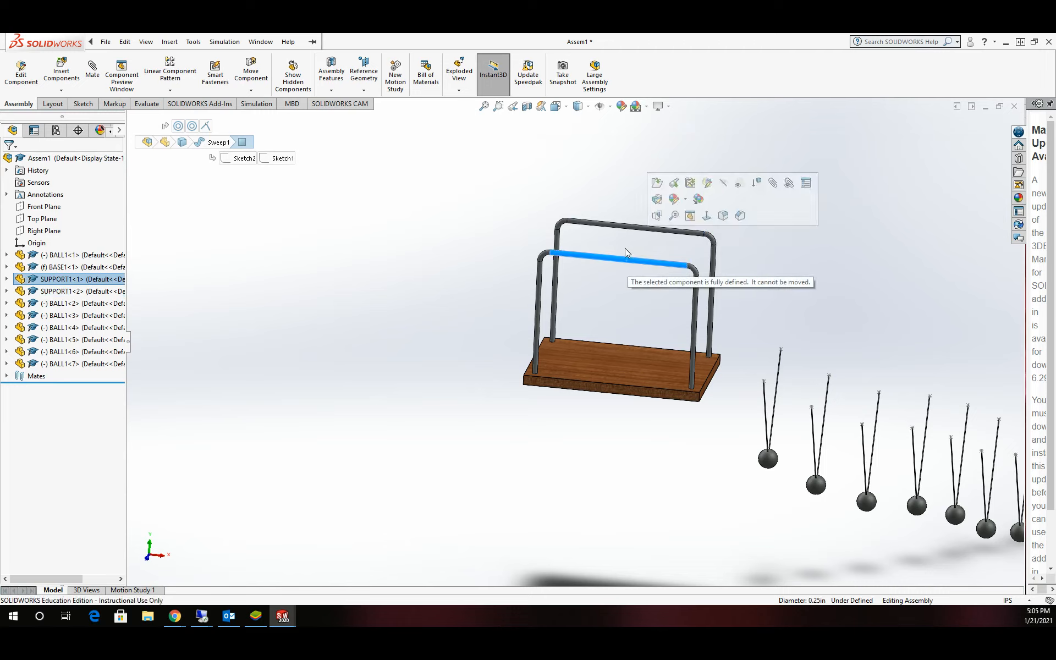
{"action": "left_click", "coordinate": [618, 243]}
{"action": "scroll", "coordinate": [656, 234], "scroll_direction": "up", "scroll_amount": 3}
{"action": "scroll", "coordinate": [575, 315], "scroll_direction": "down", "scroll_amount": 3}
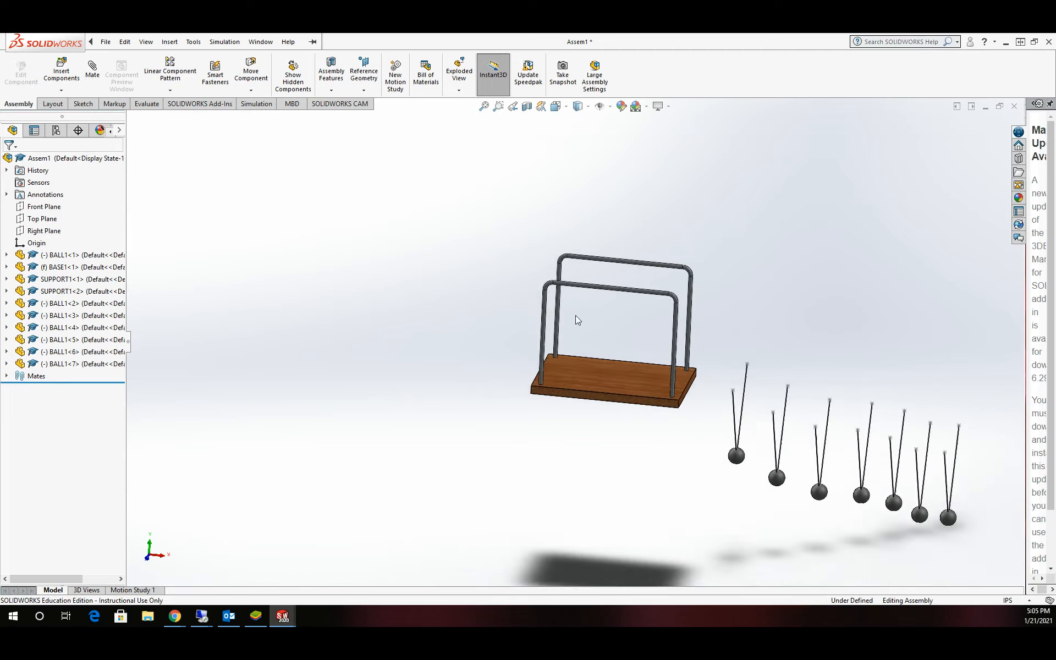
{"action": "left_click", "coordinate": [693, 394]}
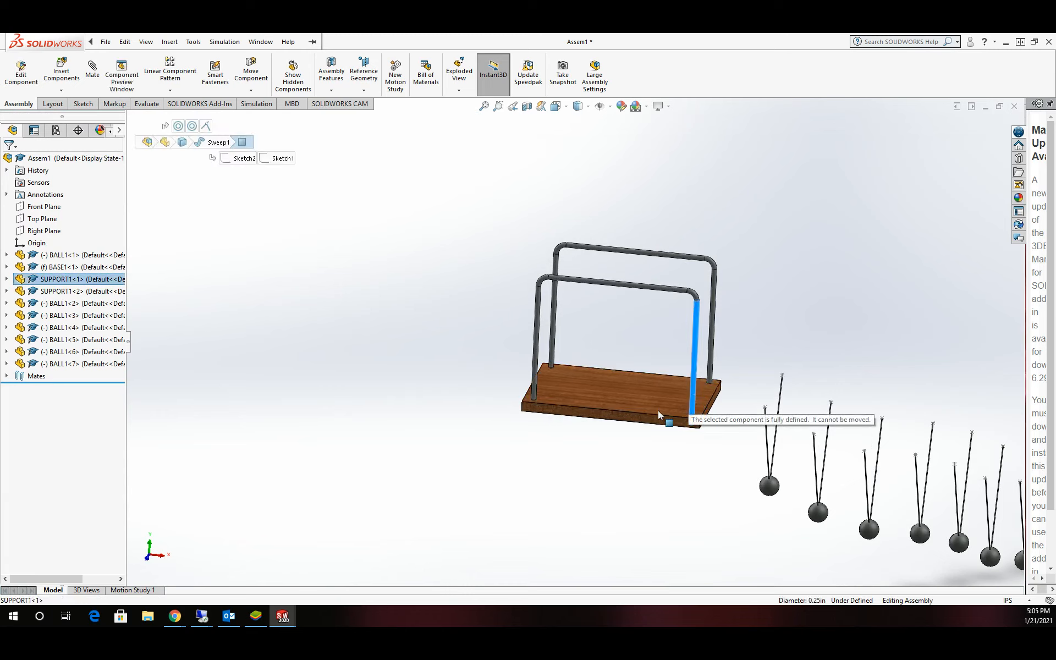
{"action": "left_click", "coordinate": [773, 287]}
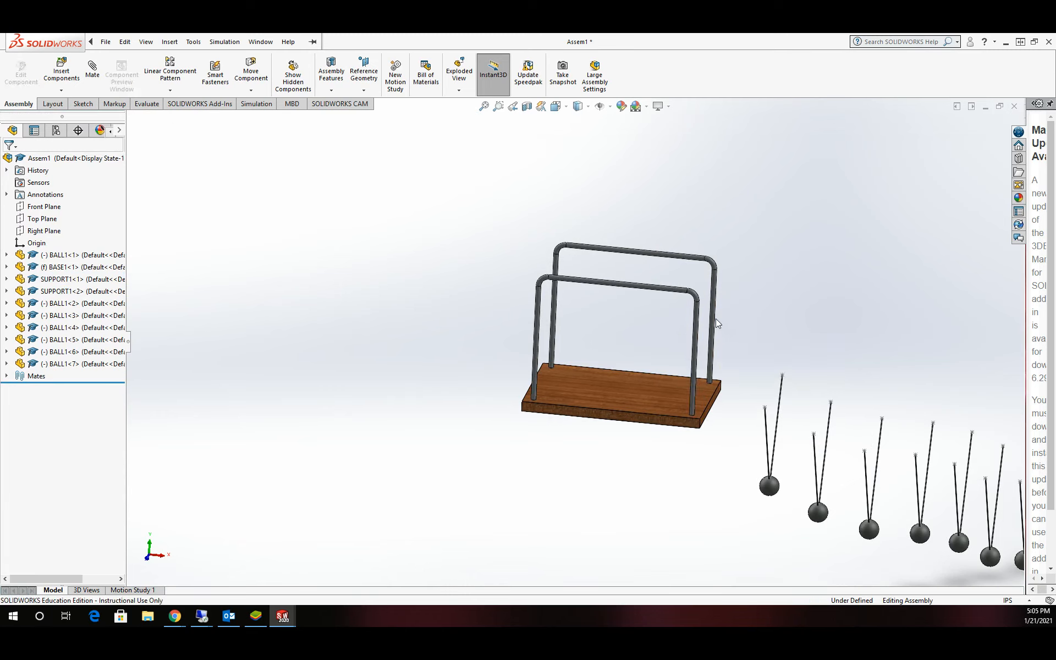
{"action": "left_click", "coordinate": [711, 334]}
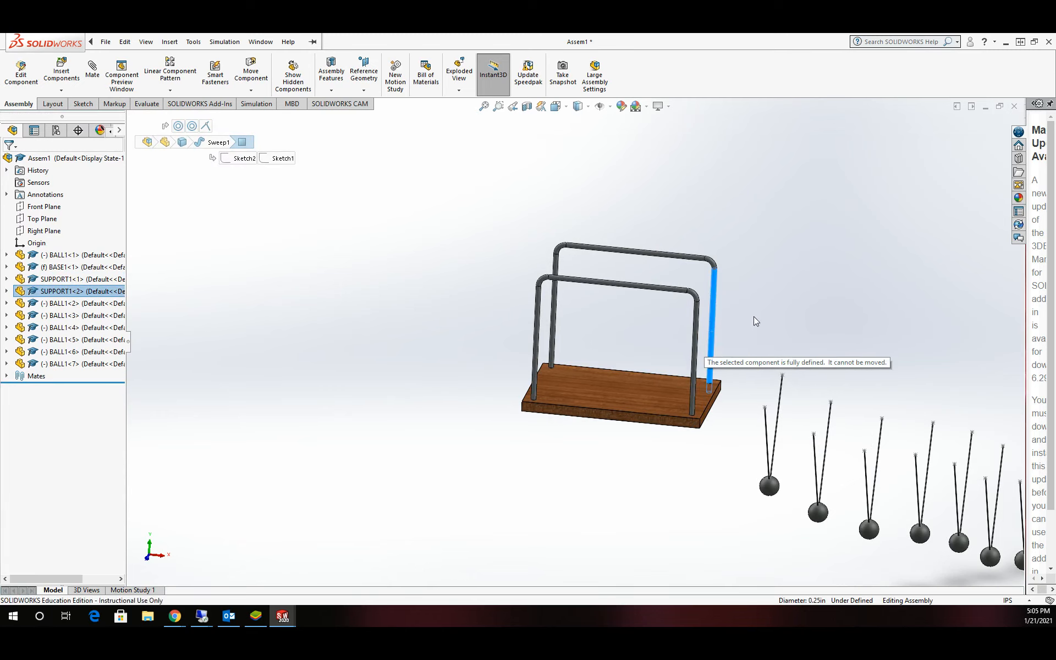
{"action": "left_click", "coordinate": [767, 289]}
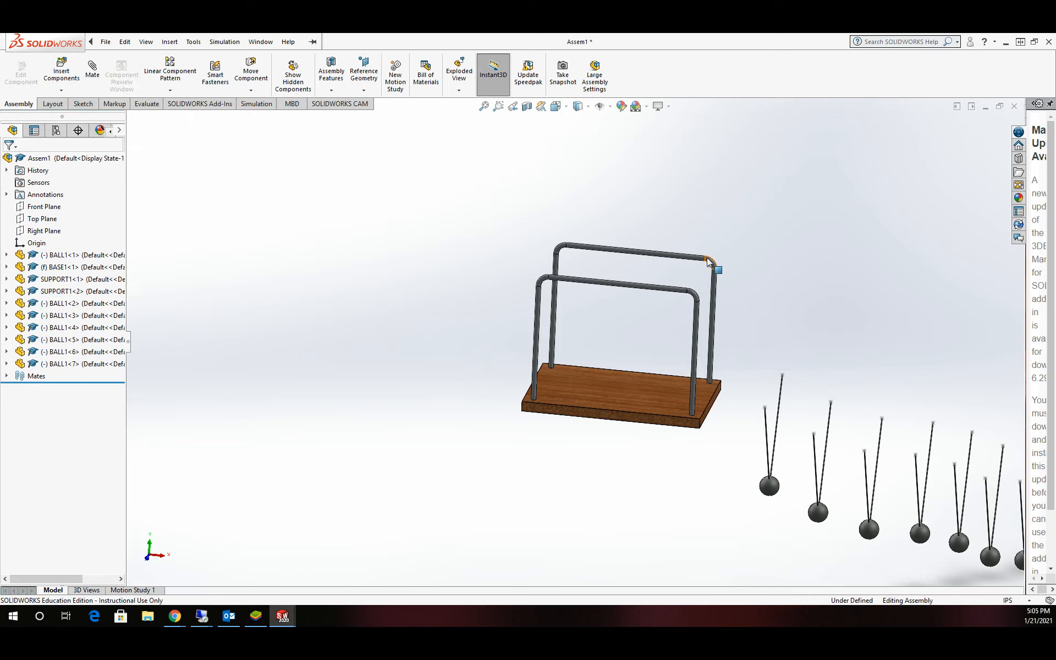
- Create a reference axis through the cylindrical face of the second (rear) support frame's horizontal top bar
{"action": "scroll", "coordinate": [620, 329], "scroll_direction": "up", "scroll_amount": 2}
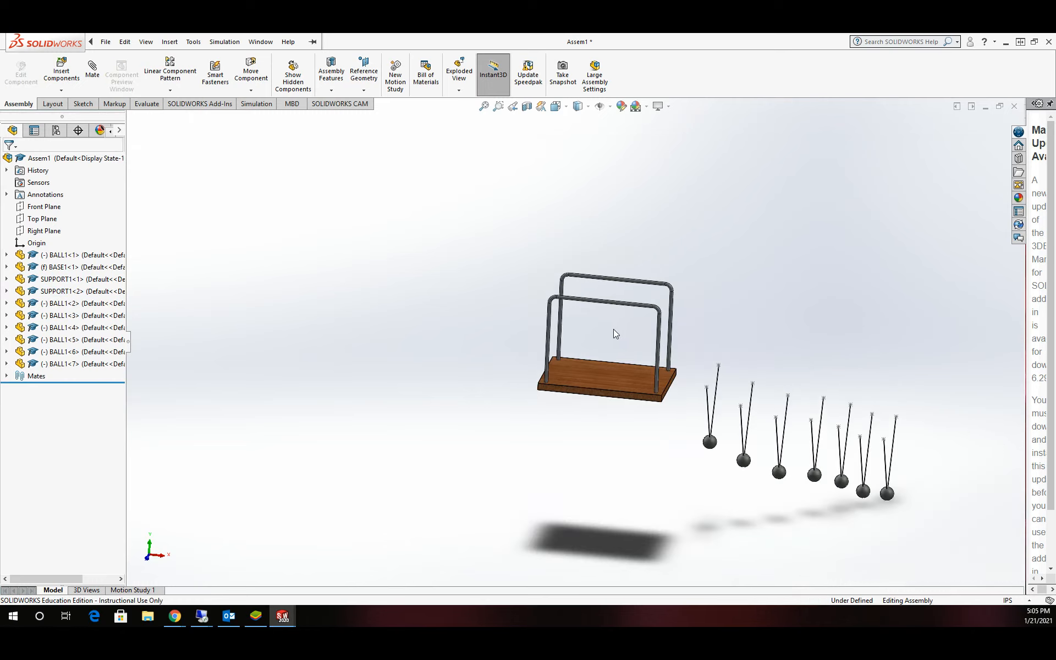
{"action": "middle_click_drag", "start_coordinate": [609, 330], "coordinate": [693, 332]}
{"action": "scroll", "coordinate": [692, 332], "scroll_direction": "down", "scroll_amount": 4}
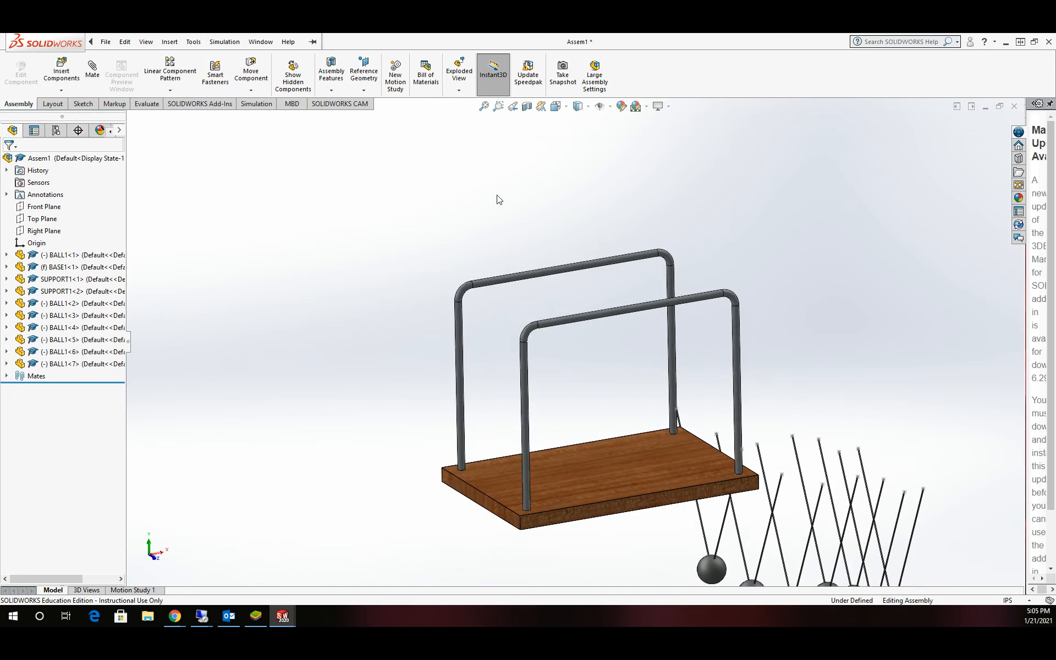
{"action": "left_click", "coordinate": [364, 90]}
{"action": "left_click", "coordinate": [381, 118]}
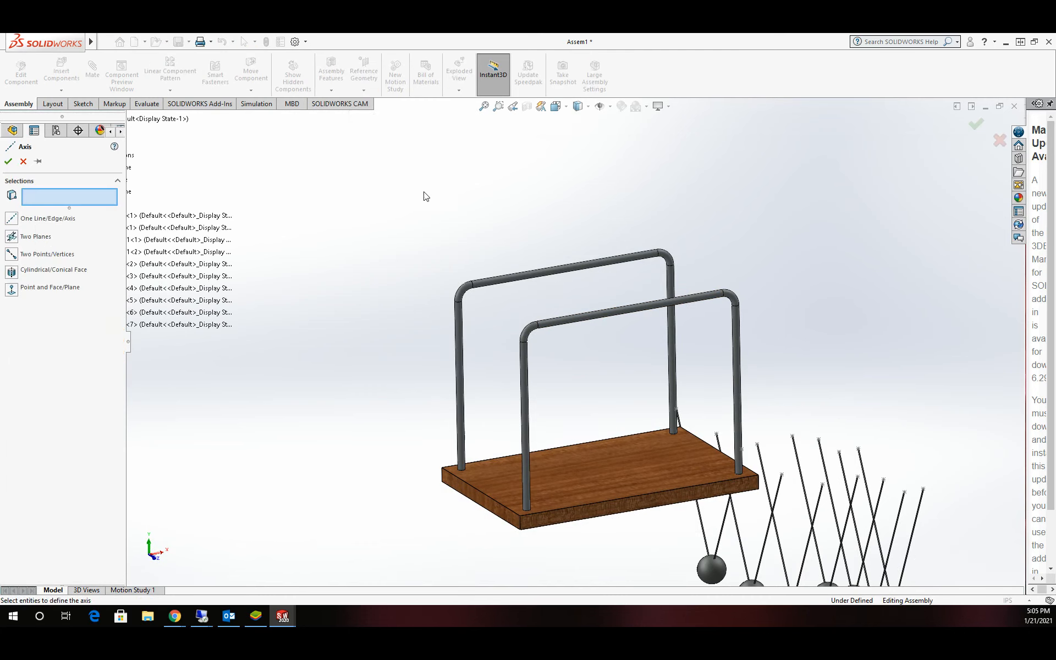
{"action": "left_click", "coordinate": [547, 269]}
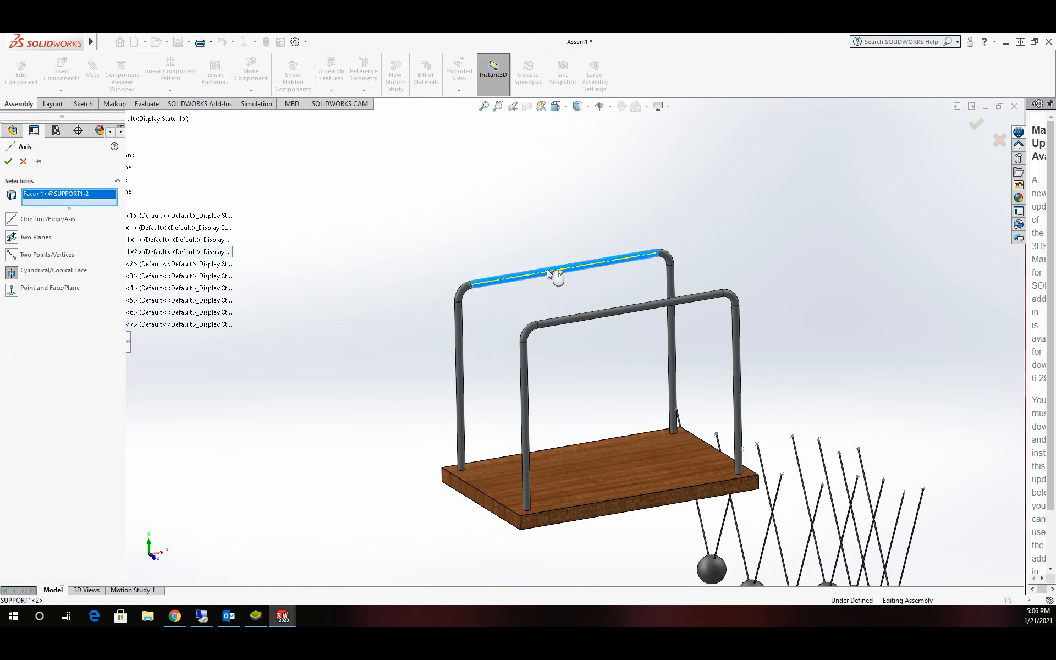
{"action": "left_click", "coordinate": [9, 161]}
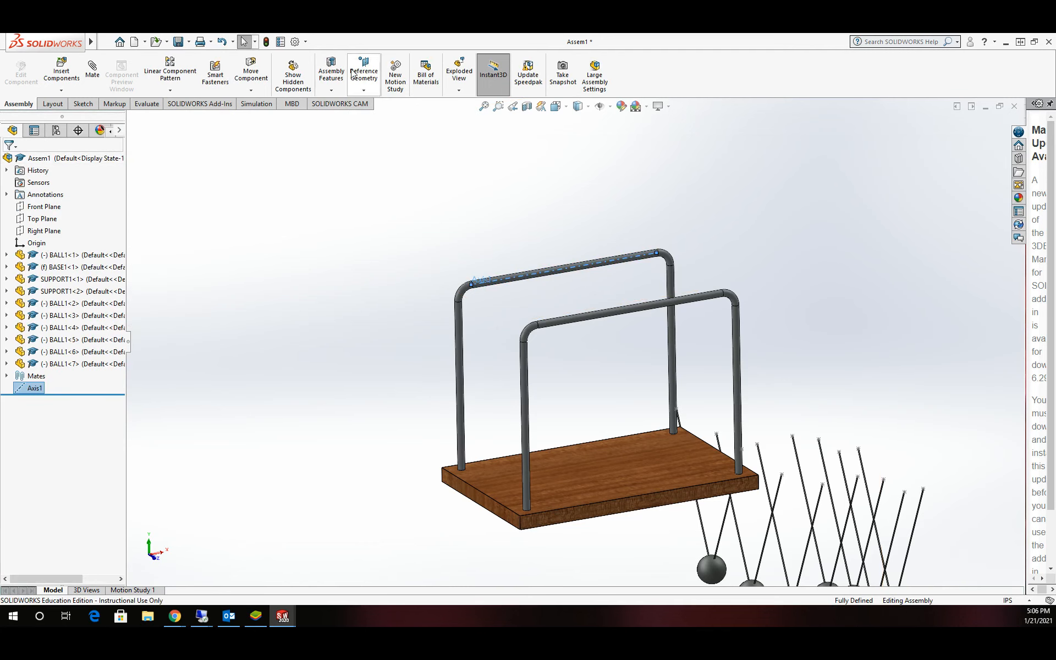
- Create a reference axis through the cylindrical face of the front support frame's horizontal top bar
{"action": "left_click", "coordinate": [363, 83]}
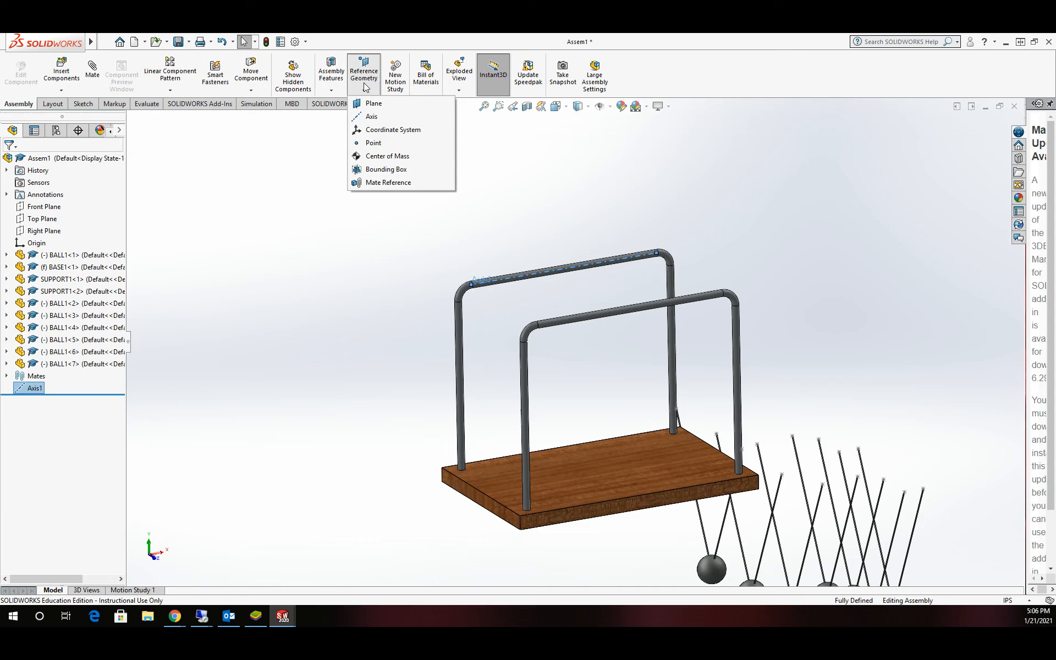
{"action": "left_click", "coordinate": [374, 114]}
{"action": "left_click", "coordinate": [601, 315]}
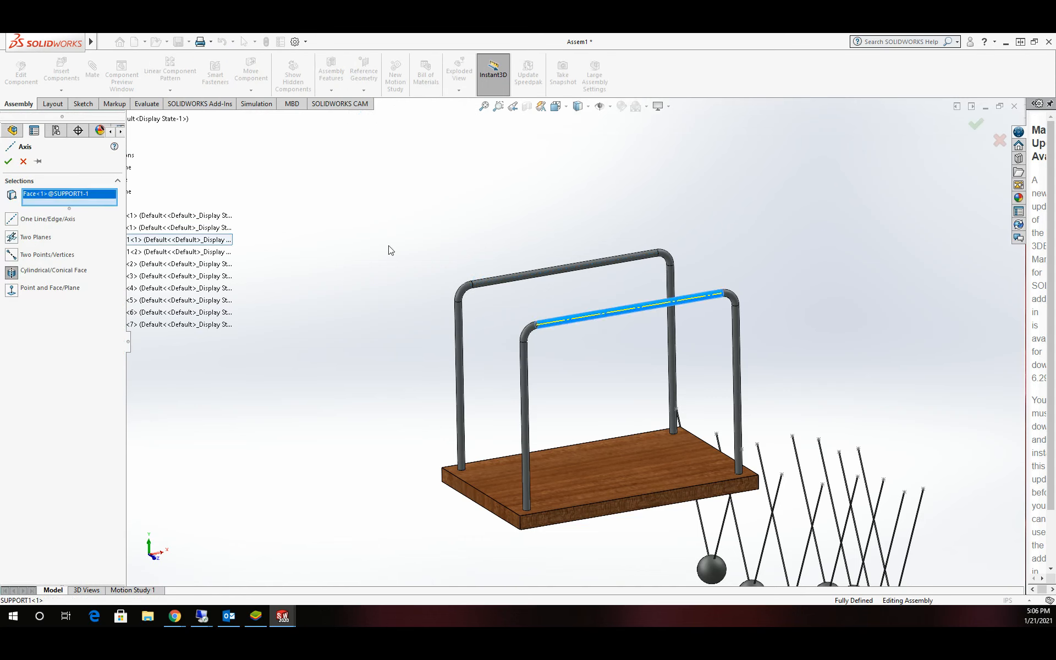
{"action": "left_click", "coordinate": [9, 161]}
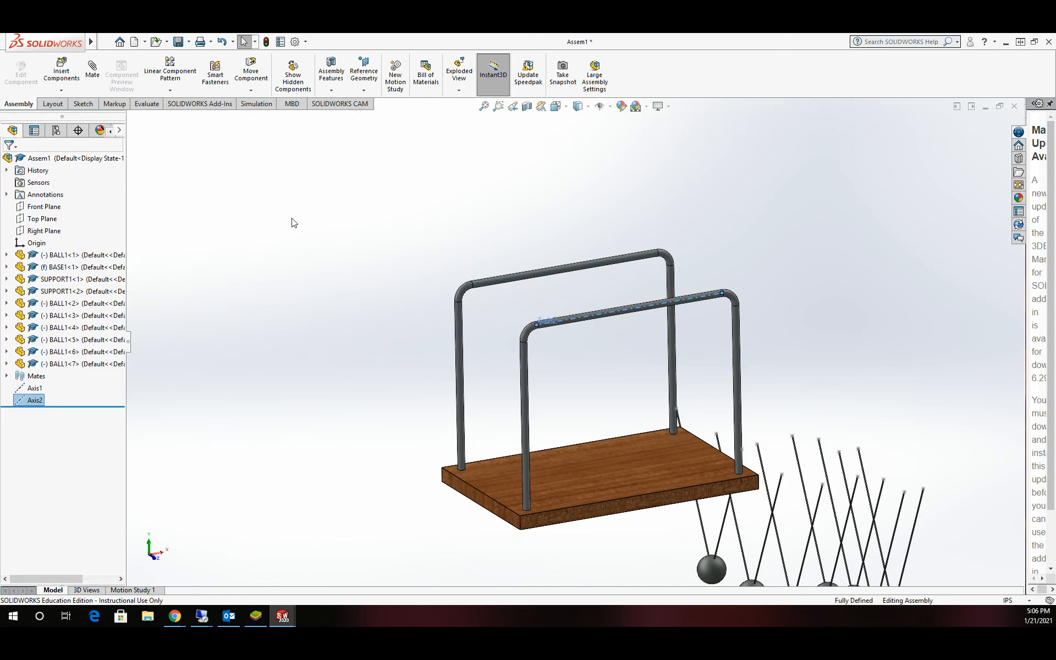
- Create a reference plane offset 1.5 in inward from the base plate's left end face
{"action": "left_click", "coordinate": [363, 91]}
{"action": "left_click", "coordinate": [376, 112]}
{"action": "scroll", "coordinate": [520, 415], "scroll_direction": "down", "scroll_amount": 5}
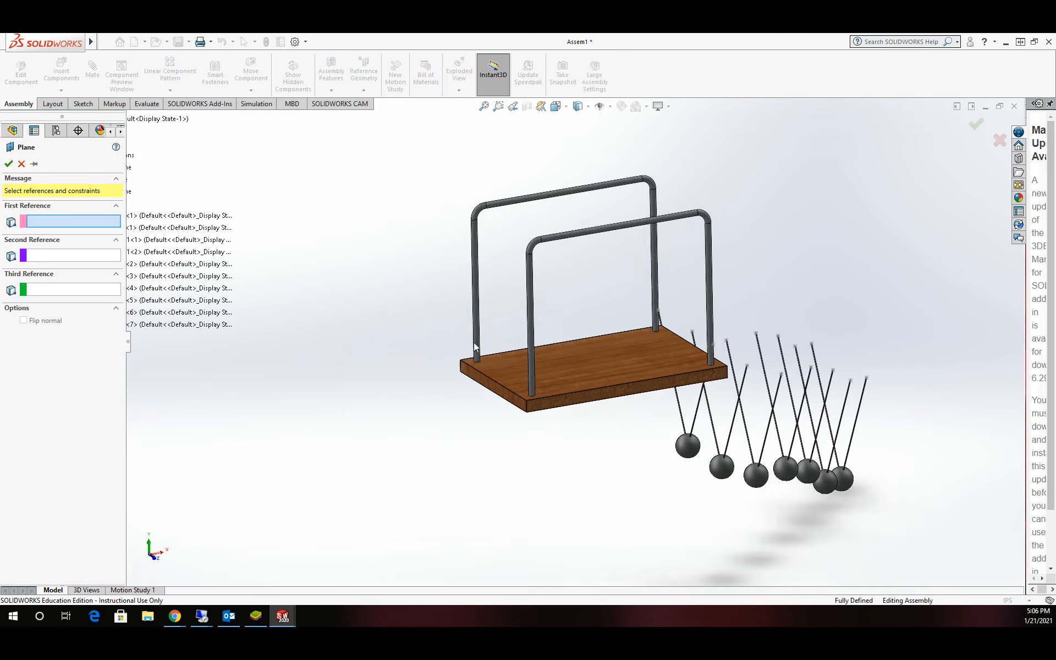
{"action": "left_click", "coordinate": [532, 417]}
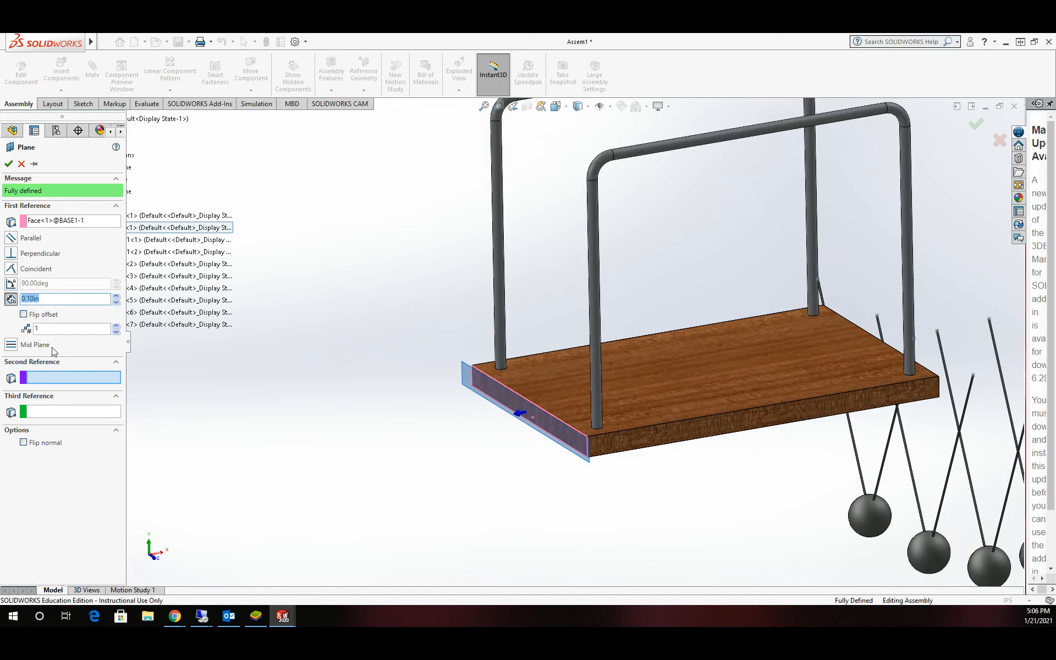
{"action": "type", "text": "1.5"}
{"action": "left_click", "coordinate": [23, 315]}
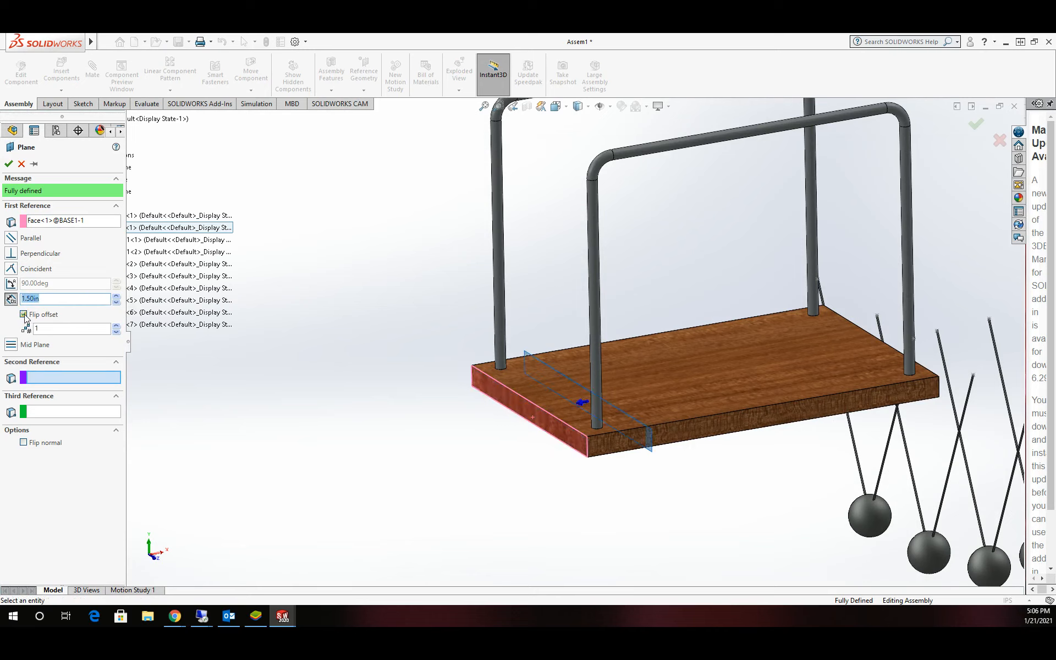
{"action": "left_click", "coordinate": [9, 164]}
{"action": "left_click", "coordinate": [237, 265]}
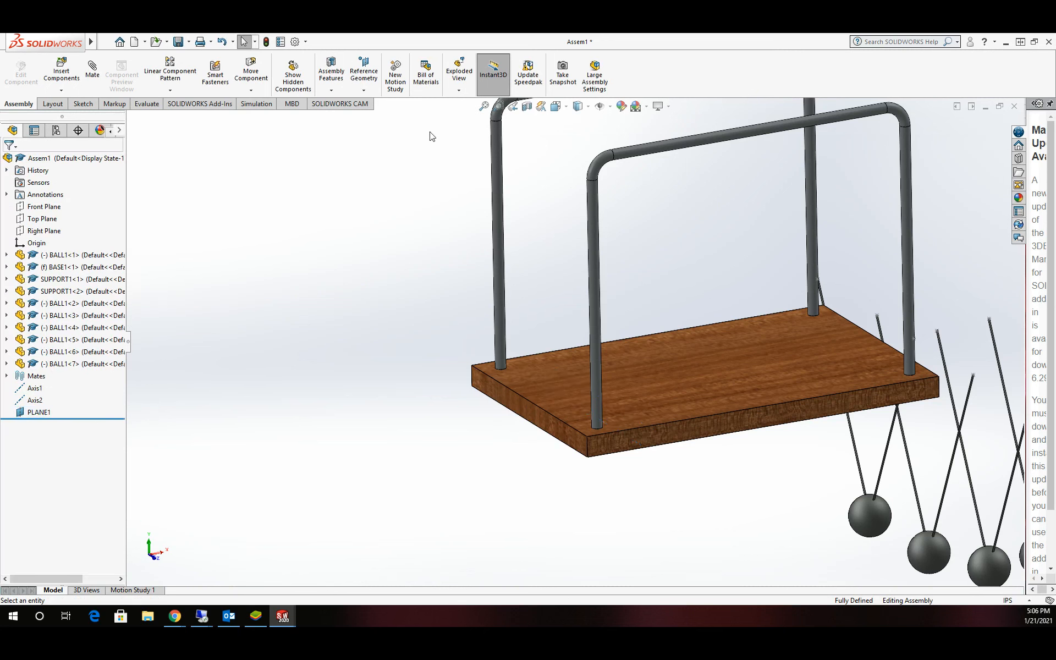
{"action": "left_click", "coordinate": [365, 91]}
{"action": "left_click", "coordinate": [372, 102]}
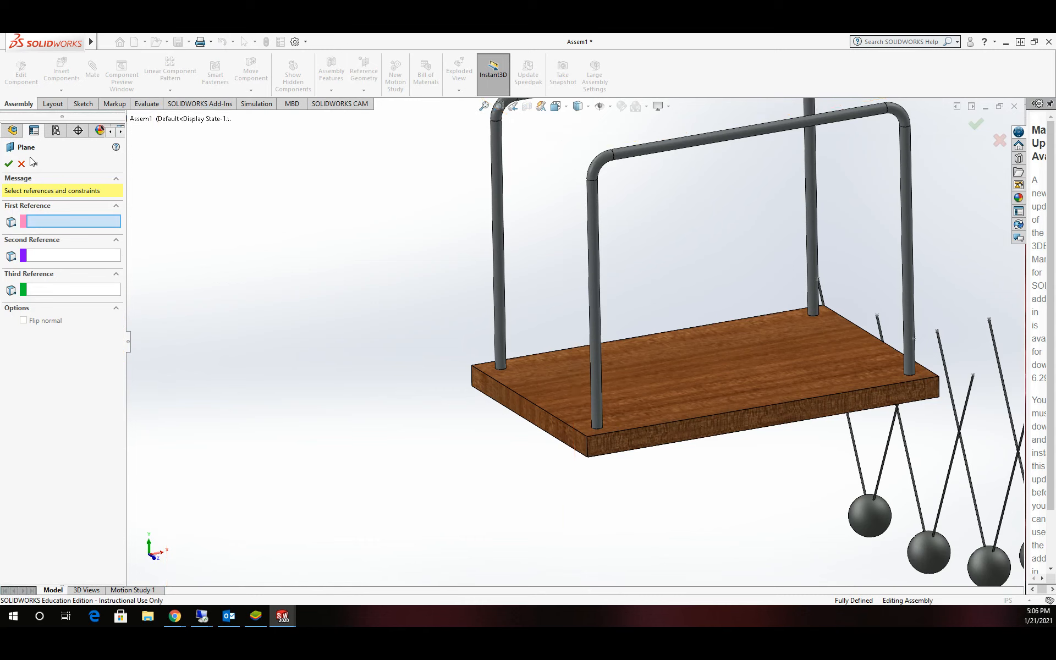
{"action": "left_click", "coordinate": [8, 164]}
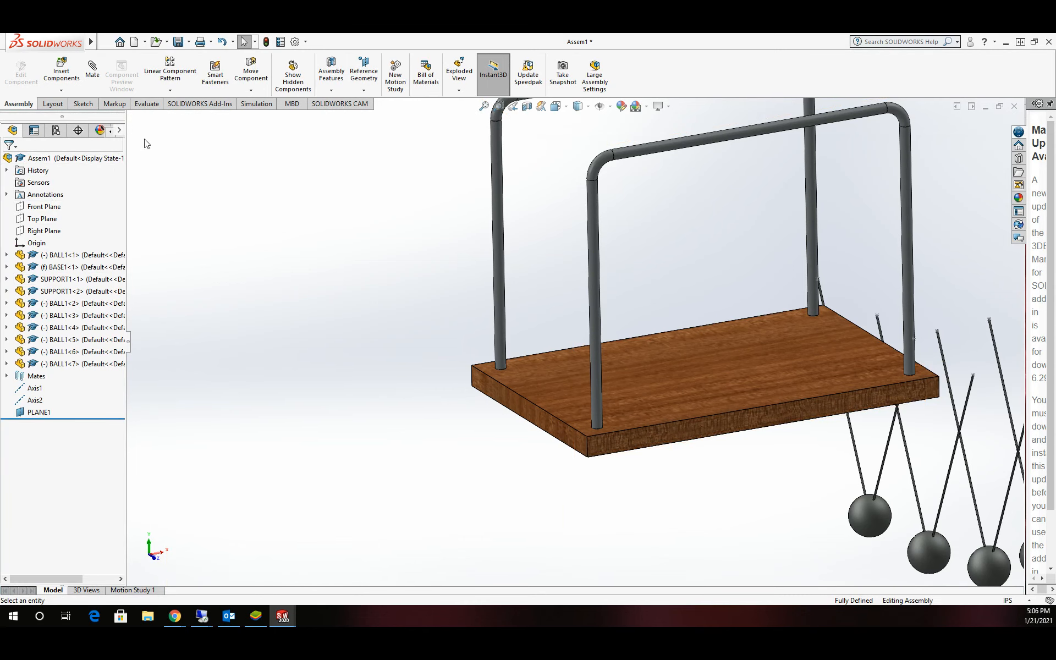
{"action": "left_click_drag", "start_coordinate": [126, 147], "coordinate": [110, 147]}
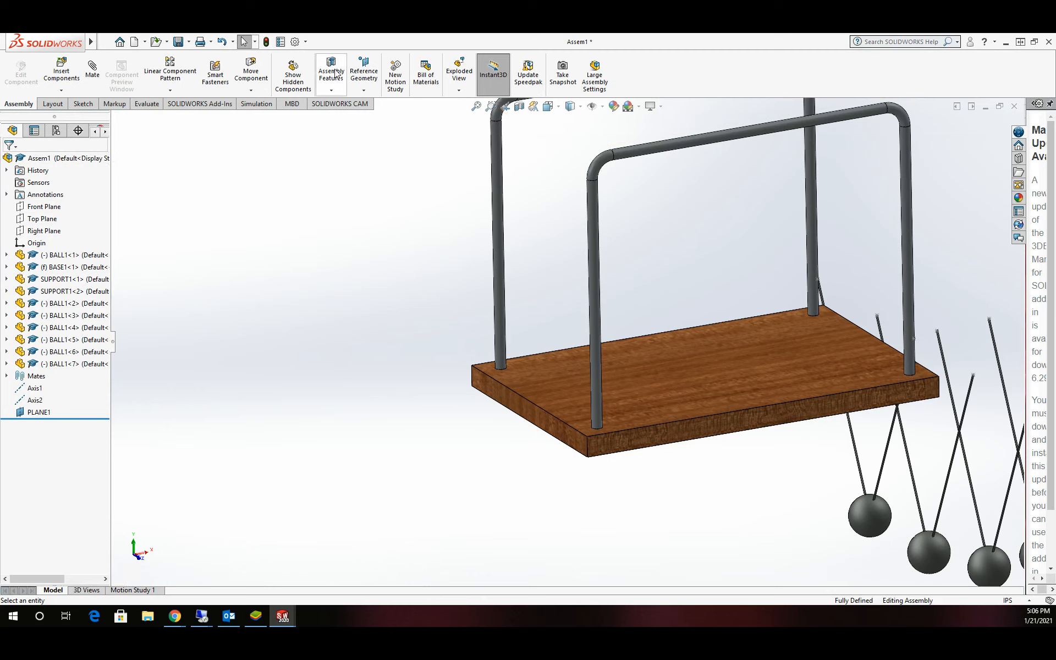
- Start another reference plane and choose PLANE1 from the feature tree as its first reference
{"action": "left_click", "coordinate": [363, 89]}
{"action": "left_click", "coordinate": [374, 104]}
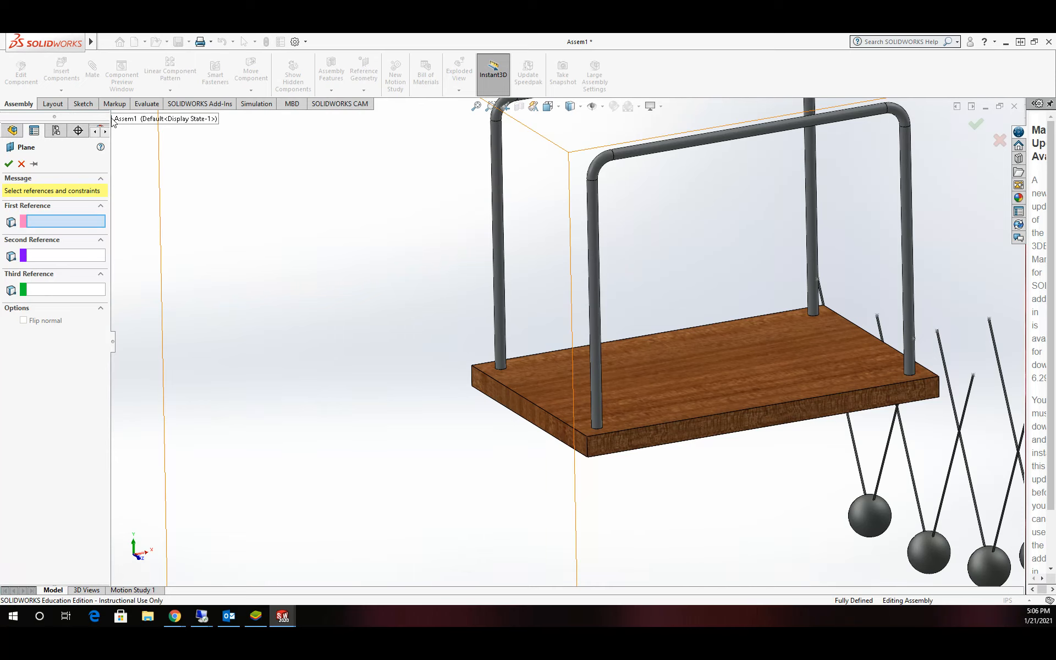
{"action": "mouse_move", "coordinate": [108, 118]}
{"action": "left_mouse_down"}
{"action": "mouse_move", "coordinate": [73, 118]}
{"action": "mouse_move", "coordinate": [126, 126]}
{"action": "left_mouse_up"}
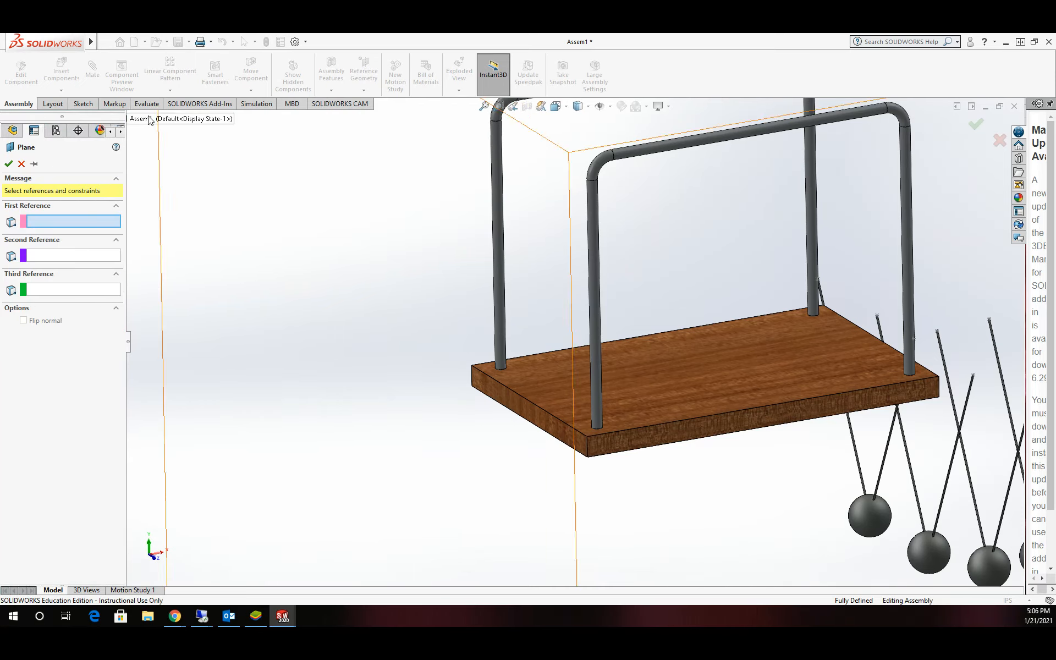
{"action": "right_click", "coordinate": [148, 120]}
{"action": "key", "text": "Escape"}
{"action": "right_click", "coordinate": [146, 121]}
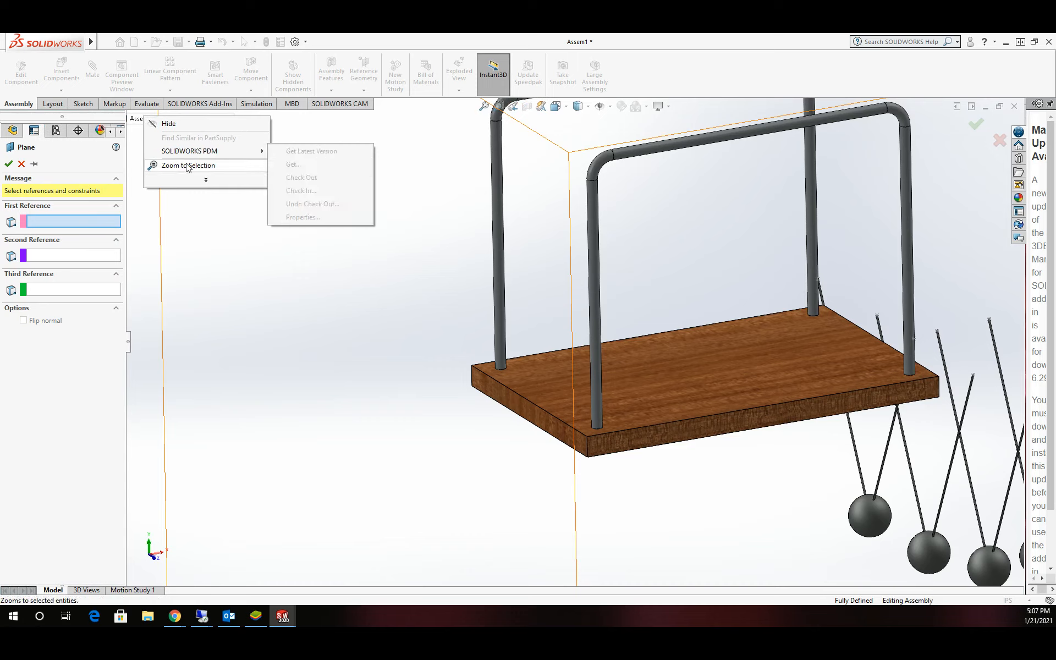
{"action": "left_click", "coordinate": [205, 180]}
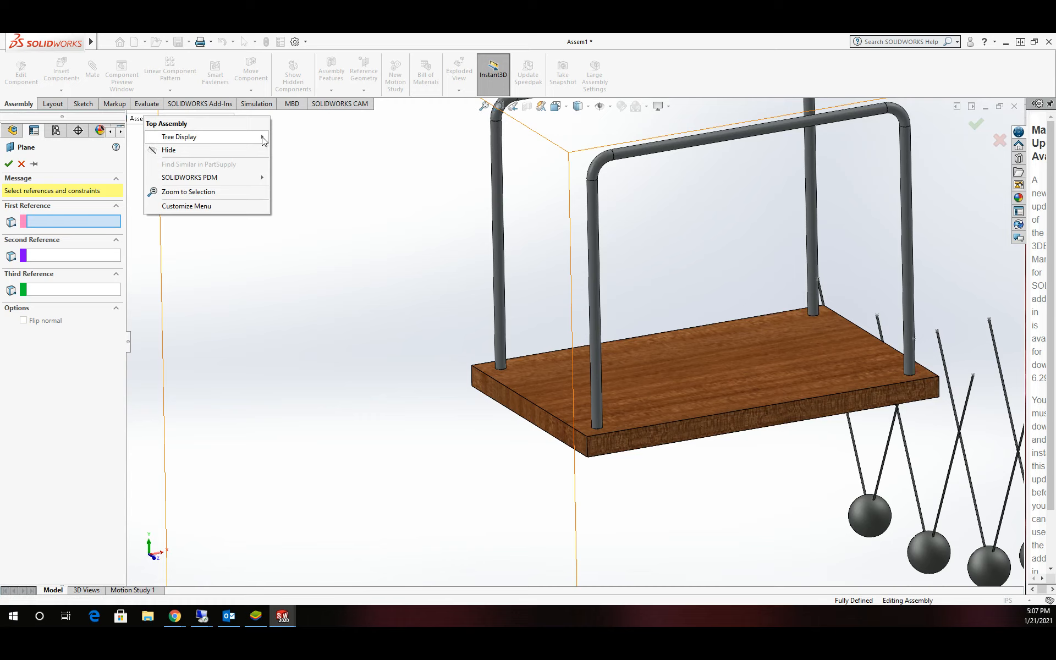
{"action": "key", "text": "Escape"}
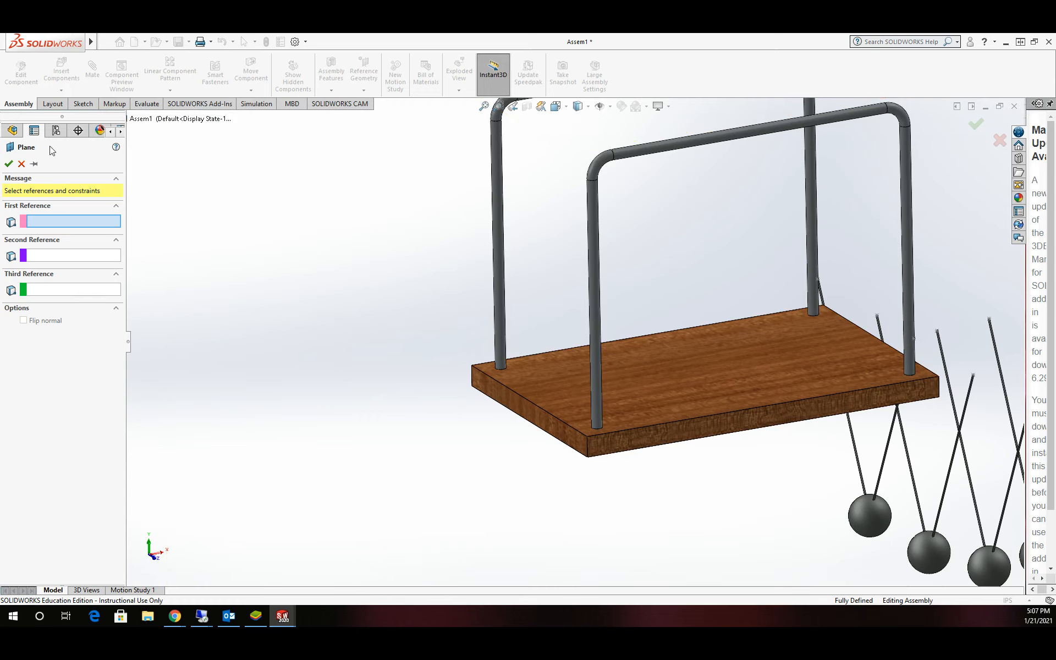
{"action": "left_click_drag", "start_coordinate": [59, 119], "coordinate": [59, 291]}
{"action": "left_click", "coordinate": [39, 268]}
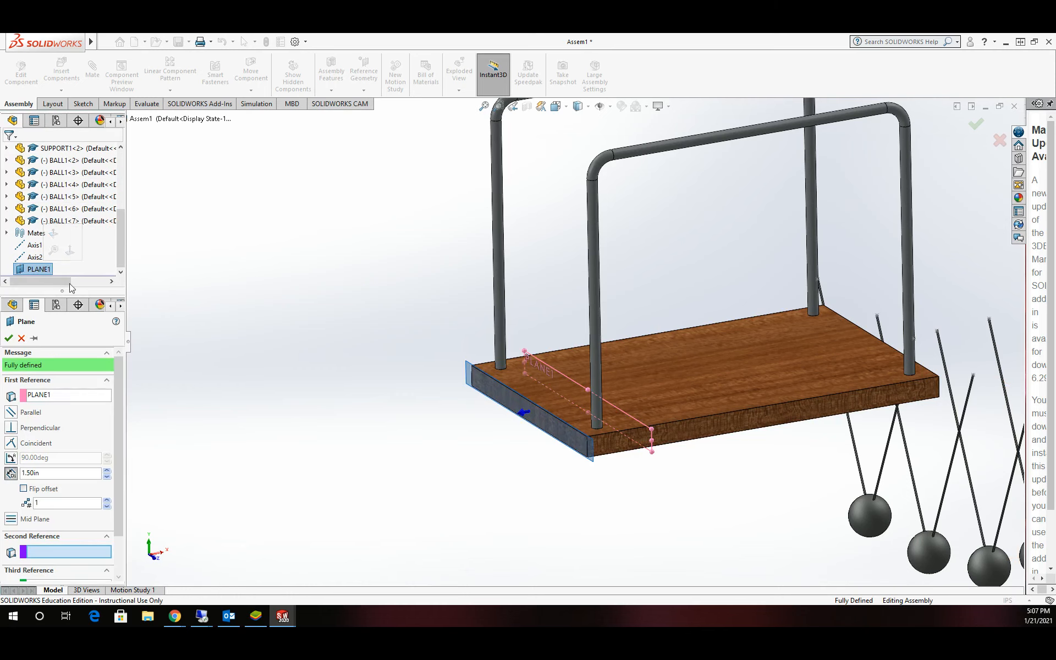
- Create six planes from PLANE1 at 1 in spacing, with the offset flipped toward the plate's far end
{"action": "scroll", "coordinate": [79, 496], "scroll_direction": "down", "scroll_amount": 1}
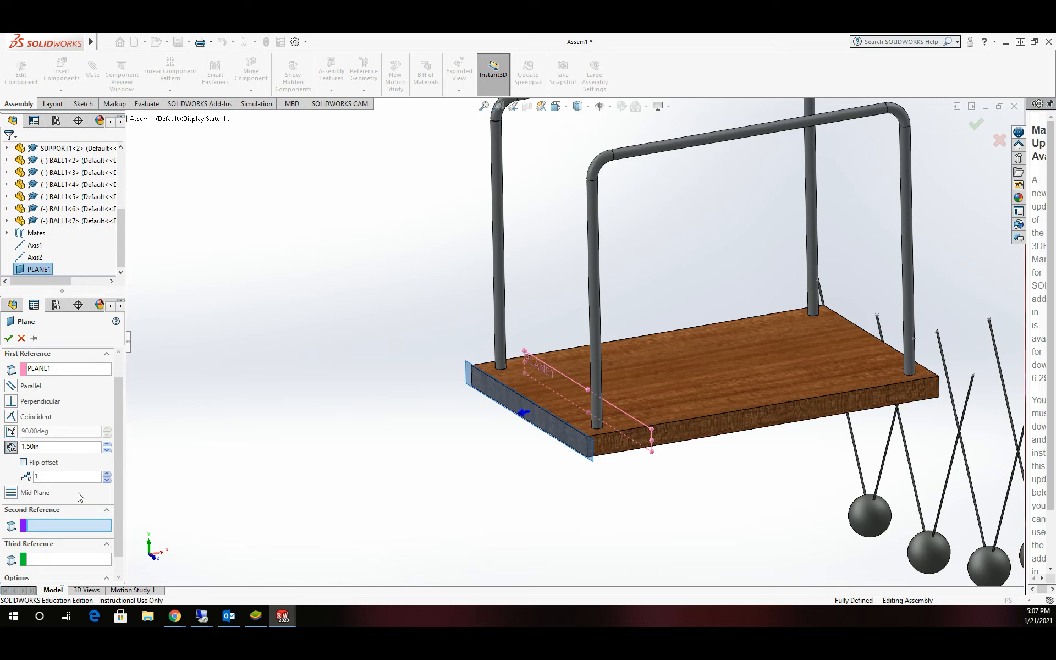
{"action": "scroll", "coordinate": [80, 497], "scroll_direction": "down", "scroll_amount": 1}
{"action": "double_click", "coordinate": [59, 425]}
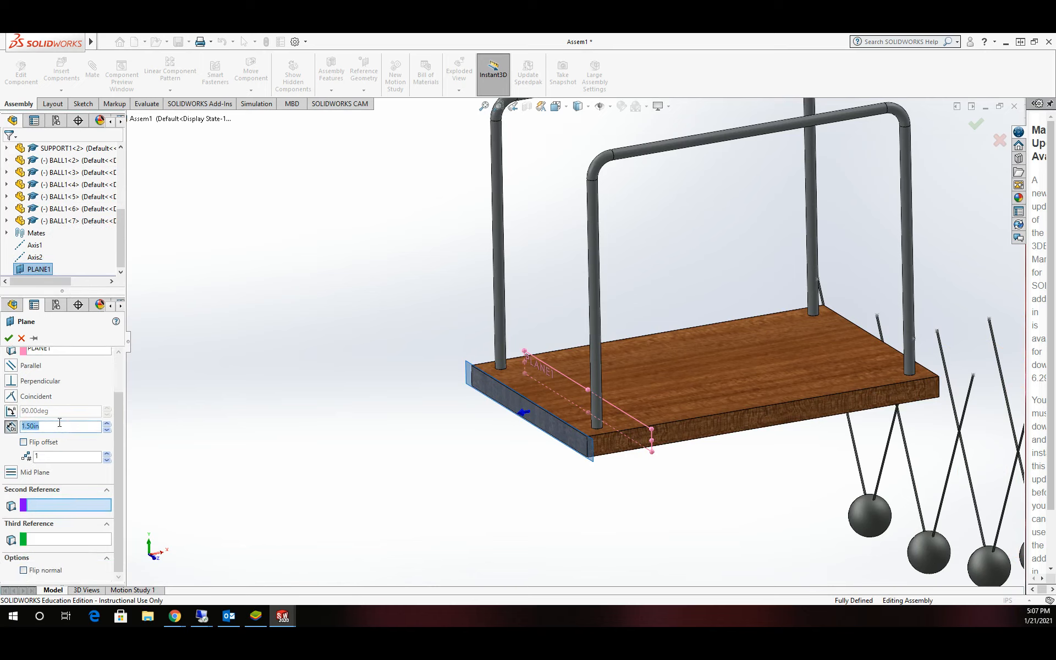
{"action": "type", "text": "1"}
{"action": "left_click", "coordinate": [23, 442]}
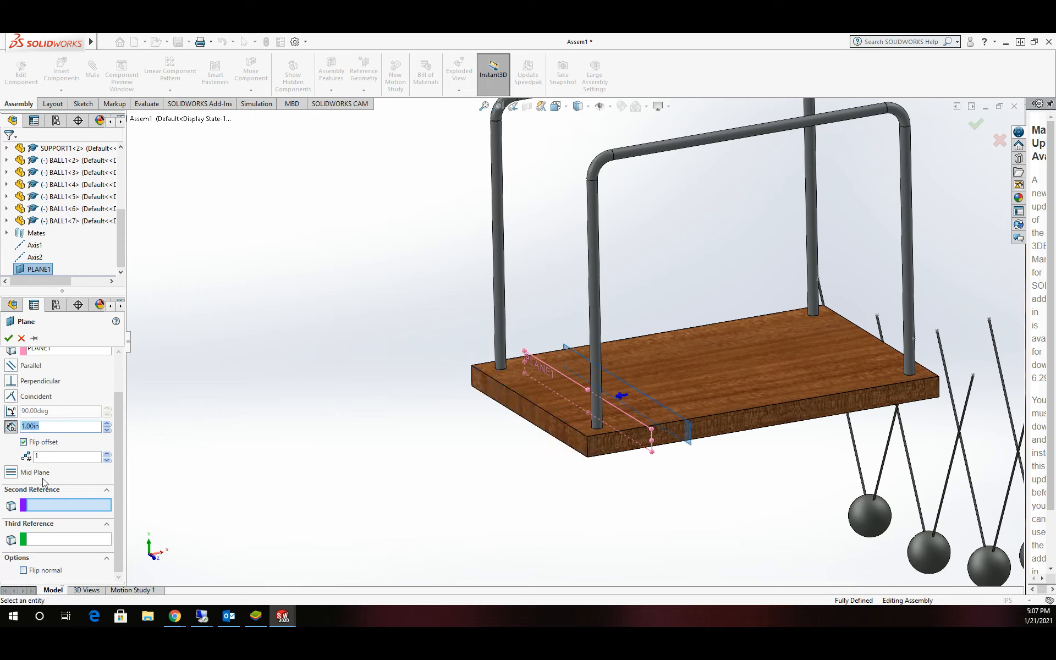
{"action": "double_click", "coordinate": [50, 460]}
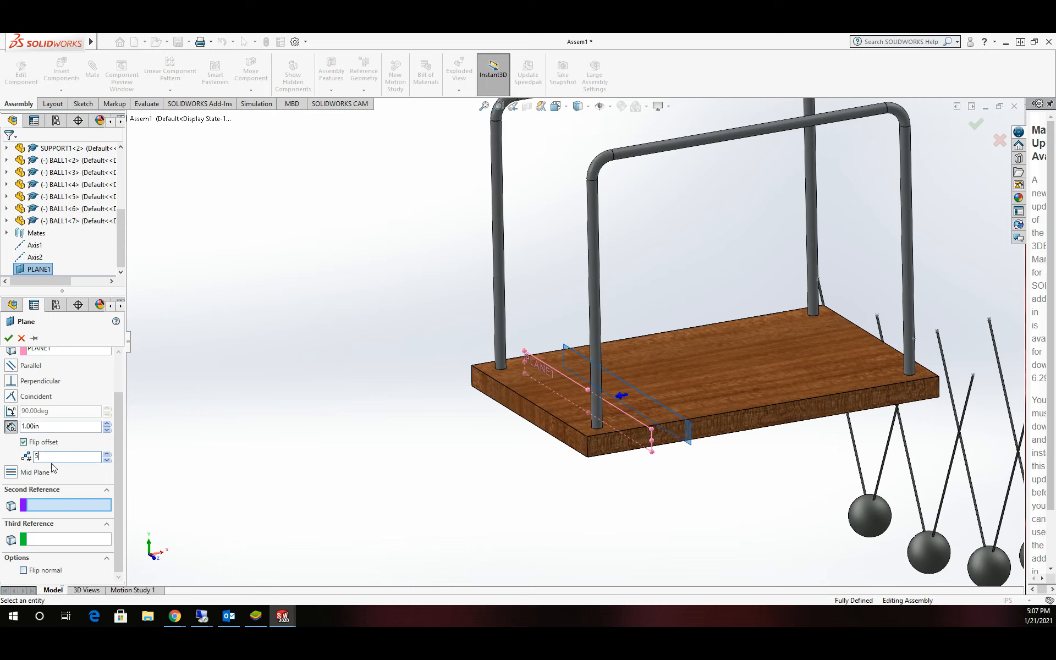
{"action": "key", "text": "BackSpace"}
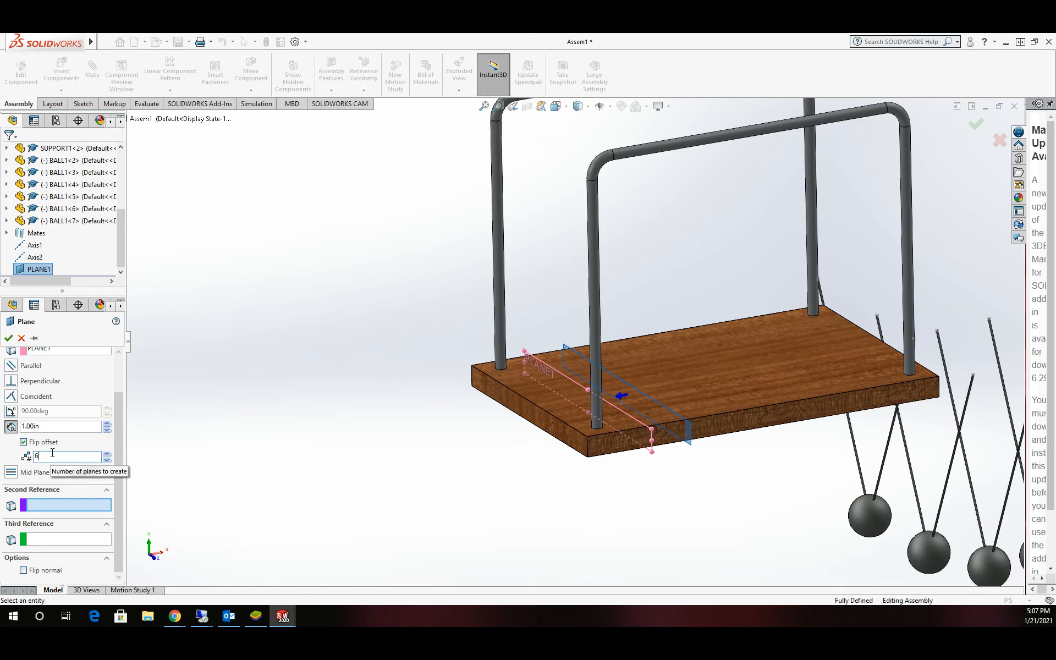
{"action": "left_click", "coordinate": [9, 337]}
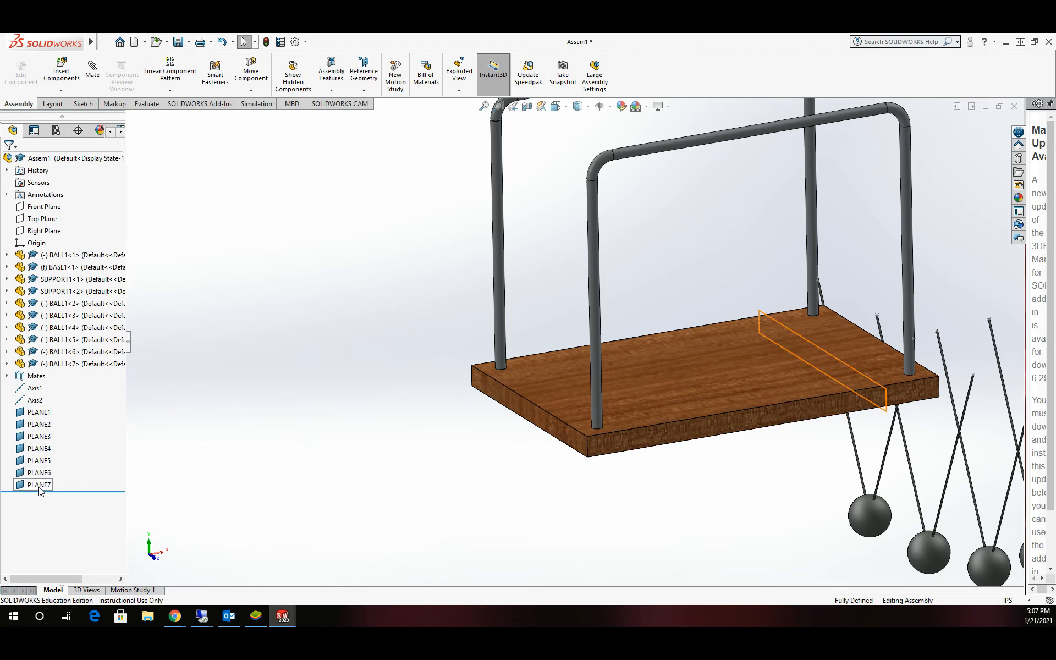
- Move the first four ball components up into a spaced row to the right of the support frames
{"action": "scroll", "coordinate": [284, 344], "scroll_direction": "up", "scroll_amount": 5}
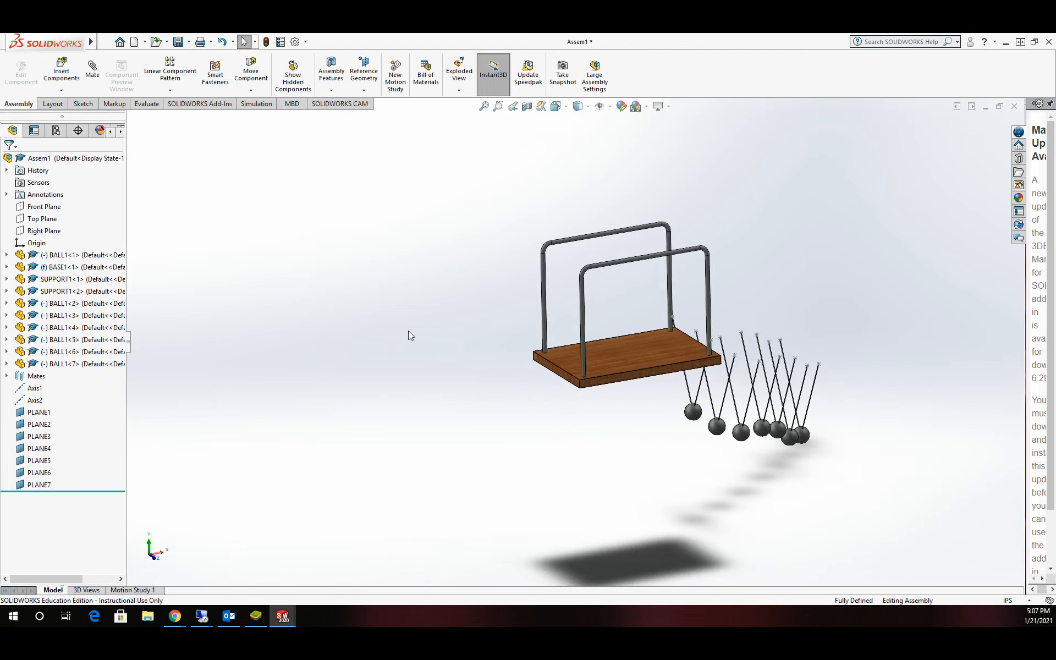
{"action": "scroll", "coordinate": [599, 338], "scroll_direction": "down", "scroll_amount": 2}
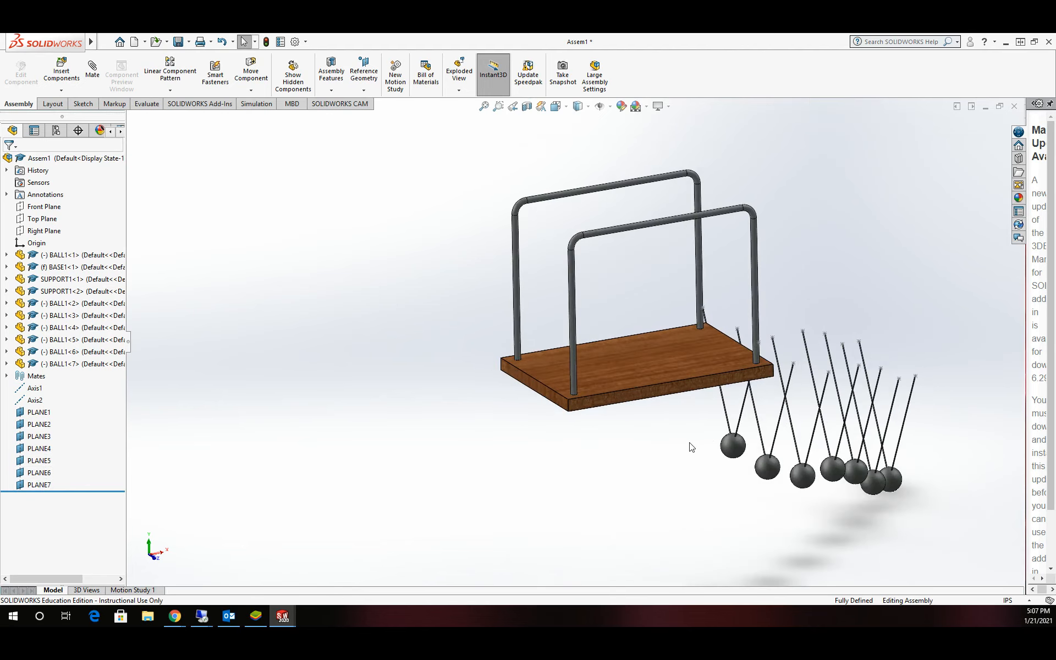
{"action": "scroll", "coordinate": [676, 385], "scroll_direction": "down", "scroll_amount": 2}
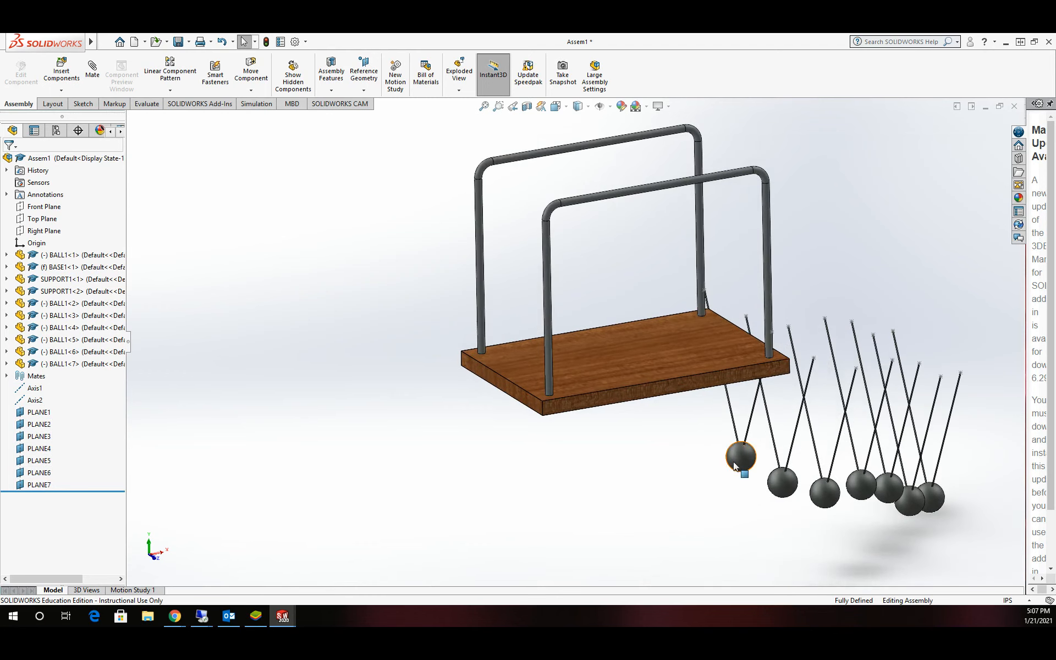
{"action": "left_click_drag", "start_coordinate": [740, 465], "coordinate": [339, 312]}
{"action": "key", "text": "Escape"}
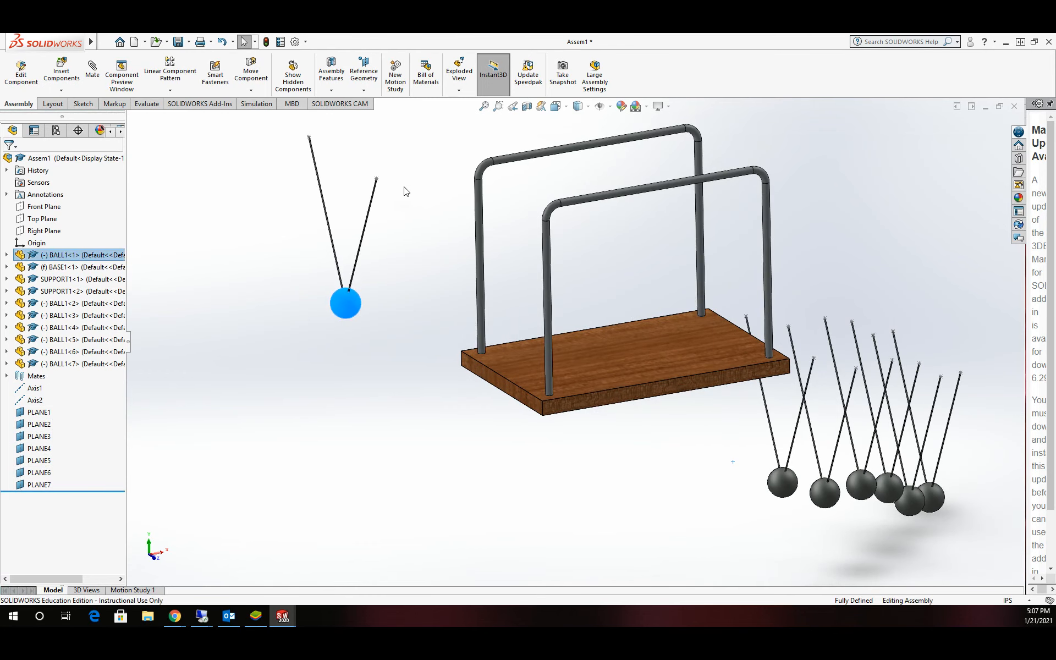
{"action": "left_click_drag", "start_coordinate": [781, 476], "coordinate": [840, 254]}
{"action": "left_click_drag", "start_coordinate": [823, 494], "coordinate": [912, 278]}
{"action": "left_click_drag", "start_coordinate": [356, 311], "coordinate": [799, 271]}
{"action": "left_click_drag", "start_coordinate": [858, 484], "coordinate": [950, 270]}
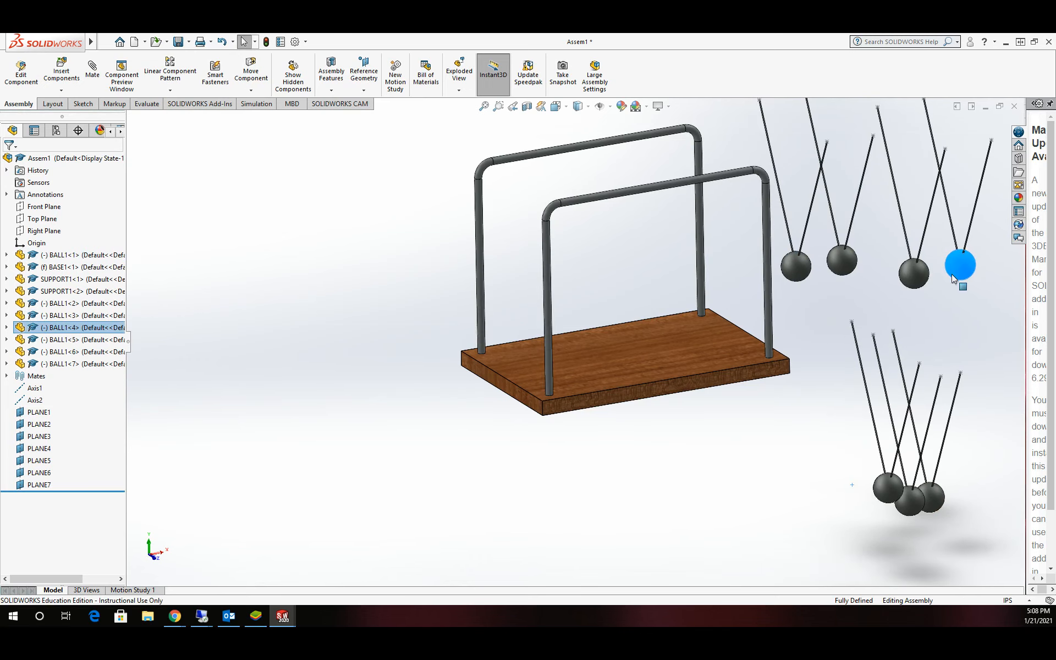
{"action": "key", "text": "Escape"}
- Move the remaining three ball components up to the end of the raised row of balls
{"action": "key", "text": "f"}
{"action": "left_click_drag", "start_coordinate": [683, 469], "coordinate": [790, 269]}
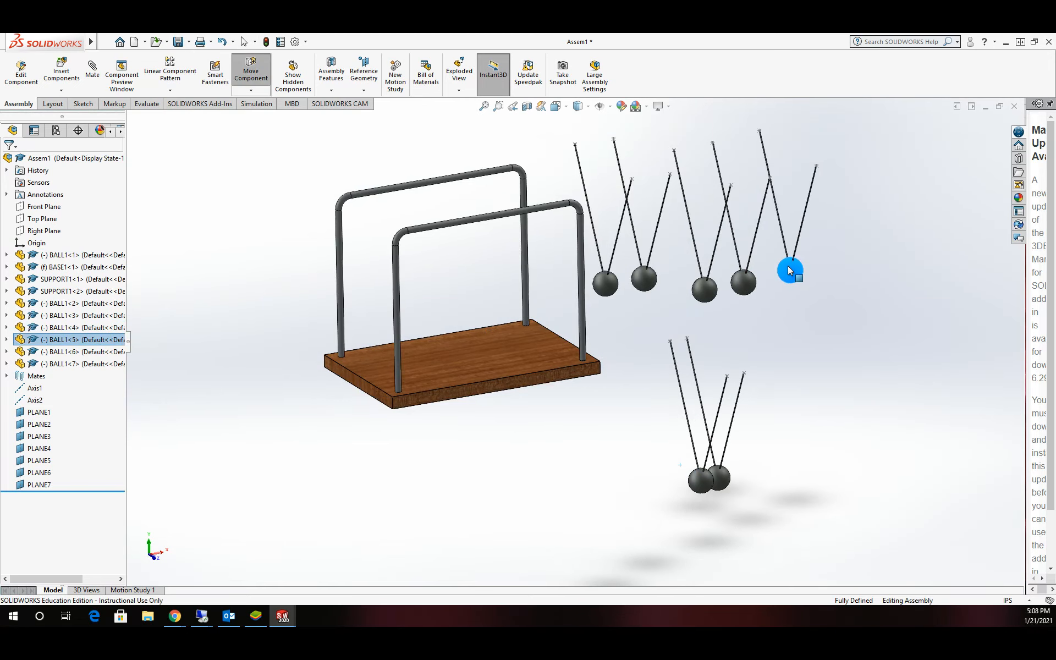
{"action": "left_click_drag", "start_coordinate": [695, 477], "coordinate": [890, 262]}
{"action": "left_click", "coordinate": [576, 134]}
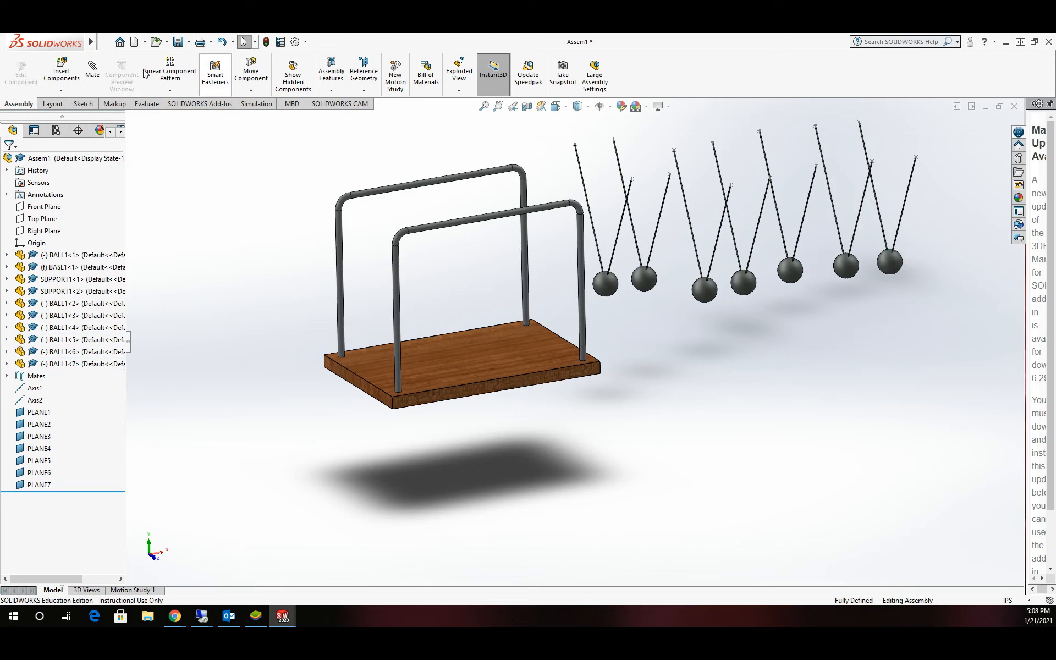
- Start a mate in multiple mate mode with Axis1 on the rear frame's top bar as the common entity
{"action": "left_click", "coordinate": [86, 69]}
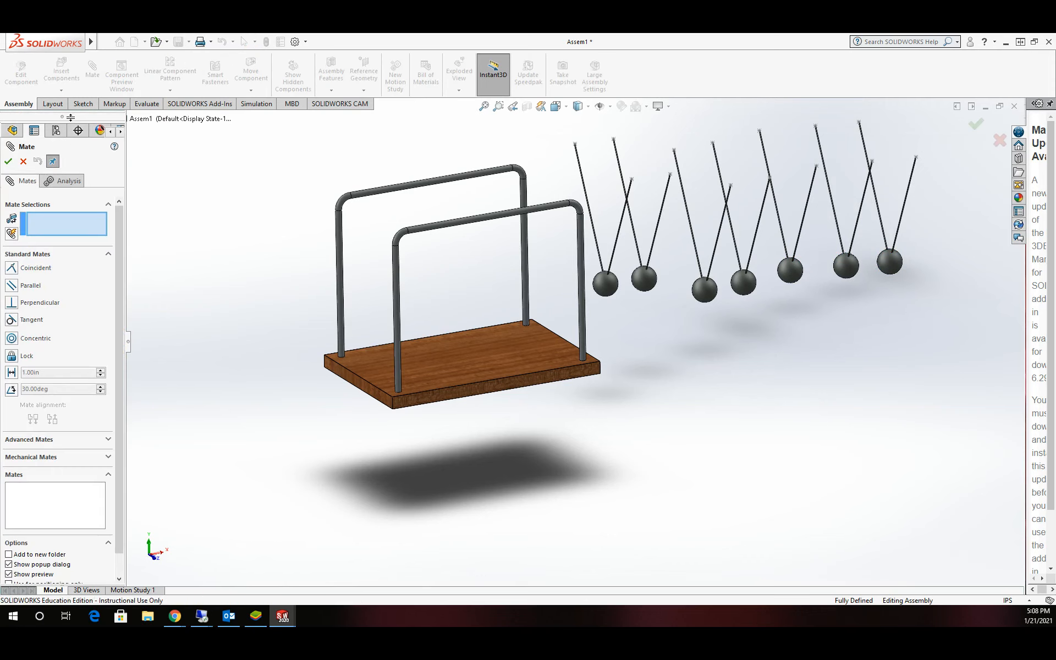
{"action": "left_click_drag", "start_coordinate": [70, 118], "coordinate": [64, 313]}
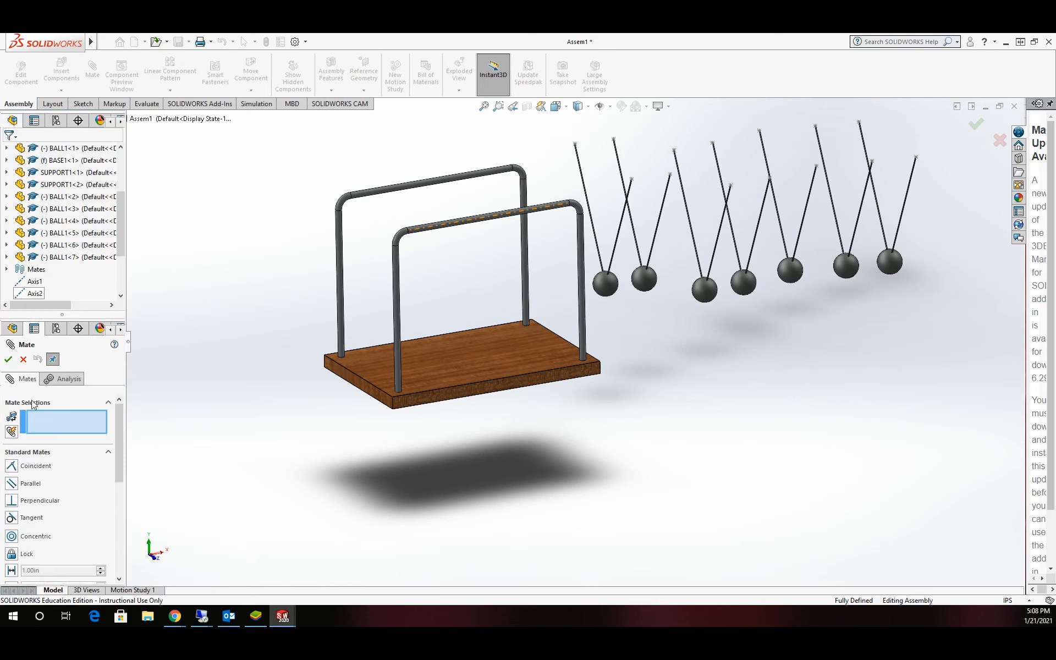
{"action": "left_click", "coordinate": [10, 433]}
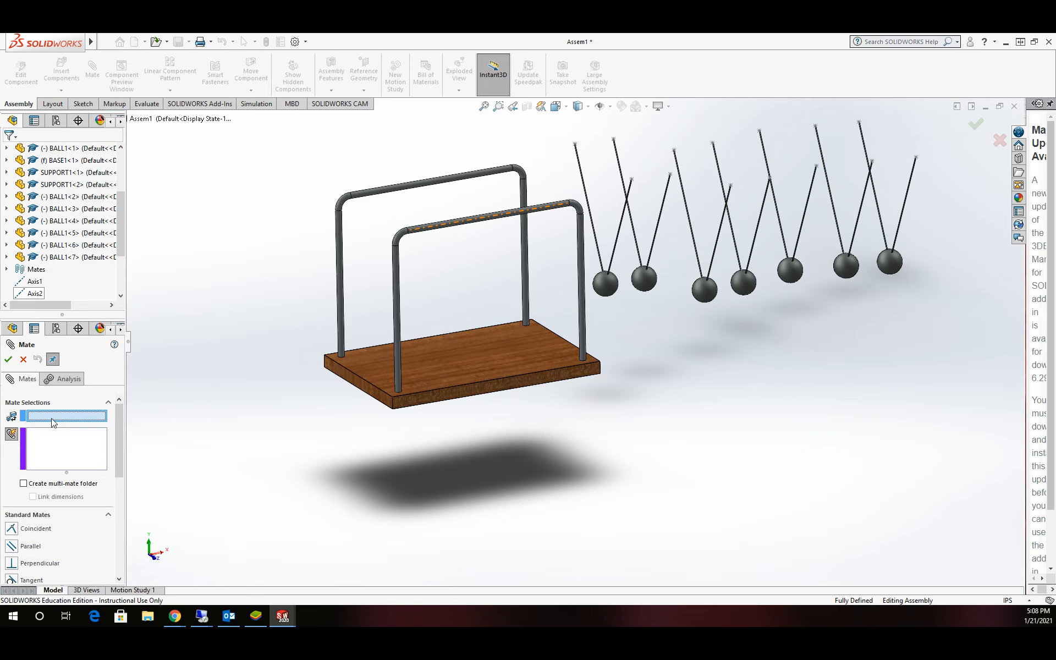
{"action": "left_click", "coordinate": [35, 281]}
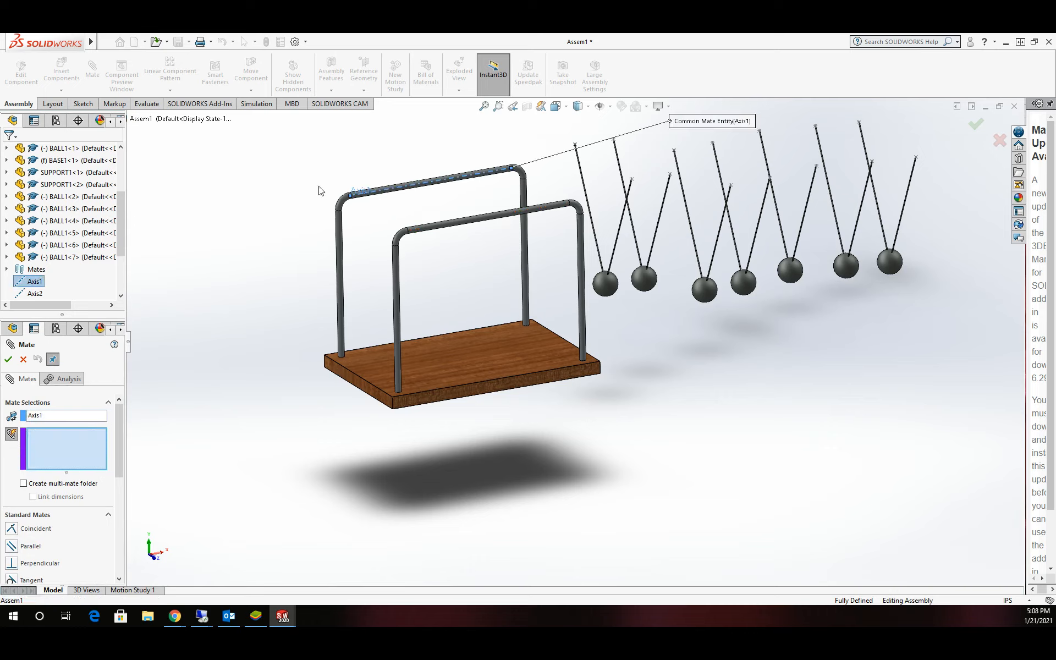
- Mate the rear string's top endpoint of all seven balls coincident with Axis1
{"action": "scroll", "coordinate": [626, 134], "scroll_direction": "down", "scroll_amount": 3}
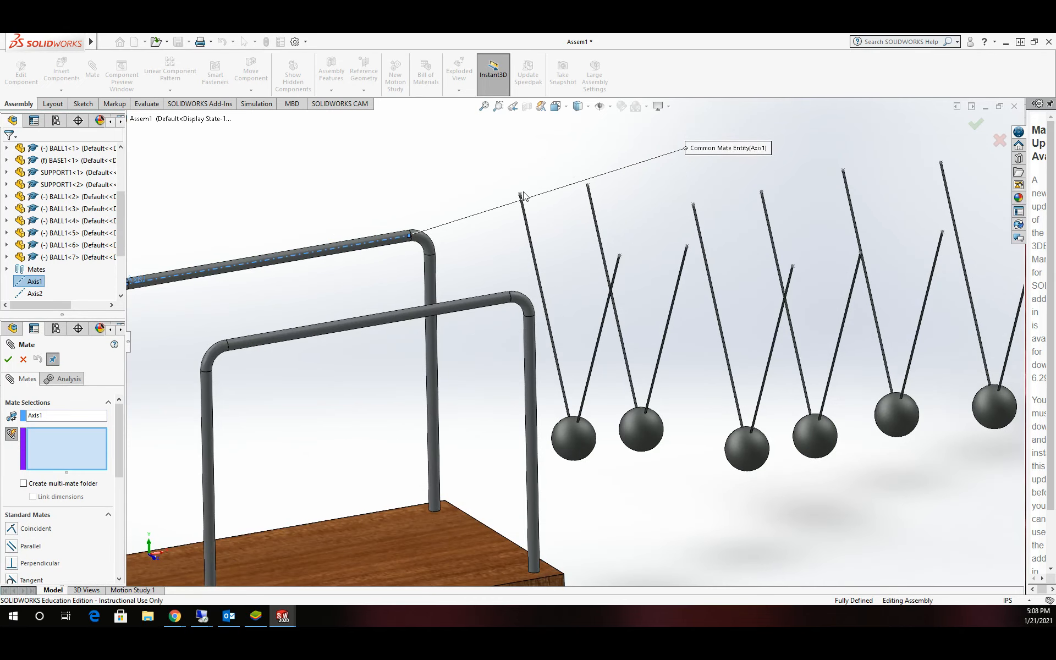
{"action": "left_click", "coordinate": [522, 194]}
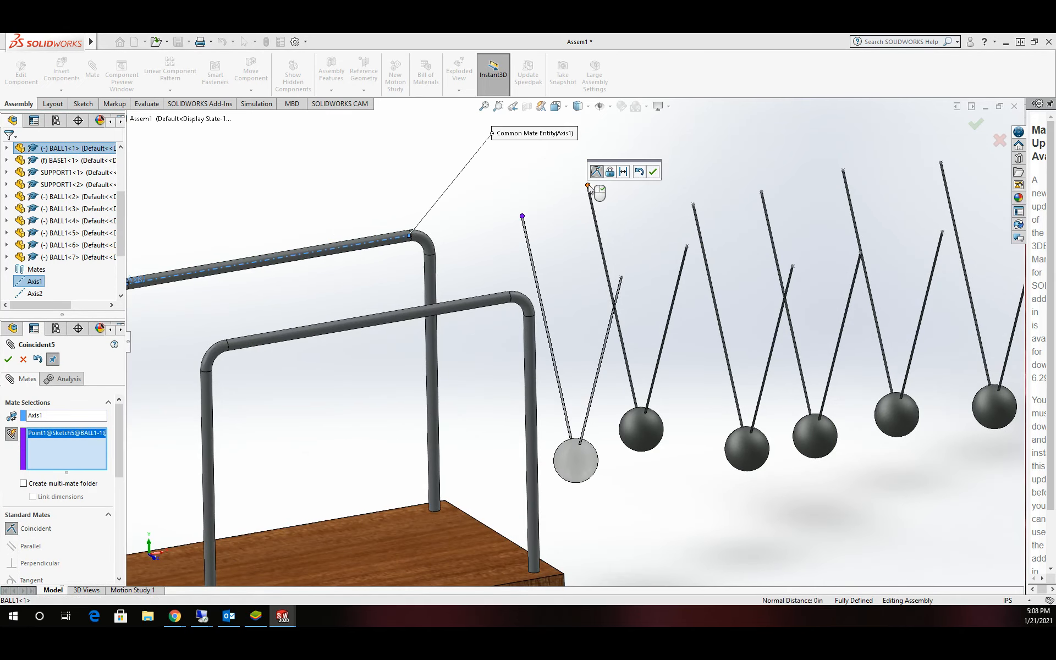
{"action": "left_click", "coordinate": [694, 205]}
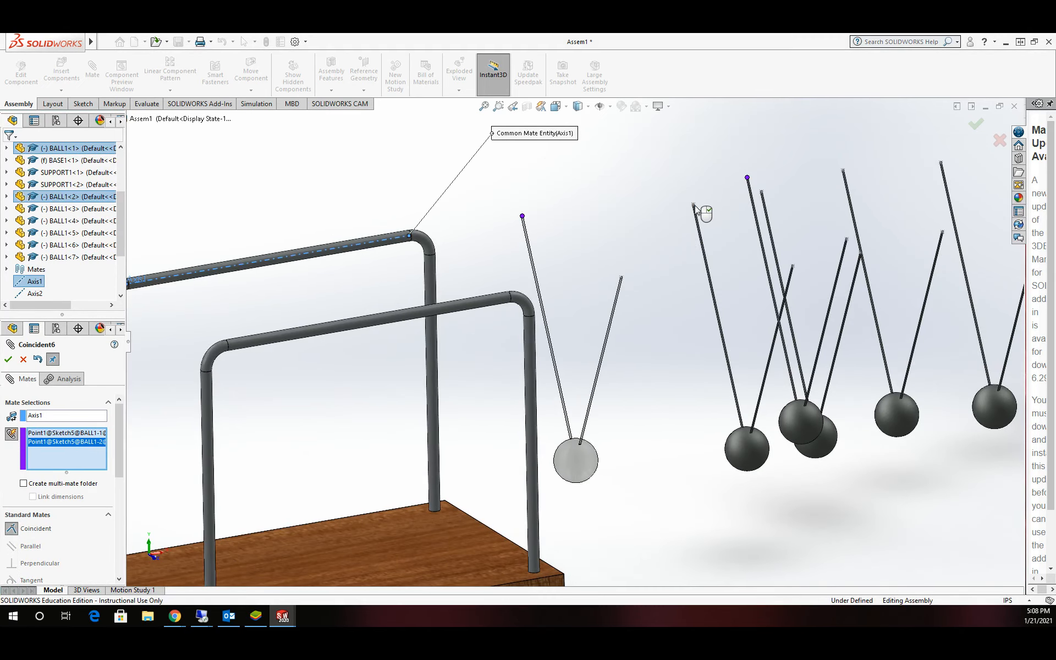
{"action": "left_click", "coordinate": [760, 193]}
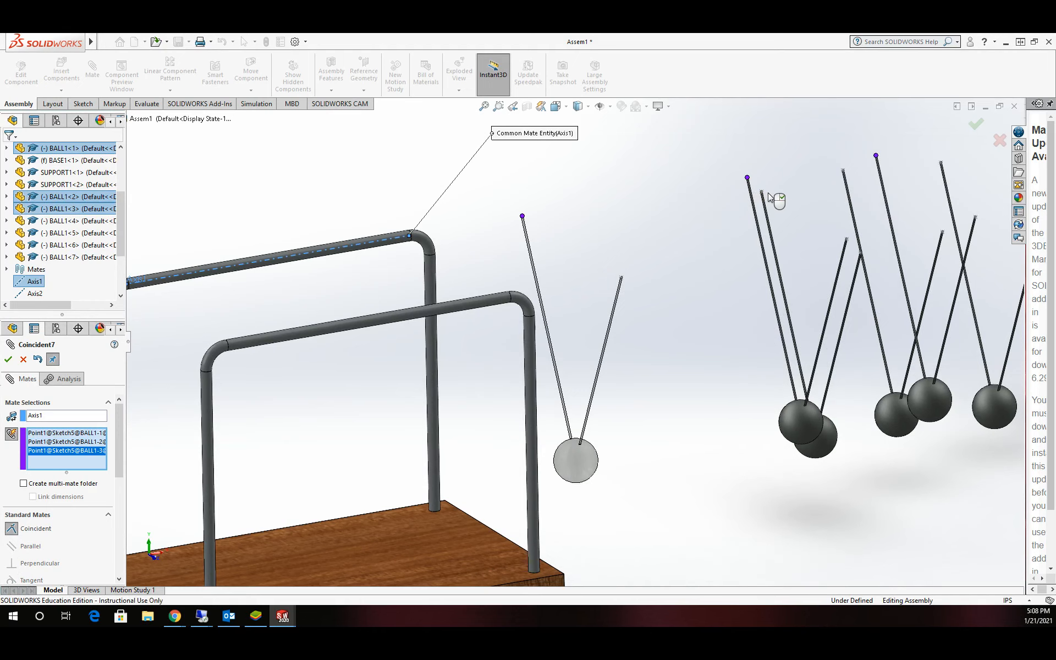
{"action": "left_click", "coordinate": [761, 191]}
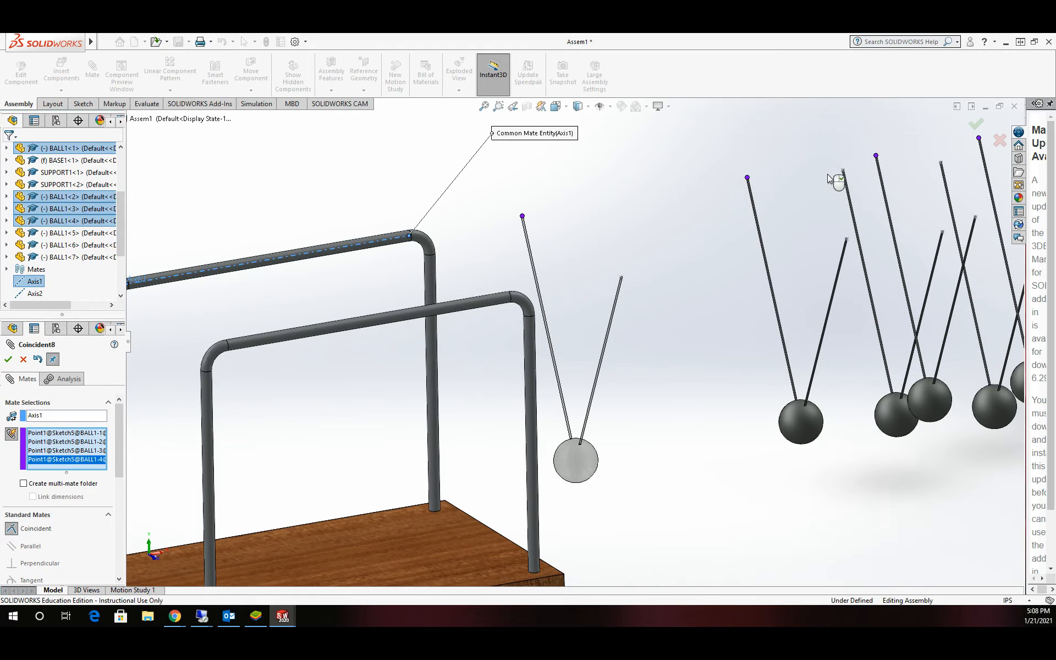
{"action": "left_click", "coordinate": [851, 176]}
{"action": "key", "text": "z"}
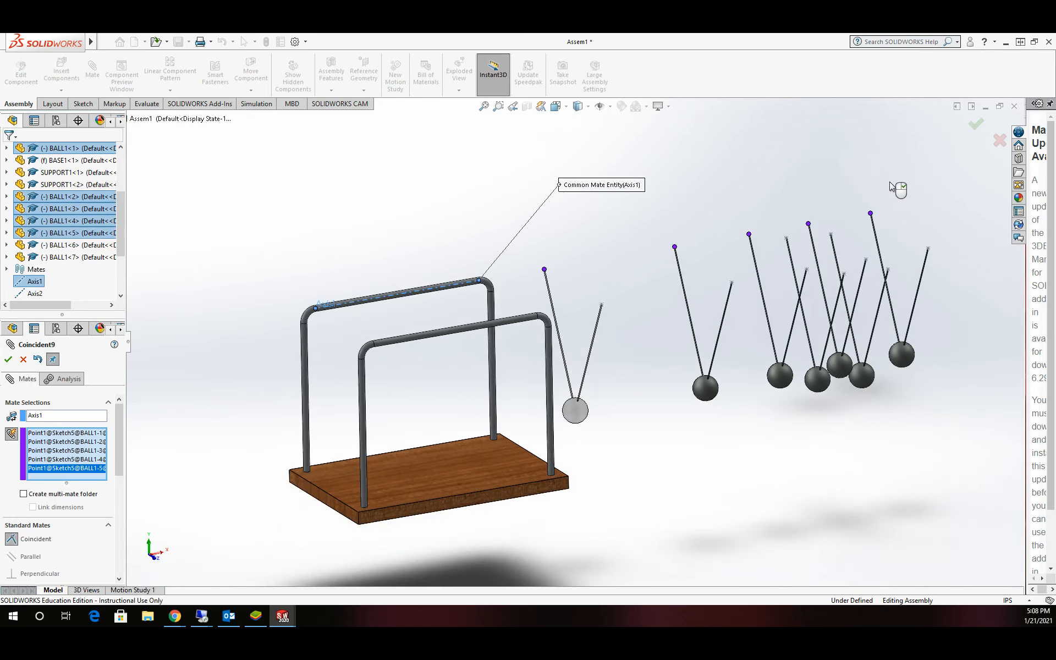
{"action": "scroll", "coordinate": [855, 215], "scroll_direction": "down", "scroll_amount": 3}
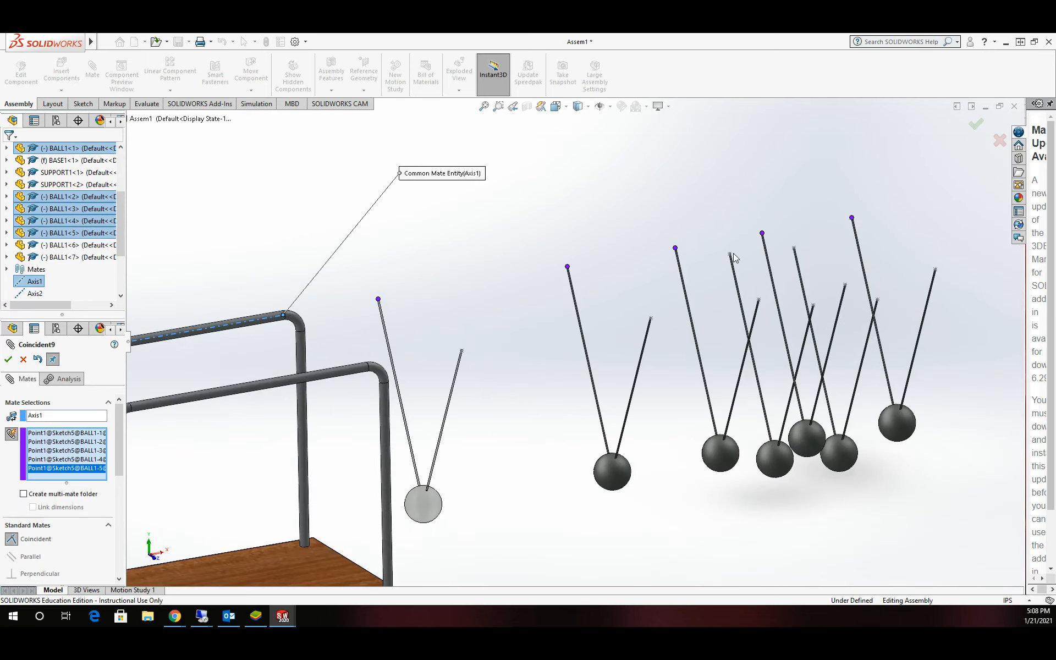
{"action": "left_click", "coordinate": [732, 254]}
{"action": "left_click", "coordinate": [794, 248]}
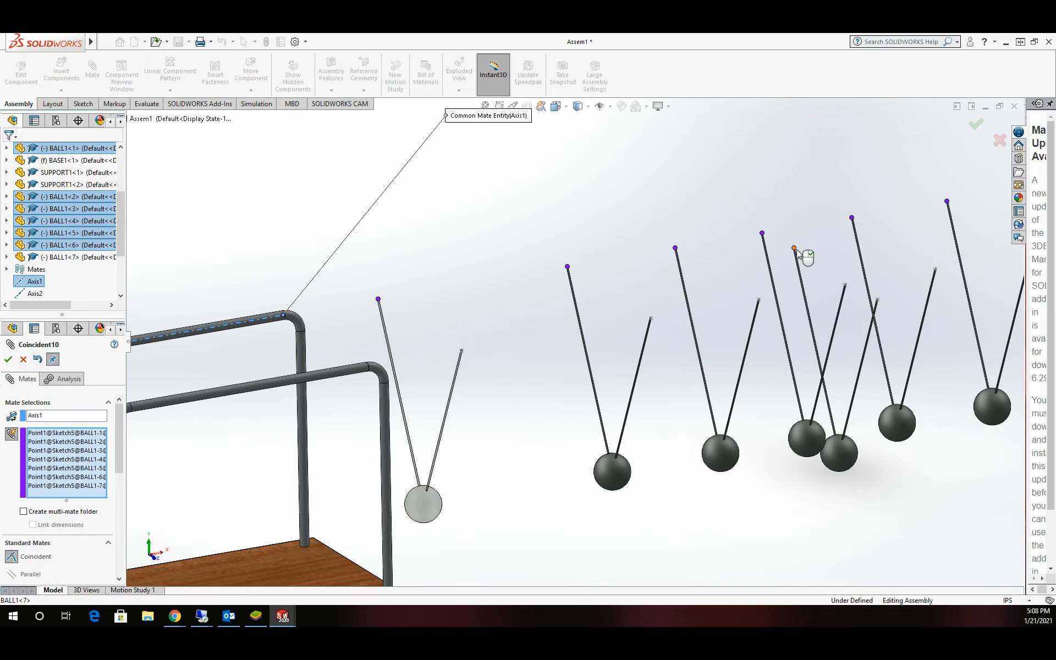
{"action": "key", "text": "z"}
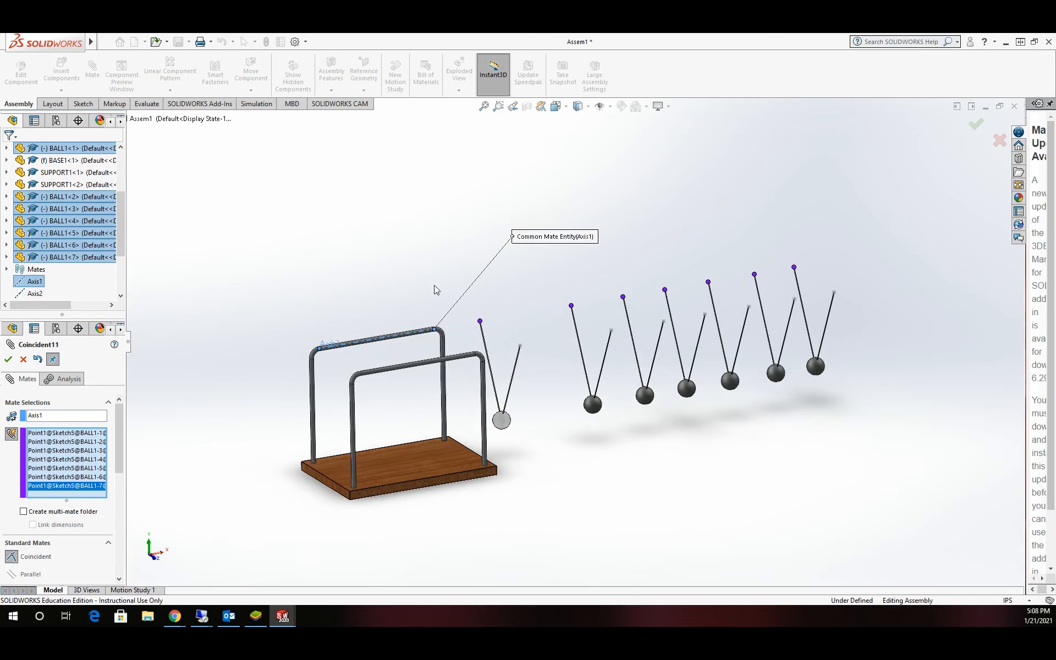
{"action": "left_click", "coordinate": [12, 360]}
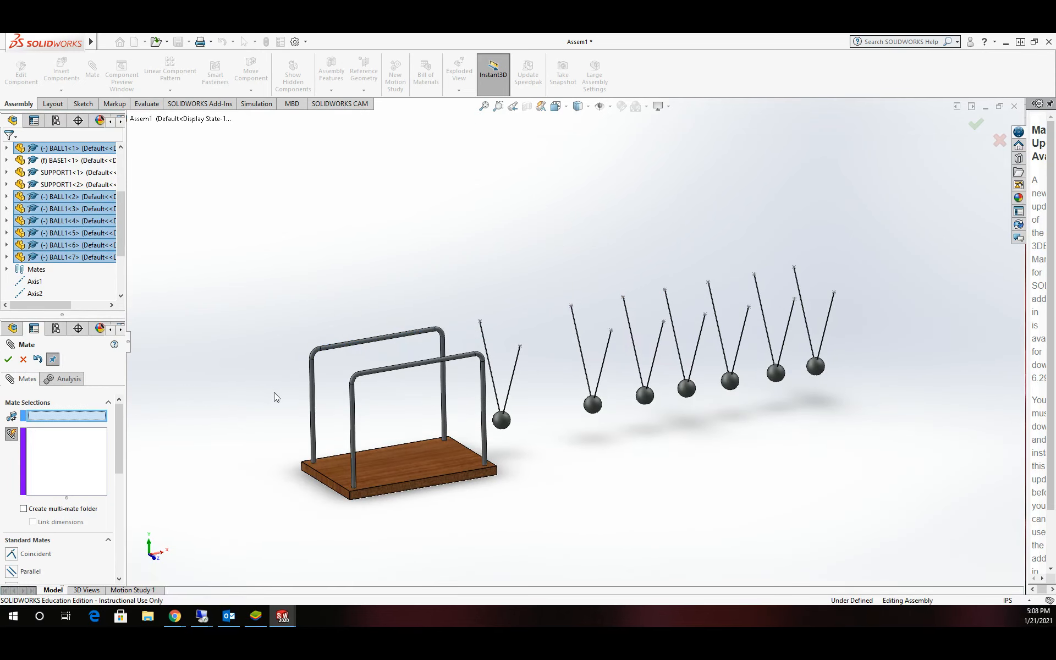
- Set Axis2 as the common mate entity and add the front string endpoints of the first three balls as coincident
{"action": "left_click", "coordinate": [39, 294]}
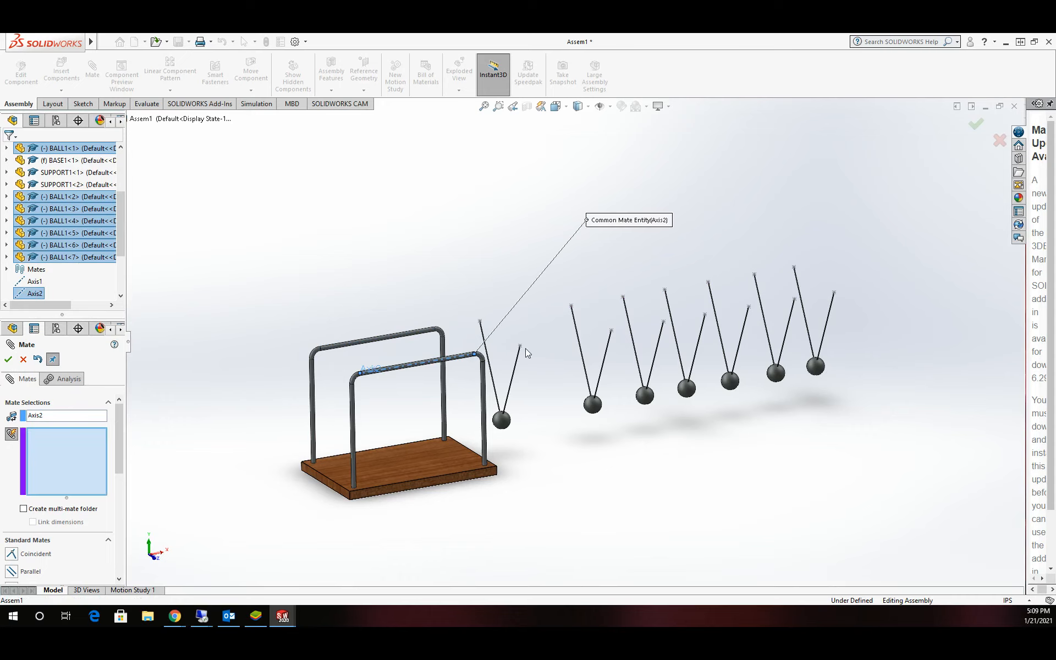
{"action": "scroll", "coordinate": [526, 348], "scroll_direction": "down", "scroll_amount": 3}
{"action": "scroll", "coordinate": [525, 348], "scroll_direction": "down", "scroll_amount": 2}
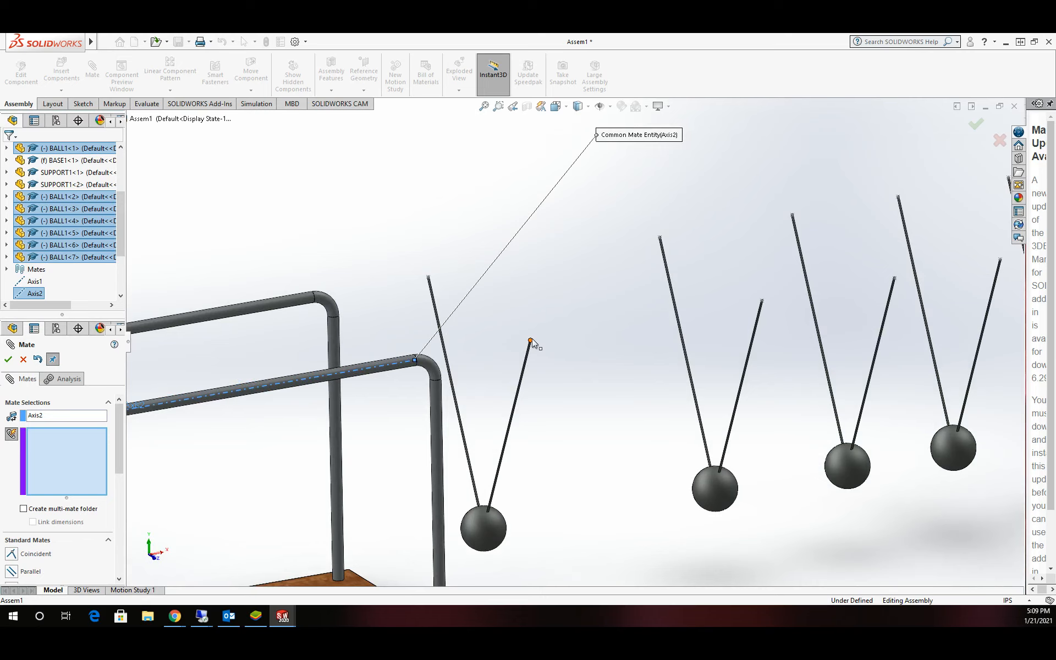
{"action": "left_click", "coordinate": [531, 341]}
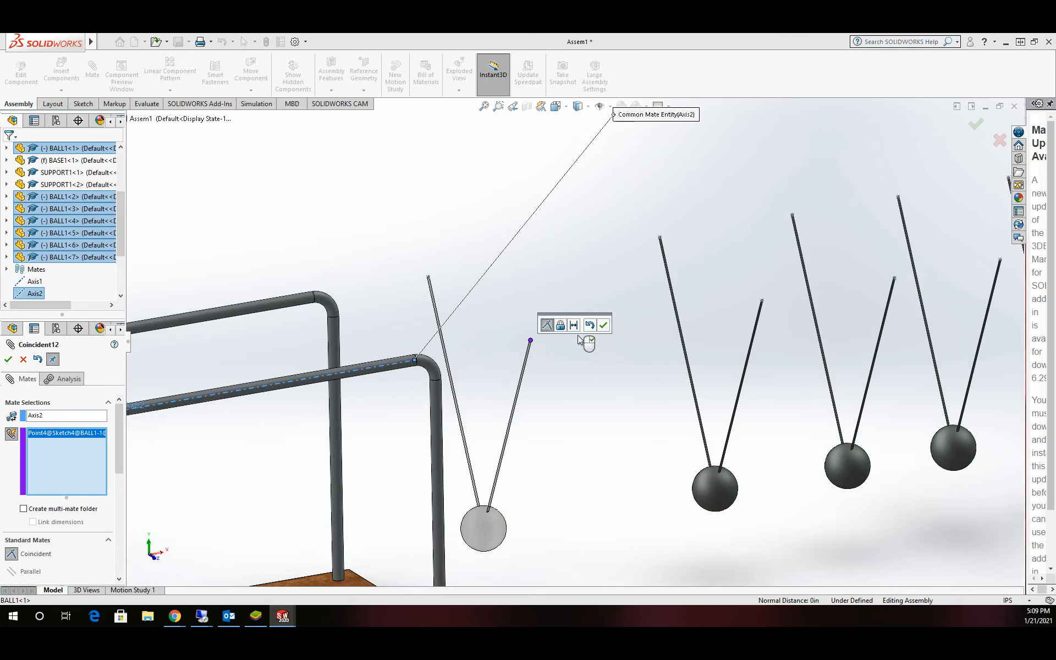
{"action": "left_click", "coordinate": [762, 302]}
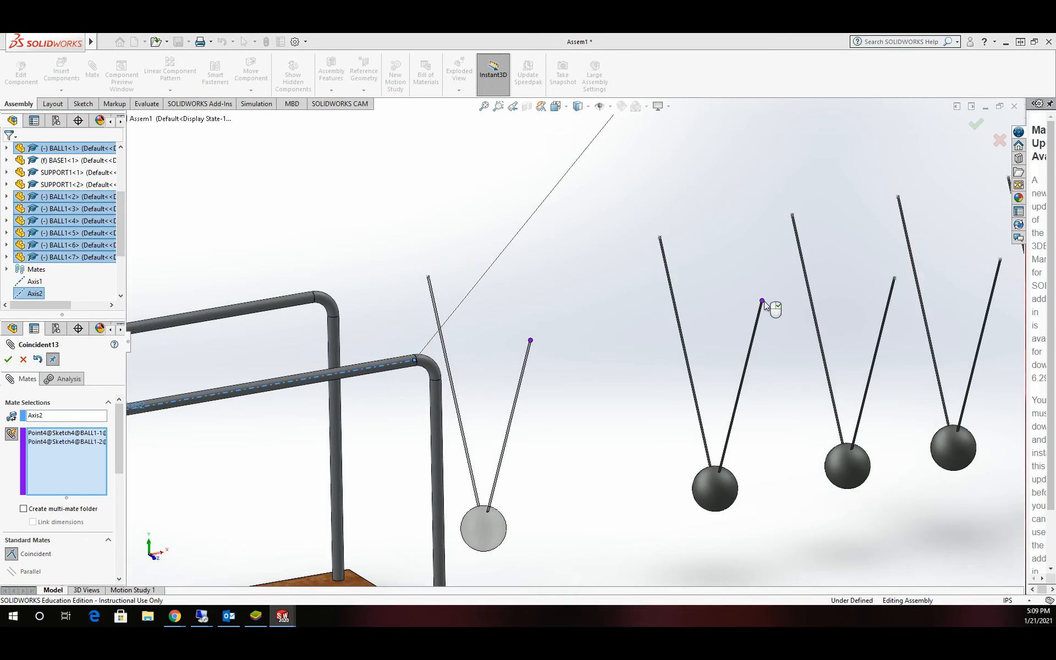
{"action": "left_click", "coordinate": [895, 280]}
- Add the front string endpoints of the remaining four balls and apply the coincident mates to Axis2
{"action": "scroll", "coordinate": [858, 283], "scroll_direction": "up", "scroll_amount": 3}
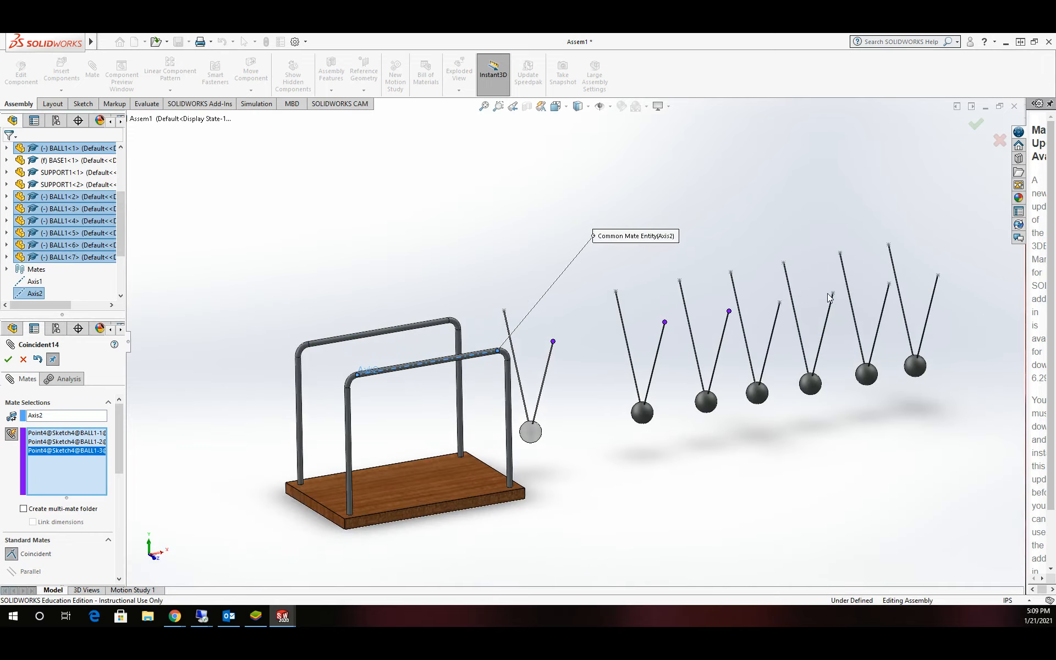
{"action": "scroll", "coordinate": [832, 295], "scroll_direction": "down", "scroll_amount": 3}
{"action": "left_click", "coordinate": [714, 316]}
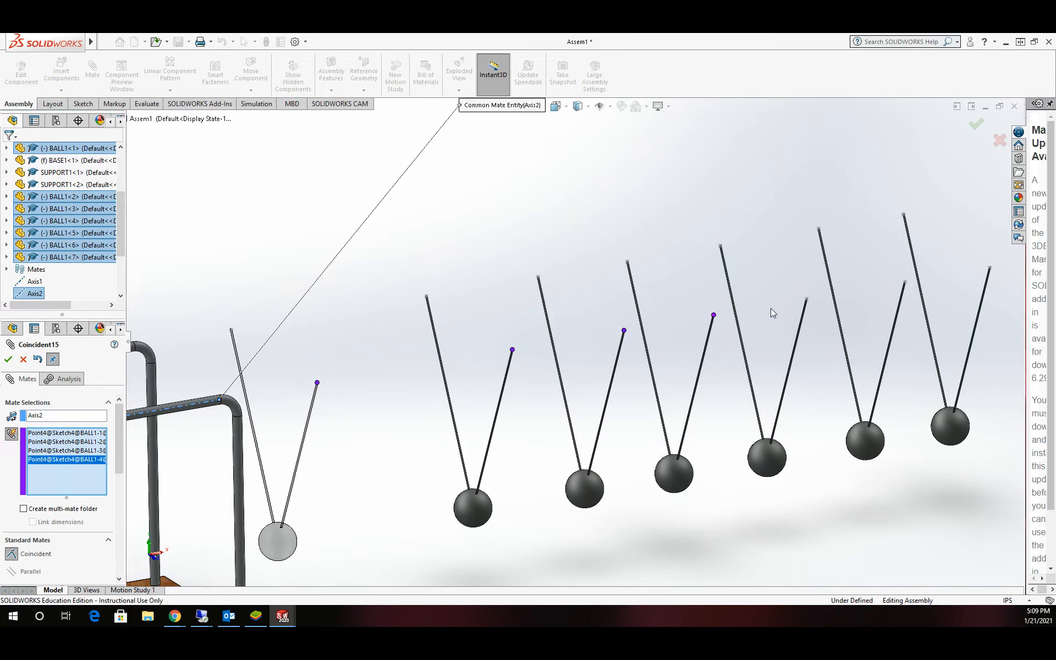
{"action": "left_click", "coordinate": [807, 300]}
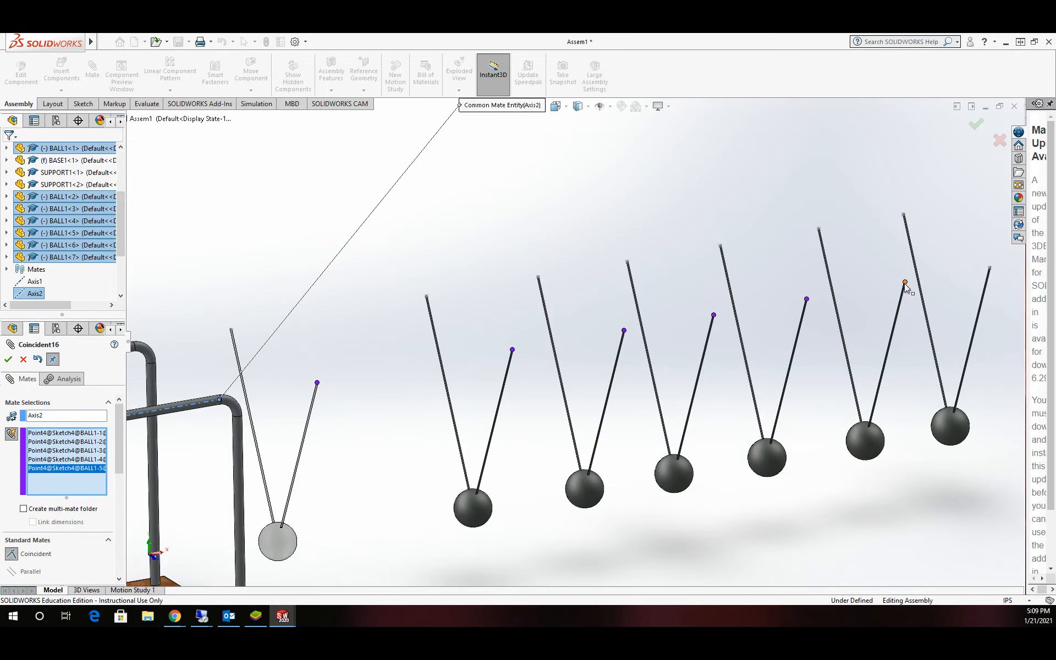
{"action": "left_click", "coordinate": [905, 283]}
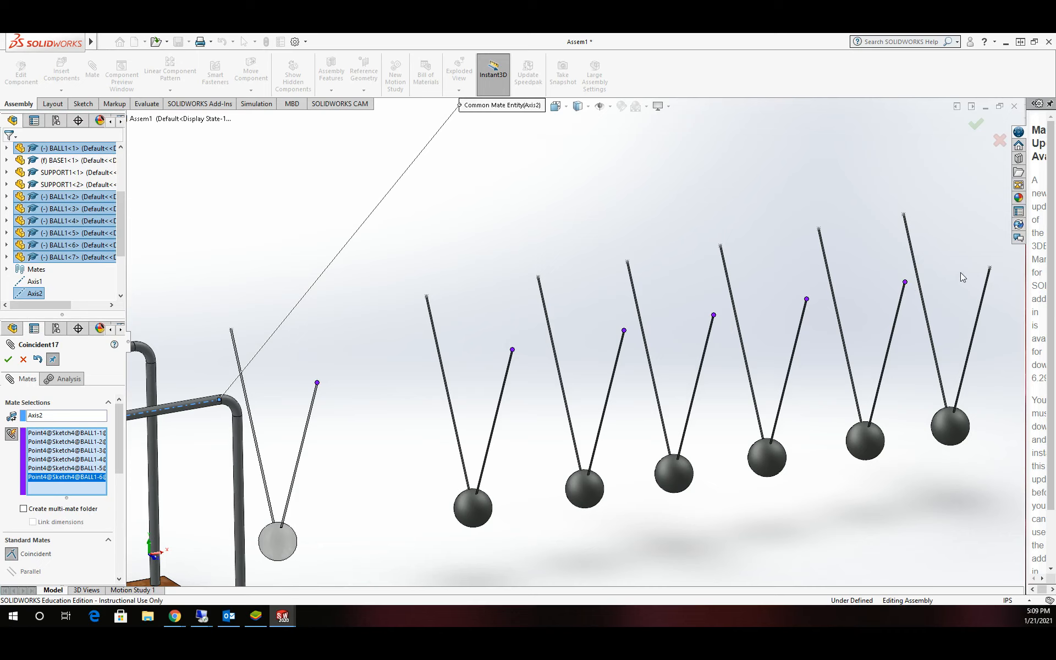
{"action": "left_click", "coordinate": [990, 268]}
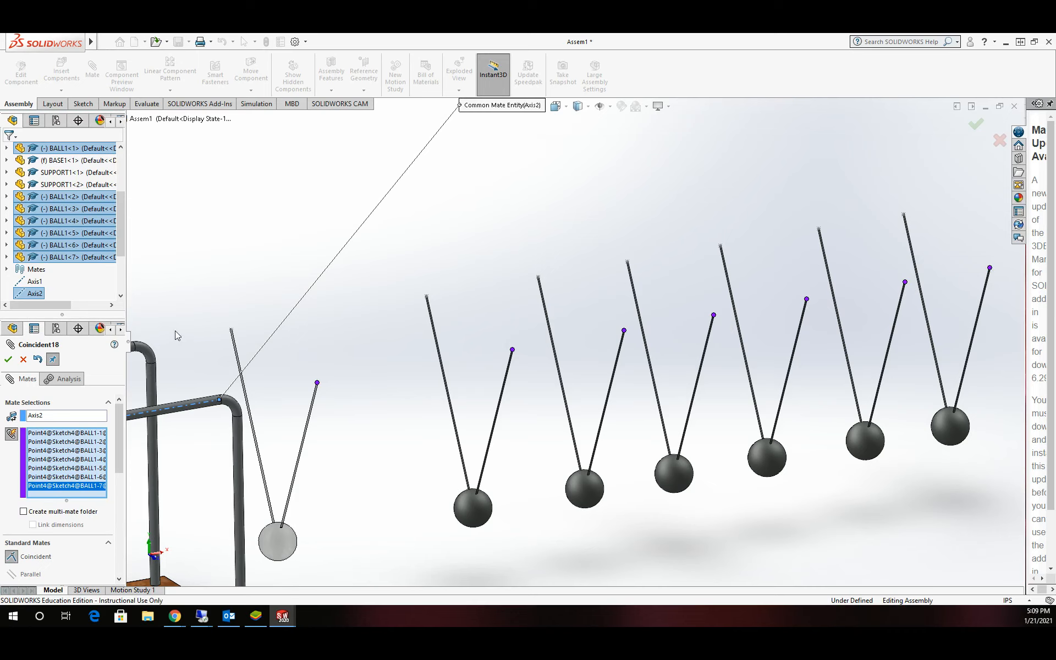
{"action": "left_click", "coordinate": [9, 359]}
- Turn off multiple mate mode and mate the first ball's rear string endpoint coincident with PLANE1
{"action": "scroll", "coordinate": [305, 314], "scroll_direction": "up", "scroll_amount": 4}
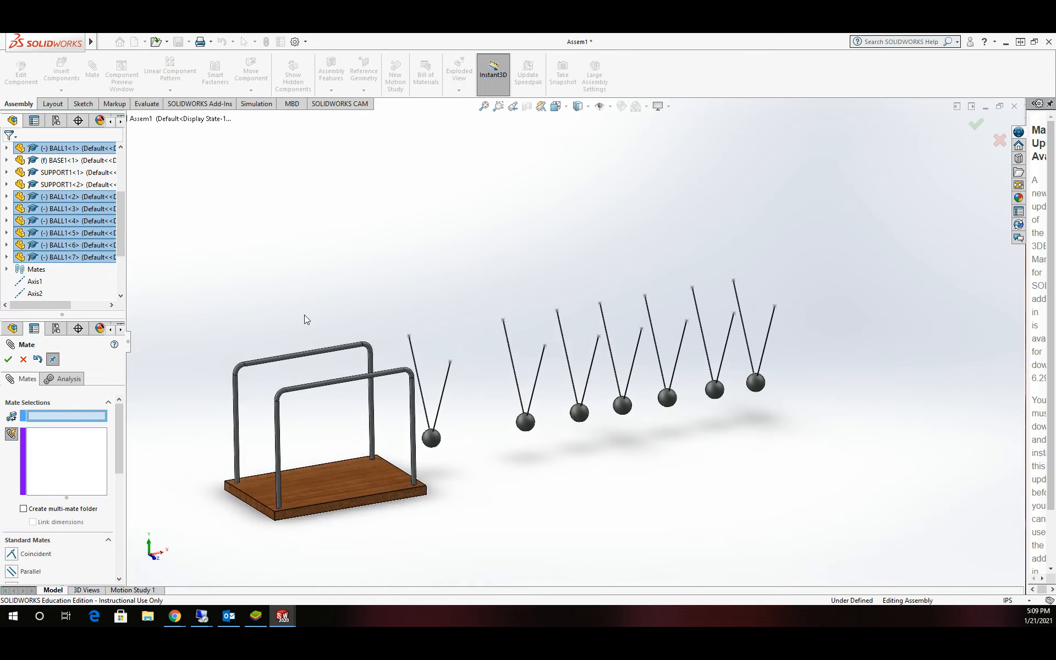
{"action": "left_click", "coordinate": [12, 434]}
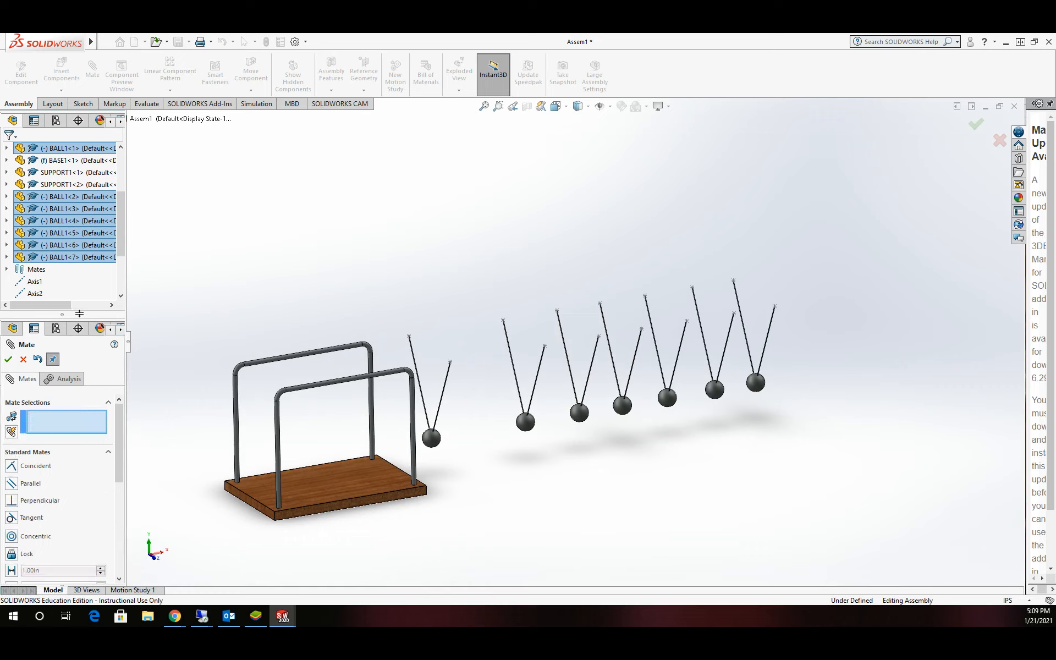
{"action": "left_click_drag", "start_coordinate": [80, 314], "coordinate": [80, 383]}
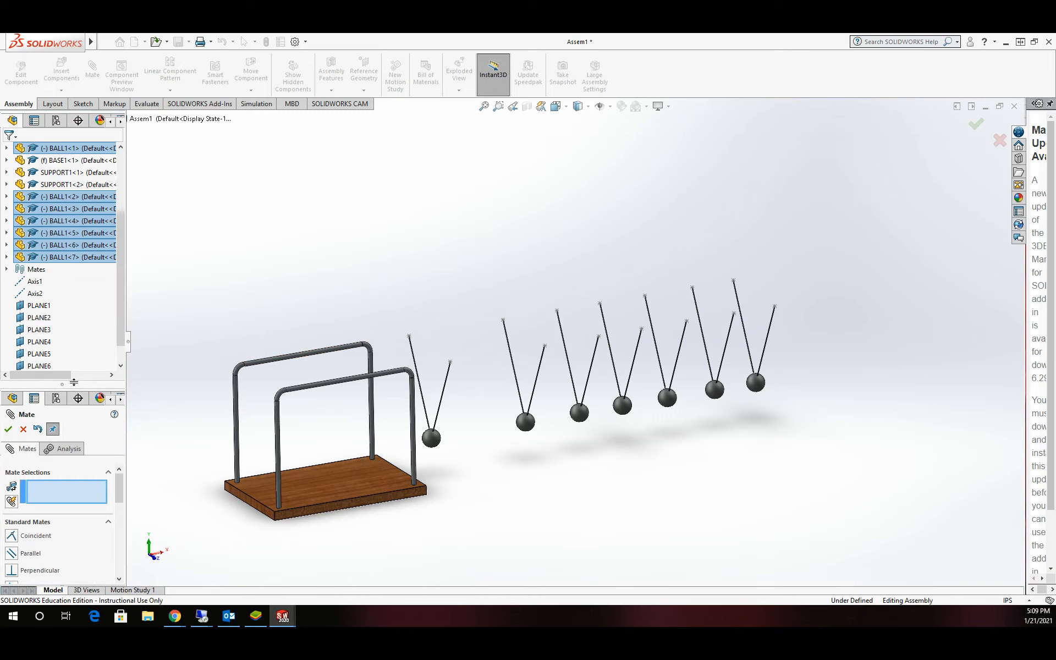
{"action": "left_click", "coordinate": [409, 336]}
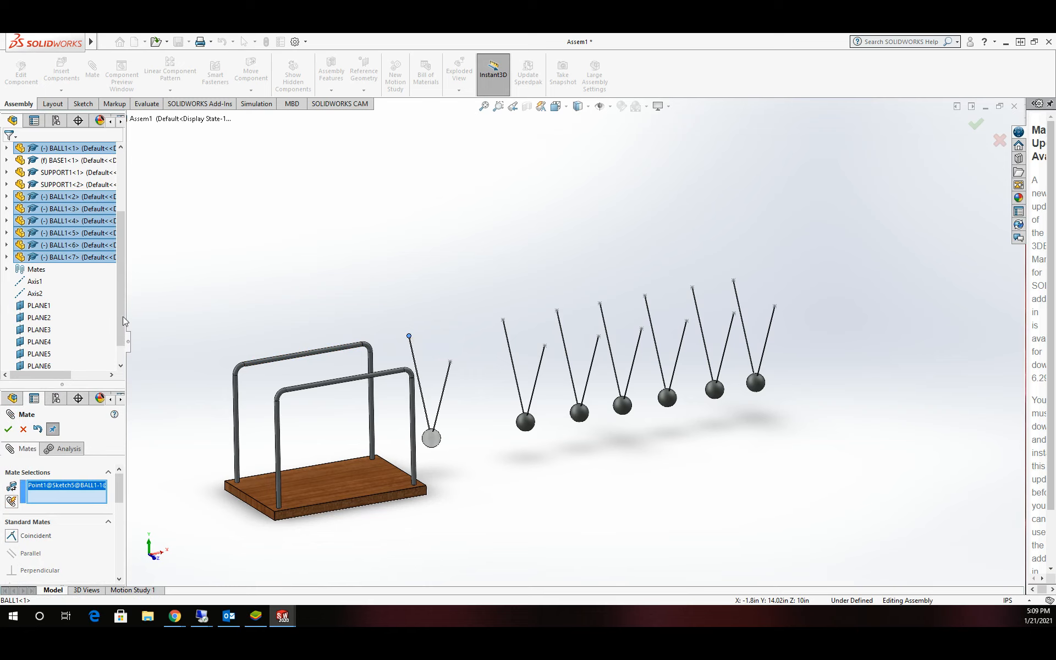
{"action": "left_click", "coordinate": [39, 306]}
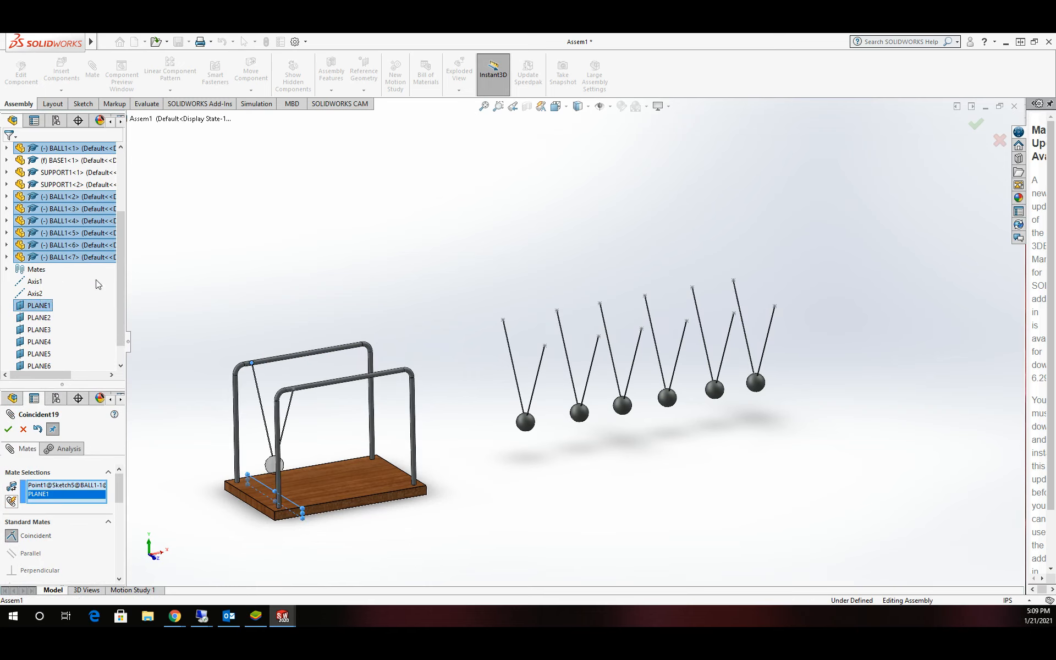
{"action": "left_click", "coordinate": [9, 429]}
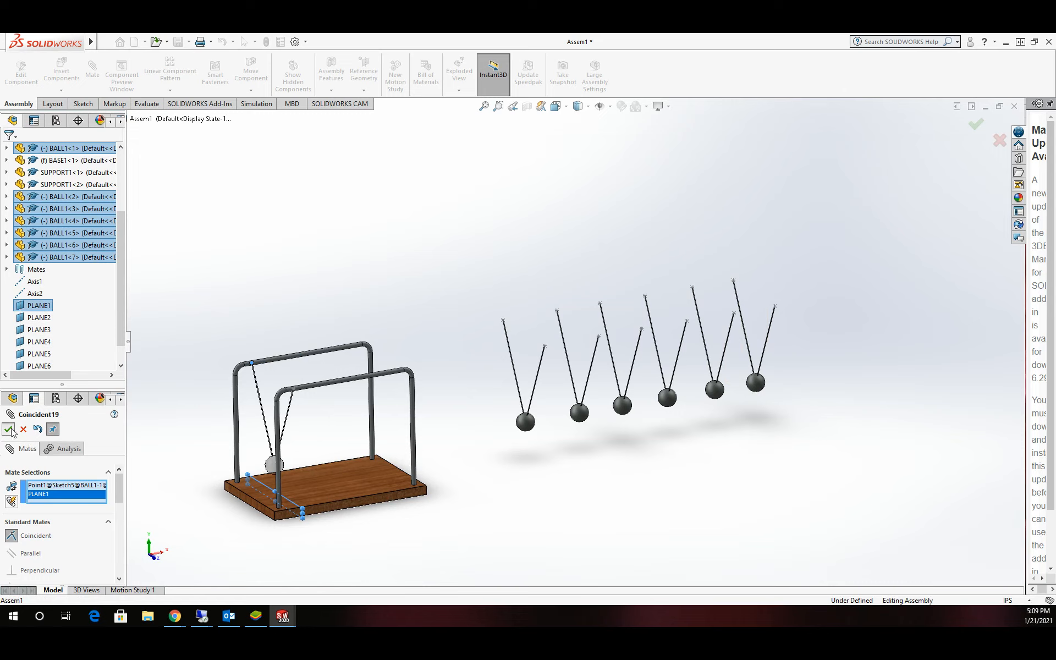
- Mate the rear string endpoints of the second and third balls coincident with PLANE2 and PLANE3, respectively
{"action": "left_click", "coordinate": [503, 320]}
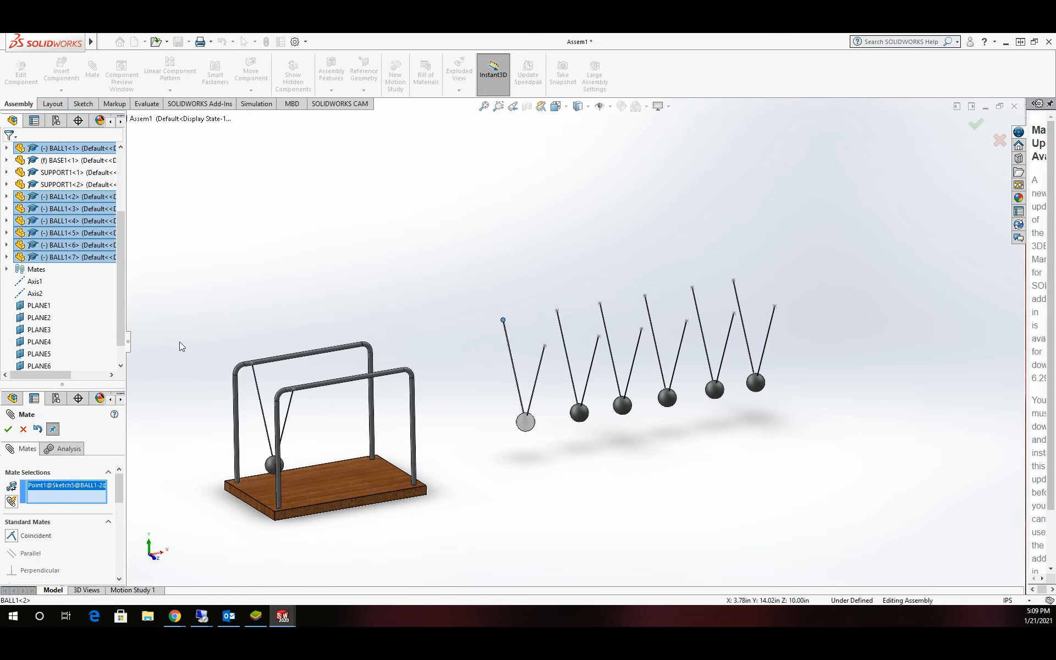
{"action": "left_click", "coordinate": [46, 322]}
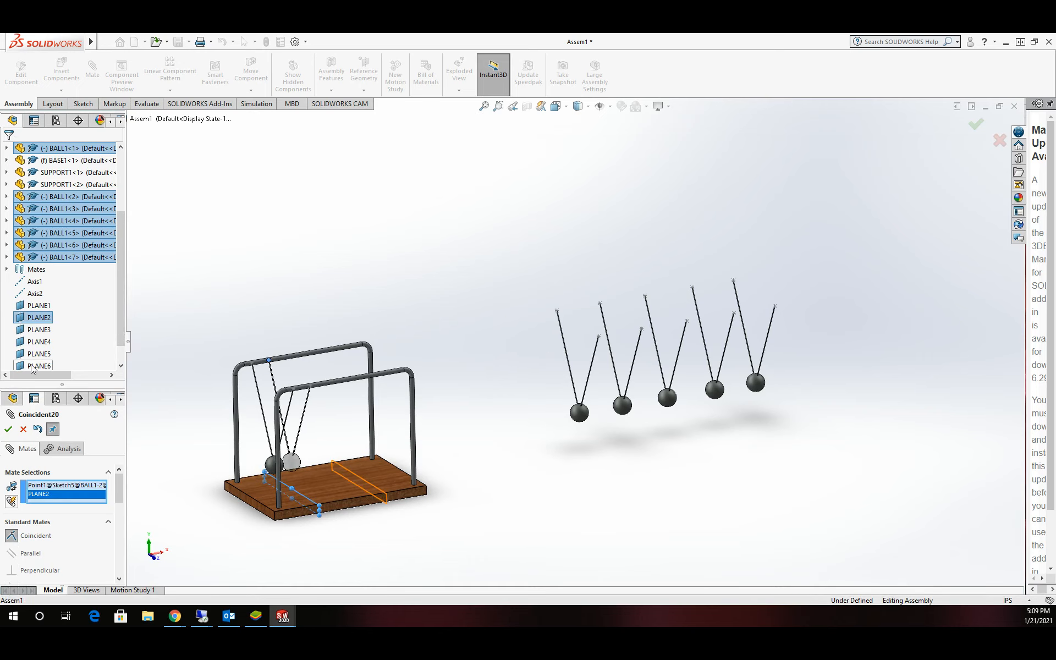
{"action": "left_click", "coordinate": [7, 429]}
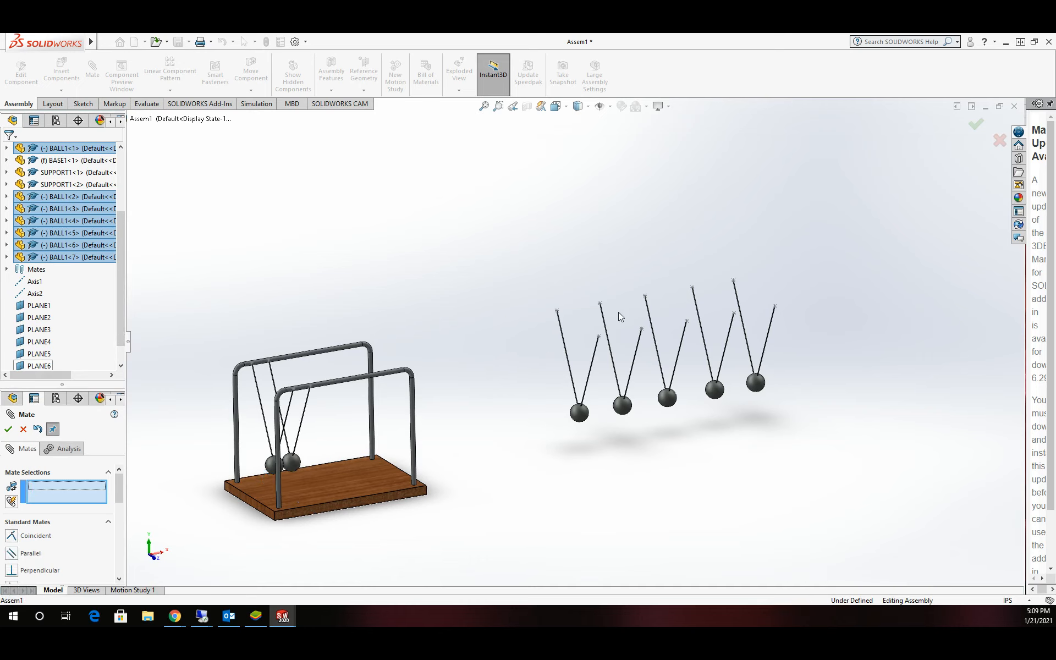
{"action": "left_click", "coordinate": [557, 311]}
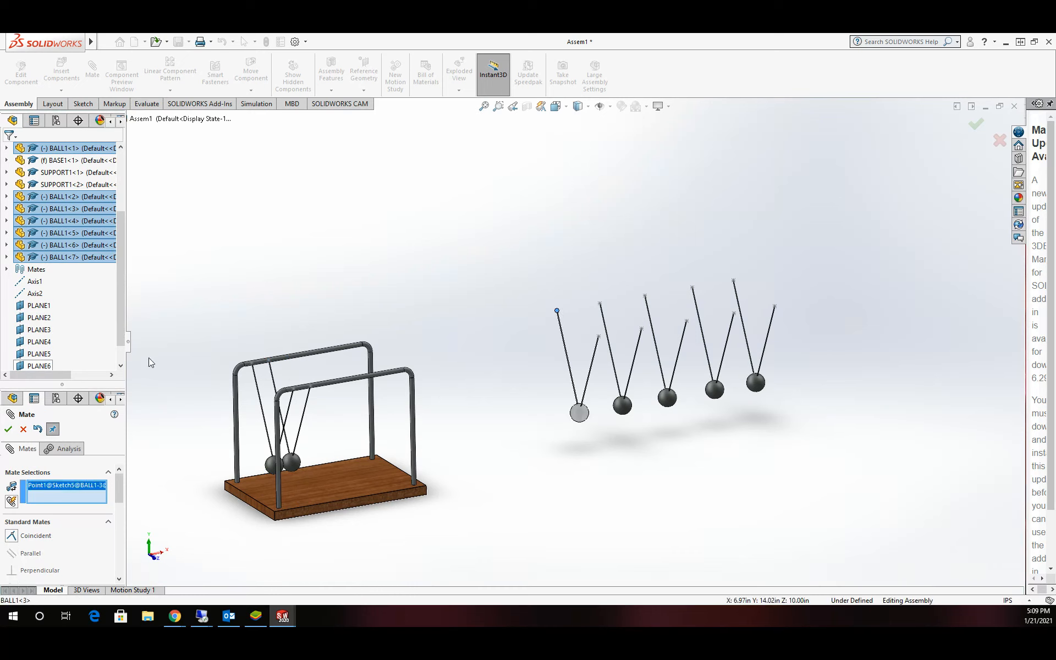
{"action": "left_click", "coordinate": [40, 333]}
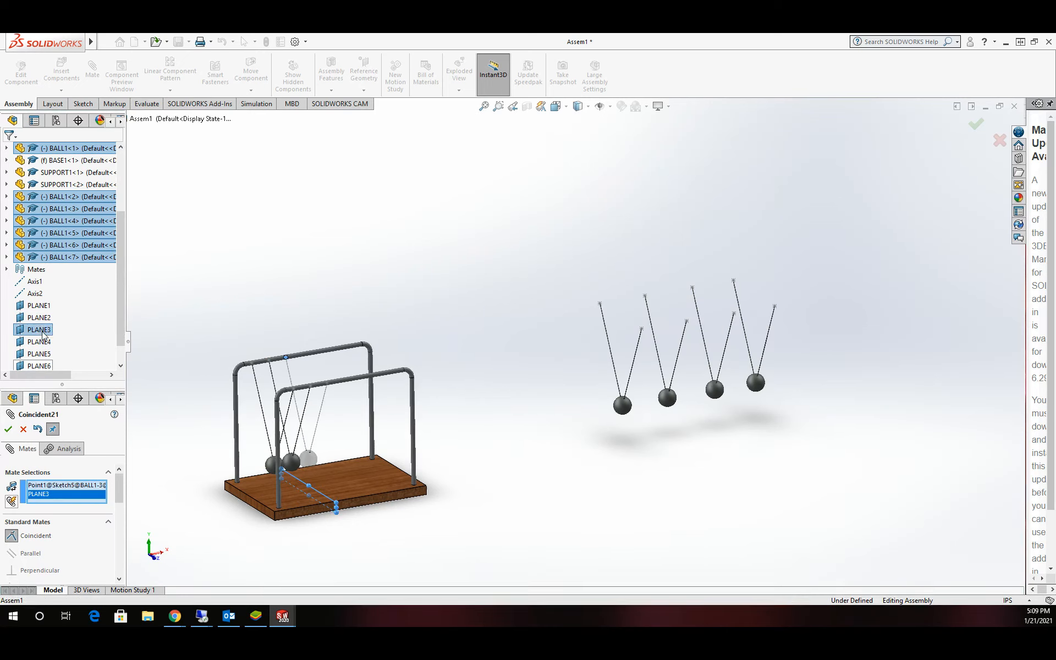
{"action": "left_click", "coordinate": [8, 429]}
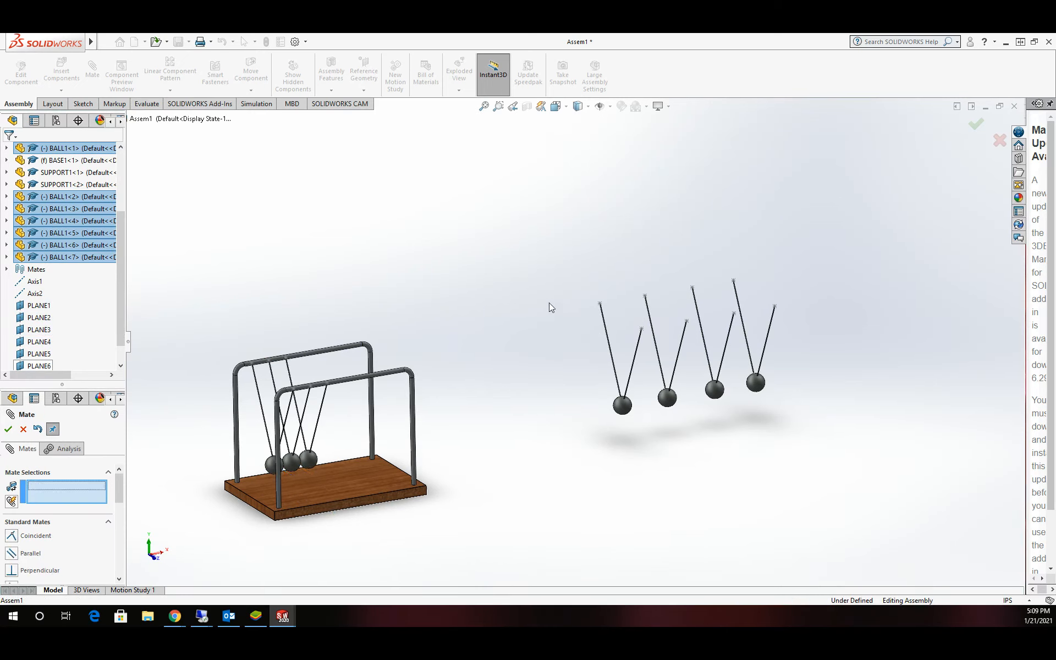
- Mate the rear string endpoints of the fourth and fifth balls coincident with PLANE4 and PLANE5, respectively
{"action": "left_click", "coordinate": [599, 304]}
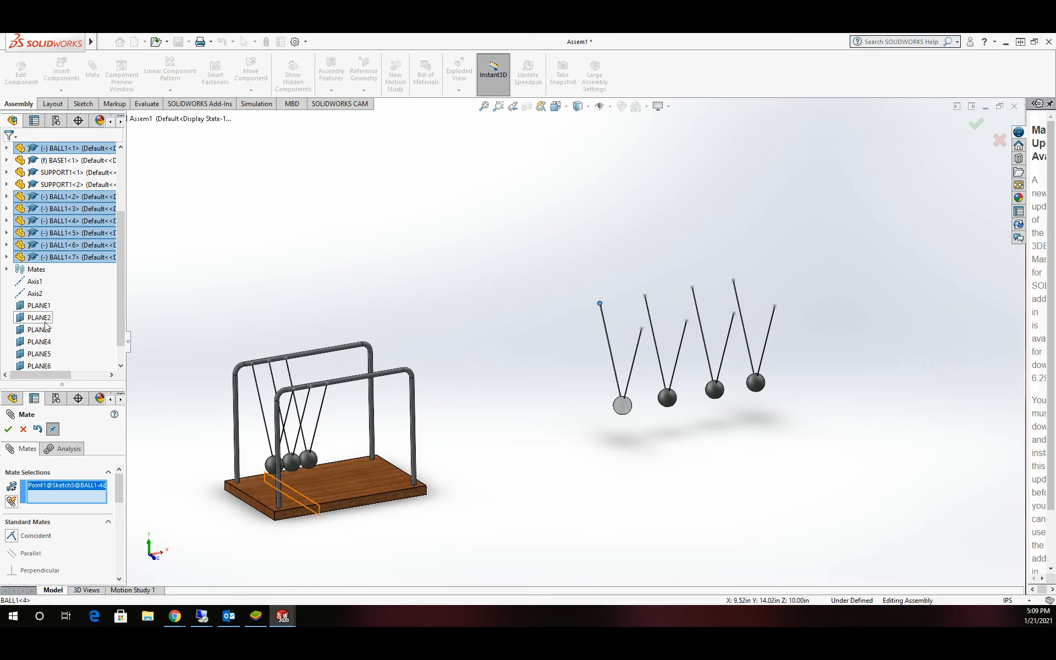
{"action": "left_click", "coordinate": [45, 341]}
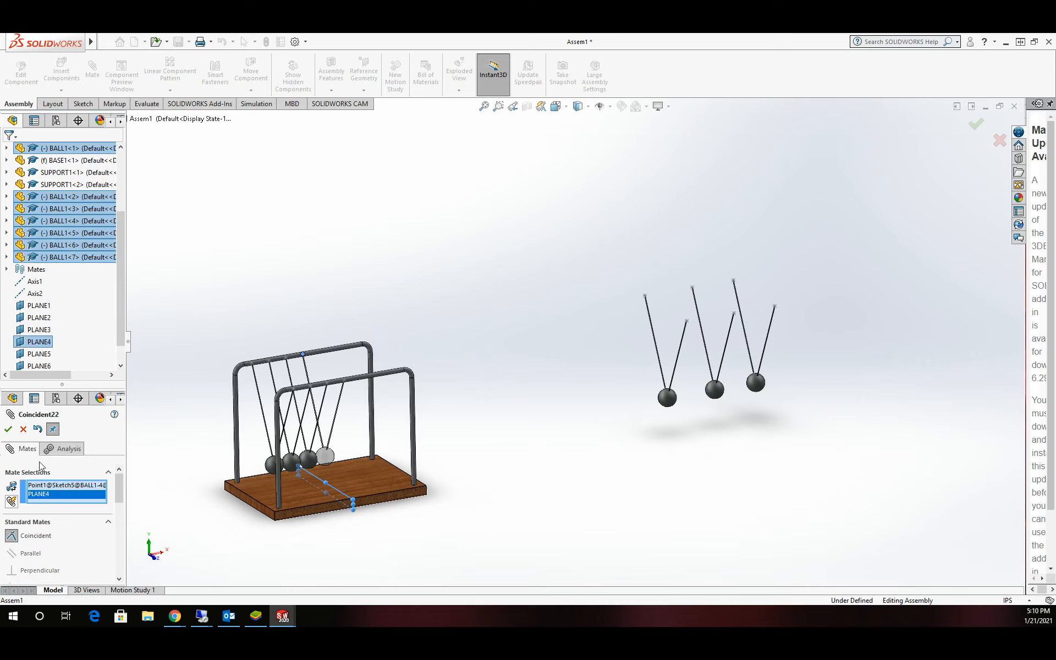
{"action": "left_click", "coordinate": [8, 429]}
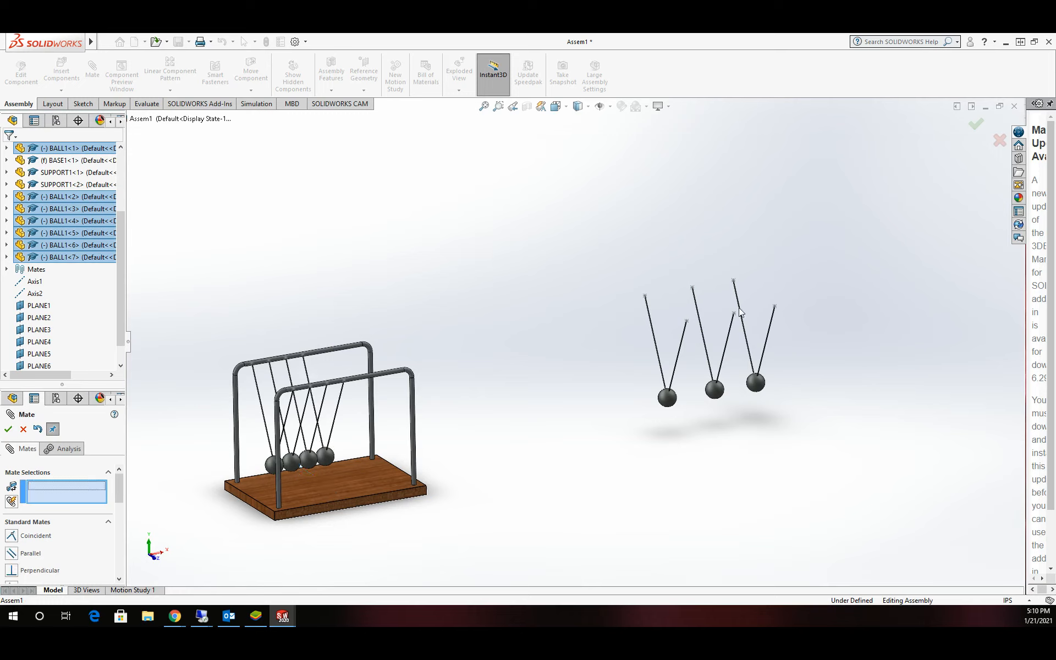
{"action": "left_click", "coordinate": [645, 296]}
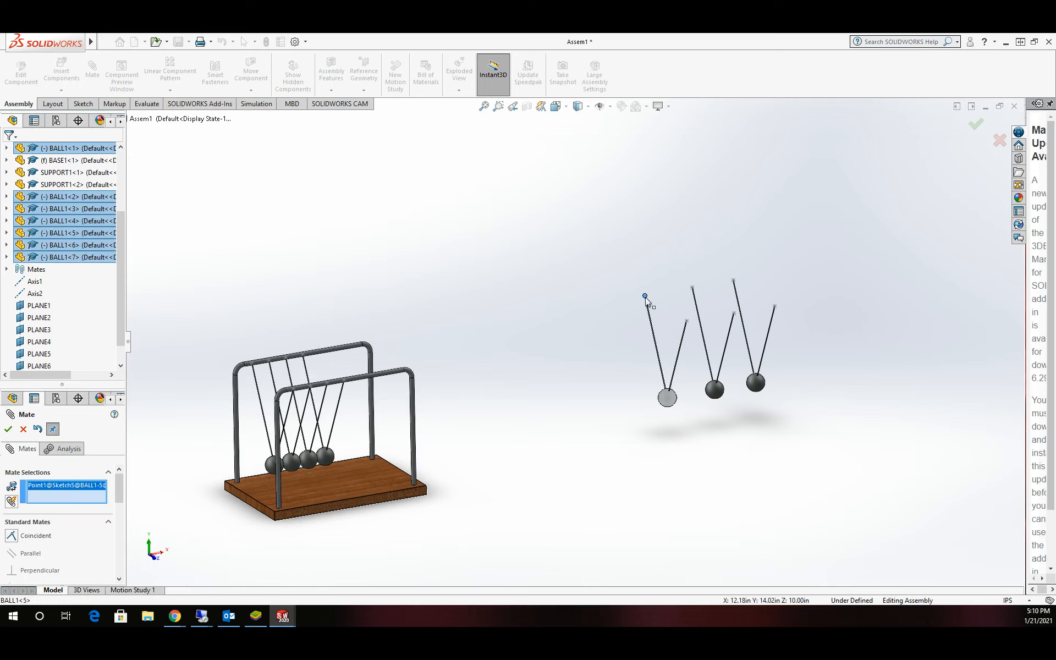
{"action": "left_click", "coordinate": [39, 353]}
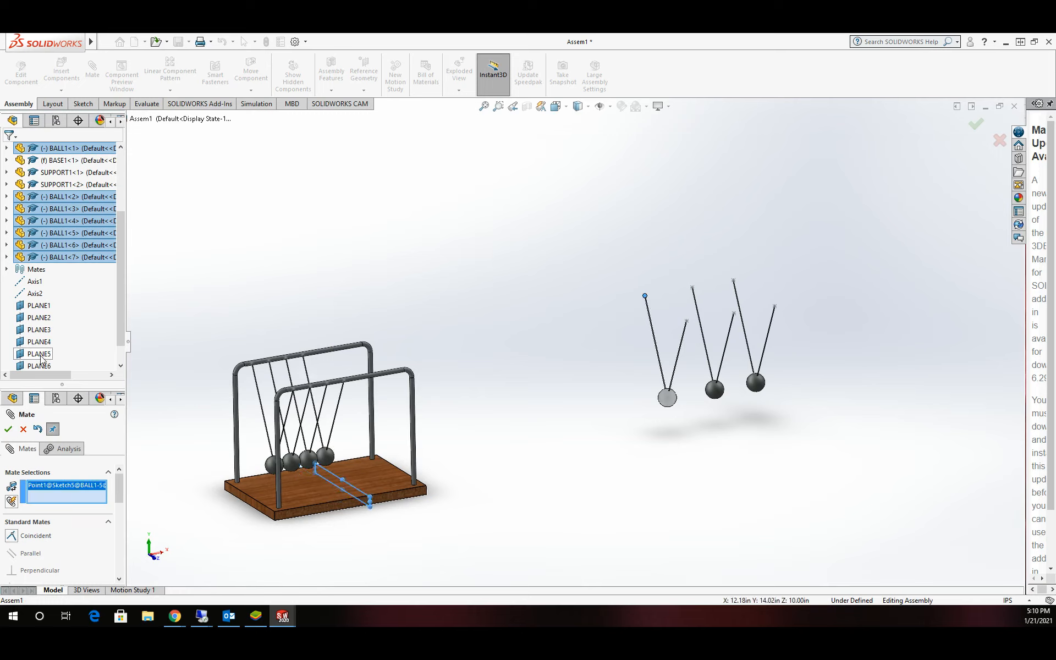
{"action": "left_click", "coordinate": [8, 429]}
- Mate the rear string endpoints of the sixth and seventh balls coincident with PLANE6 and PLANE7, respectively, and finish mating
{"action": "left_click", "coordinate": [692, 287]}
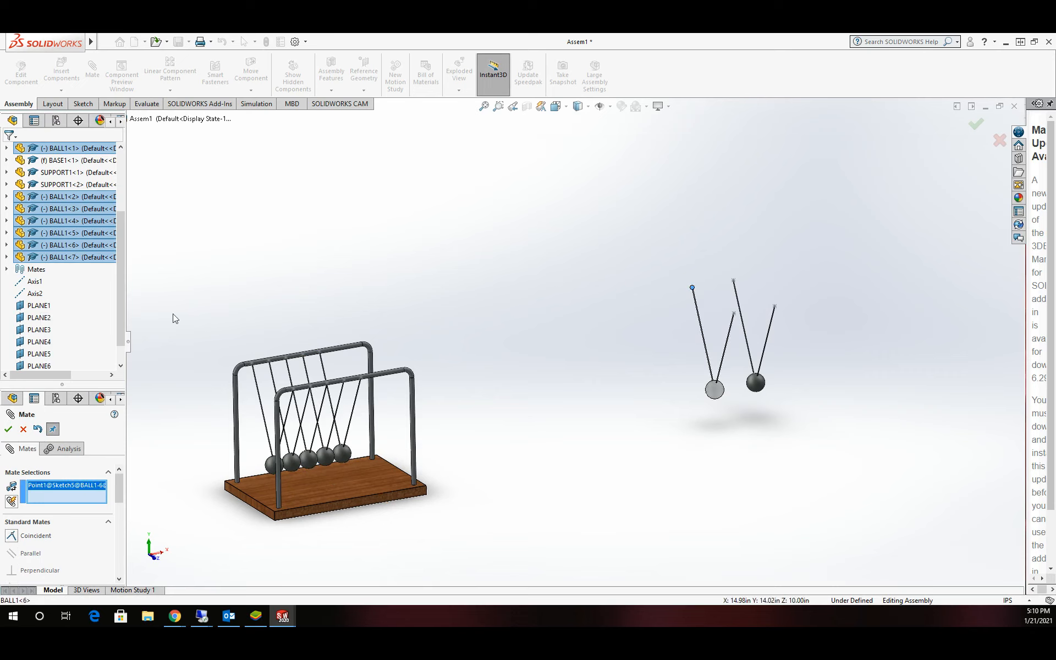
{"action": "left_click", "coordinate": [46, 366]}
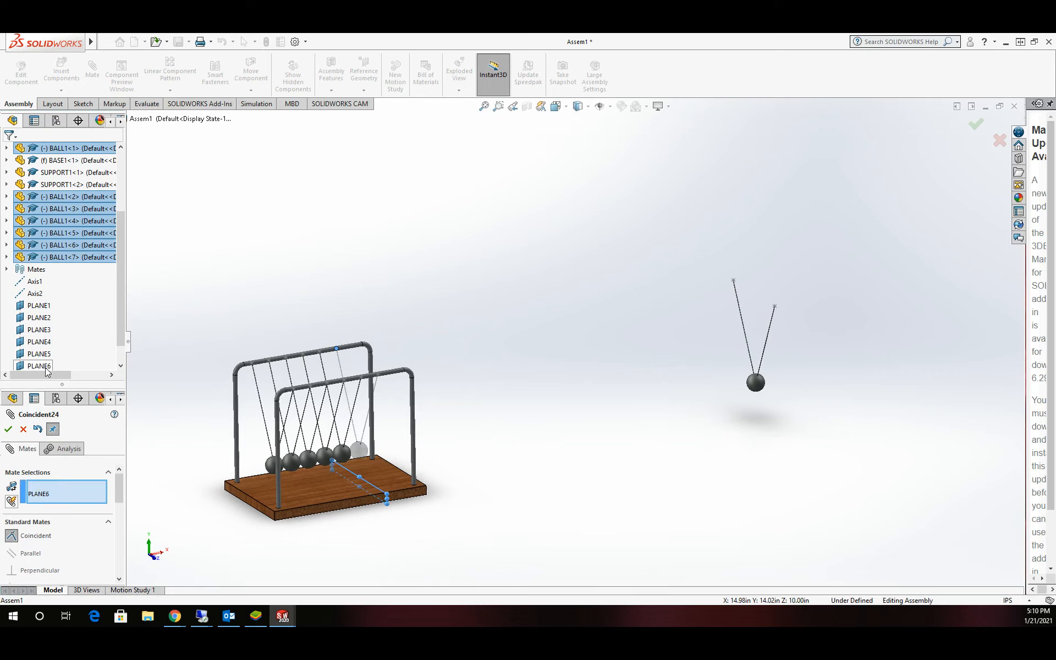
{"action": "left_click", "coordinate": [9, 429]}
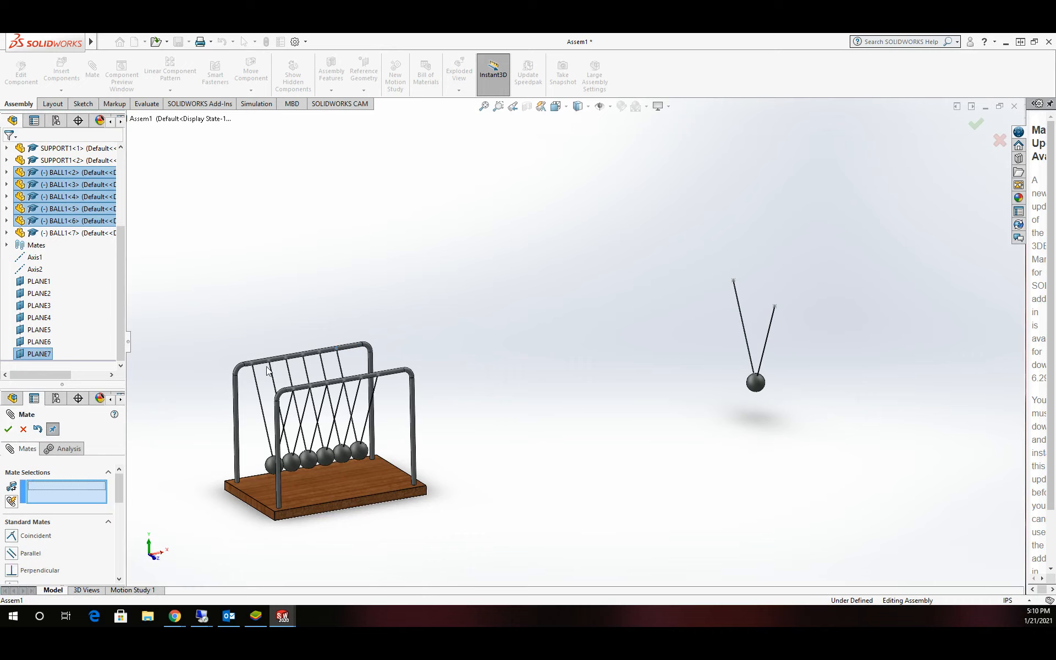
{"action": "left_click", "coordinate": [733, 281]}
{"action": "left_click", "coordinate": [39, 353]}
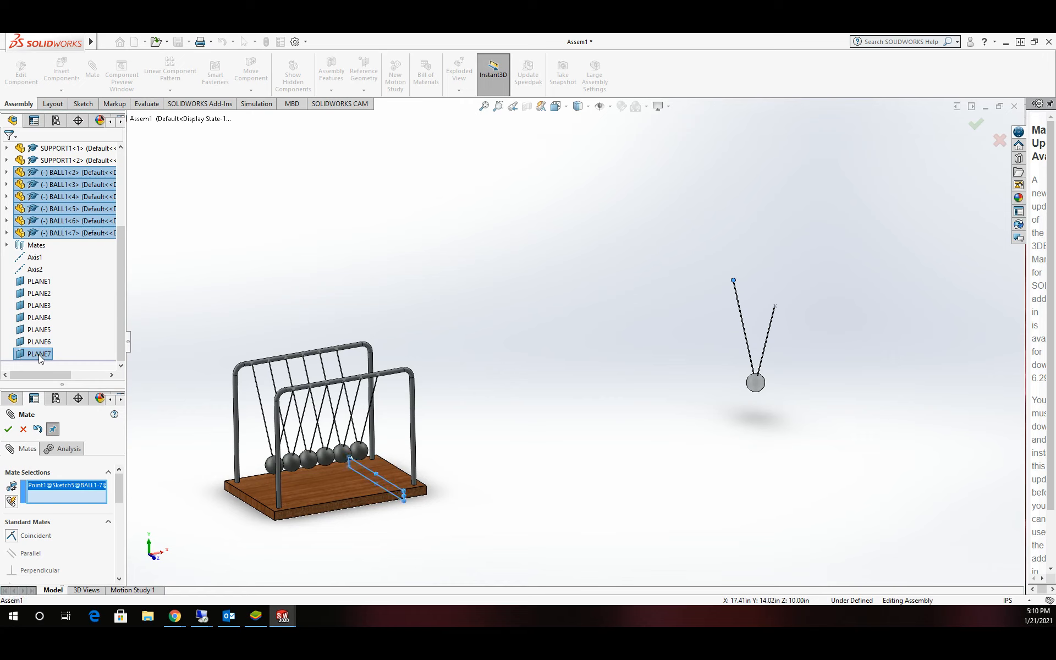
{"action": "left_click", "coordinate": [8, 428]}
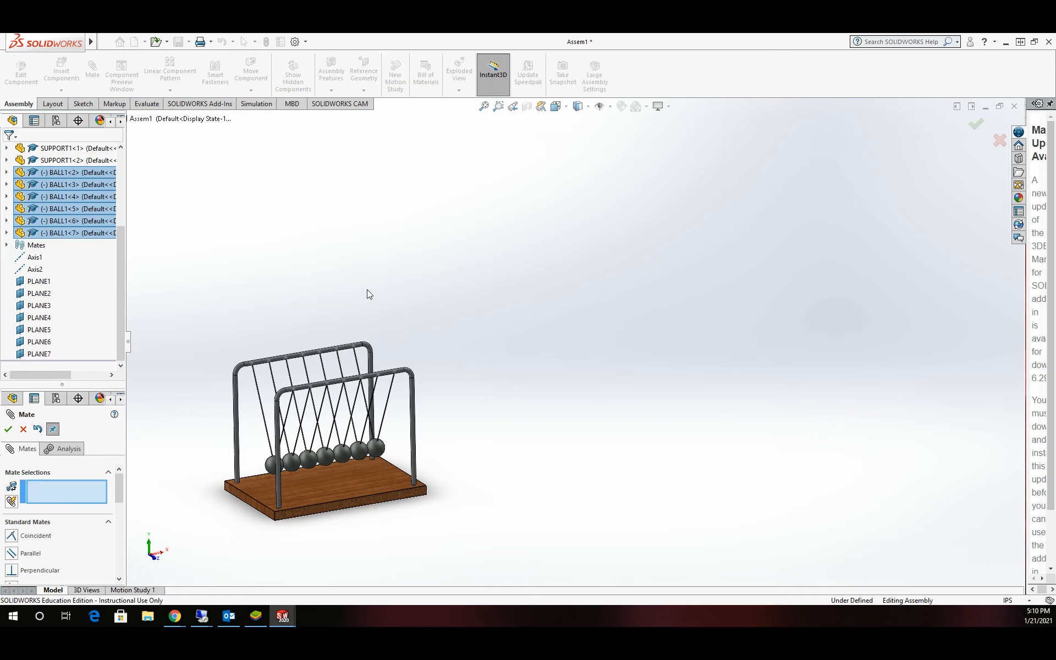
{"action": "left_click", "coordinate": [7, 429]}
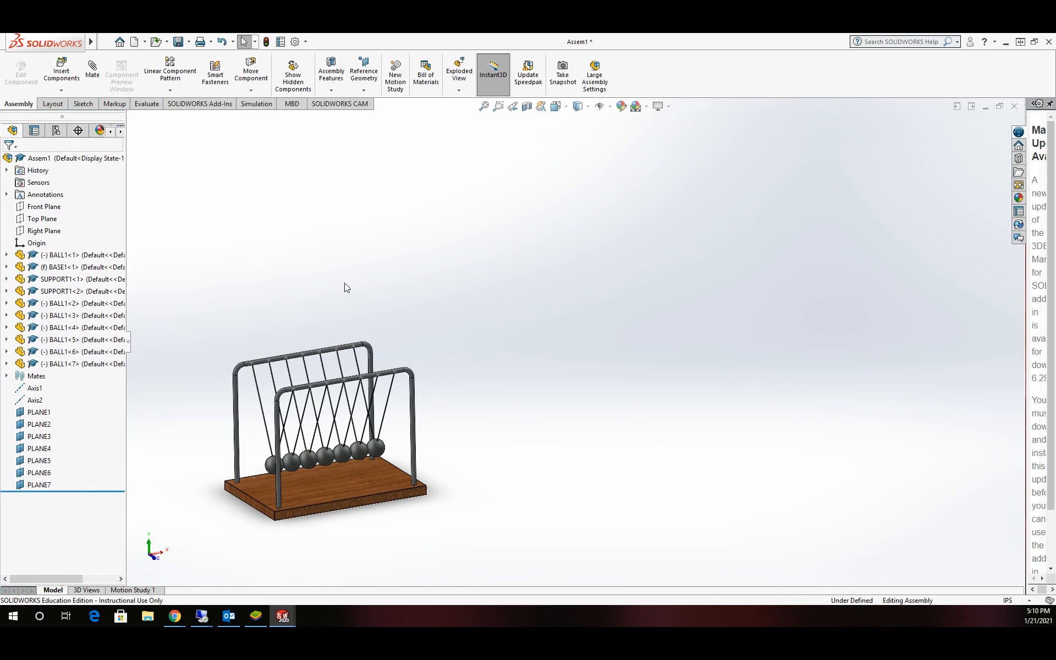
{"action": "scroll", "coordinate": [344, 283], "scroll_direction": "up", "scroll_amount": 4}
{"action": "scroll", "coordinate": [462, 415], "scroll_direction": "down", "scroll_amount": 6}
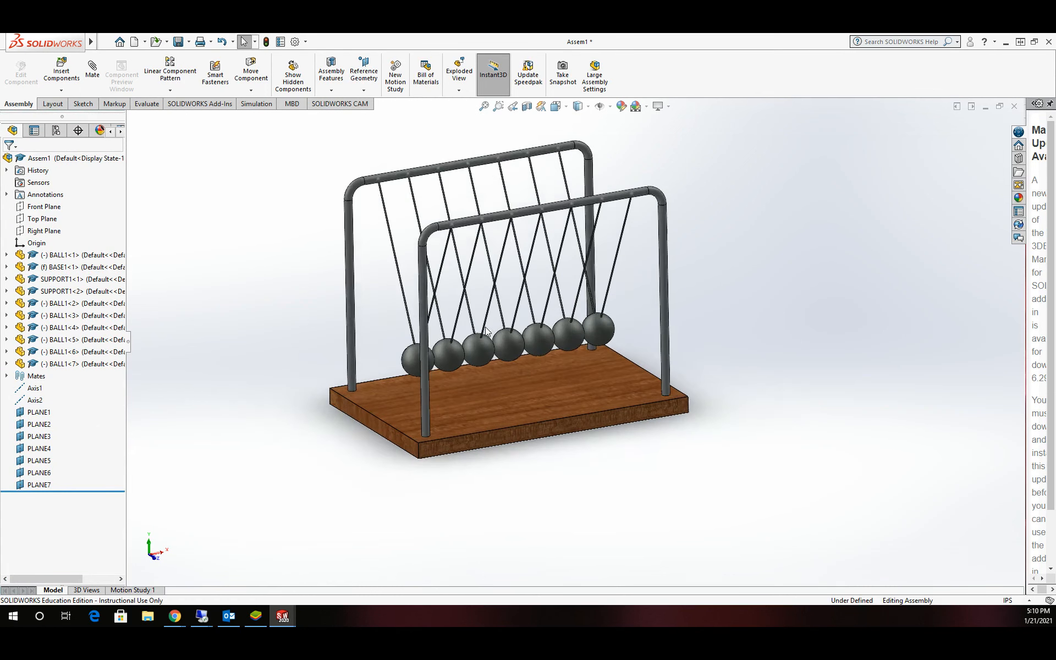
{"action": "scroll", "coordinate": [500, 264], "scroll_direction": "up", "scroll_amount": 1}
{"action": "scroll", "coordinate": [490, 242], "scroll_direction": "down", "scroll_amount": 2}
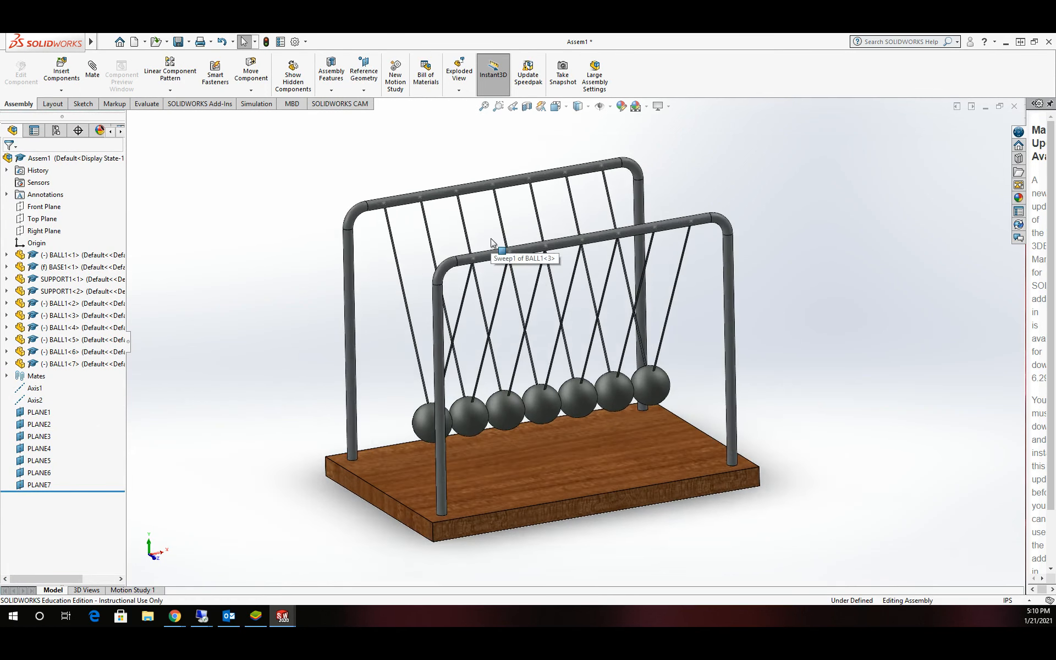